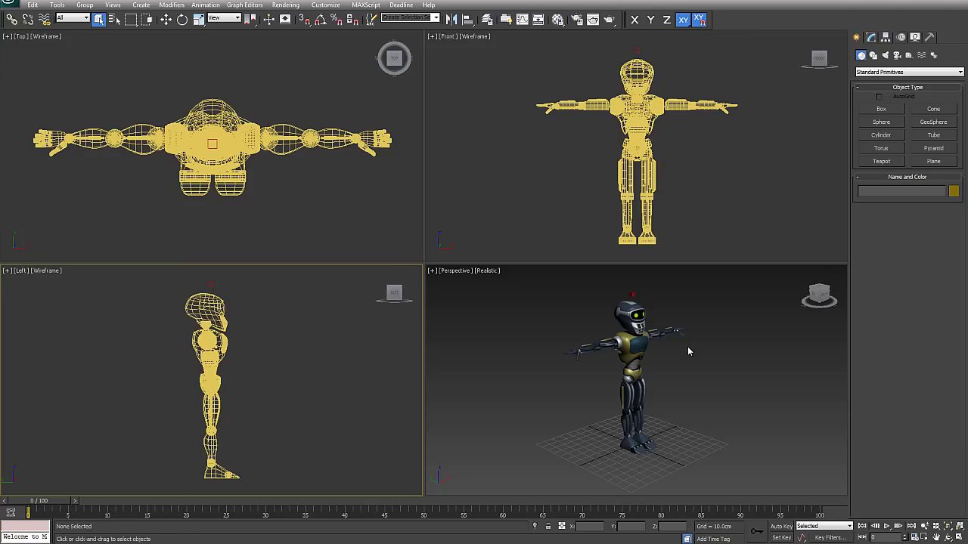
Step: Maximize the perspective viewport and examine the robot's hips, thighs and knees from several sides
click(703, 344)
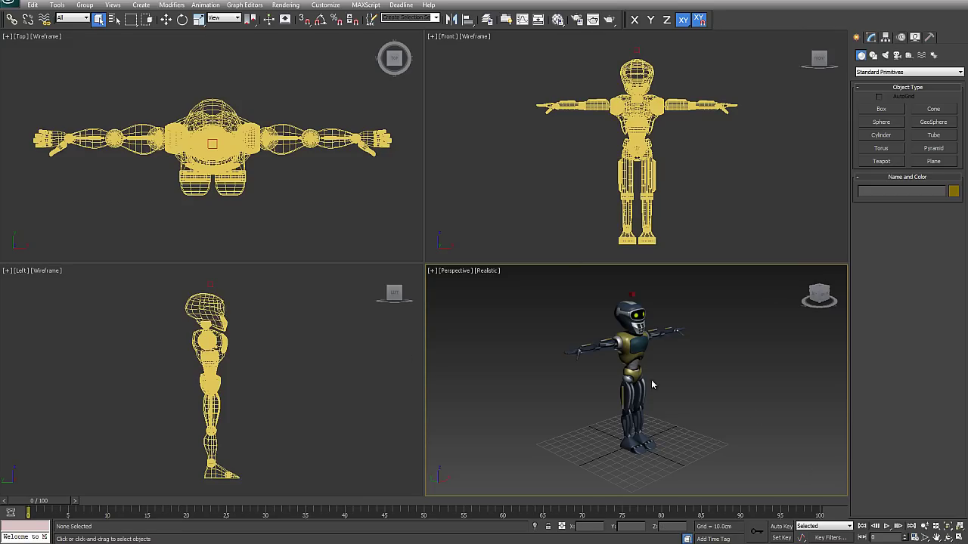
click(958, 537)
middle_drag(569, 274, 589, 263)
scroll(579, 284, up, 3)
scroll(560, 263, up, 4)
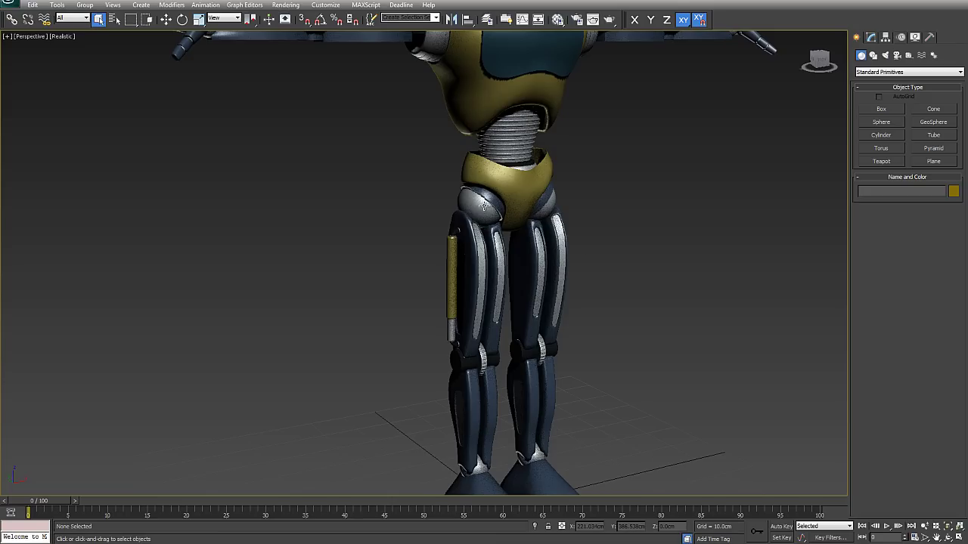
alt+middle_drag(518, 275, 554, 310)
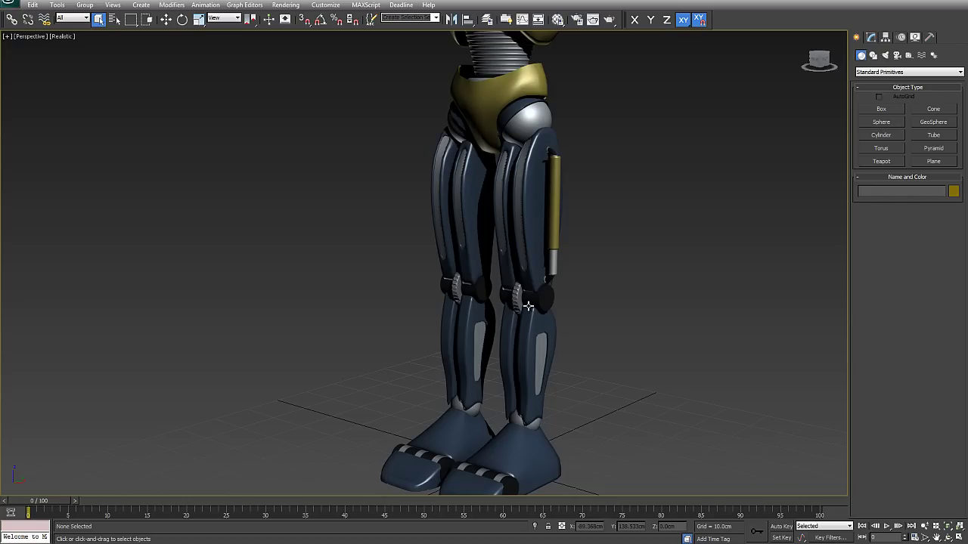
middle_drag(549, 214, 567, 292)
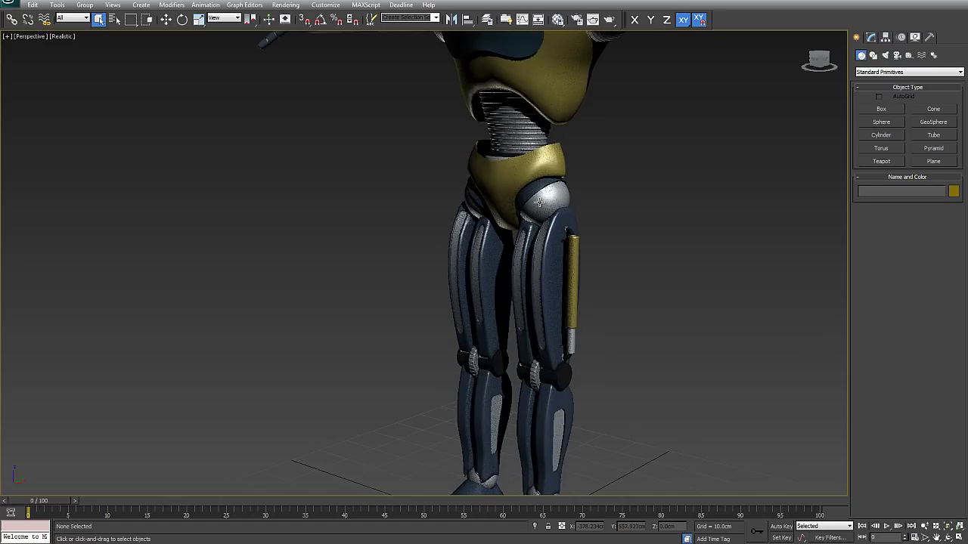
alt+middle_drag(552, 224, 623, 333)
alt+middle_drag(590, 251, 579, 220)
scroll(601, 273, down, 2)
scroll(579, 221, up, 2)
middle_drag(499, 349, 483, 233)
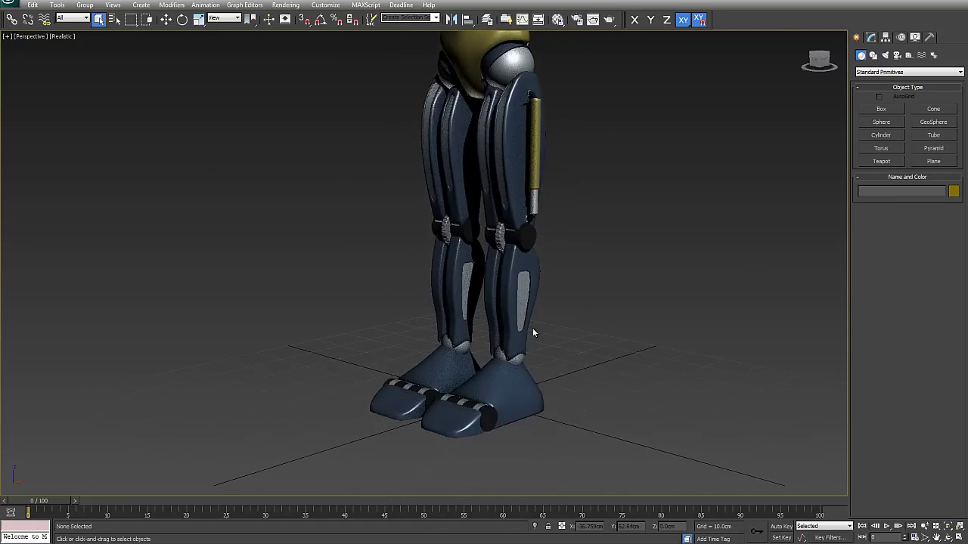
Step: Examine the robot's lower legs and feet up close, as well as its torso, arms and head
scroll(532, 328, up, 2)
middle_drag(533, 329, 467, 272)
scroll(468, 271, down, 2)
middle_drag(559, 238, 551, 307)
scroll(490, 273, down, 3)
alt+middle_drag(490, 273, 586, 307)
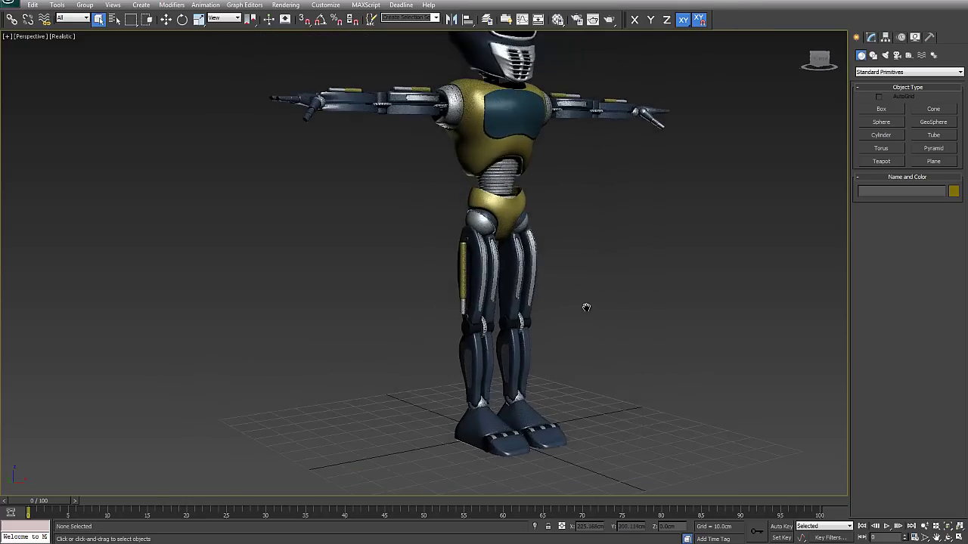
scroll(527, 236, up, 3)
middle_drag(523, 165, 463, 366)
middle_drag(457, 288, 462, 259)
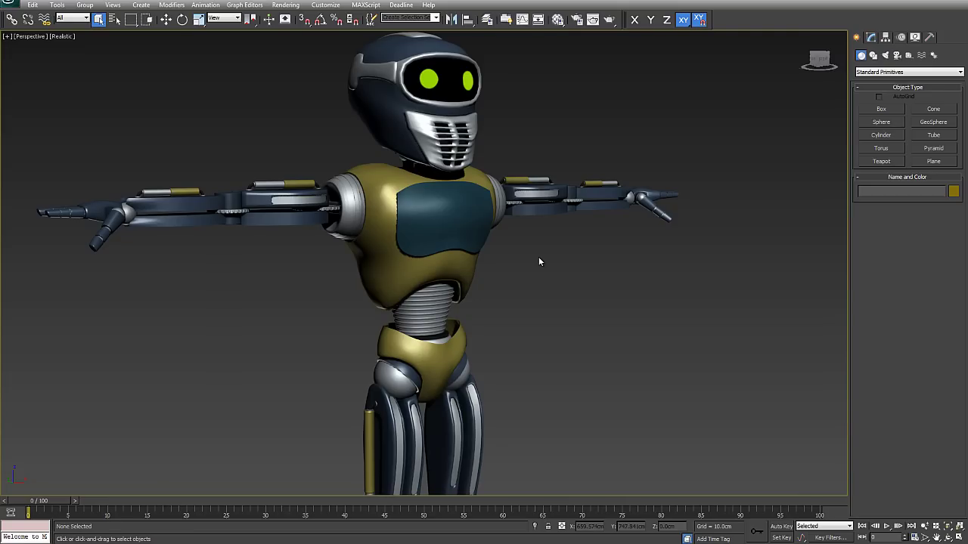
Step: Show the robot in the front view with edged faces on, comparing the wireframe and shaded displays
key(f)
scroll(520, 269, up, 5)
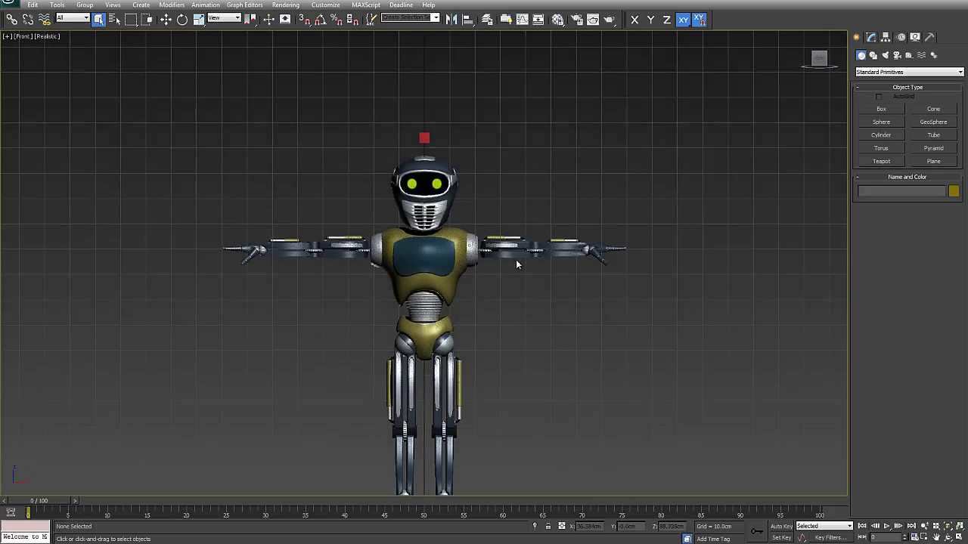
key(F4)
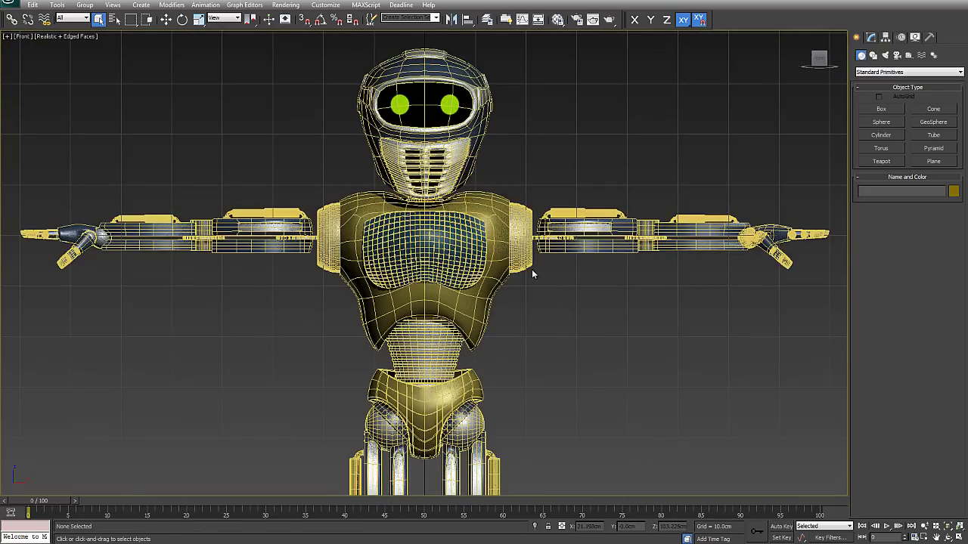
key(F3)
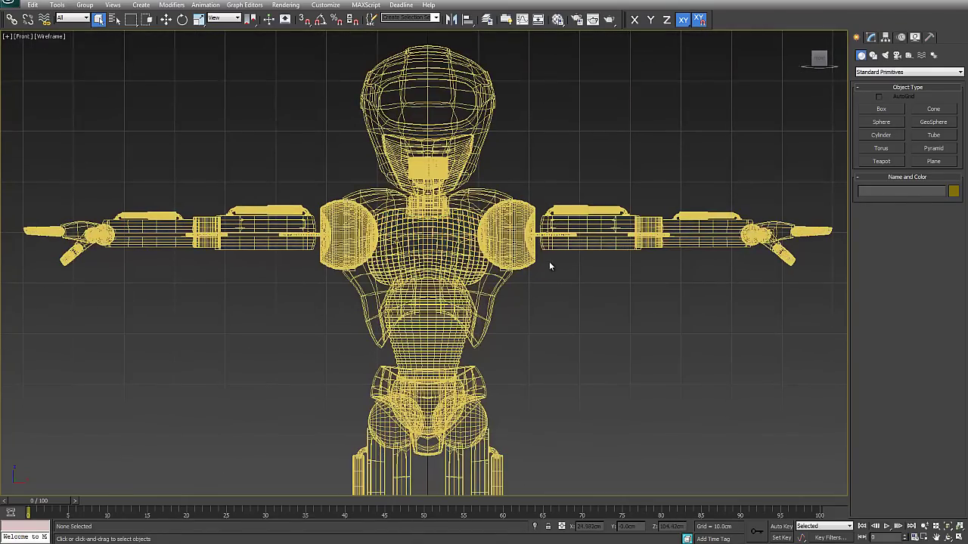
key(F3)
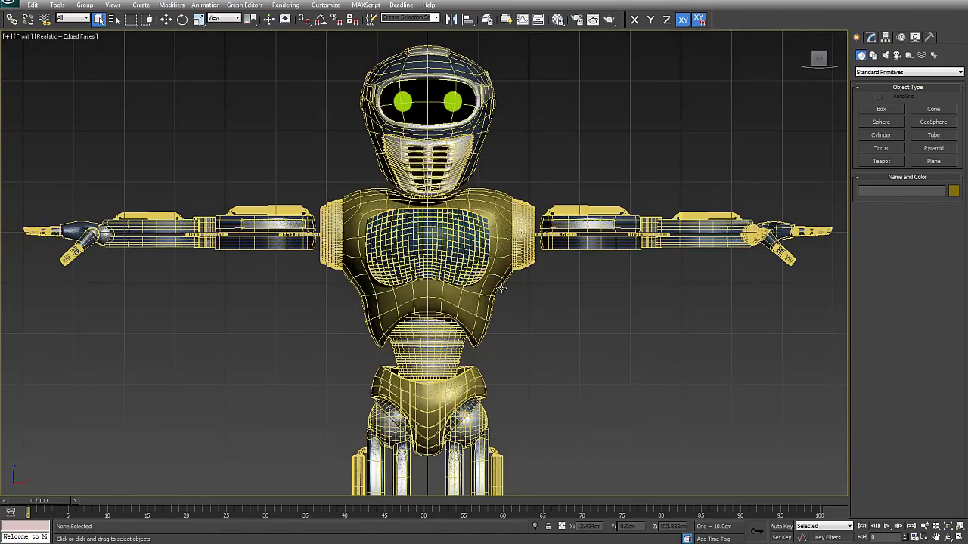
Step: Select the left upper arm mesh and inspect its shoulder ball, joint and piston in wireframe and shaded display
key(F3)
click(597, 245)
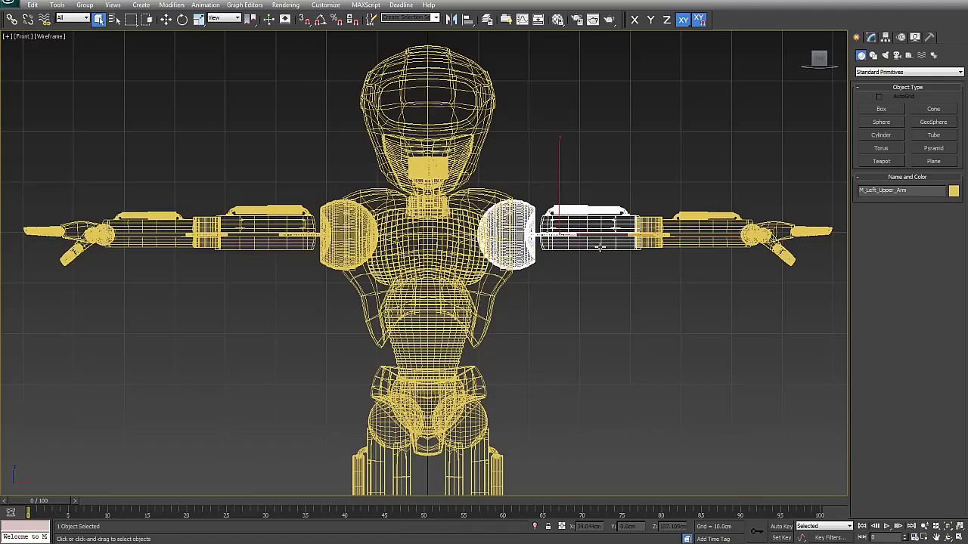
key(F3)
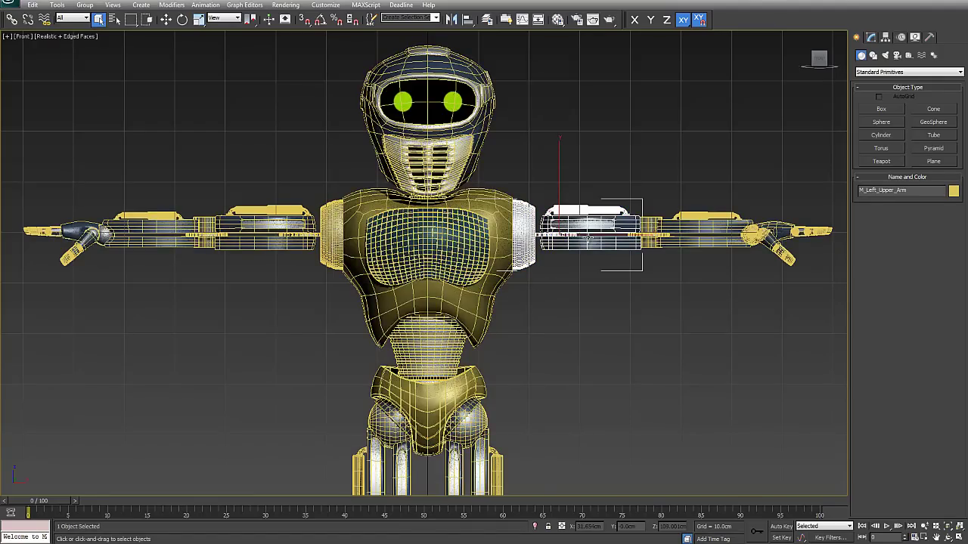
scroll(589, 239, up, 4)
middle_drag(634, 247, 356, 265)
key(F3)
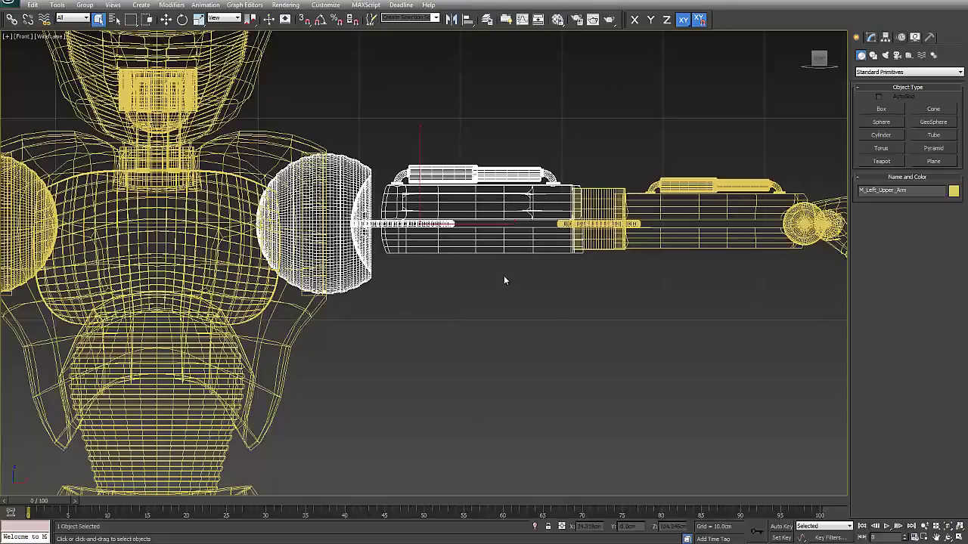
middle_drag(505, 281, 594, 302)
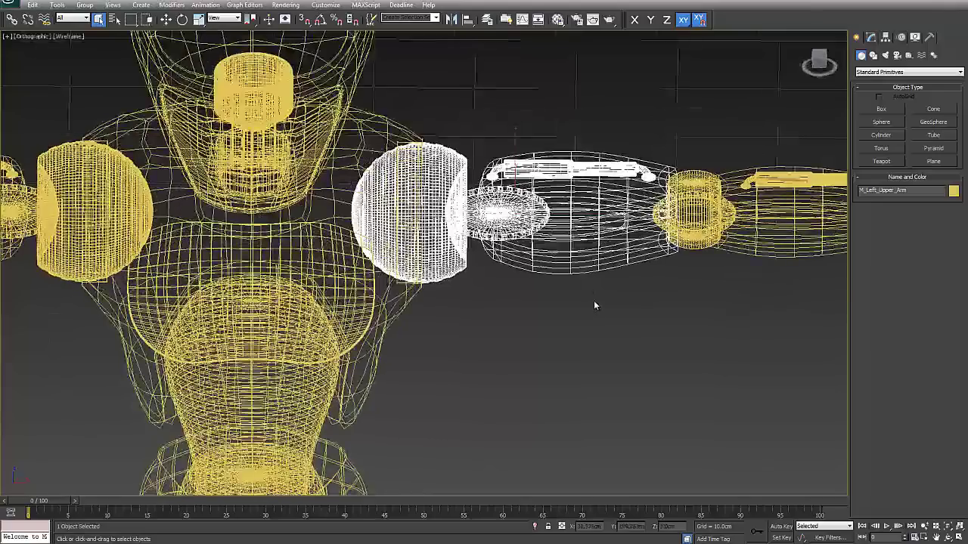
key(F3)
scroll(461, 250, up, 3)
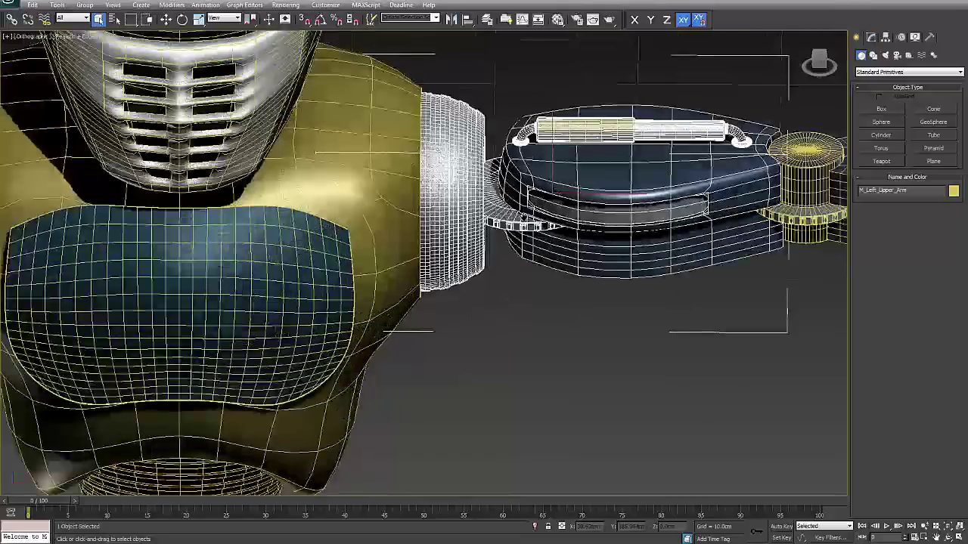
middle_drag(523, 217, 399, 224)
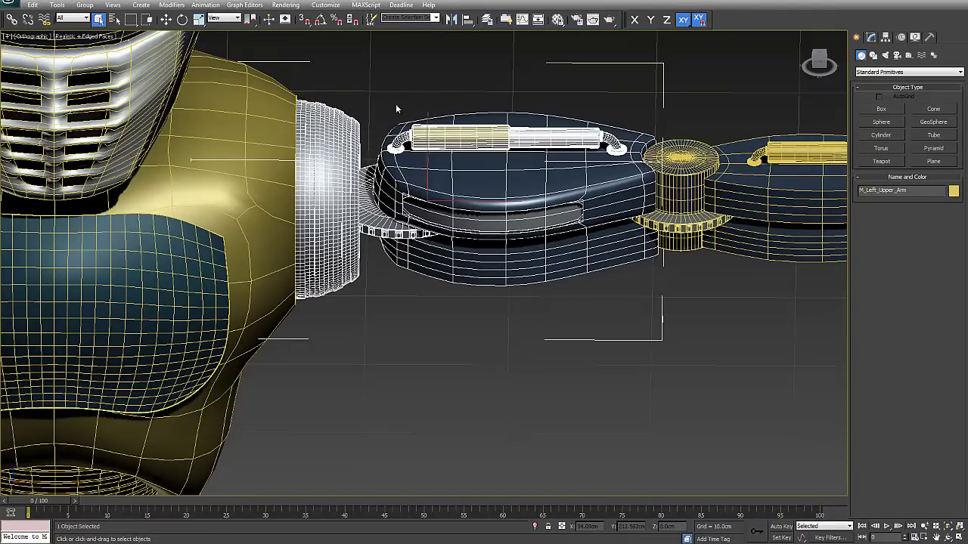
Step: Show the modifier stack of the left upper arm and review its MeshSmooth and Editable Poly levels
click(871, 37)
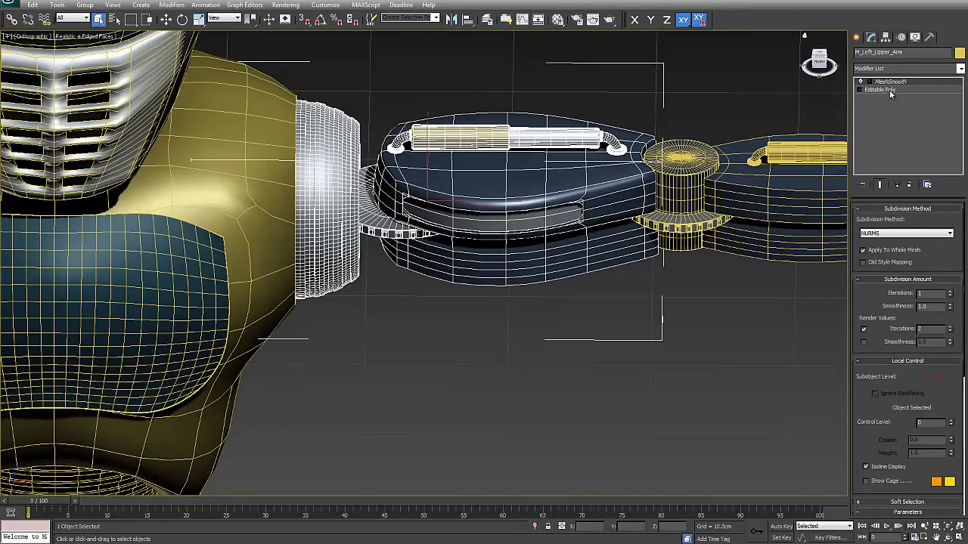
scroll(494, 250, down, 2)
middle_drag(494, 250, 538, 311)
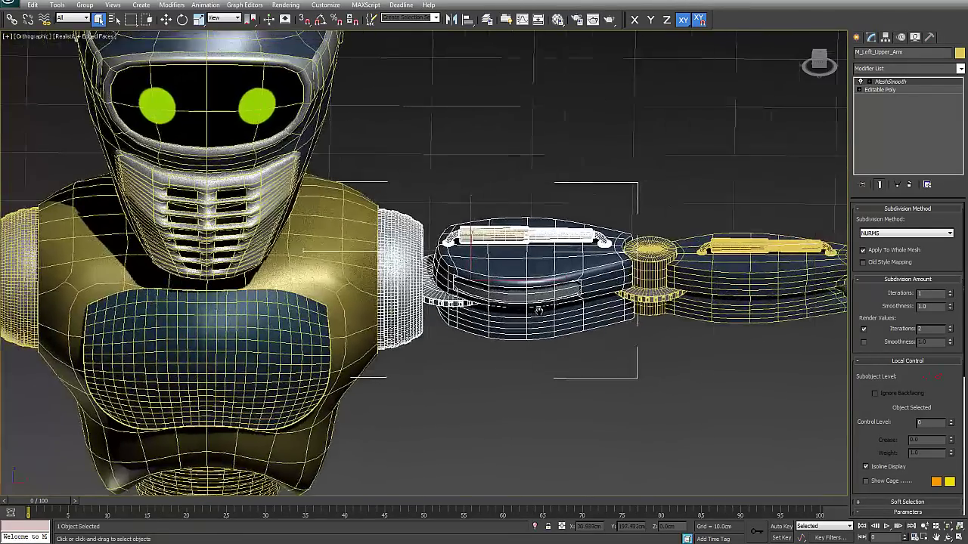
middle_drag(482, 268, 464, 245)
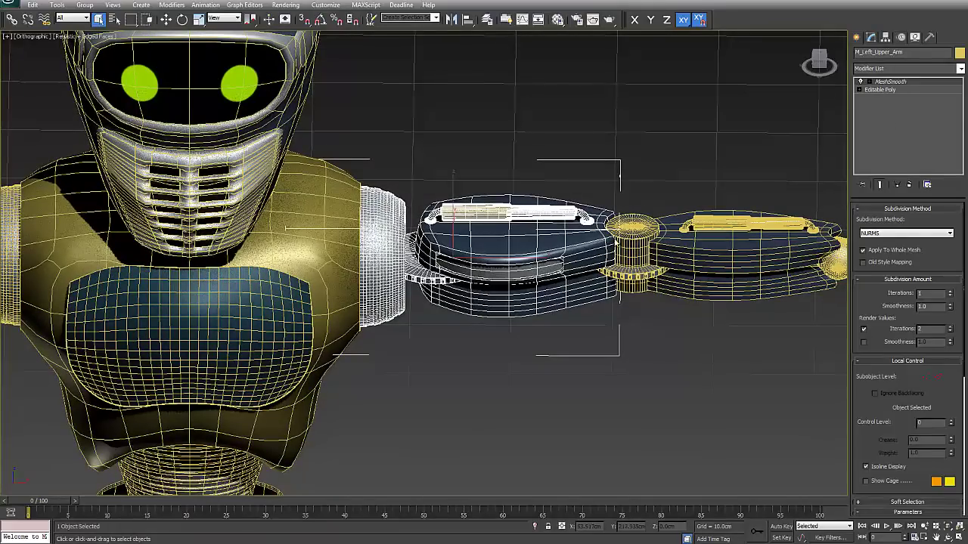
mouse_move(702, 269)
middle_down()
mouse_move(581, 269)
mouse_move(711, 273)
middle_up()
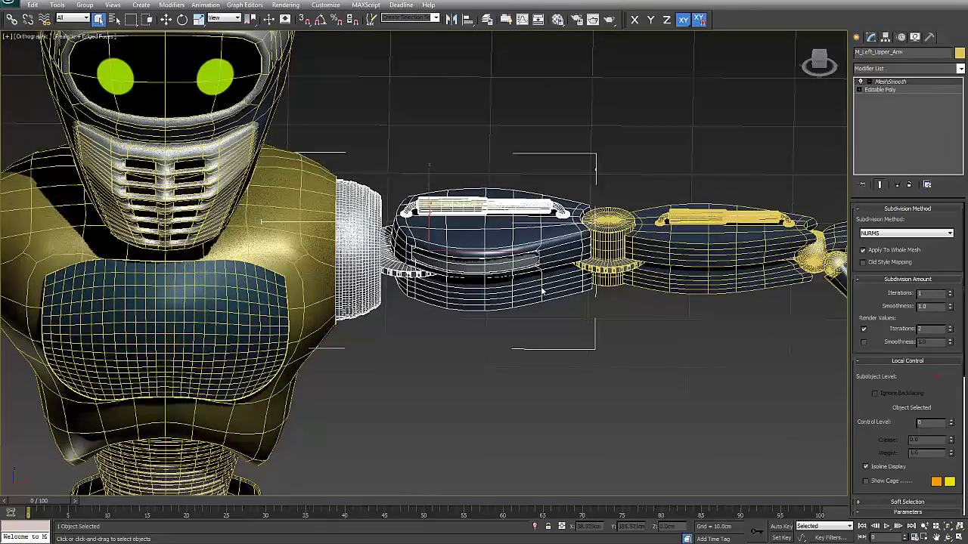
Step: Check the grouping commands for the left upper arm without applying any, and clear the selection
drag(484, 138, 515, 378)
click(487, 220)
click(87, 5)
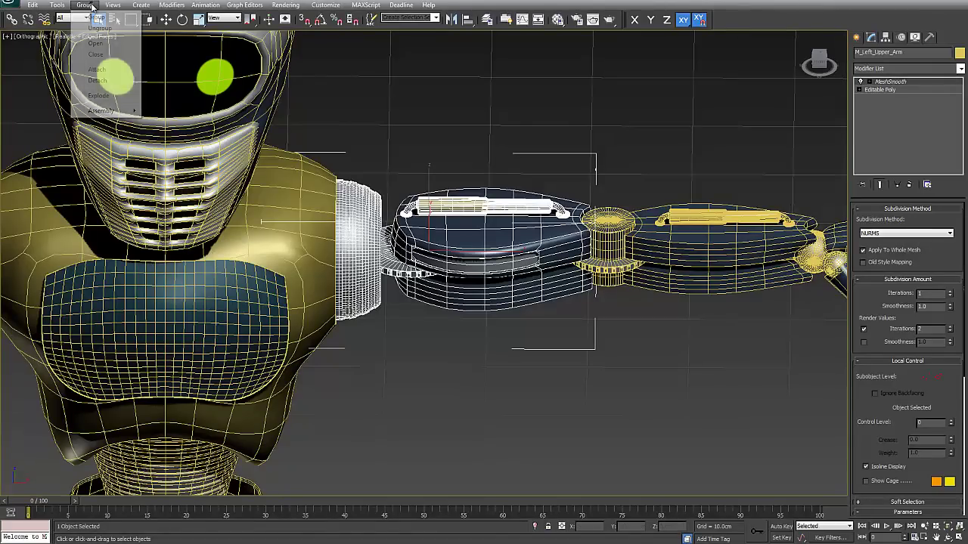
click(473, 140)
Step: Select the left forearm mesh to inspect it as a single object and activate the Move tool
middle_drag(584, 245, 524, 258)
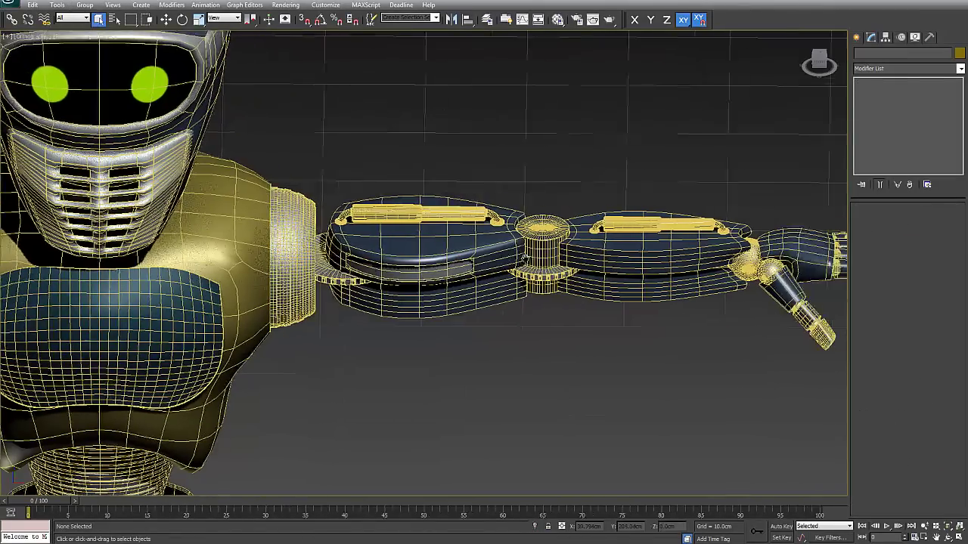
middle_drag(666, 236, 646, 229)
scroll(635, 244, down, 2)
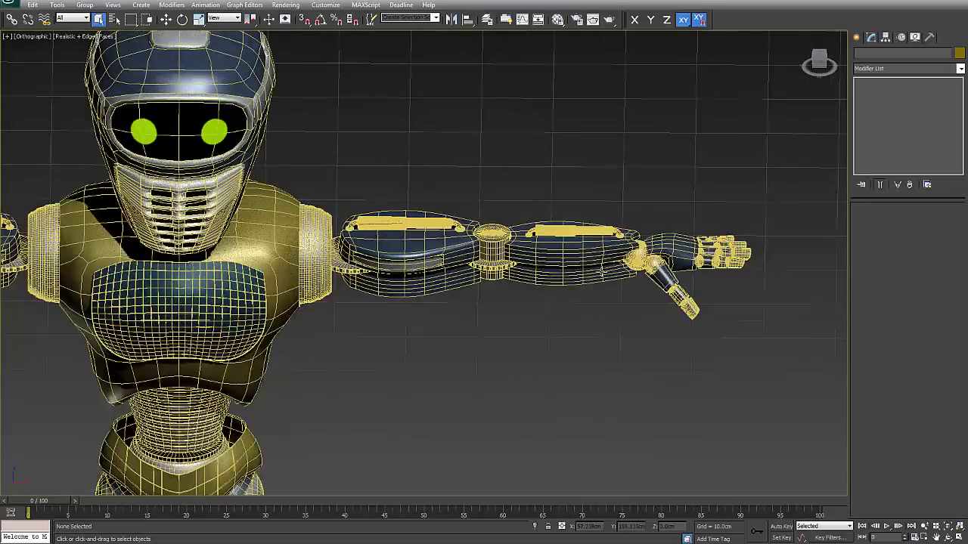
scroll(603, 271, up, 3)
drag(464, 323, 518, 293)
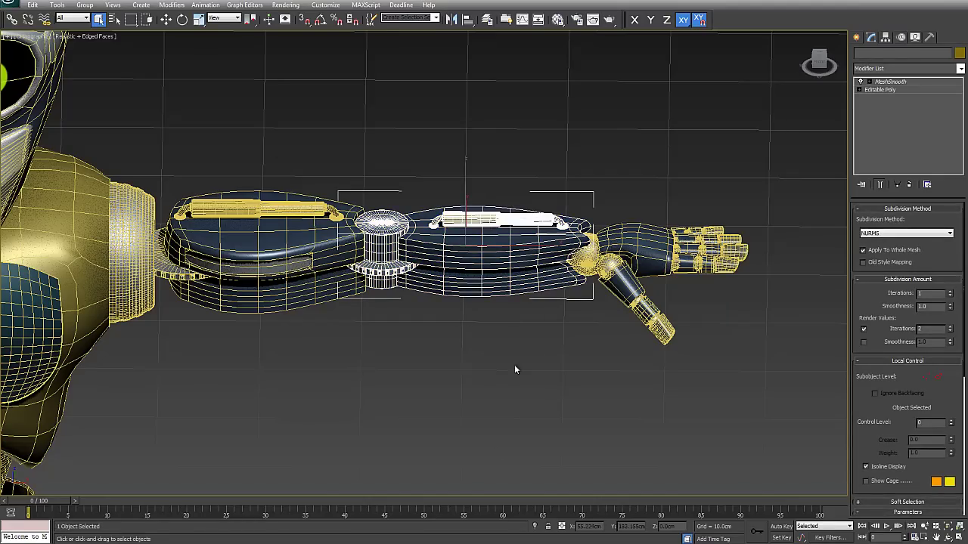
right_click(505, 254)
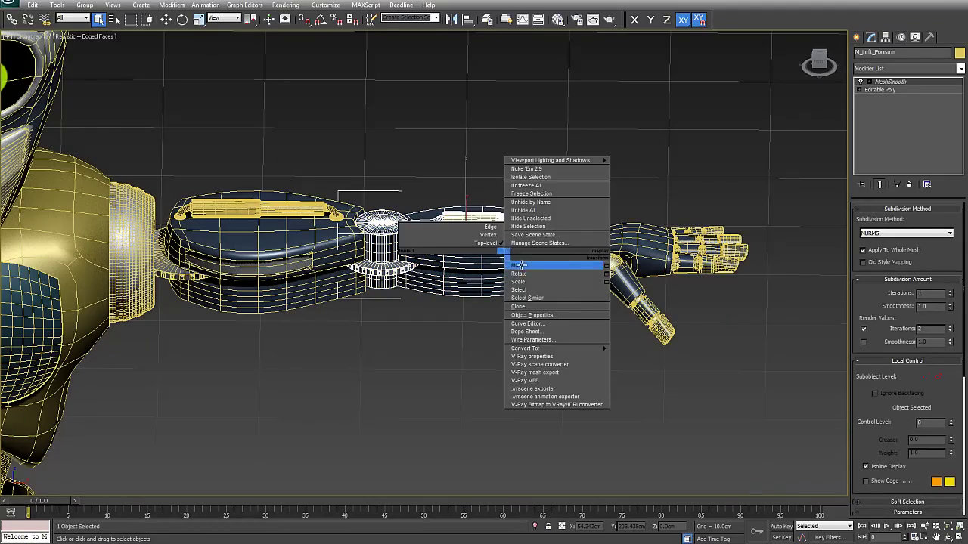
click(517, 266)
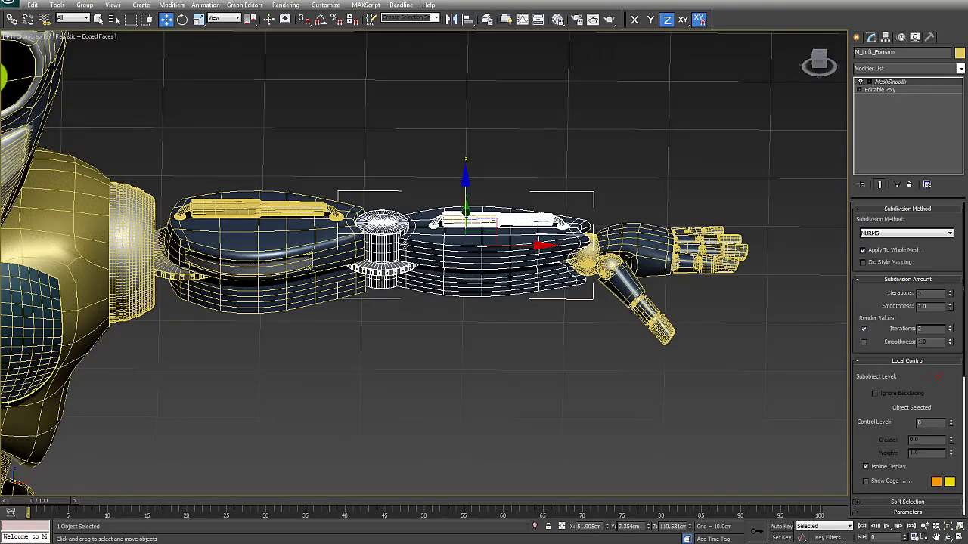
drag(437, 317, 519, 135)
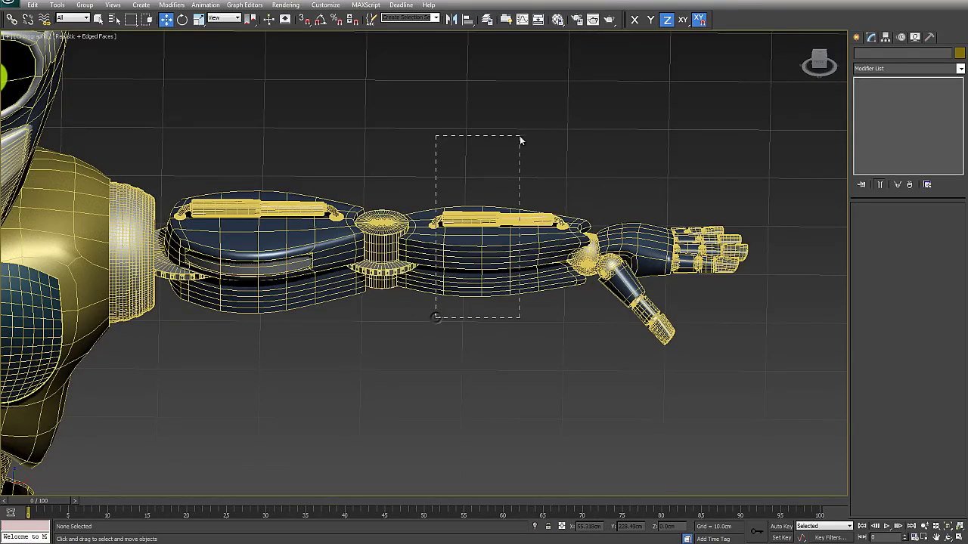
middle_drag(631, 260, 560, 269)
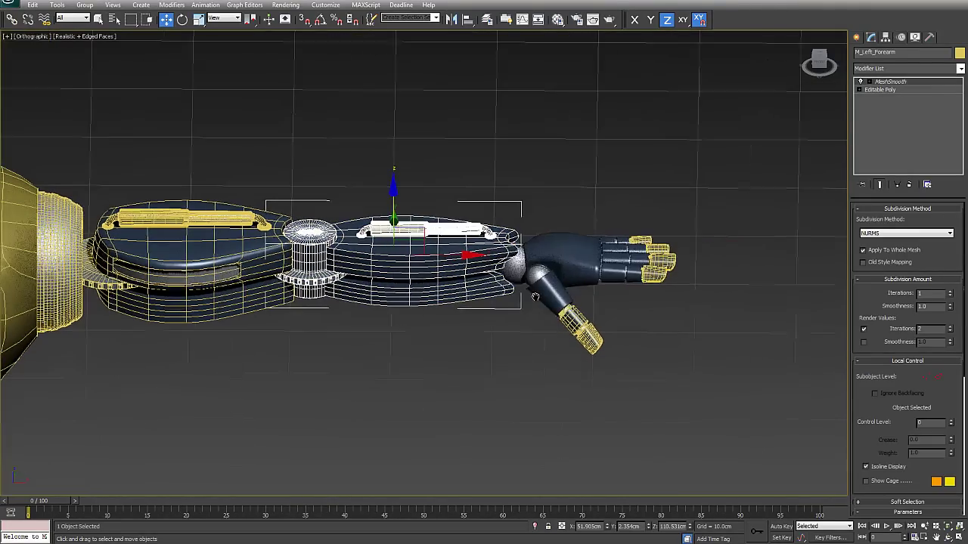
Step: Select the left hand and the base segment of a finger in turn to inspect them, and clear the selection
click(554, 242)
drag(550, 219, 549, 172)
right_click(549, 173)
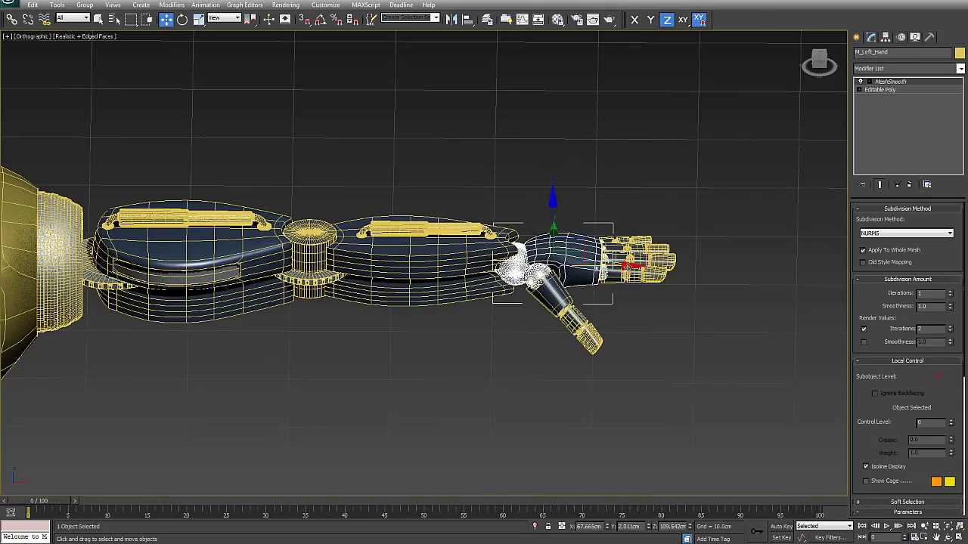
scroll(624, 306, up, 3)
middle_drag(624, 305, 562, 309)
click(547, 272)
click(560, 272)
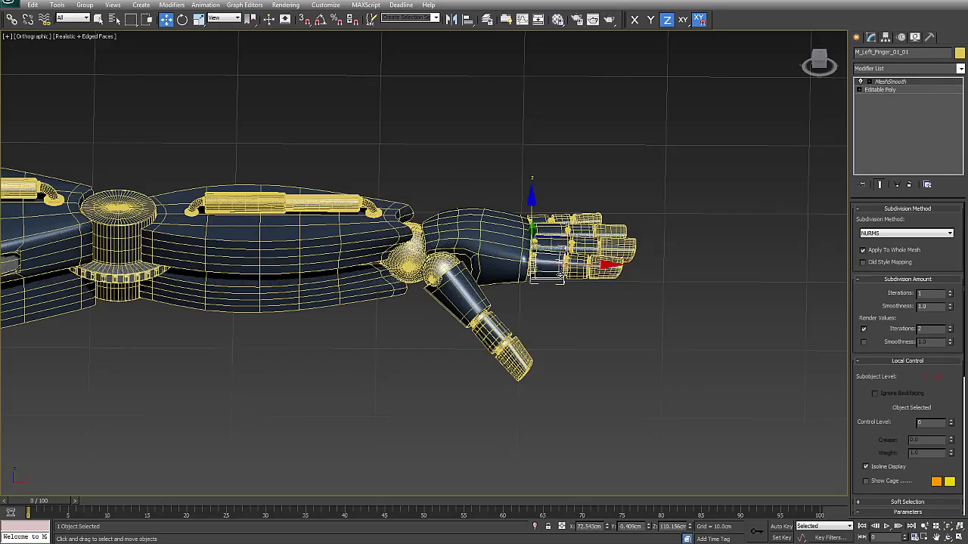
click(609, 297)
Step: Select the chest mesh and the ribbed lower torso mesh in turn to inspect how the body is divided
middle_drag(635, 262, 801, 229)
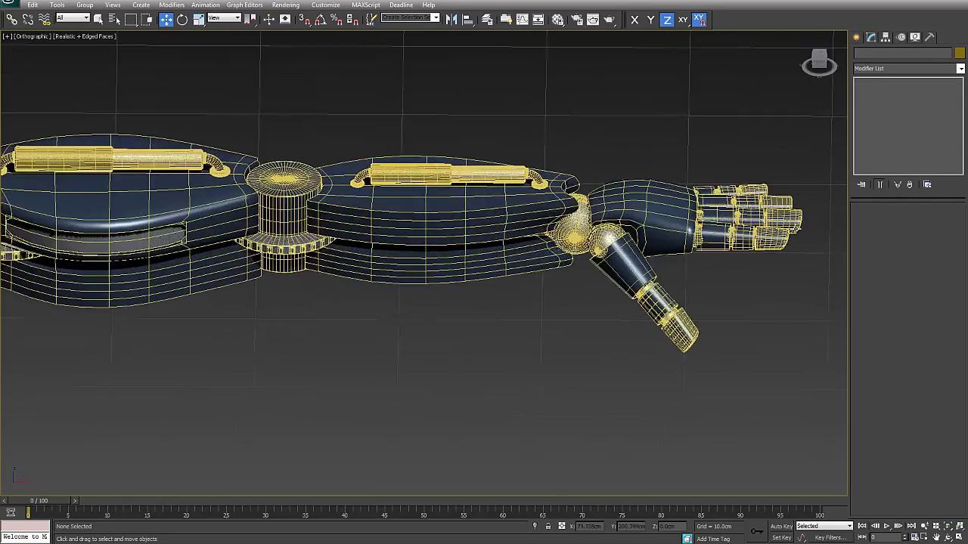
scroll(627, 306, down, 2)
middle_drag(352, 332, 871, 268)
middle_drag(487, 309, 543, 202)
click(524, 189)
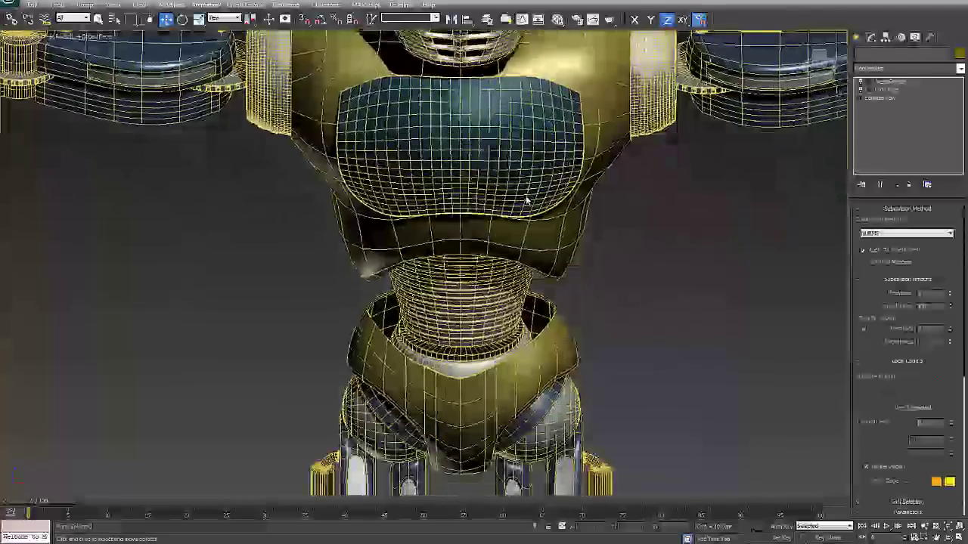
scroll(524, 203, down, 3)
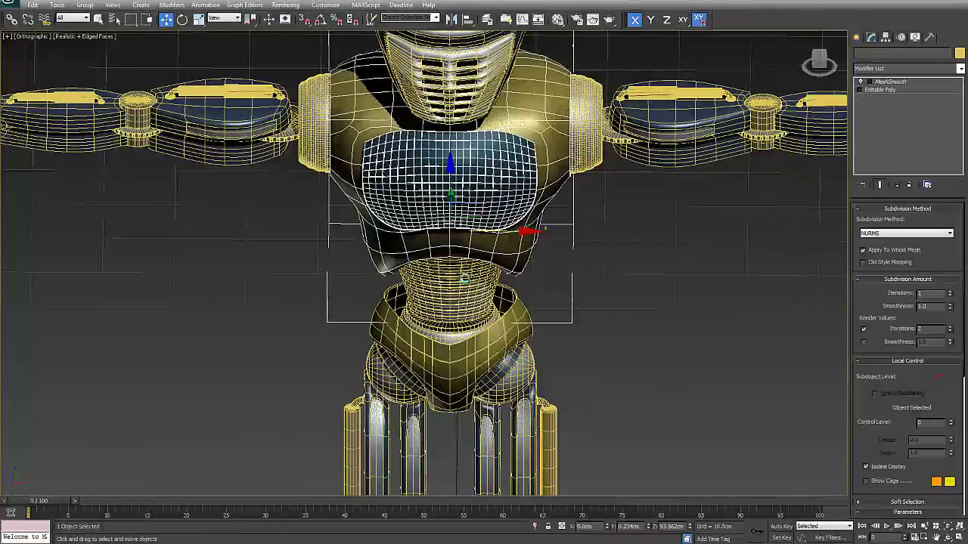
click(465, 280)
middle_drag(489, 333, 481, 252)
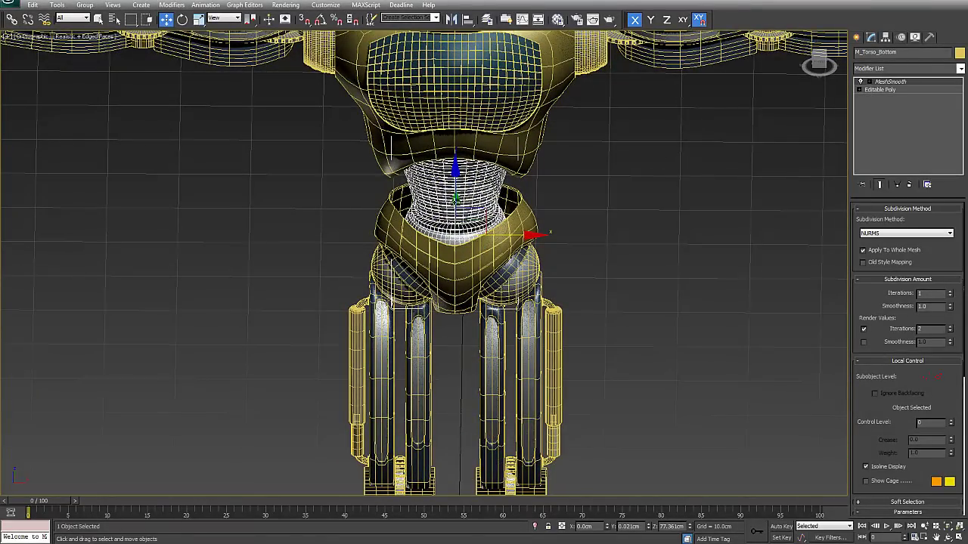
Step: Examine the ribbed lower torso mesh in wireframe, try moving it sideways, undo the move and restore the shaded display
key(F3)
drag(514, 235, 713, 225)
key(ctrl+z)
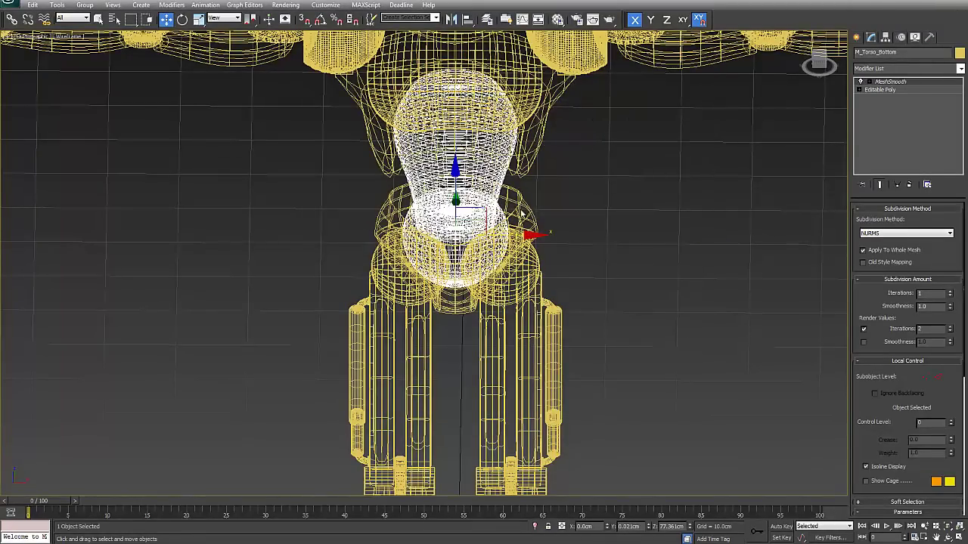
key(F3)
Step: Select the pelvis mesh to inspect how it meets the lower torso and hip joints, and clear the selection
click(527, 235)
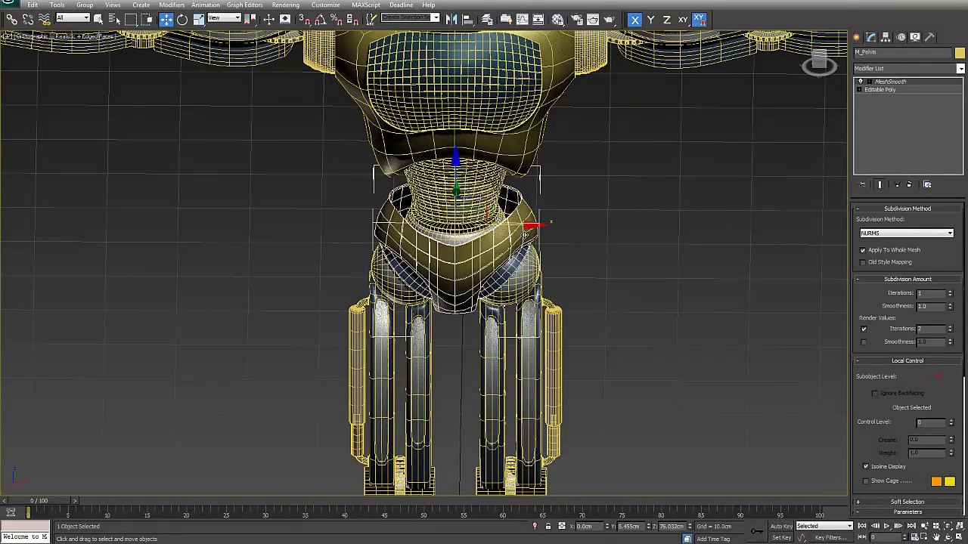
middle_drag(537, 248, 541, 148)
scroll(545, 227, up, 3)
middle_drag(545, 229, 545, 316)
click(673, 272)
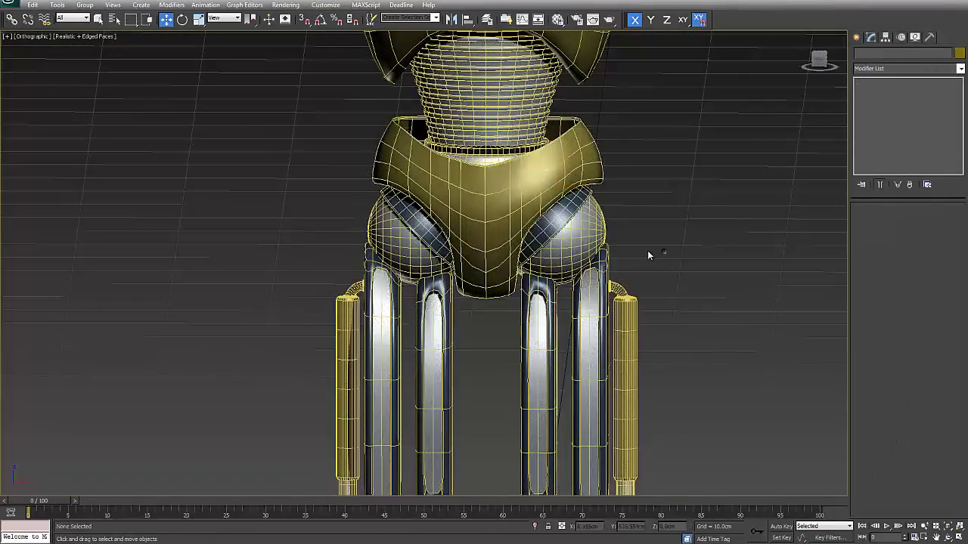
Step: Select the left upper leg, lower leg and foot meshes in turn to inspect how the leg is divided
click(597, 228)
scroll(671, 337, down, 5)
middle_drag(672, 346, 663, 118)
click(506, 278)
alt+middle_drag(458, 331, 393, 359)
click(541, 400)
middle_drag(556, 395, 469, 289)
scroll(449, 345, up, 3)
Step: Select the left toes mesh, try rotating it at the toe joint and cancel the rotation
click(376, 371)
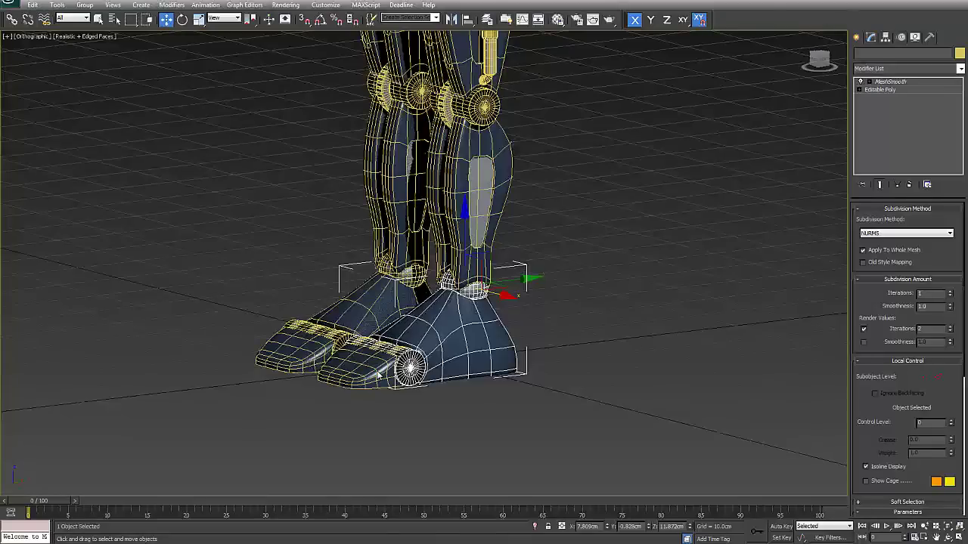
click(382, 364)
right_click(384, 365)
click(400, 376)
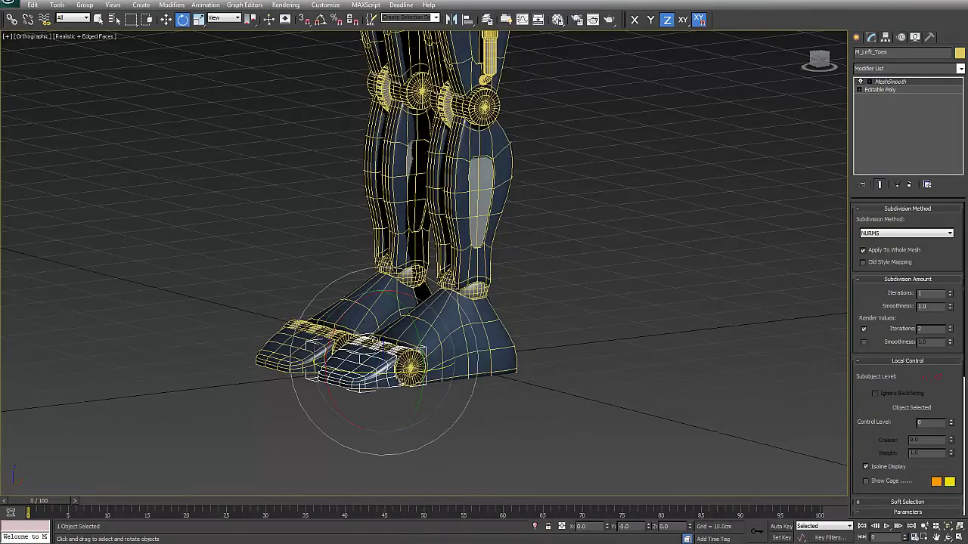
drag(334, 323, 344, 303)
right_click(342, 301)
Step: Select the head mesh and the chest mesh in turn to inspect them as separate objects
middle_drag(338, 291, 367, 442)
scroll(432, 204, down, 3)
middle_drag(465, 61, 490, 394)
alt+middle_drag(534, 345, 574, 340)
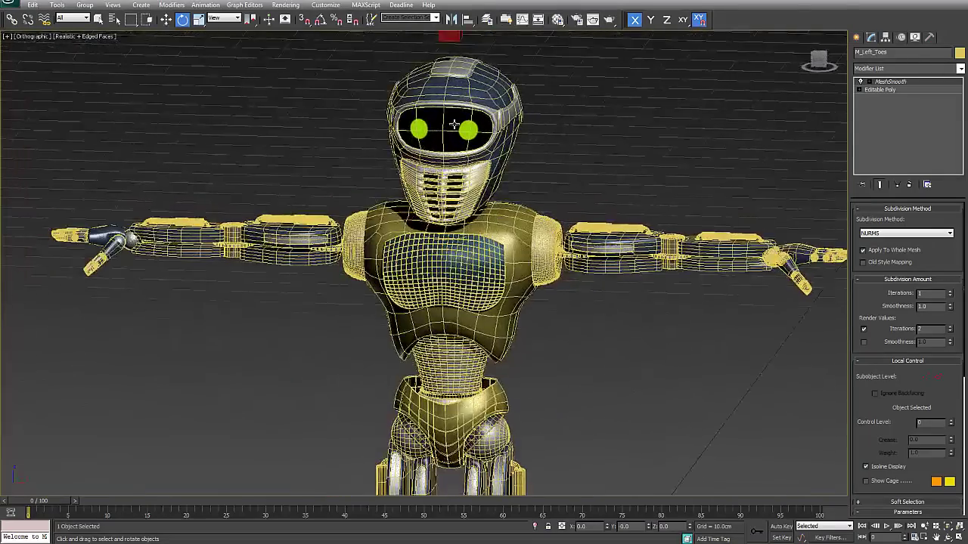
scroll(574, 340, up, 3)
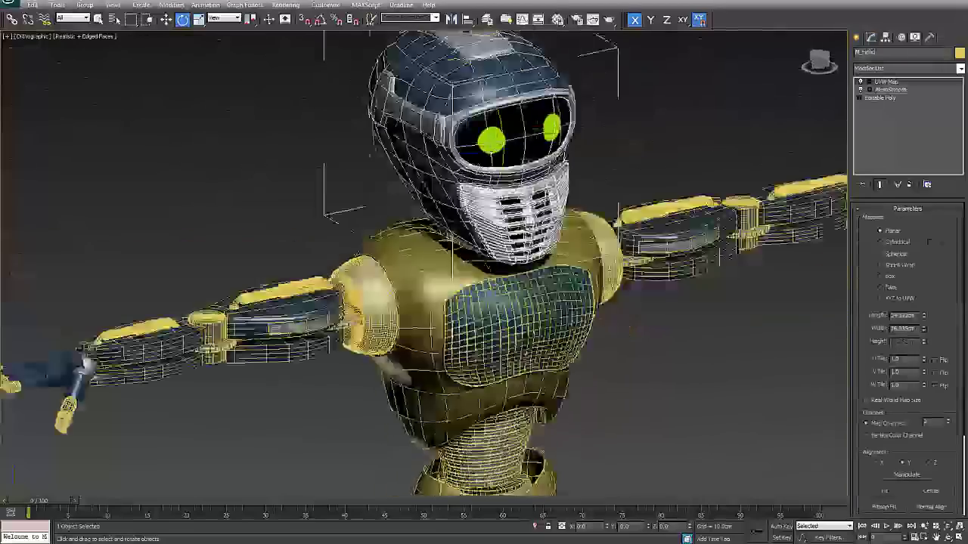
alt+middle_drag(453, 302, 597, 279)
scroll(423, 264, up, 3)
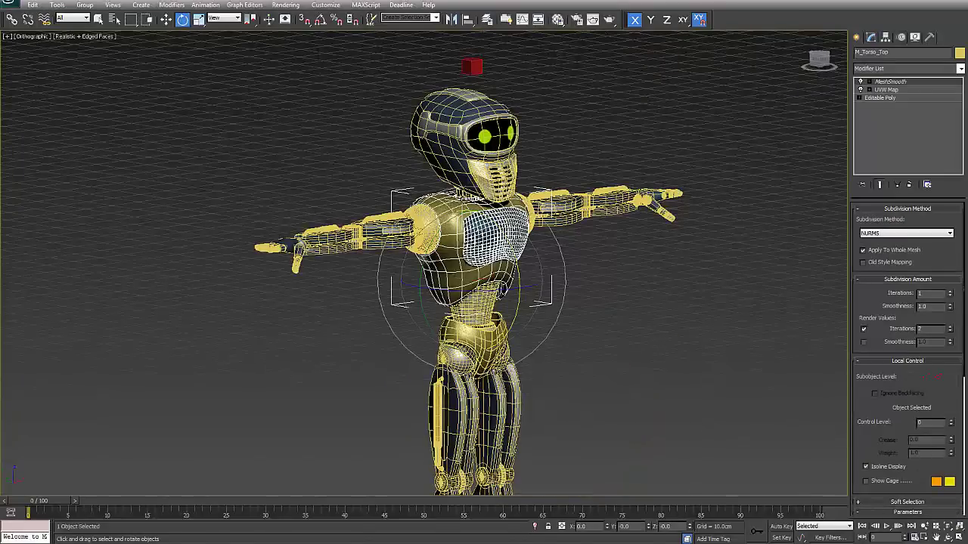
Step: Select the neck mesh and examine it from the side and front between the head and the chest
click(460, 194)
alt+middle_drag(460, 195, 546, 200)
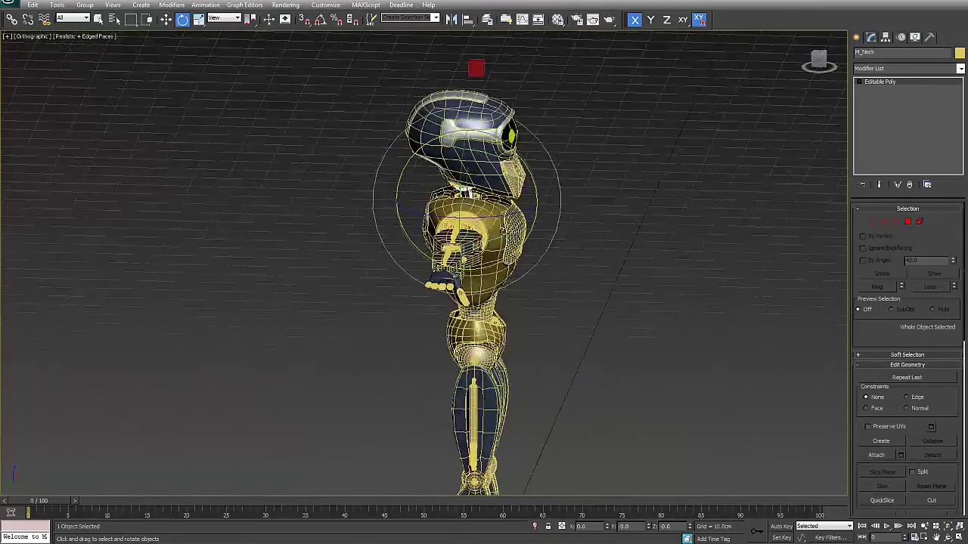
scroll(446, 253, up, 2)
middle_drag(454, 189, 428, 288)
scroll(438, 250, up, 2)
alt+middle_drag(551, 160, 448, 154)
scroll(448, 154, down, 4)
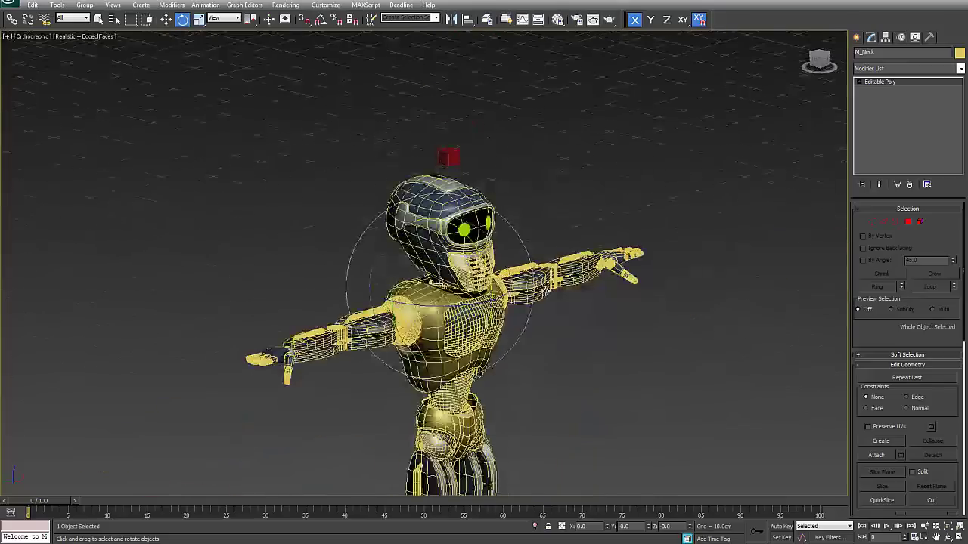
Step: Select the red control box above the head to inspect its MeshSmooth modifier
click(448, 154)
alt+middle_drag(469, 231, 555, 163)
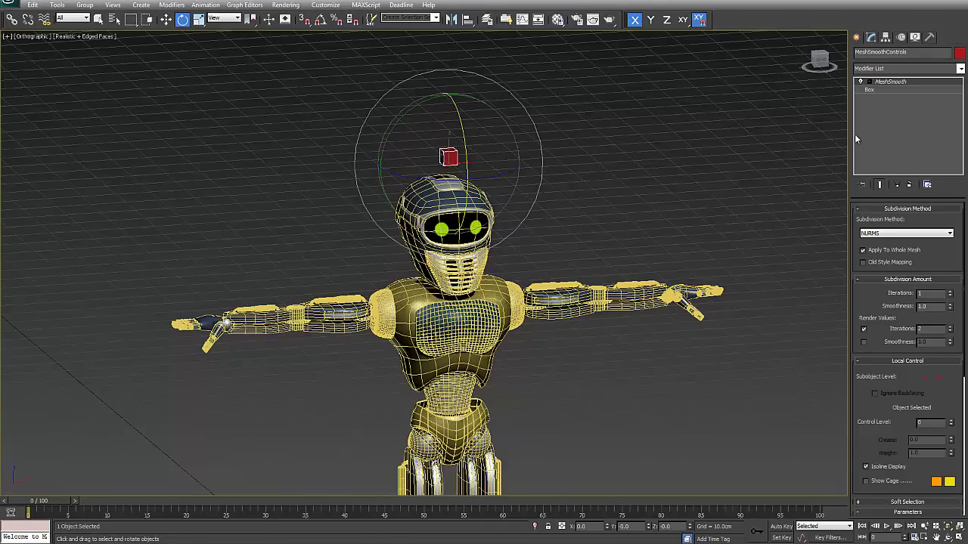
middle_drag(658, 370, 639, 241)
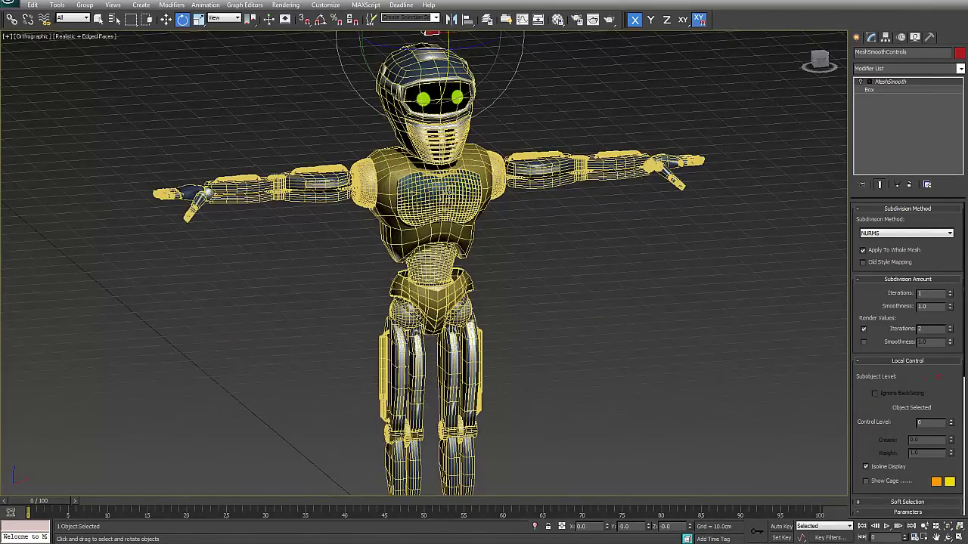
scroll(470, 226, down, 3)
Step: Select the left upper arm, the chest and the red control box in turn to compare their MeshSmooth modifiers
click(519, 173)
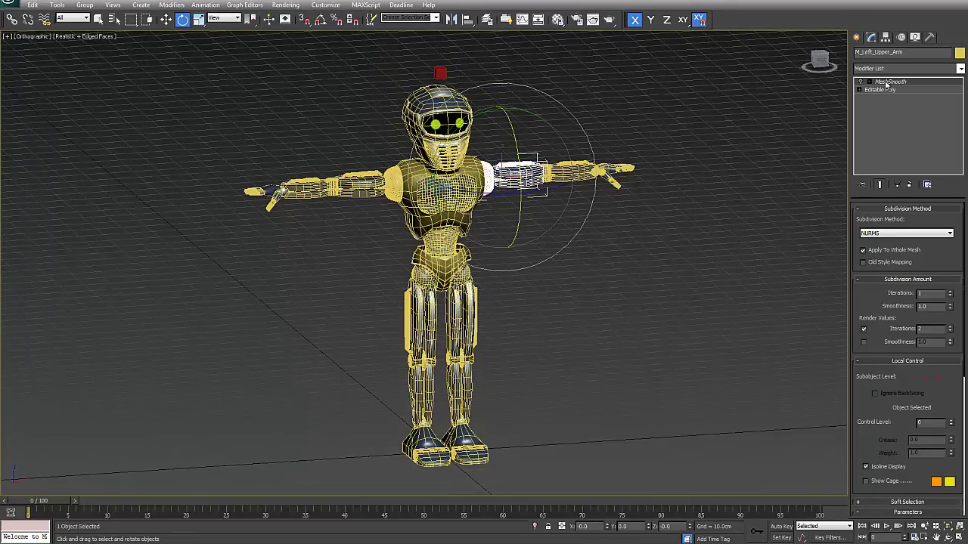
click(442, 201)
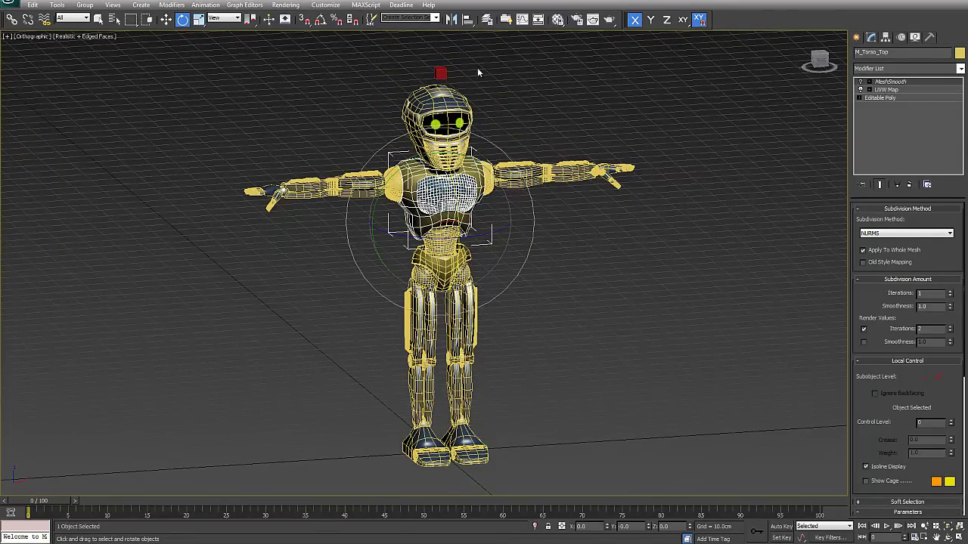
click(441, 72)
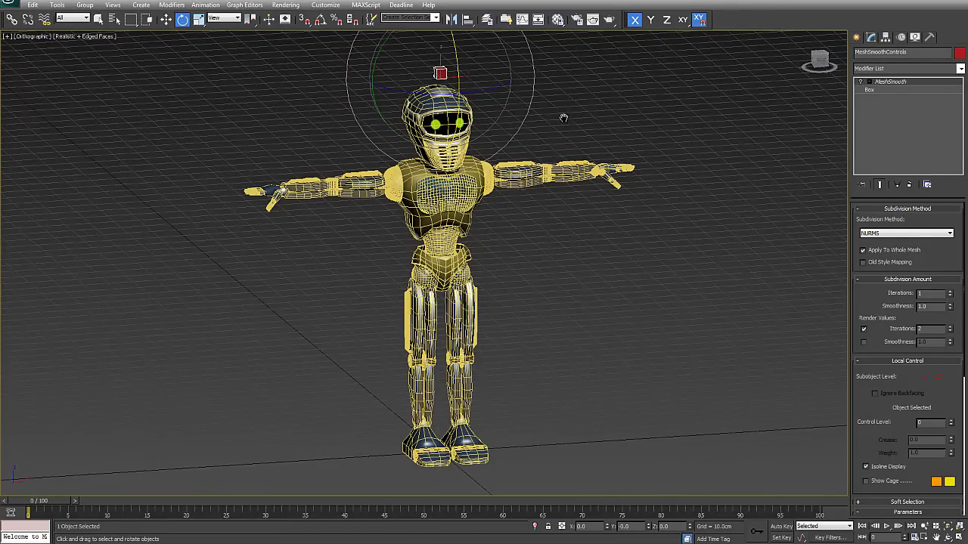
middle_drag(566, 116, 560, 123)
Step: Open the layer manager and expand the Mesh All layer to examine the names of all the mesh parts
click(487, 19)
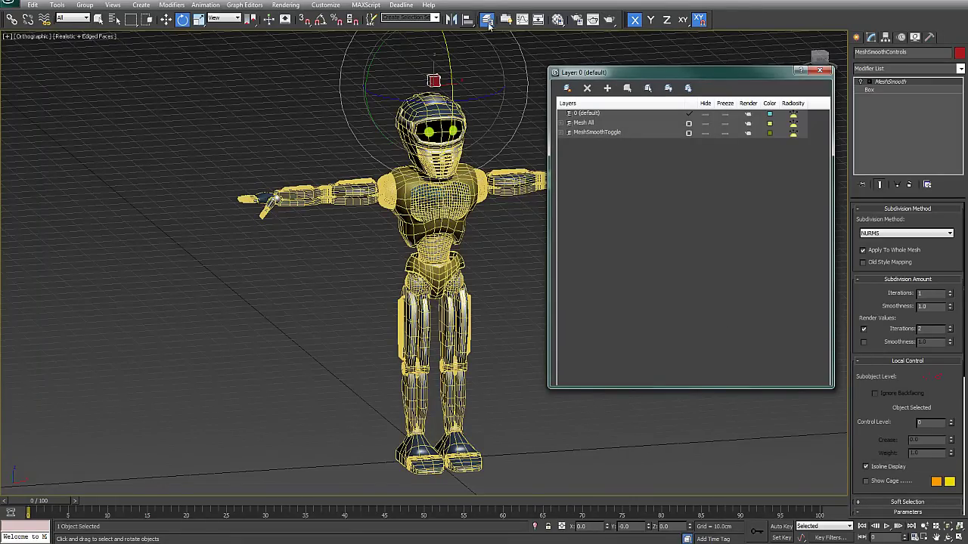
click(561, 124)
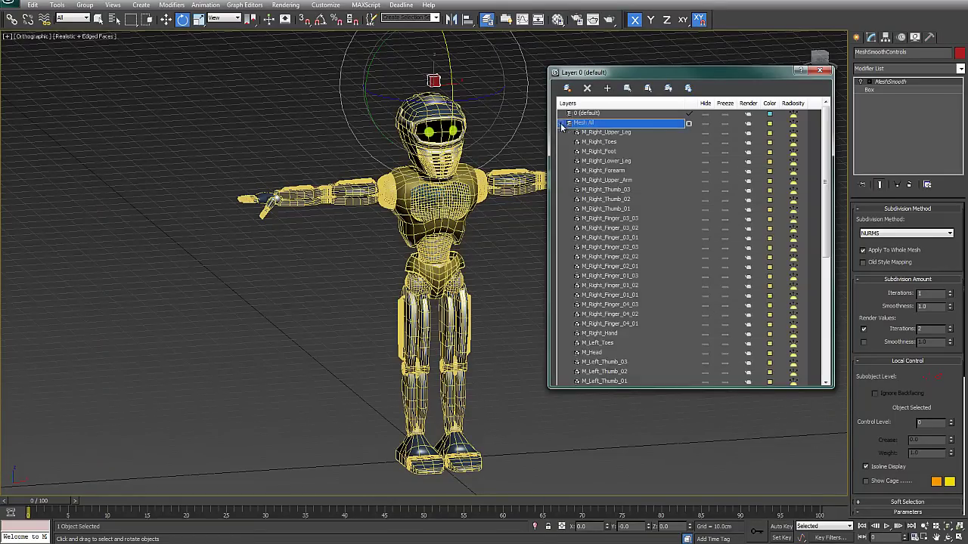
click(605, 132)
click(605, 229)
scroll(602, 228, down, 2)
scroll(605, 273, down, 6)
scroll(597, 257, up, 8)
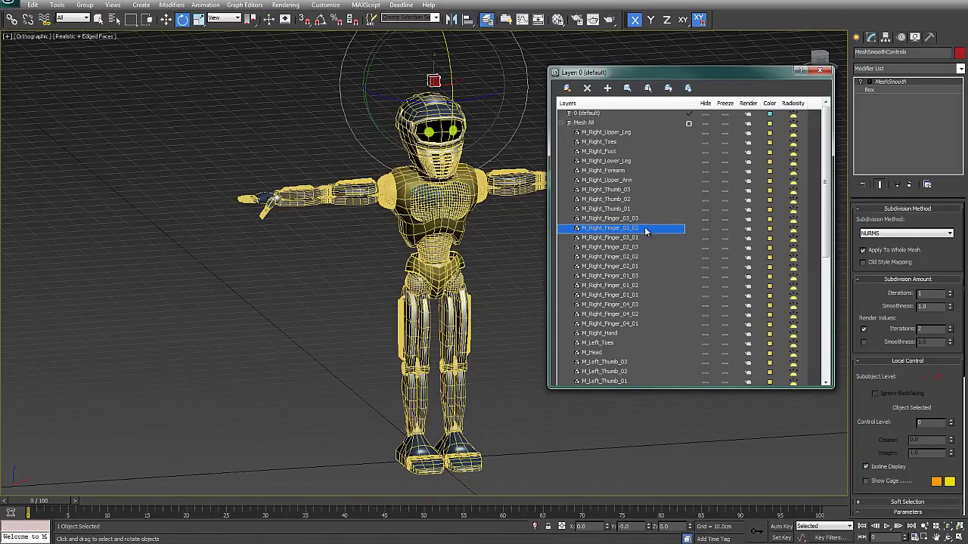
scroll(636, 283, down, 8)
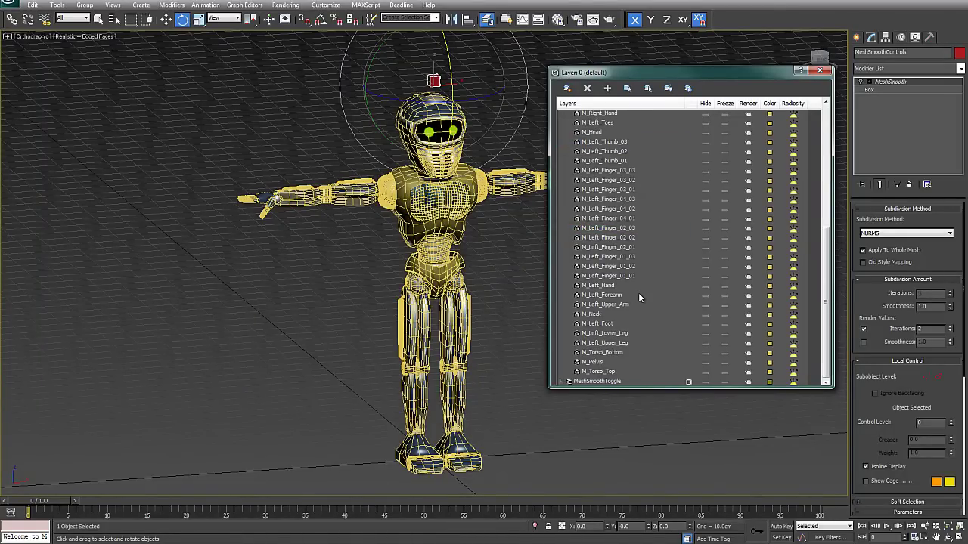
scroll(590, 165, up, 6)
scroll(575, 143, up, 2)
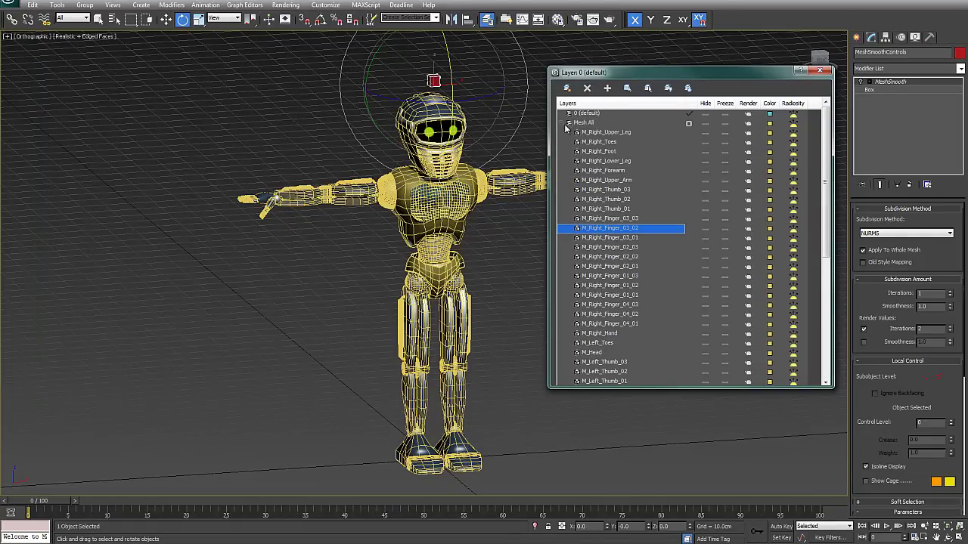
Step: Collapse the Mesh All layer and close the layer manager
click(567, 123)
click(649, 216)
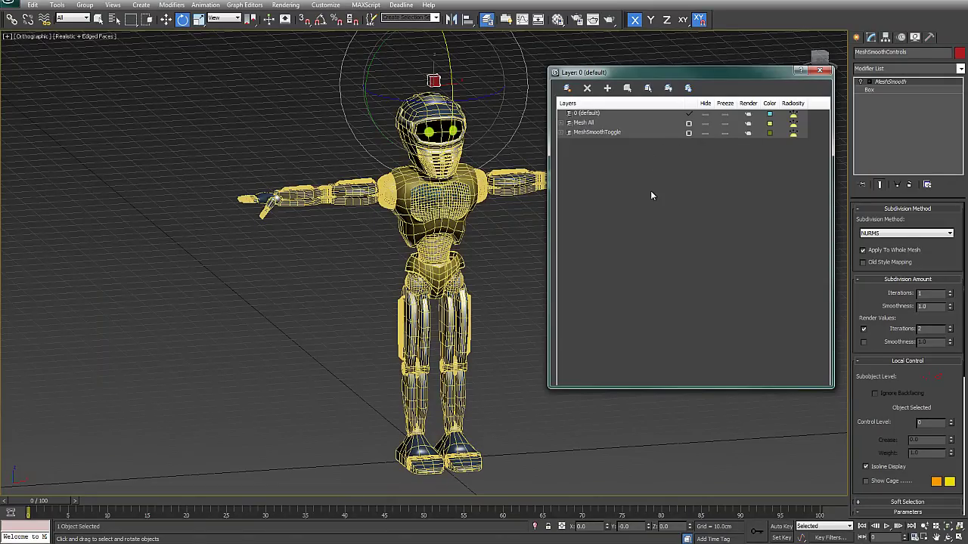
click(823, 76)
Step: Switch to the Front view showing the whole robot and clear the selection
alt+middle_drag(580, 255, 552, 255)
key(f)
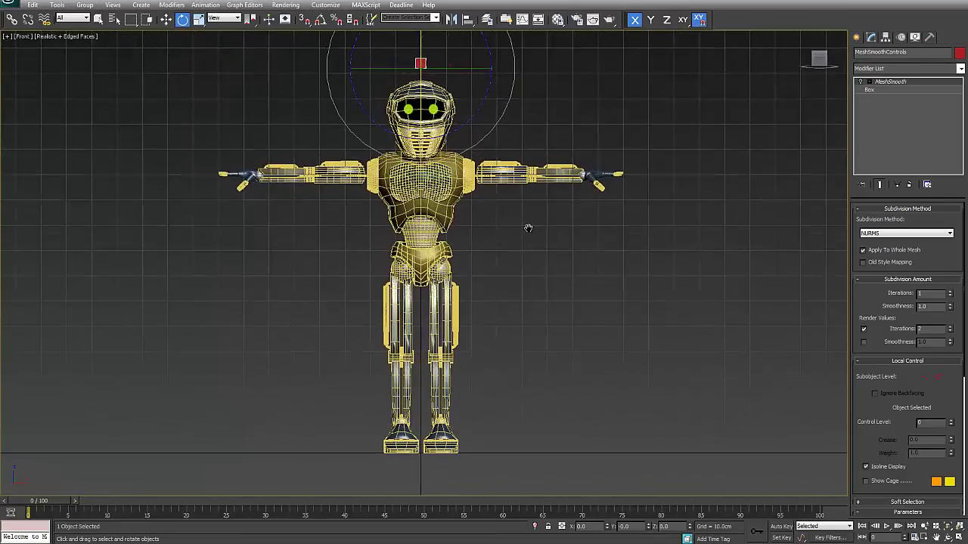
click(568, 259)
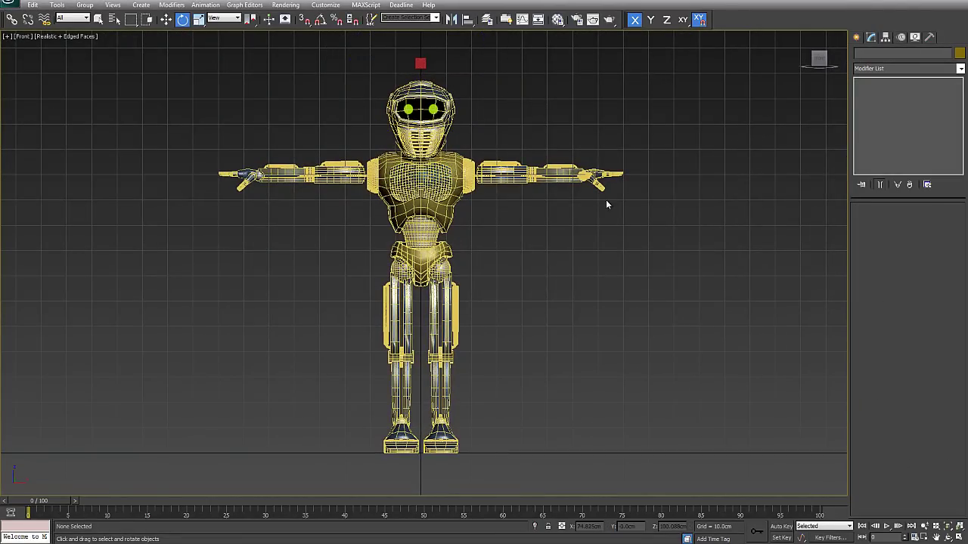
middle_drag(581, 201, 582, 220)
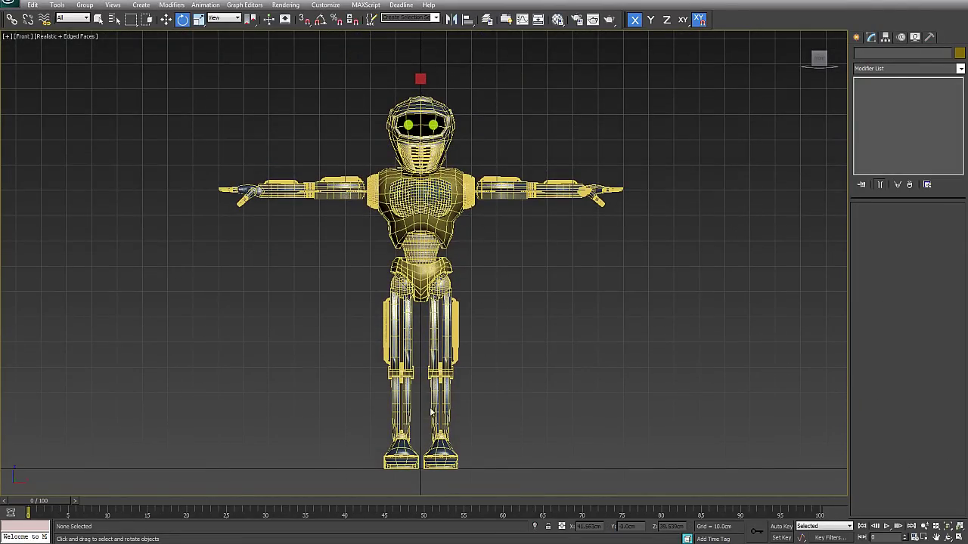
Step: Select the left upper leg mesh, try rotating it in the Front view, cancel the rotation and clear the selection
click(452, 325)
drag(365, 342, 405, 342)
right_click(405, 342)
click(352, 342)
middle_drag(502, 280, 534, 269)
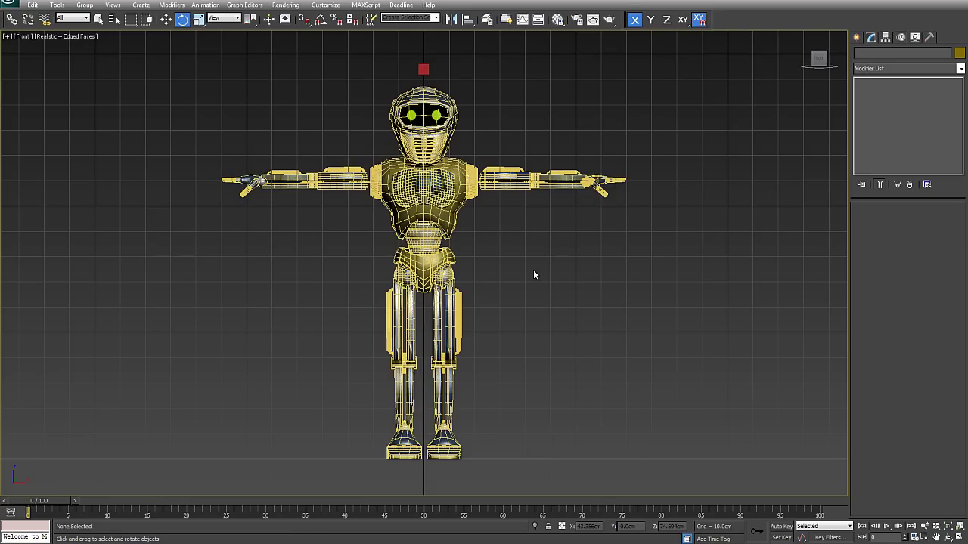
Step: Select the left upper arm mesh to inspect it from the front and from above, and clear the selection
click(499, 185)
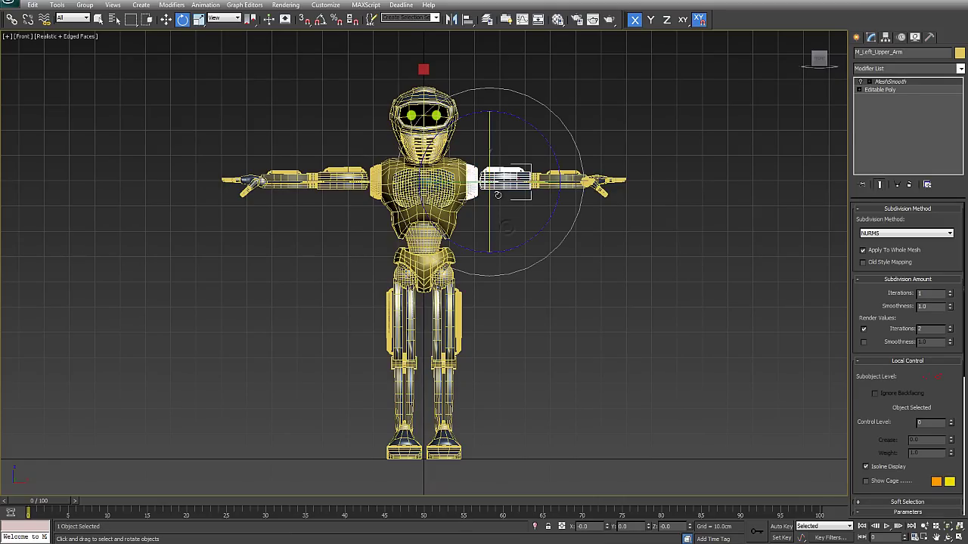
scroll(501, 223, up, 5)
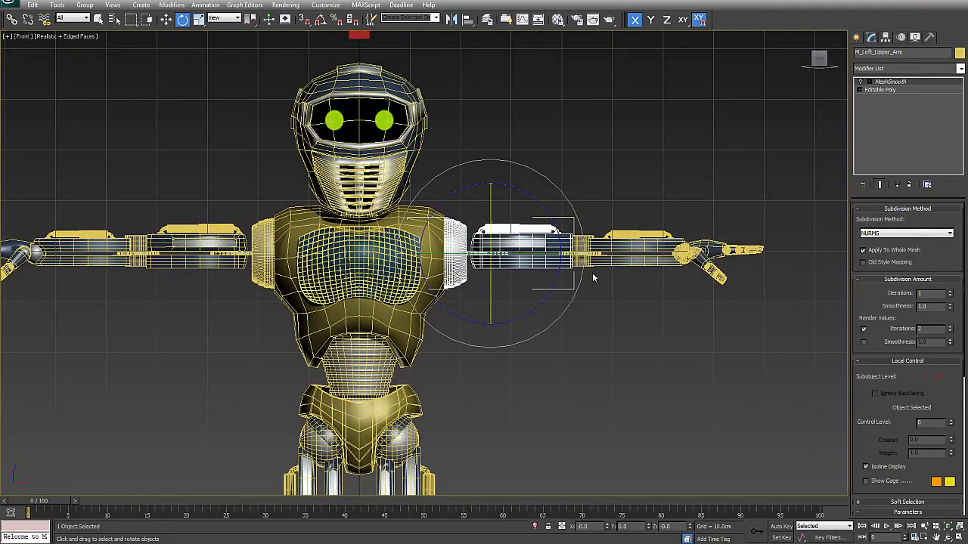
alt+middle_drag(586, 259, 625, 313)
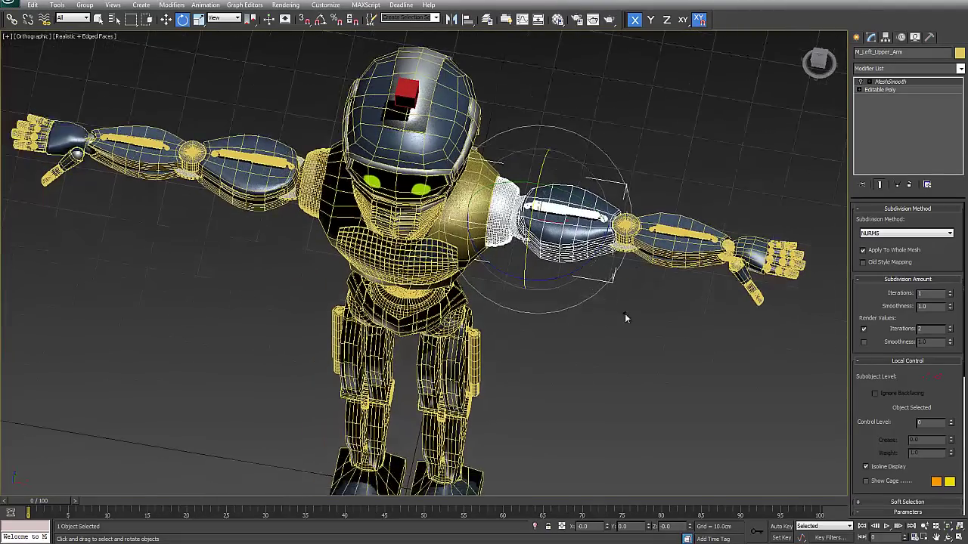
click(624, 315)
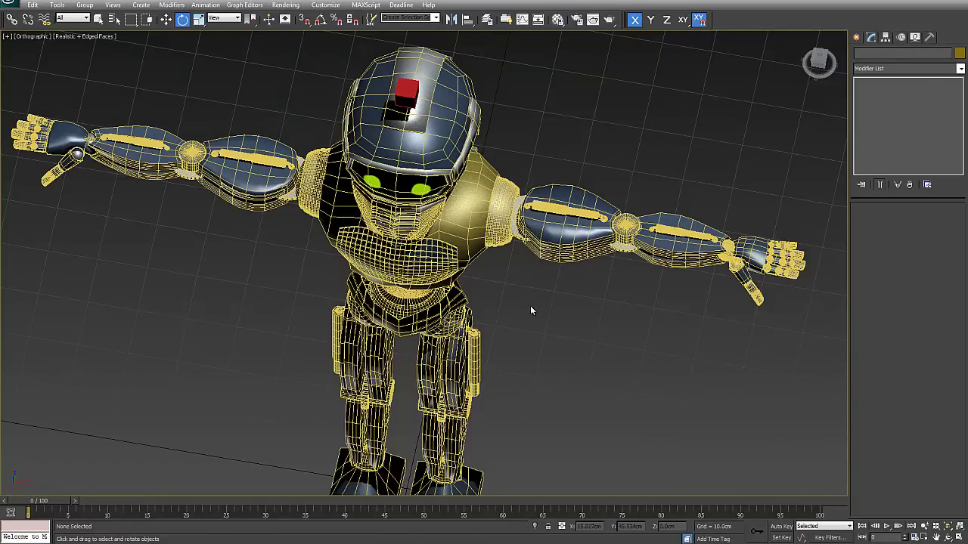
Step: Examine the robot's arms, elbow joints, hands and torso from several angles
alt+middle_drag(575, 288, 575, 378)
scroll(536, 300, up, 3)
scroll(567, 381, down, 3)
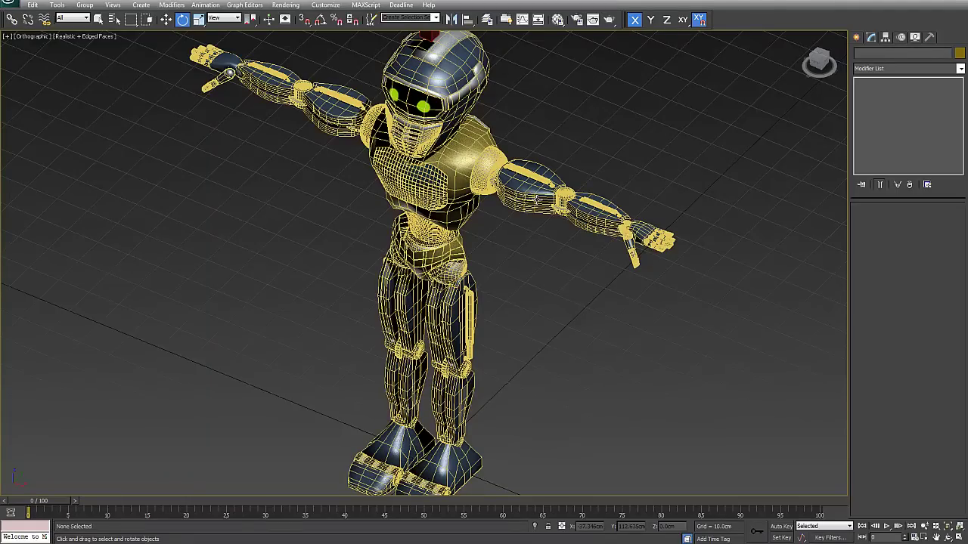
alt+middle_drag(532, 206, 566, 242)
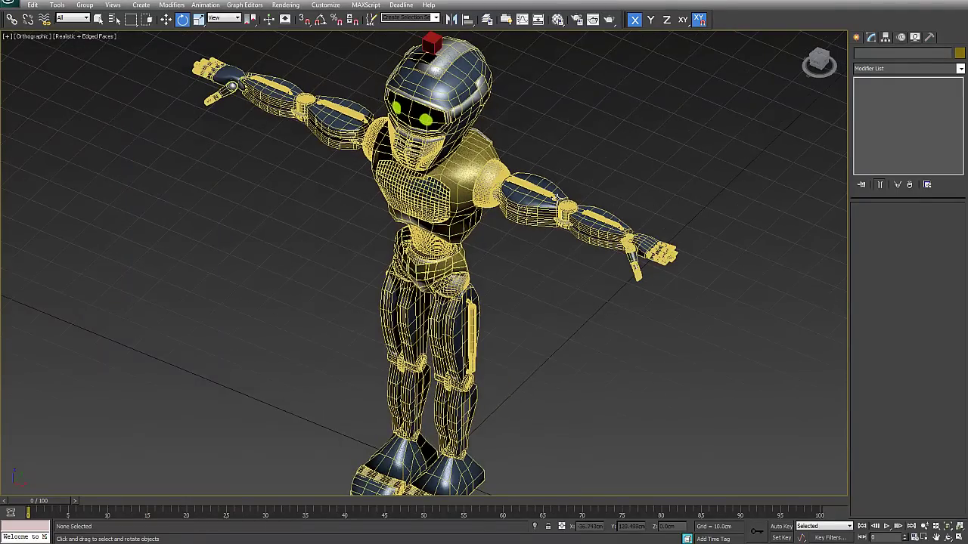
scroll(557, 198, down, 8)
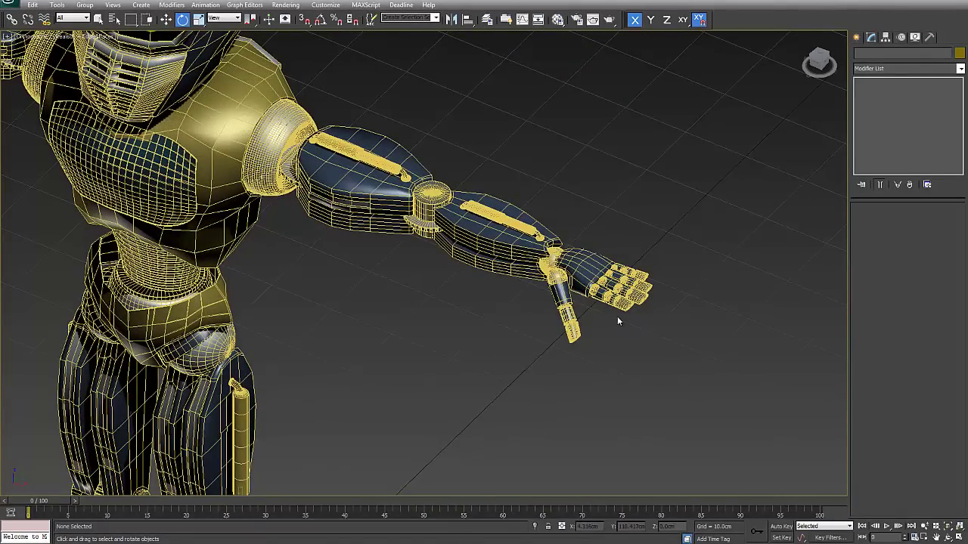
middle_drag(617, 321, 659, 313)
scroll(510, 330, down, 2)
middle_drag(577, 340, 626, 339)
middle_drag(521, 334, 484, 333)
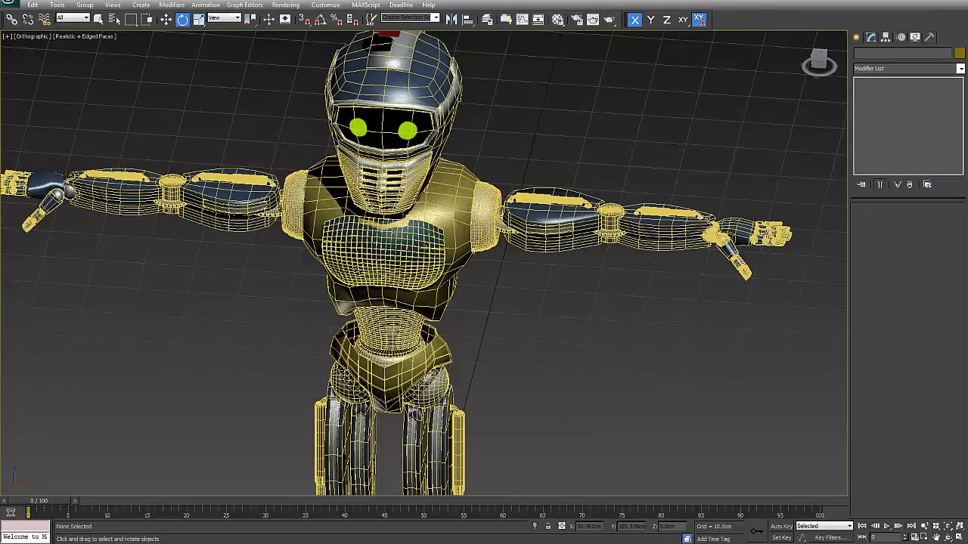
alt+middle_drag(664, 304, 617, 311)
Step: Switch to the Top view framing the robot's left arm and start the Dummy helper tool
key(t)
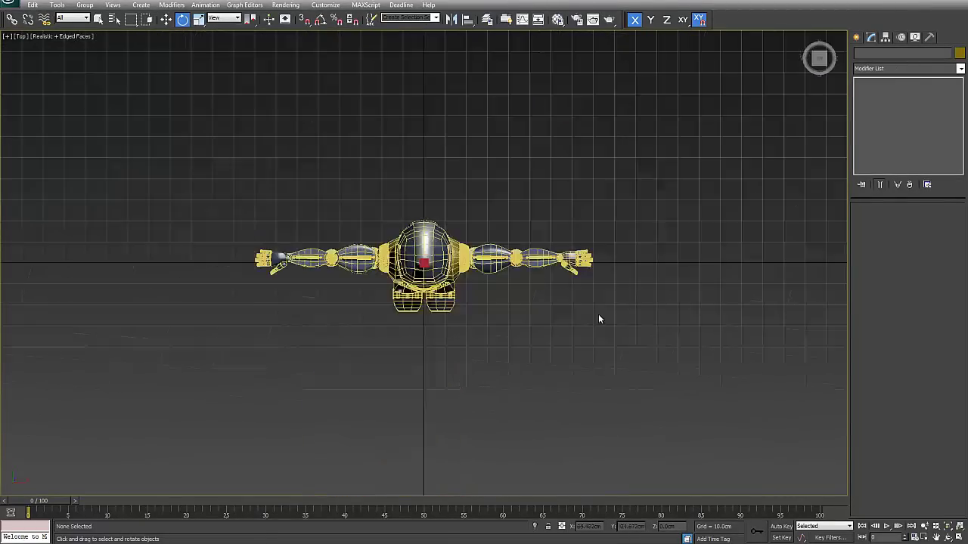
scroll(568, 292, up, 5)
middle_drag(579, 291, 429, 287)
click(857, 38)
scroll(623, 352, down, 2)
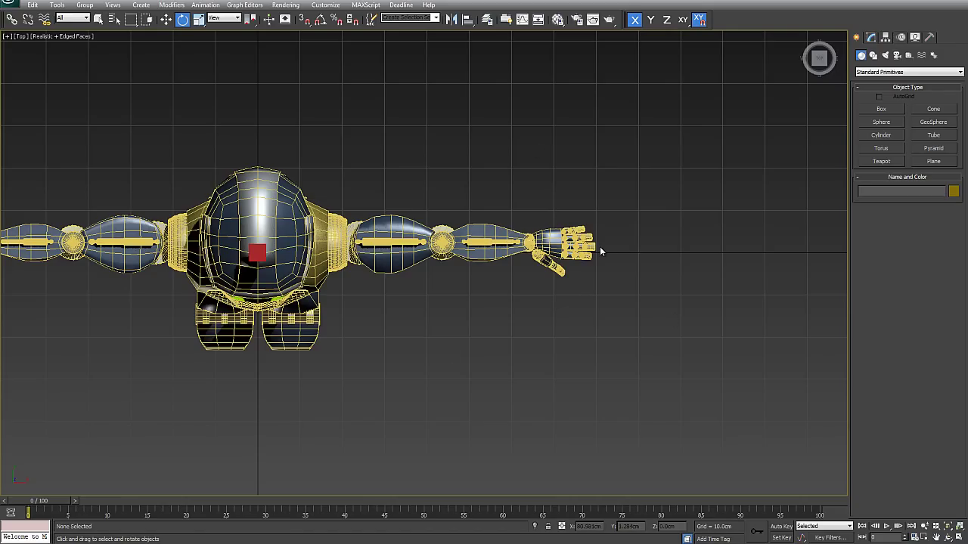
scroll(418, 192, up, 2)
middle_drag(418, 192, 462, 206)
scroll(398, 242, up, 3)
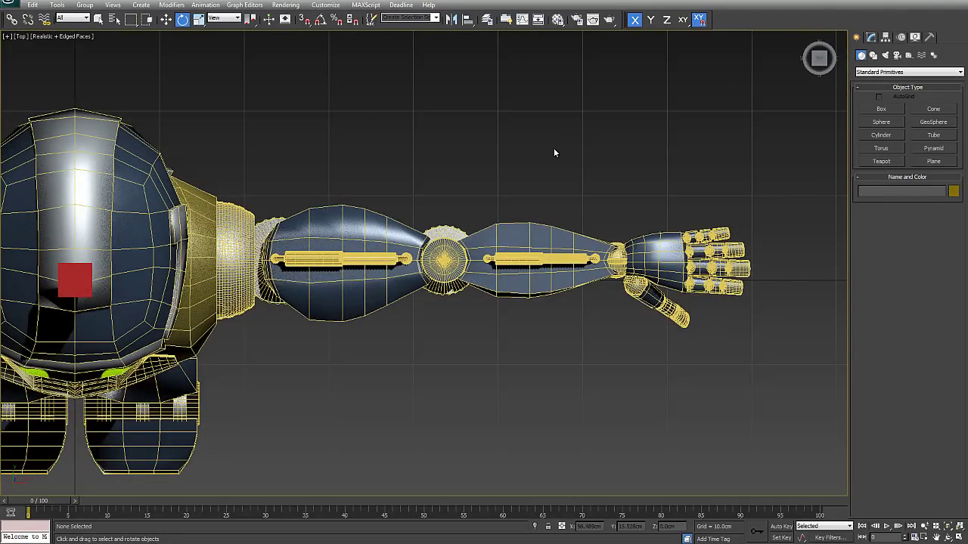
middle_drag(625, 182, 583, 175)
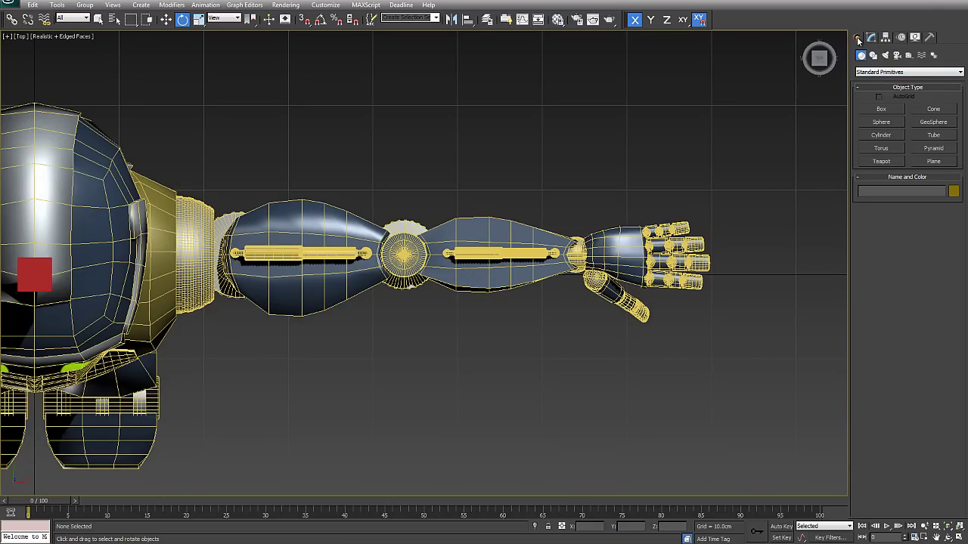
click(909, 56)
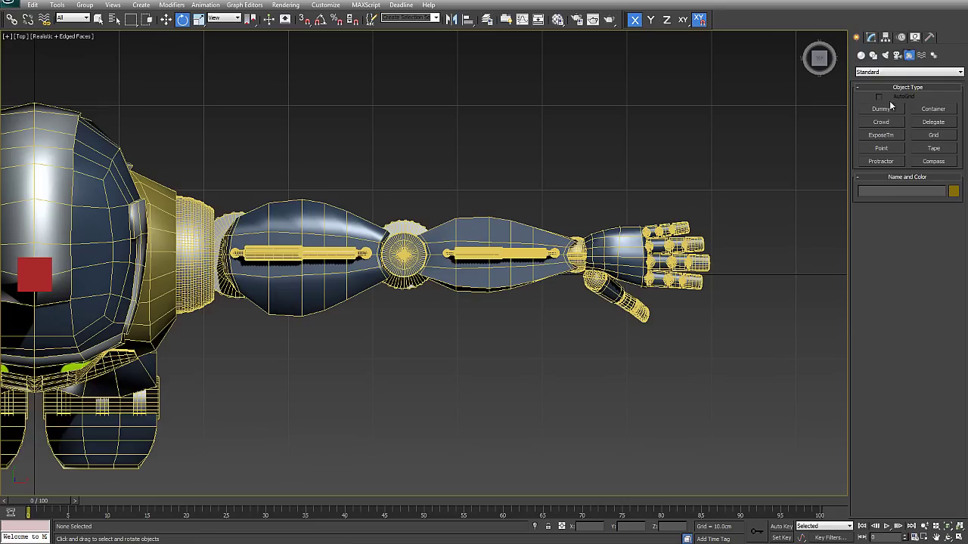
click(881, 109)
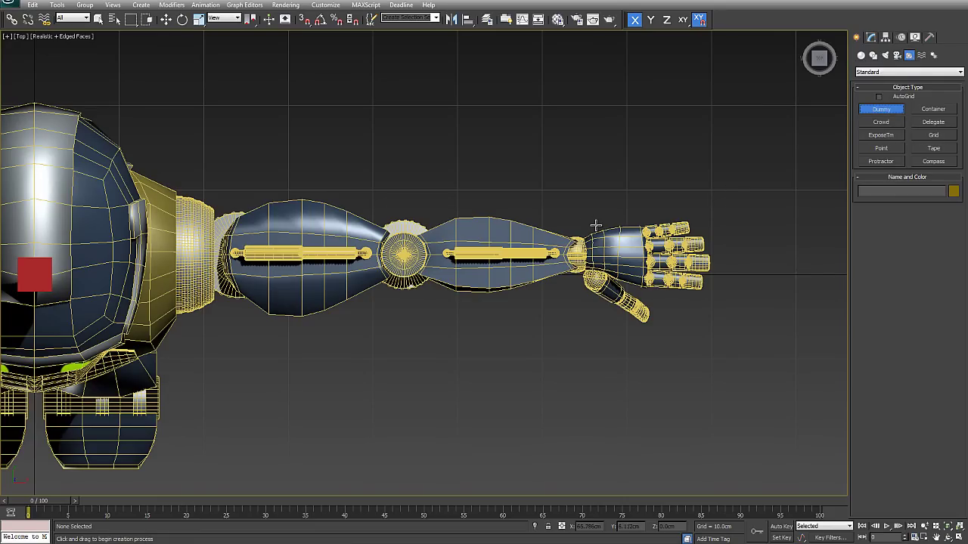
Step: Show the view in wireframe and create a Dummy helper centred on the robot's left shoulder joint, enclosing the shoulder ball
key(F3)
scroll(607, 261, up, 3)
middle_drag(505, 284, 637, 259)
scroll(592, 298, down, 2)
middle_drag(592, 298, 674, 289)
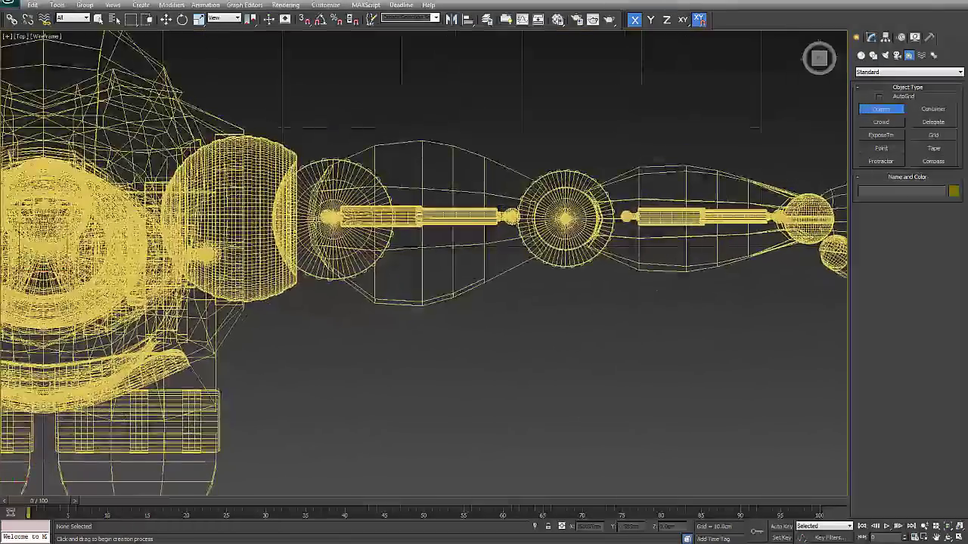
middle_drag(251, 227, 397, 228)
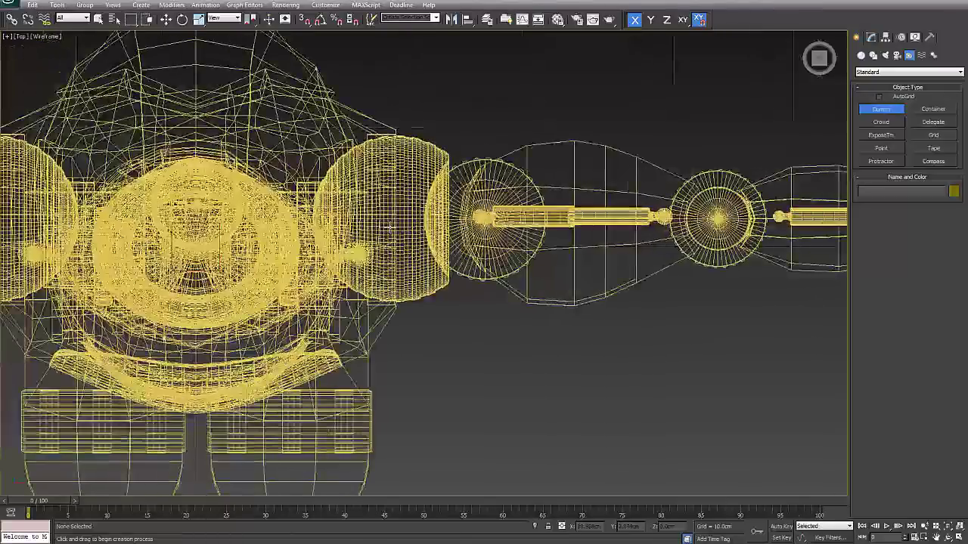
drag(393, 217, 409, 133)
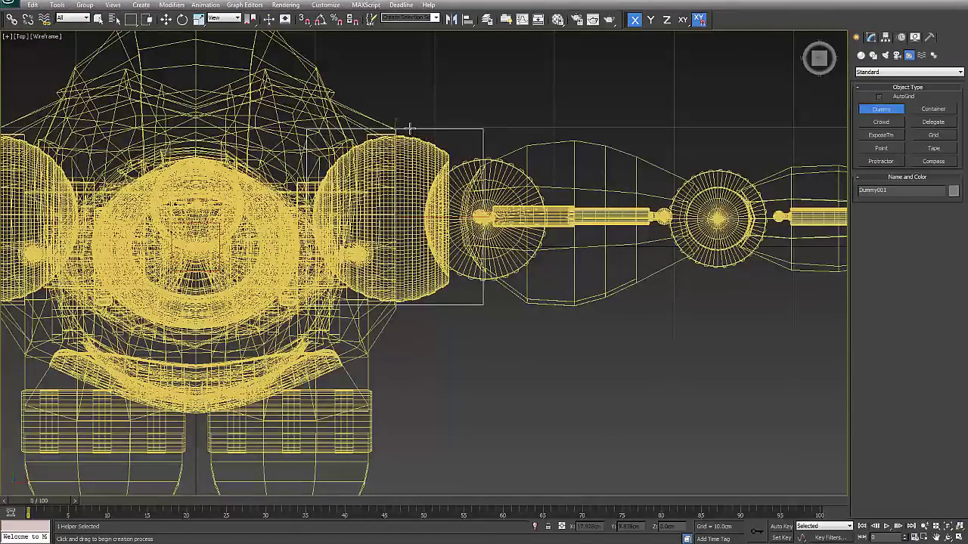
Step: Create two smaller Dummy helpers, one centred on the left elbow joint and one on the left wrist joint
middle_drag(637, 250, 521, 244)
drag(531, 226, 531, 173)
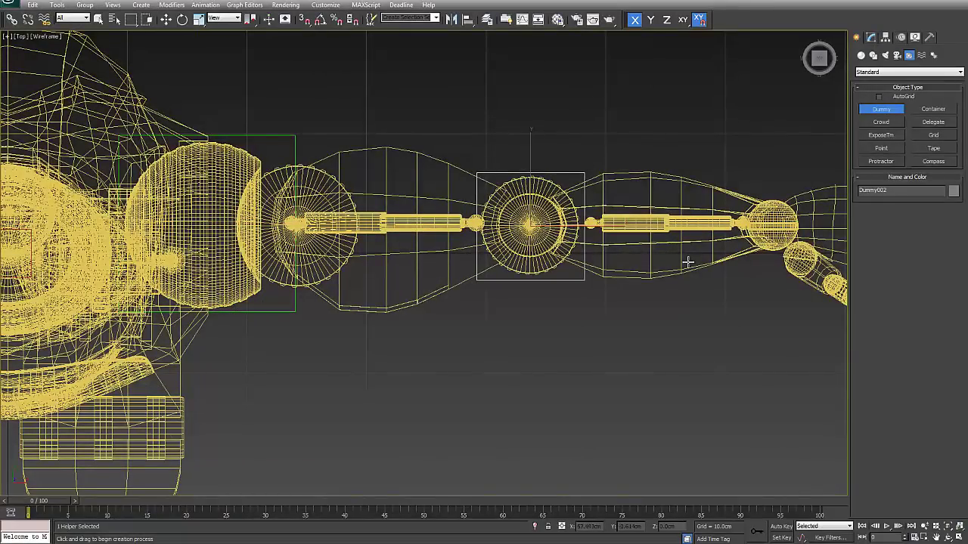
middle_drag(696, 259, 500, 257)
drag(576, 226, 576, 197)
Step: Select the shoulder, elbow and wrist dummies in the Front view and raise them about 111 cm from the ground to the arm
key(e)
middle_drag(529, 312, 649, 287)
scroll(617, 303, down, 2)
key(f)
scroll(550, 314, down, 2)
middle_drag(536, 273, 534, 254)
scroll(527, 352, up, 2)
drag(719, 358, 481, 477)
right_click(542, 412)
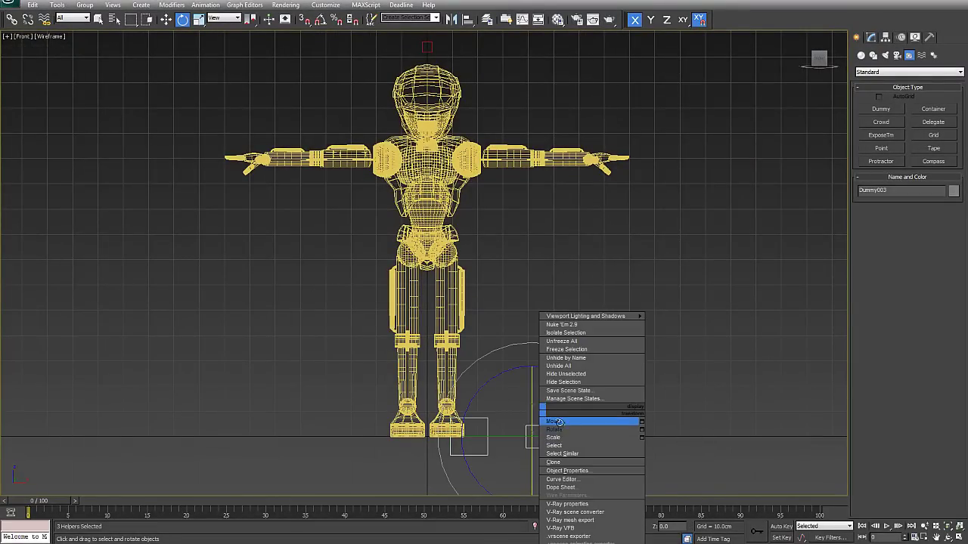
click(563, 421)
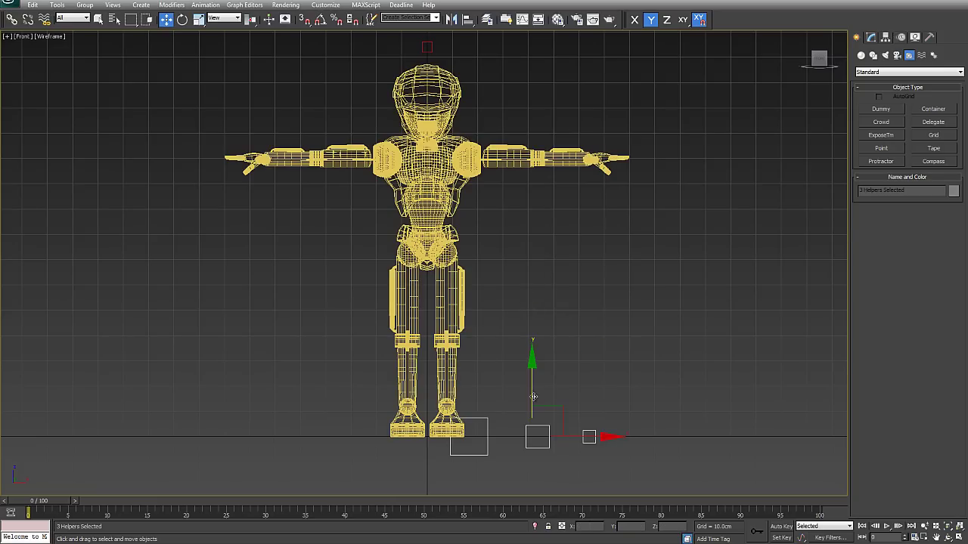
drag(529, 390, 533, 111)
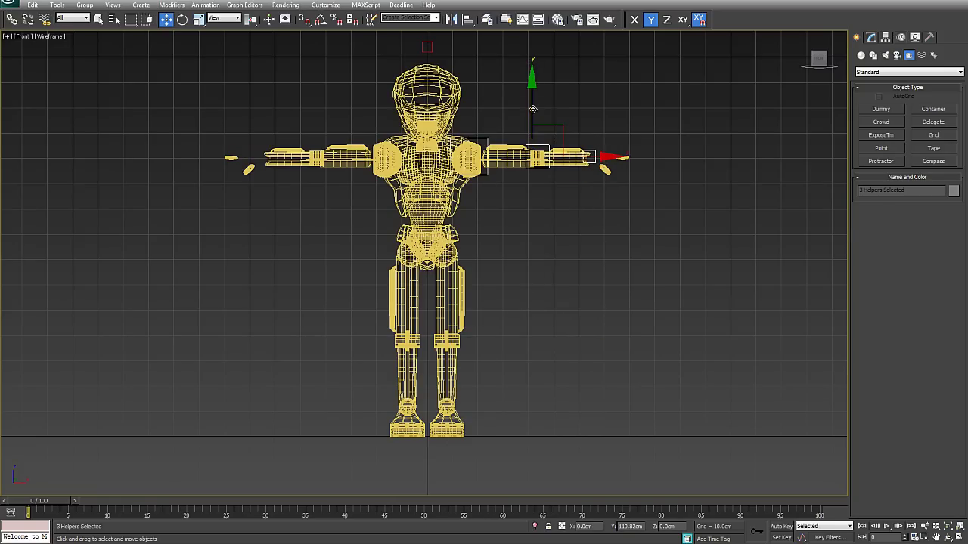
Step: Raise the three arm dummies about 0.3 cm further to centre them vertically on the joints
scroll(508, 326, up, 5)
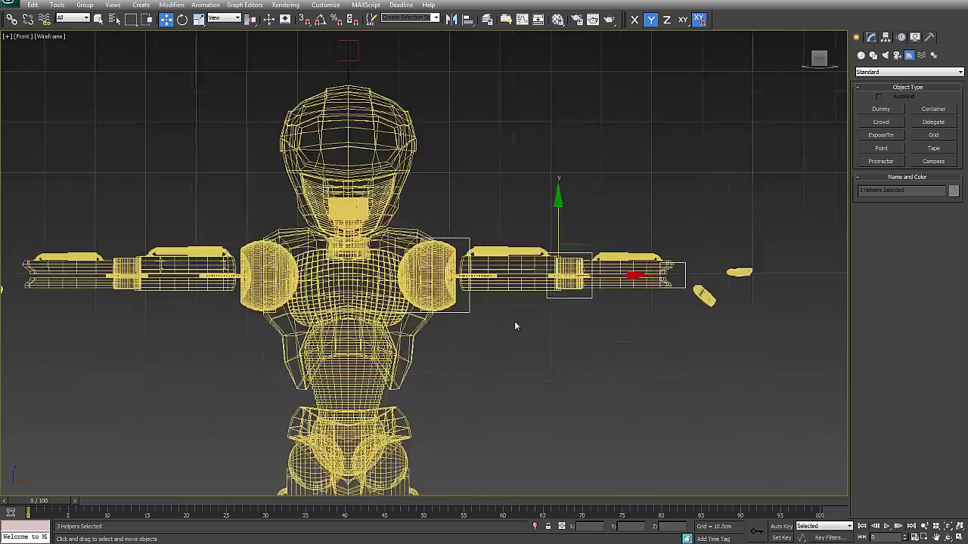
scroll(567, 339, up, 6)
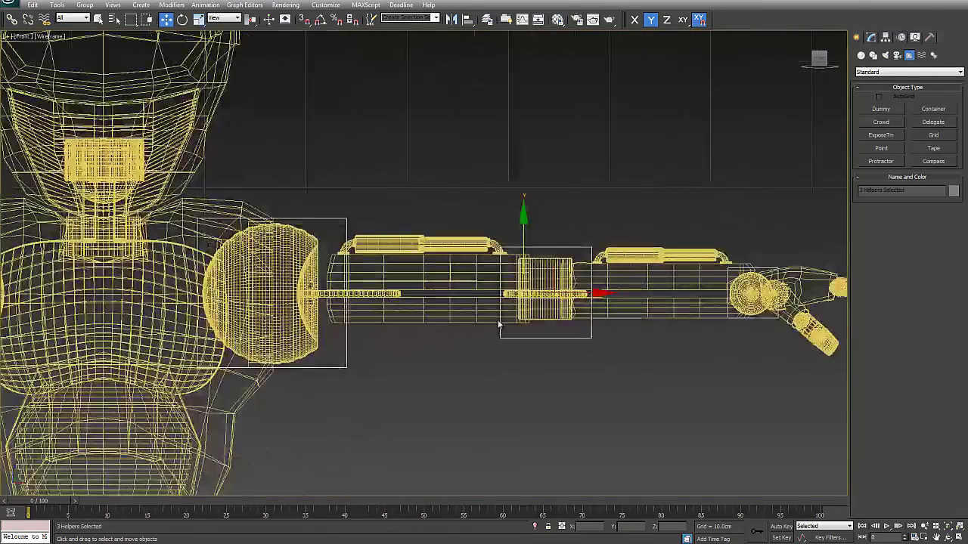
drag(564, 259, 564, 255)
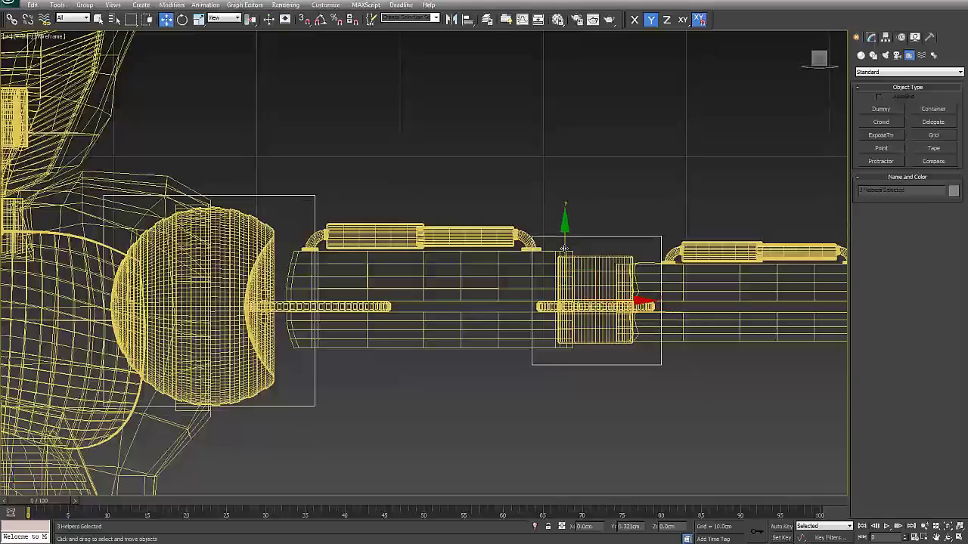
Step: Create three progressively smaller Dummy helpers in the Top view, beside the robot's left foot, for the hip, knee and ankle
scroll(571, 330, down, 4)
middle_drag(522, 310, 750, 265)
scroll(573, 248, down, 2)
middle_drag(585, 265, 583, 257)
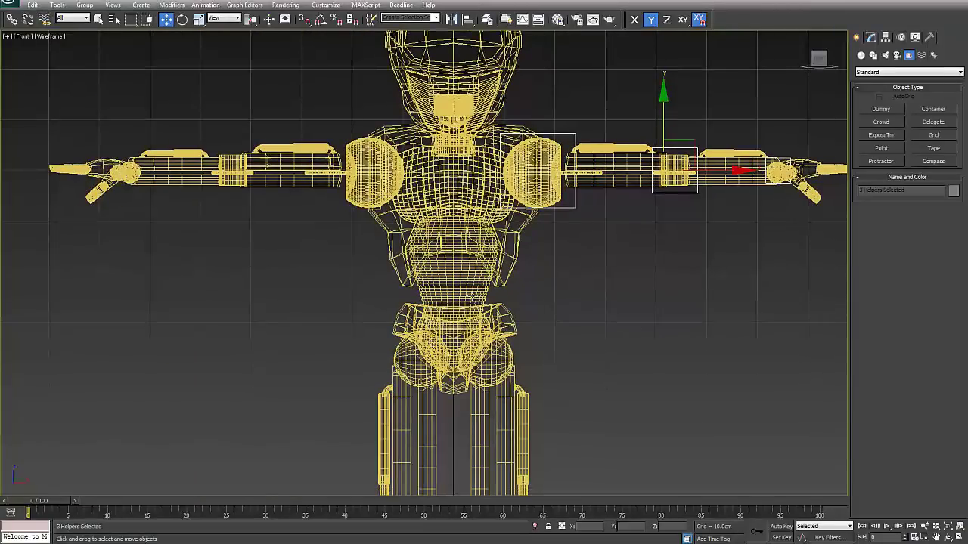
scroll(477, 301, up, 2)
middle_drag(547, 301, 413, 282)
middle_drag(475, 255, 470, 55)
middle_drag(404, 419, 496, 299)
key(t)
scroll(476, 310, down, 3)
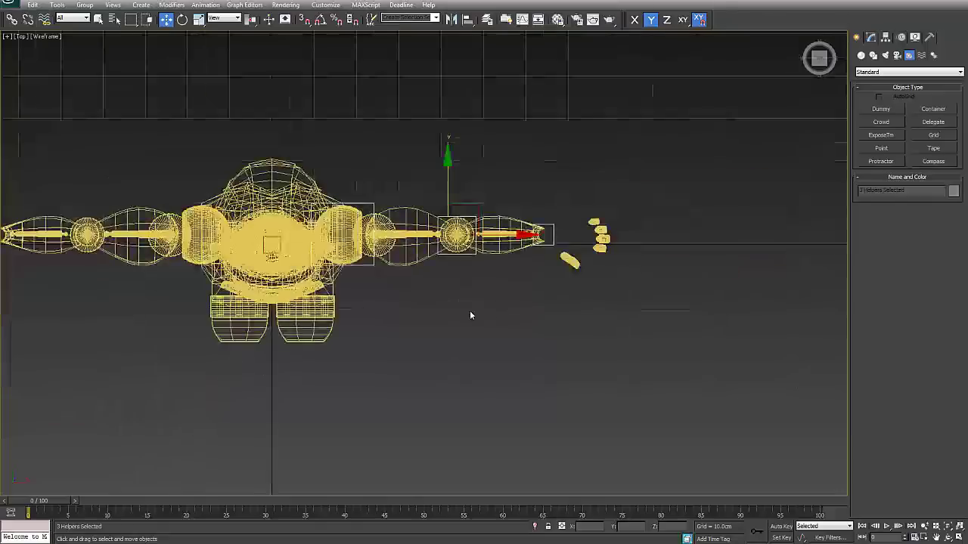
click(881, 110)
scroll(316, 259, up, 2)
drag(347, 320, 340, 282)
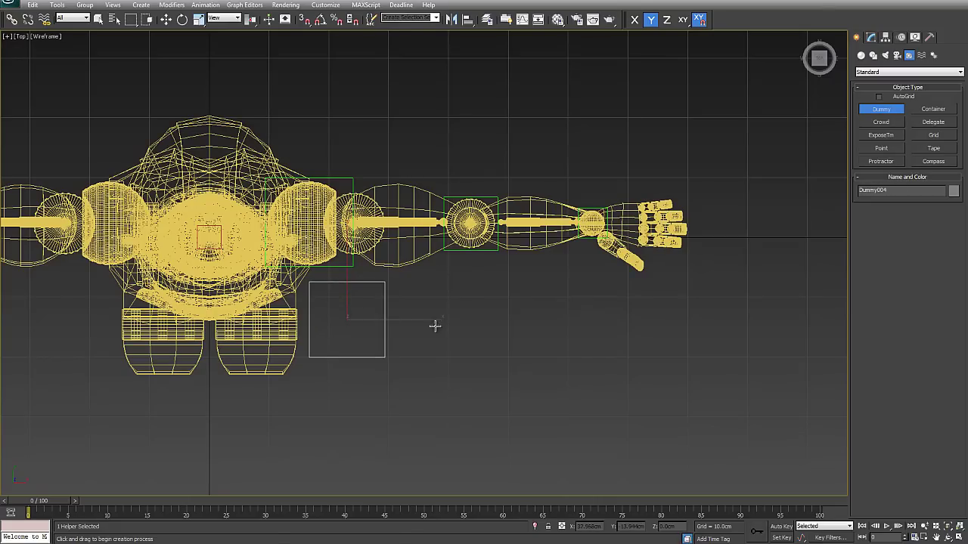
drag(416, 319, 413, 291)
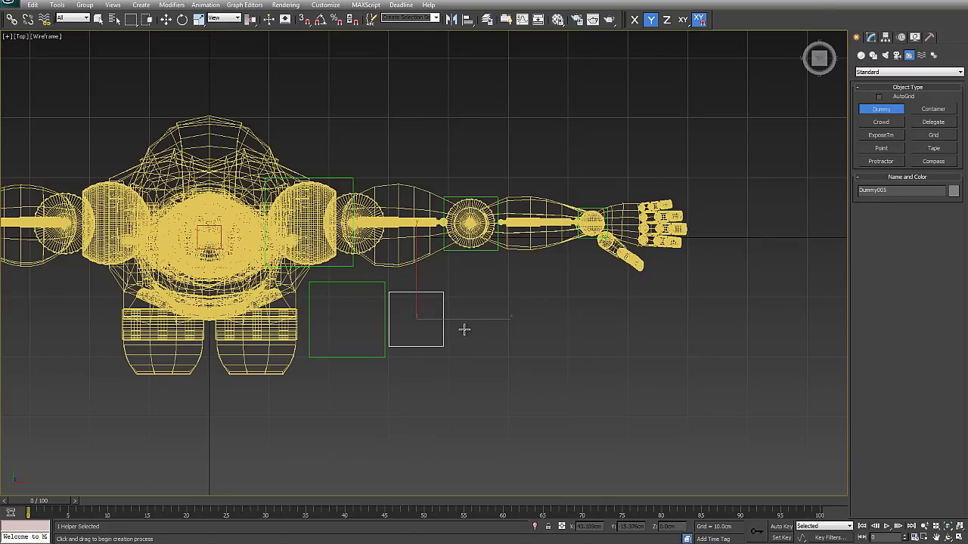
drag(464, 325, 466, 330)
Step: Move the largest leg dummy onto the left hip and the middle-sized one onto the left knee in the Front view
key(w)
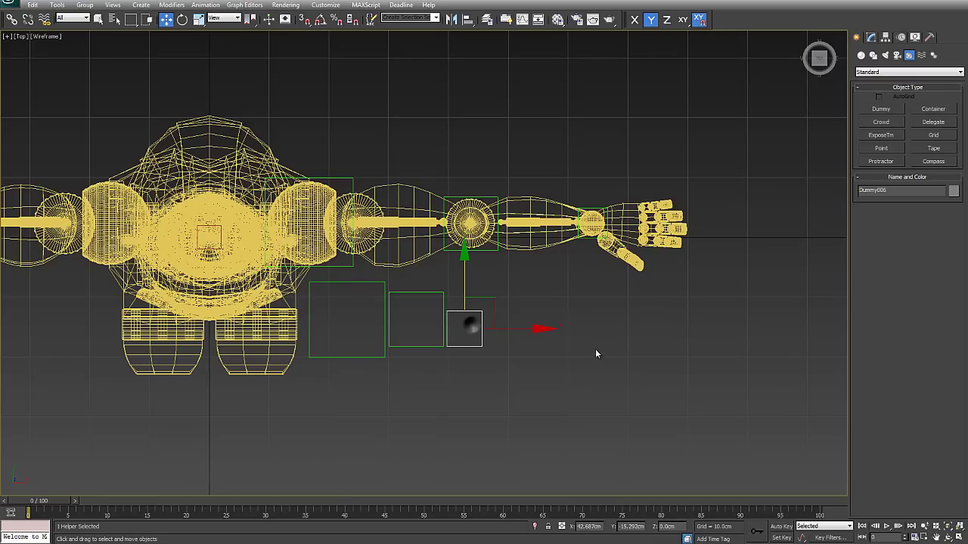
key(f)
middle_drag(488, 377, 557, 346)
scroll(556, 346, down, 3)
drag(487, 456, 437, 184)
click(517, 457)
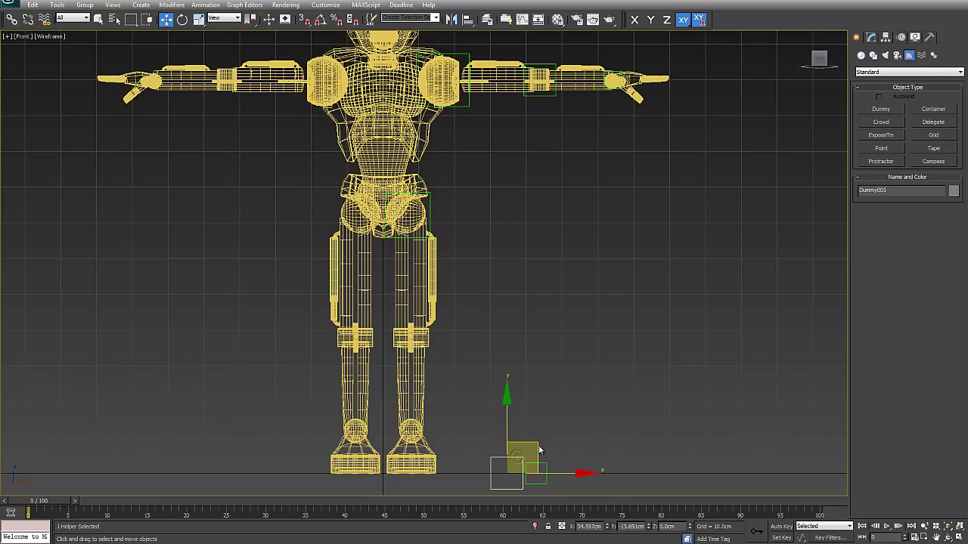
drag(514, 397, 414, 261)
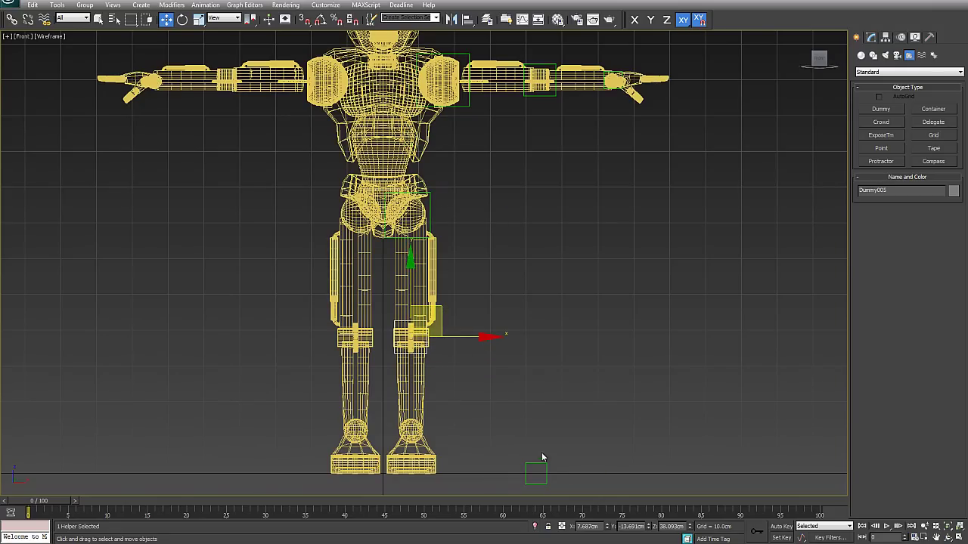
key(ctrl+z)
Step: Try the smallest dummy on the left ankle joint in the Front view, then delete it
drag(564, 442, 441, 421)
scroll(442, 421, up, 4)
middle_drag(448, 487, 459, 305)
scroll(461, 303, up, 2)
middle_drag(458, 446, 468, 248)
scroll(453, 281, up, 2)
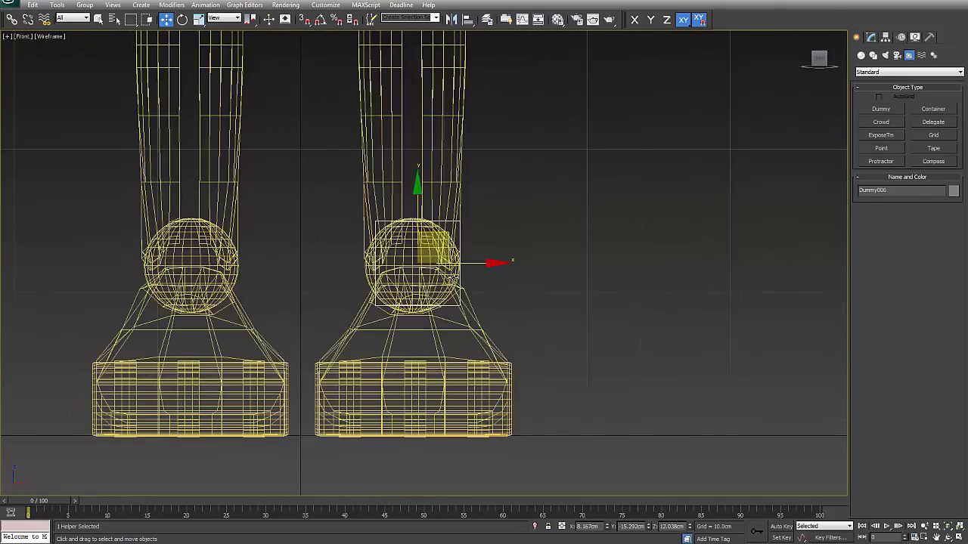
drag(452, 231, 447, 234)
click(543, 305)
click(452, 305)
click(491, 319)
Step: Create a larger Dummy helper in the Top view and move it onto the left ankle joint in the Front view
key(t)
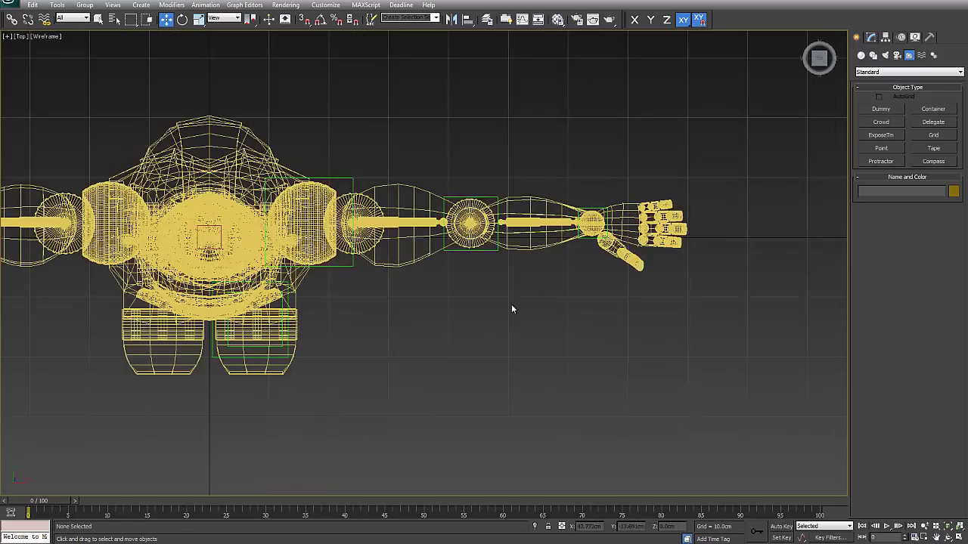
click(889, 111)
drag(387, 320, 404, 307)
key(w)
key(f)
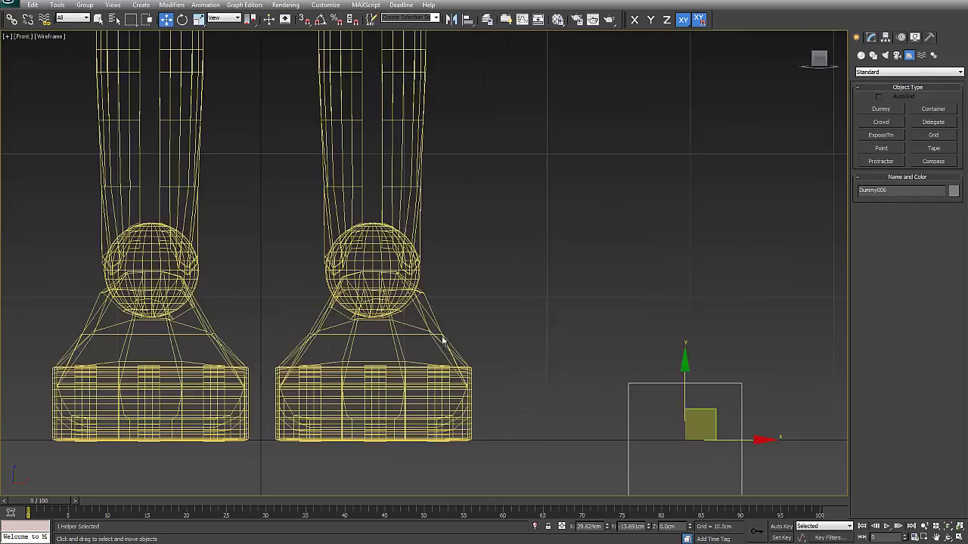
drag(643, 291, 331, 121)
Step: Move the ankle and knee dummies horizontally in the Left view to centre each on its joint
alt+middle_drag(454, 189, 524, 224)
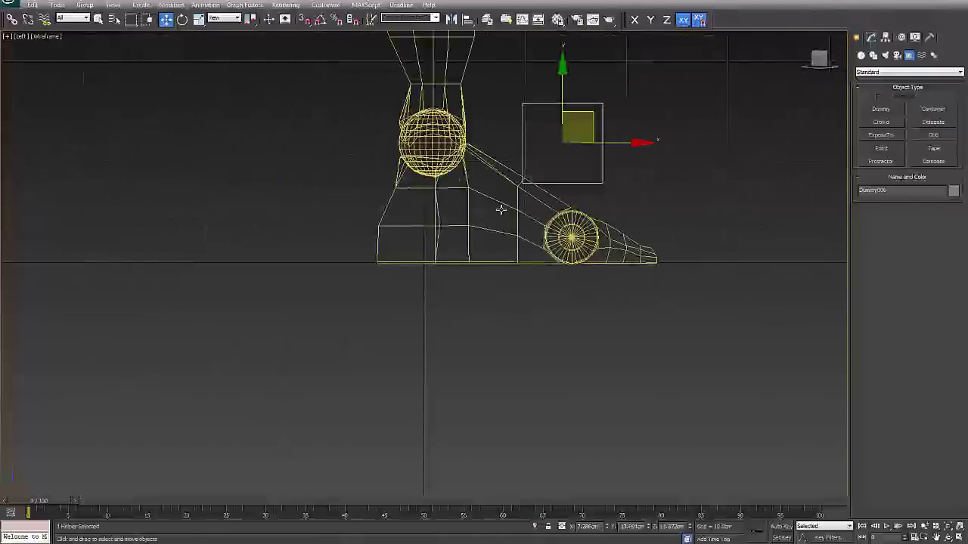
scroll(477, 325, down, 5)
drag(503, 306, 439, 305)
click(468, 193)
drag(503, 175, 440, 179)
Step: Select only the hip dummy and move it horizontally in the Left view onto the hip joint
middle_drag(460, 205, 461, 238)
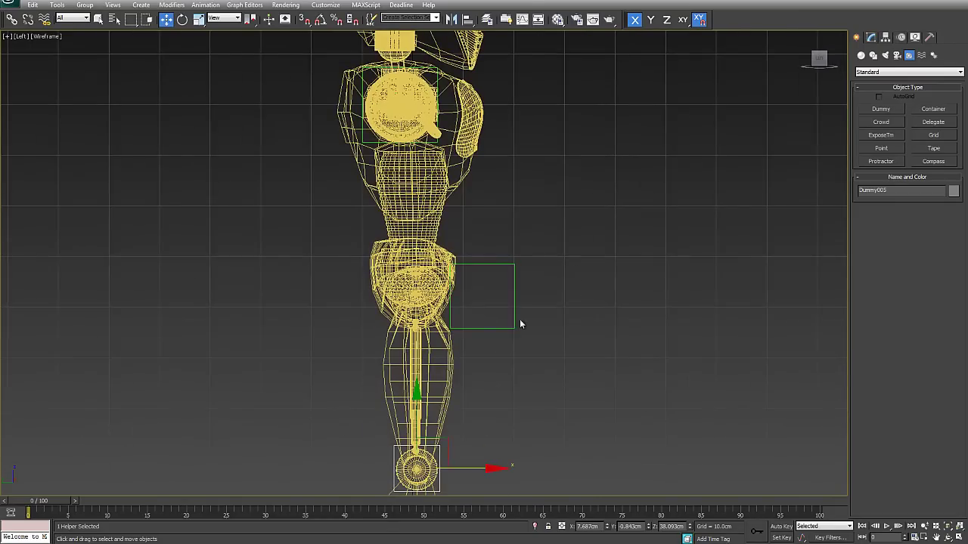
double_click(517, 314)
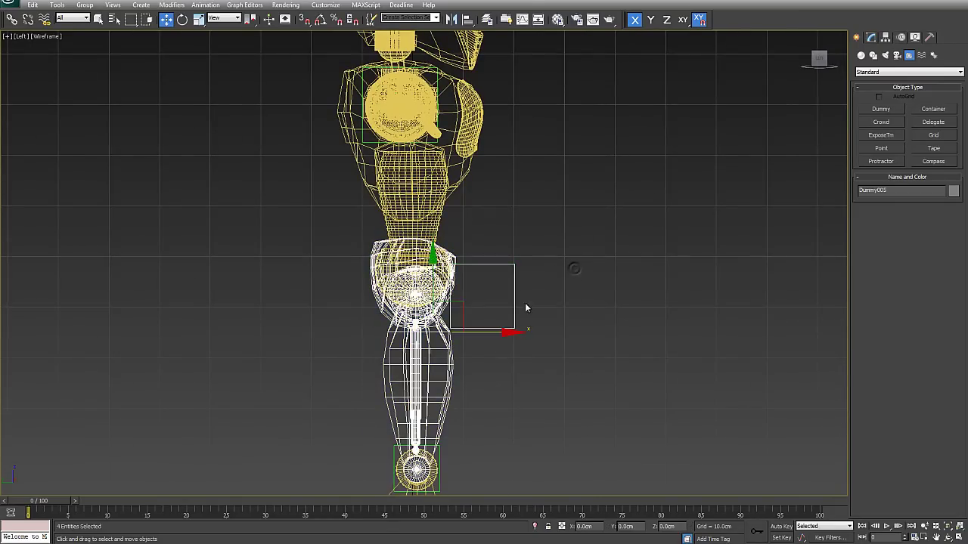
click(540, 305)
click(507, 329)
drag(523, 302, 458, 297)
Step: Select the left ankle dummy and examine its alignment with the ankle sphere up close in the Front view
key(t)
middle_drag(648, 328, 805, 348)
scroll(593, 362, down, 2)
key(f)
scroll(527, 396, up, 4)
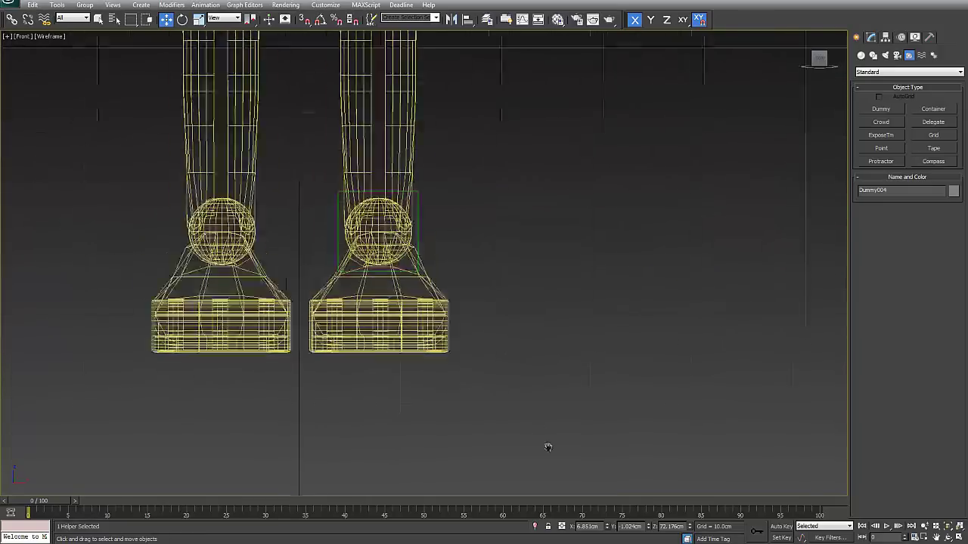
scroll(560, 251, up, 2)
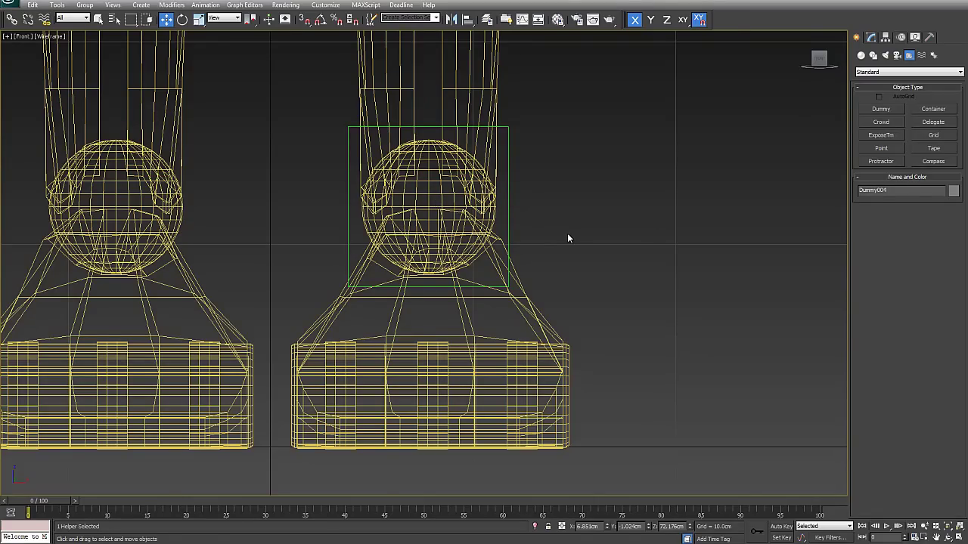
scroll(529, 251, up, 2)
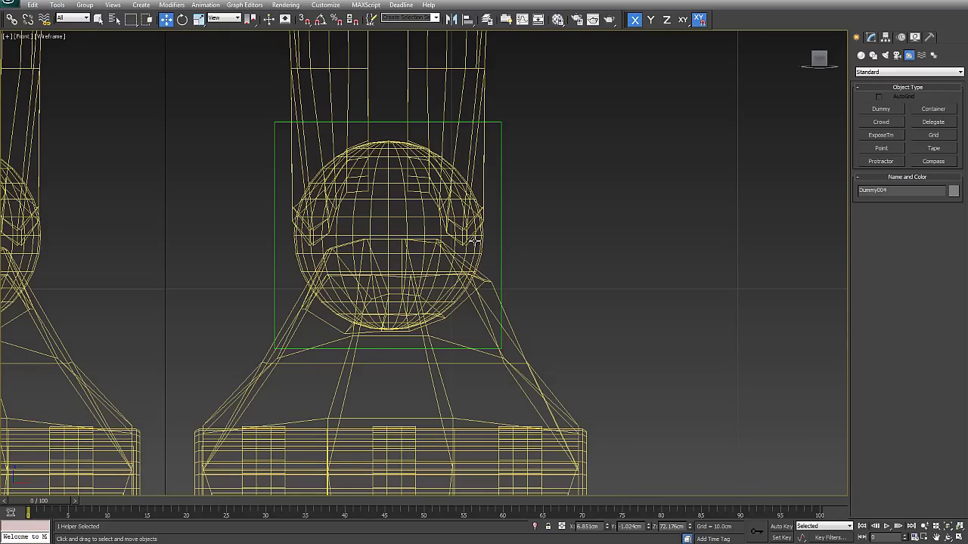
middle_drag(474, 241, 513, 240)
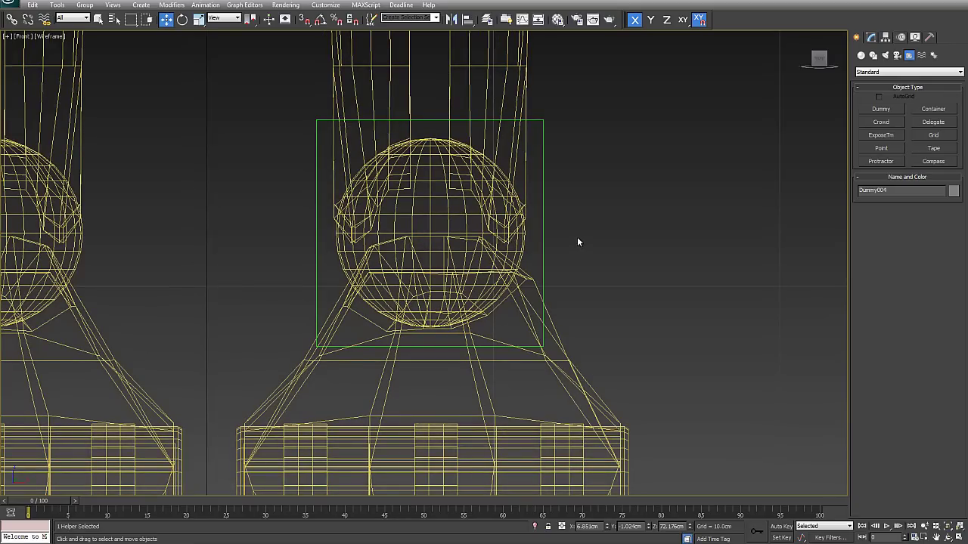
drag(538, 257, 539, 258)
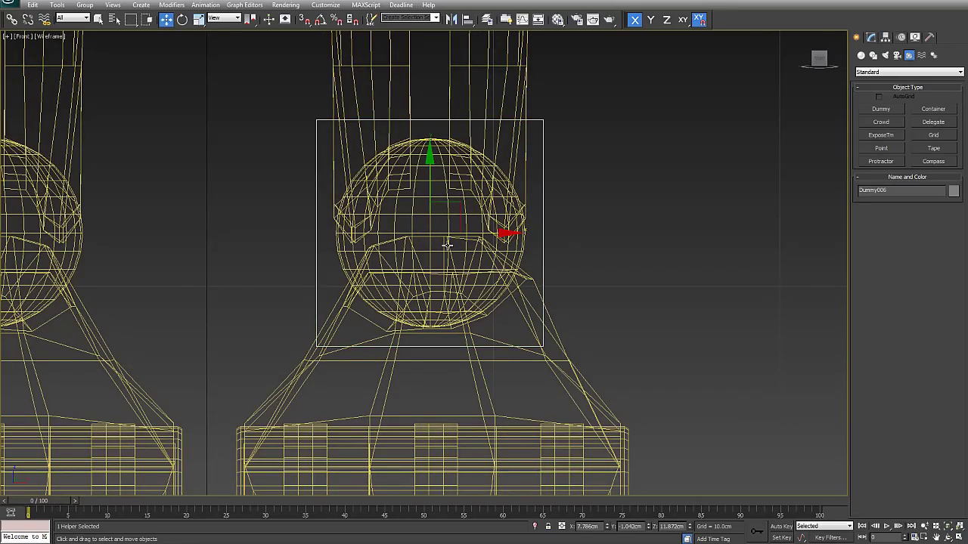
click(579, 243)
drag(583, 225, 538, 253)
scroll(468, 246, up, 3)
scroll(471, 247, down, 3)
scroll(462, 242, up, 5)
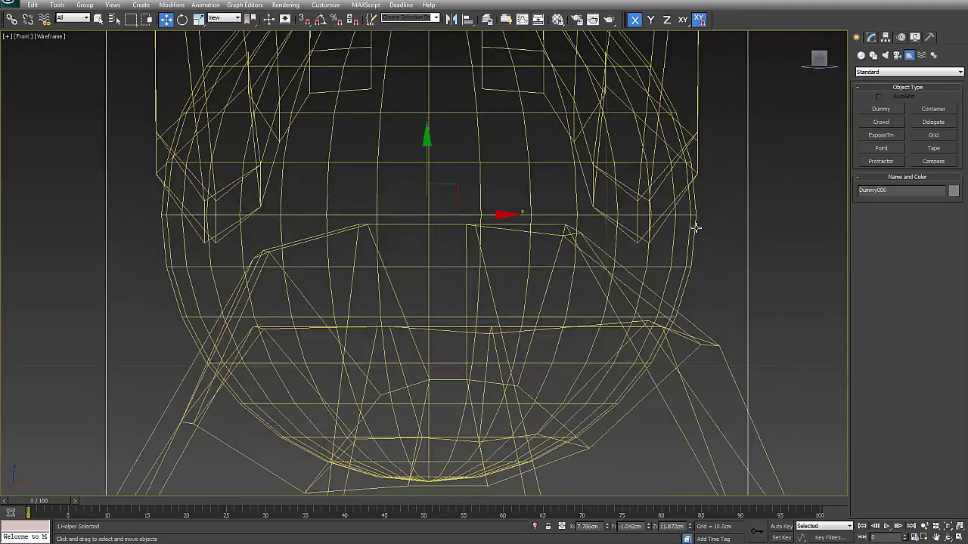
Step: Move the left ankle dummy horizontally in the Front view onto the exact centre line of the ankle sphere
scroll(439, 216, up, 5)
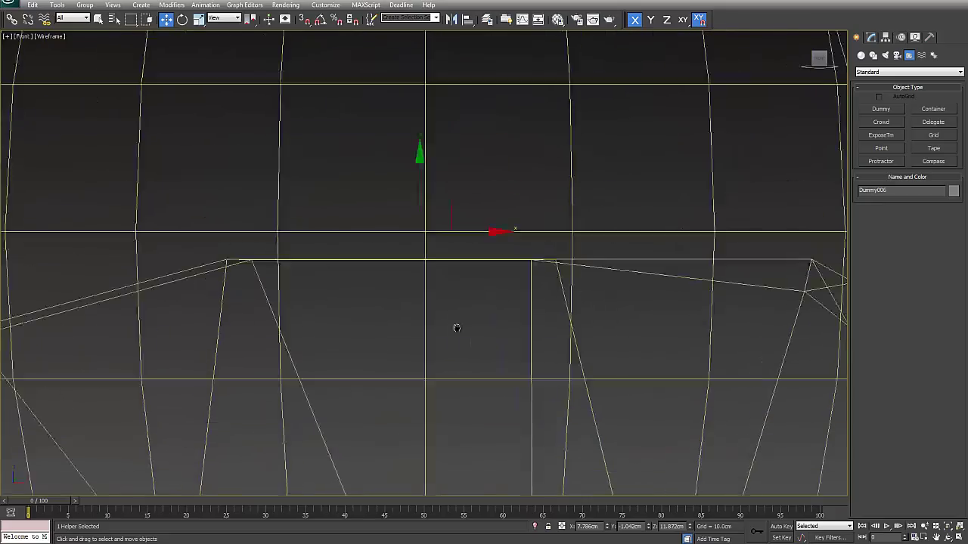
drag(470, 219, 486, 217)
scroll(473, 218, up, 5)
middle_drag(472, 220, 483, 373)
scroll(502, 182, up, 6)
middle_drag(505, 170, 463, 409)
scroll(464, 408, up, 2)
drag(479, 377, 432, 385)
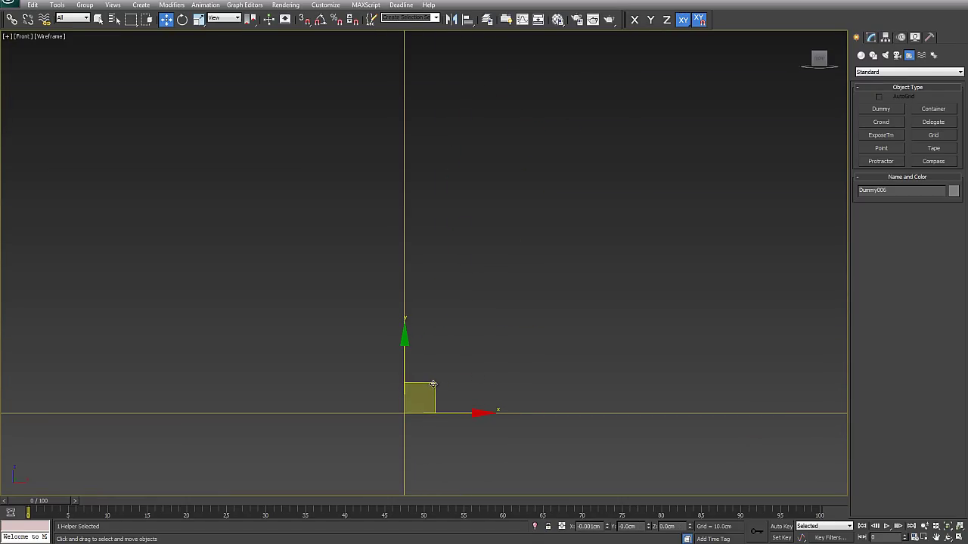
middle_drag(408, 424, 494, 360)
drag(491, 366, 491, 365)
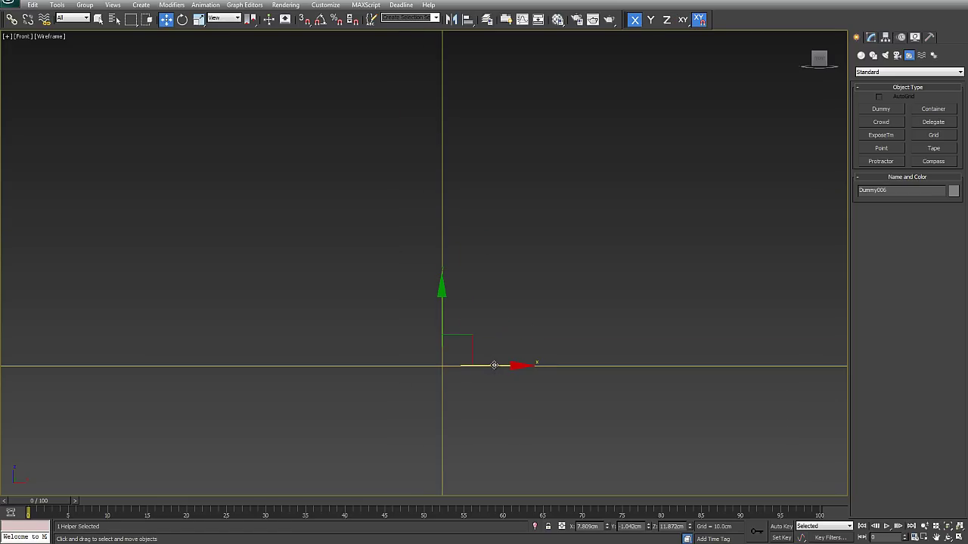
middle_drag(506, 311, 503, 276)
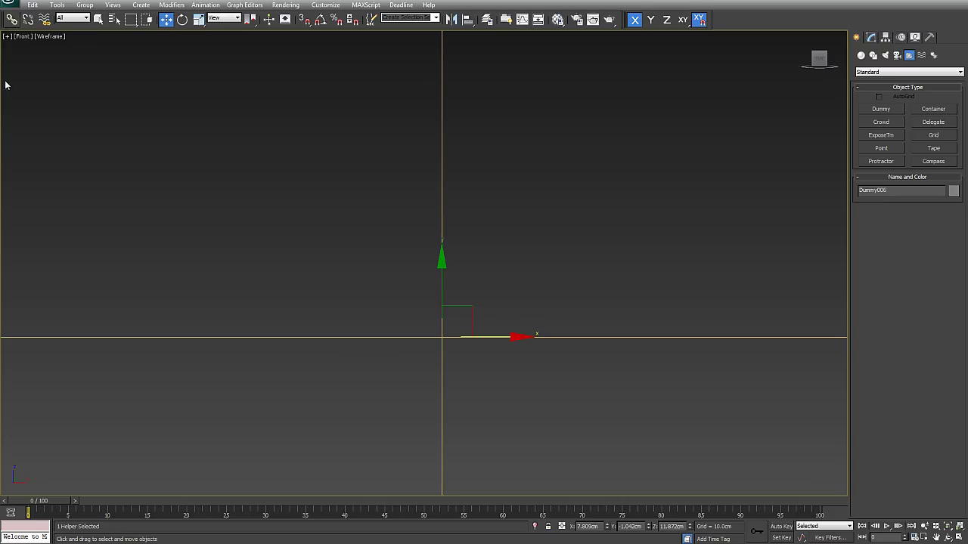
middle_drag(432, 226, 461, 181)
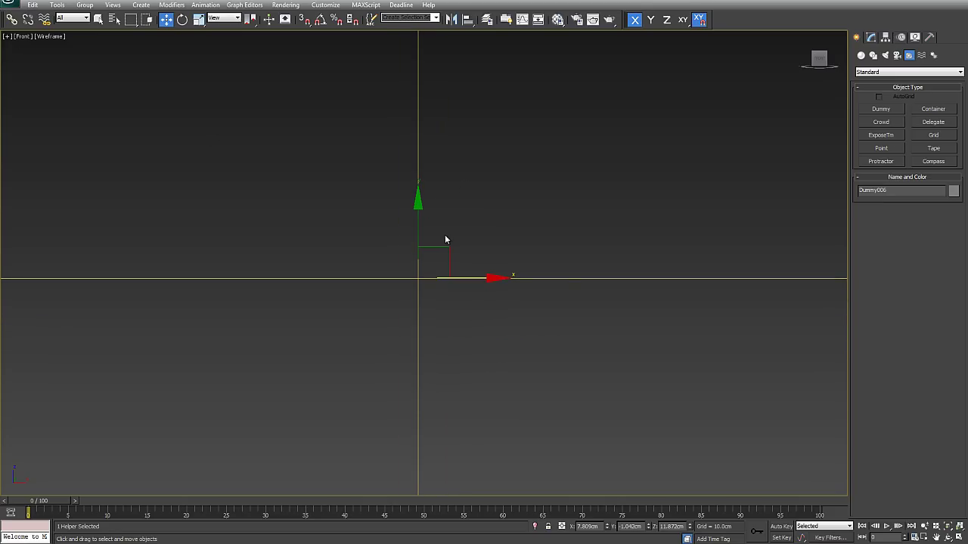
Step: Fine-tune the left ankle dummy horizontally in the Left view so it sits on the ankle sphere's vertical centre line
key(l)
scroll(514, 162, down, 2)
middle_drag(467, 341, 472, 160)
key(z)
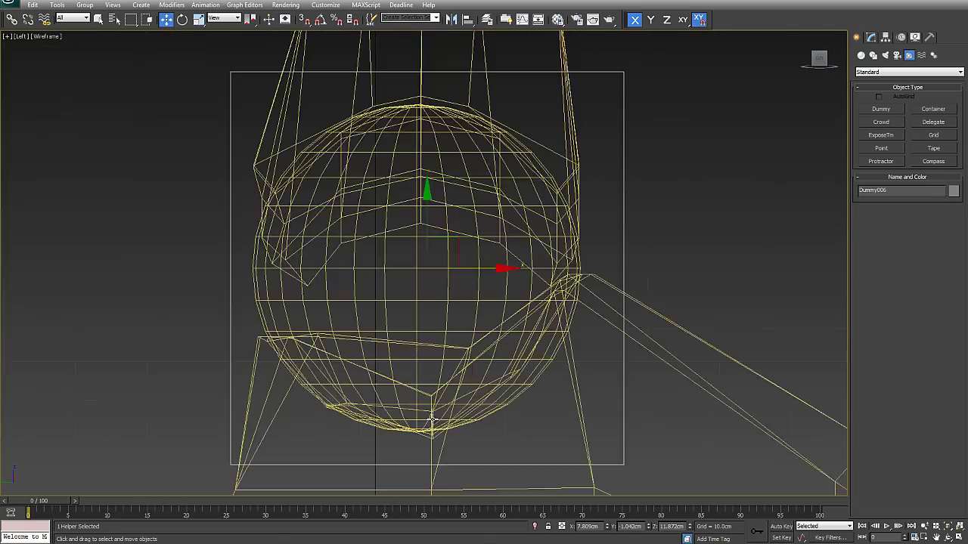
scroll(431, 258, up, 4)
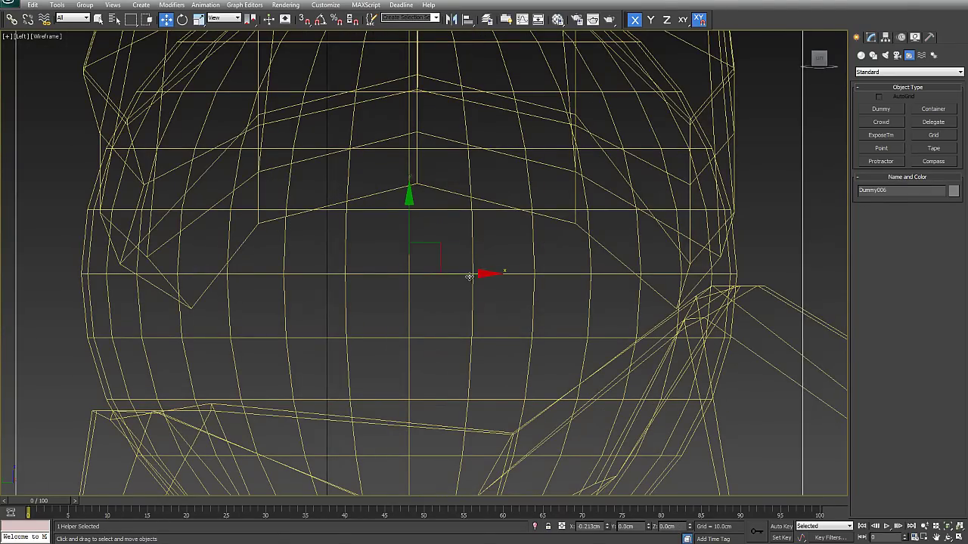
scroll(404, 294, up, 4)
scroll(397, 304, up, 3)
middle_drag(398, 304, 585, 326)
scroll(459, 309, up, 3)
middle_drag(651, 348, 509, 321)
drag(506, 313, 493, 313)
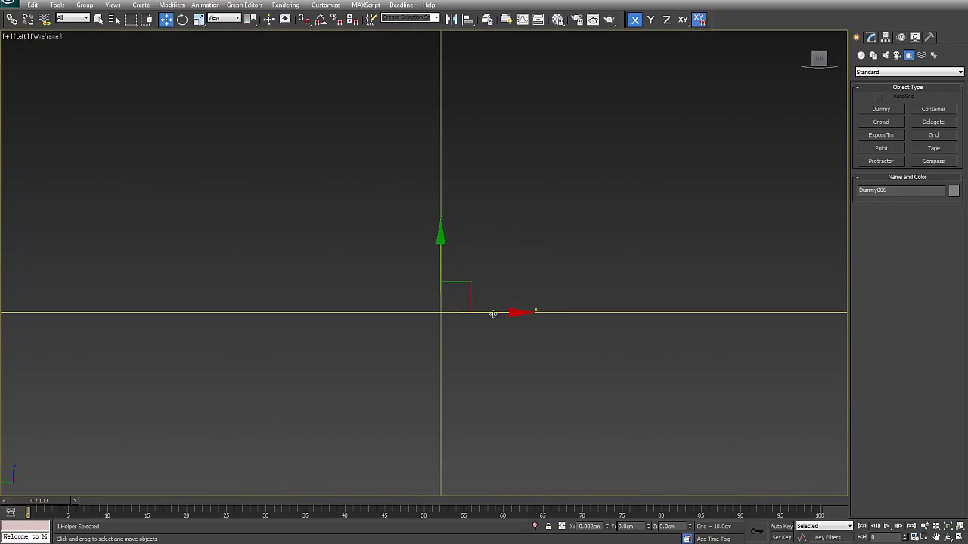
middle_drag(450, 323, 482, 253)
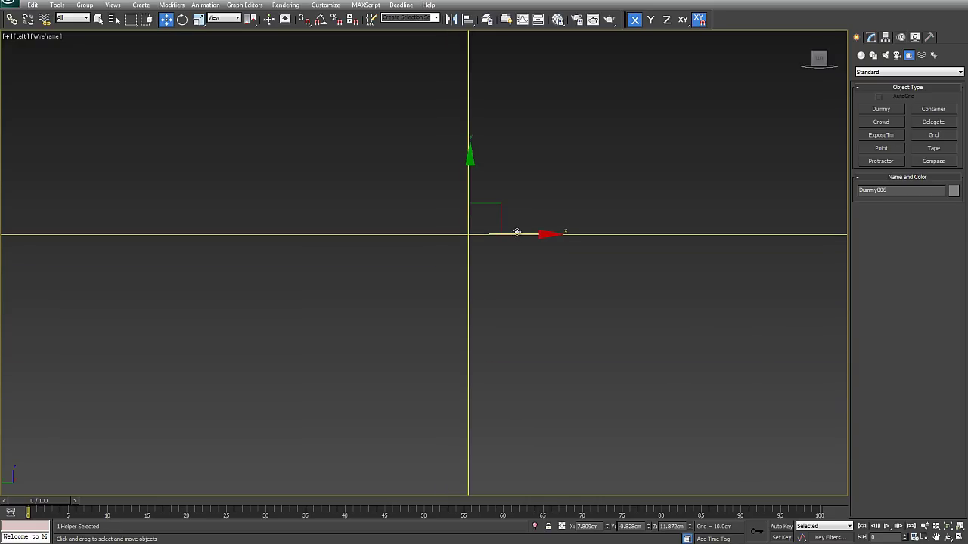
drag(517, 235, 516, 234)
scroll(510, 238, down, 20)
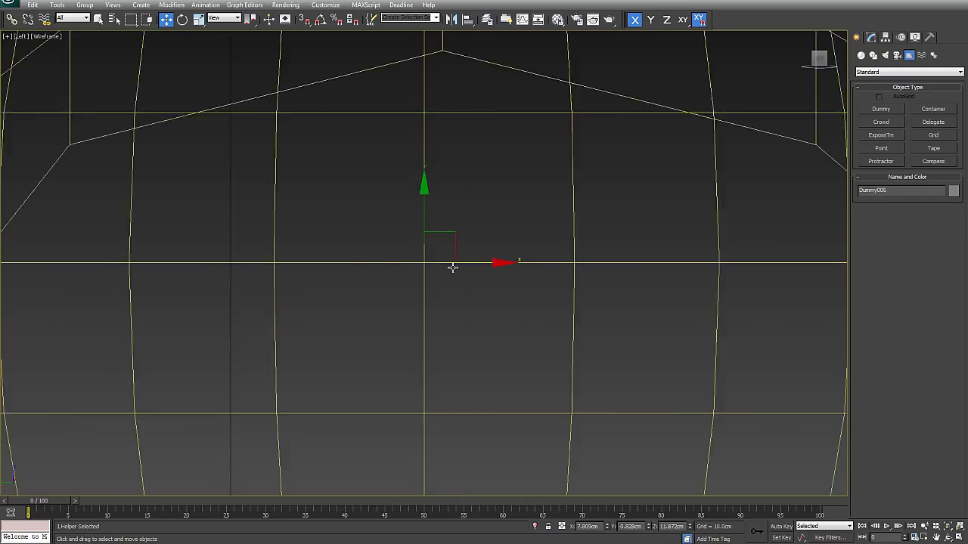
Step: Select the left knee dummy and move it in both axes onto the knee joint's centre point in the Left view
scroll(462, 282, down, 4)
middle_drag(460, 257, 463, 330)
scroll(449, 257, up, 7)
click(502, 249)
scroll(501, 248, up, 10)
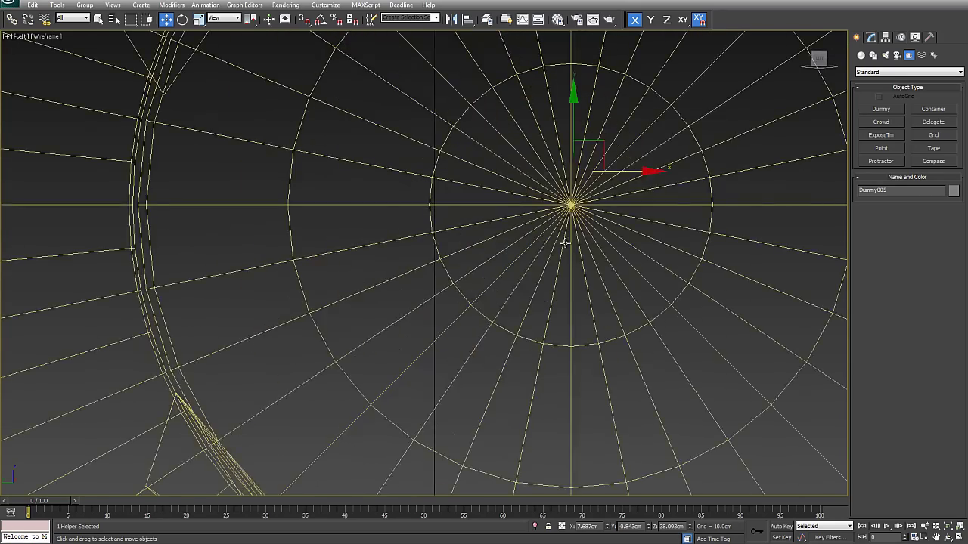
drag(543, 203, 544, 258)
scroll(545, 261, up, 4)
middle_drag(670, 304, 626, 361)
scroll(387, 286, up, 13)
scroll(620, 351, down, 4)
middle_drag(589, 319, 606, 376)
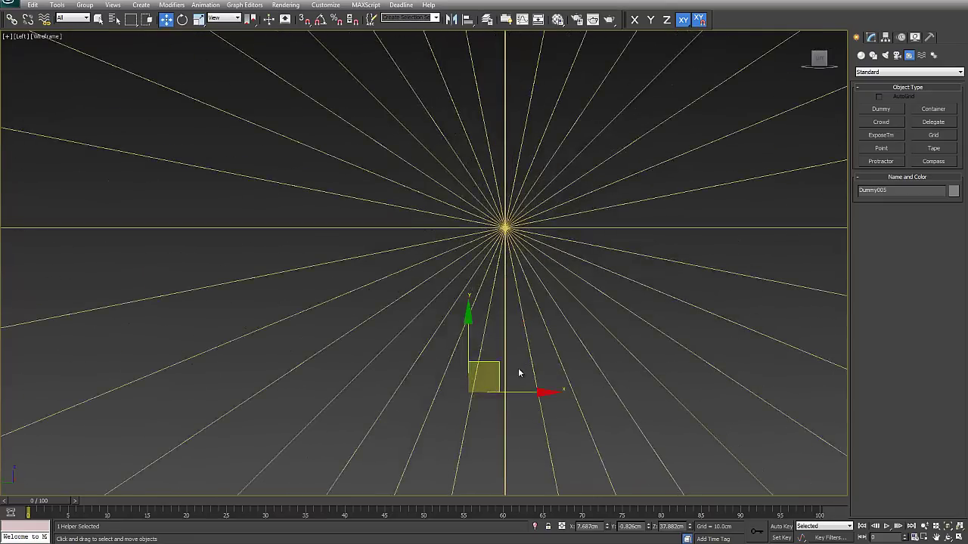
drag(497, 365, 507, 230)
middle_drag(508, 268, 419, 362)
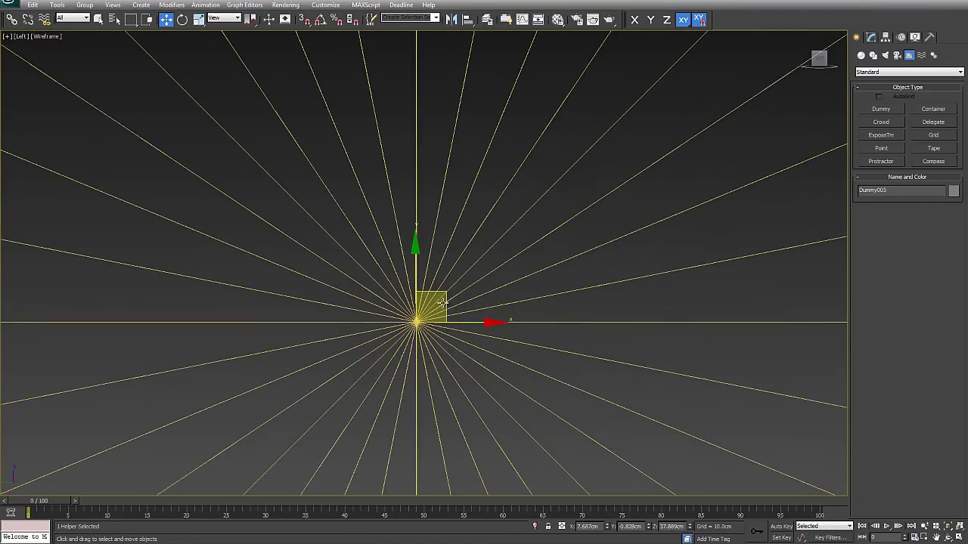
drag(446, 293, 462, 289)
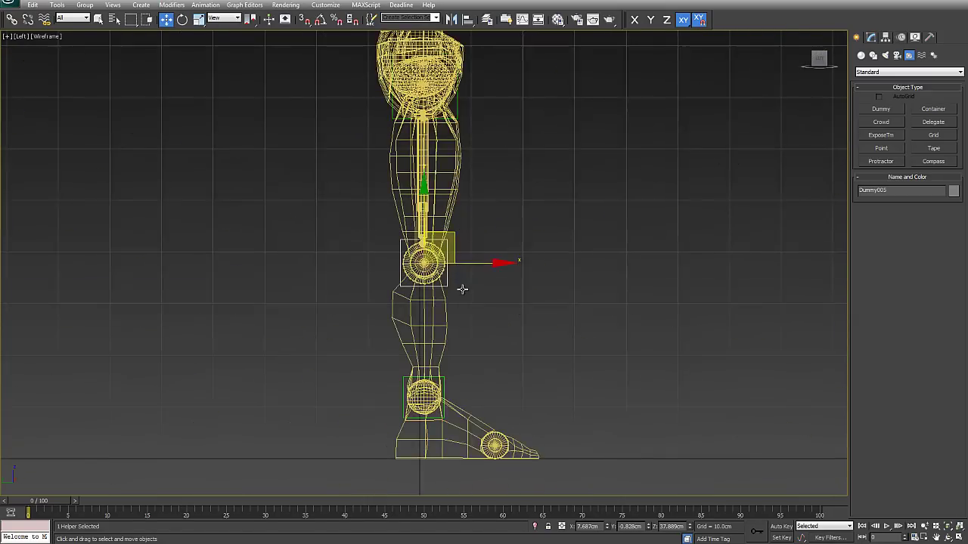
Step: Select the left lower-leg and upper-leg meshes in turn to examine how they meet the knee and hip joints in the Left view
drag(471, 322, 471, 323)
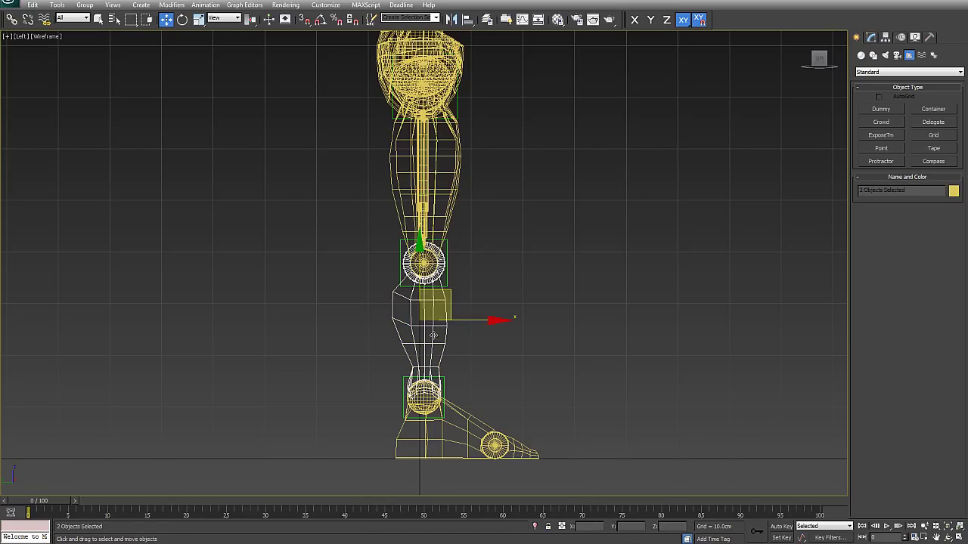
scroll(433, 335, up, 3)
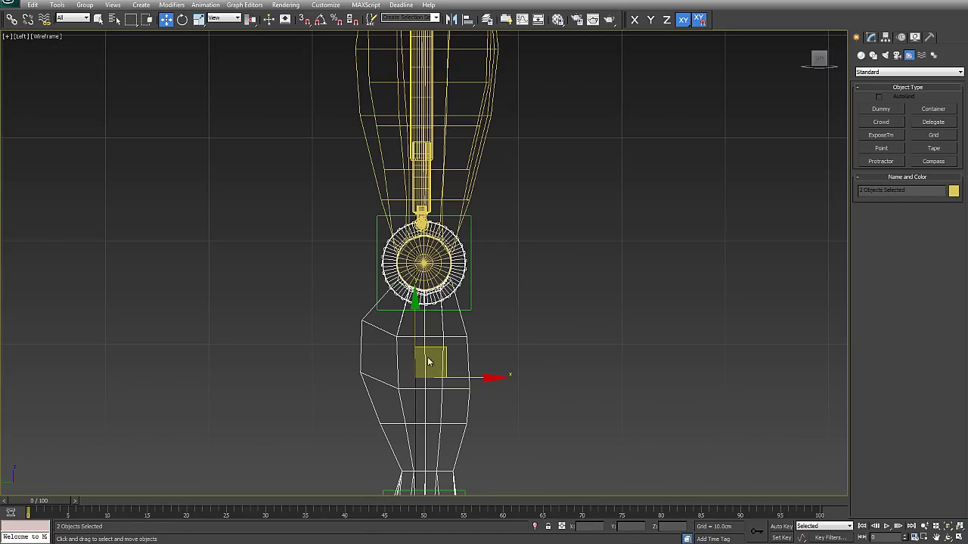
click(479, 326)
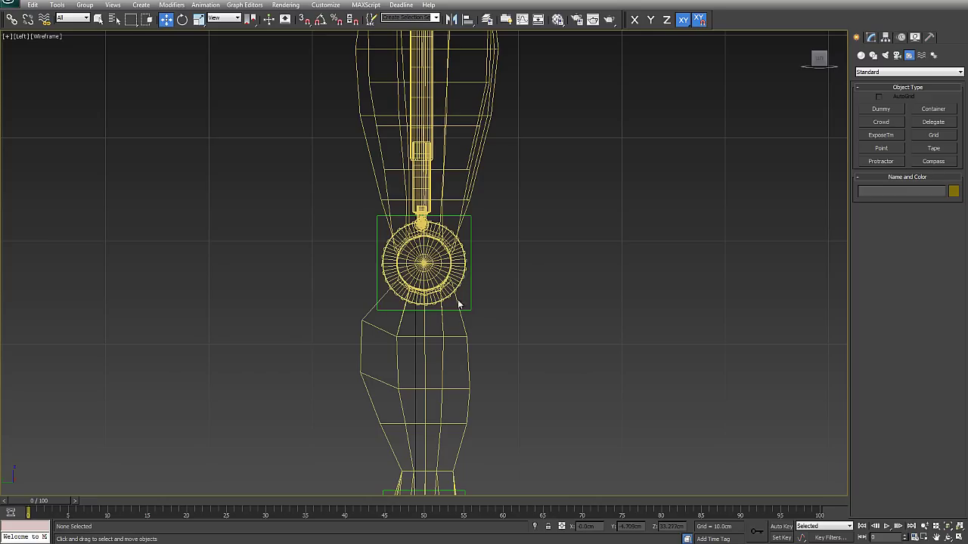
drag(427, 398, 428, 396)
drag(488, 122, 498, 121)
middle_drag(512, 40, 545, 322)
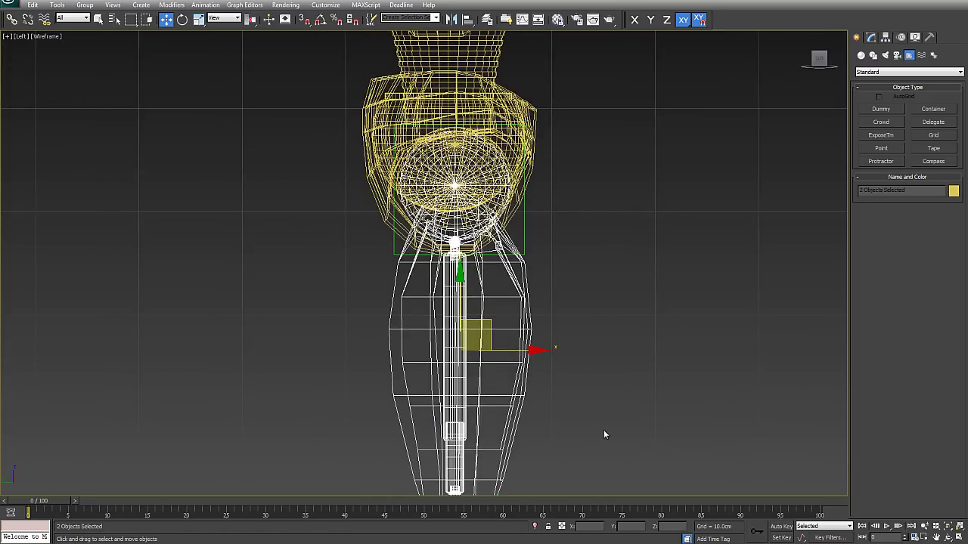
middle_drag(604, 434, 579, 274)
middle_drag(573, 207, 572, 378)
scroll(572, 378, up, 5)
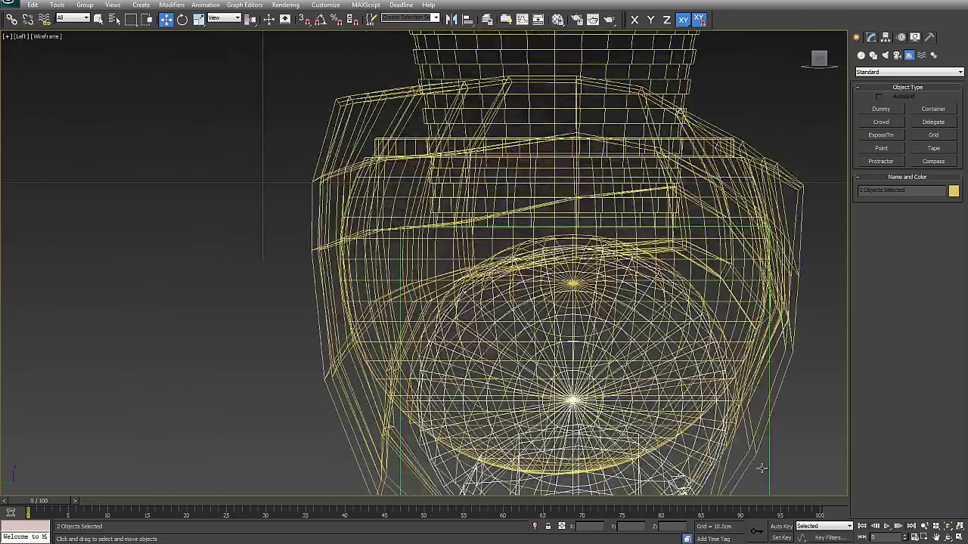
middle_drag(761, 469, 650, 282)
Step: Examine the left hip dummy's alignment in the Left and Front views, selecting the left upper-leg mesh to identify its pivot point
click(656, 320)
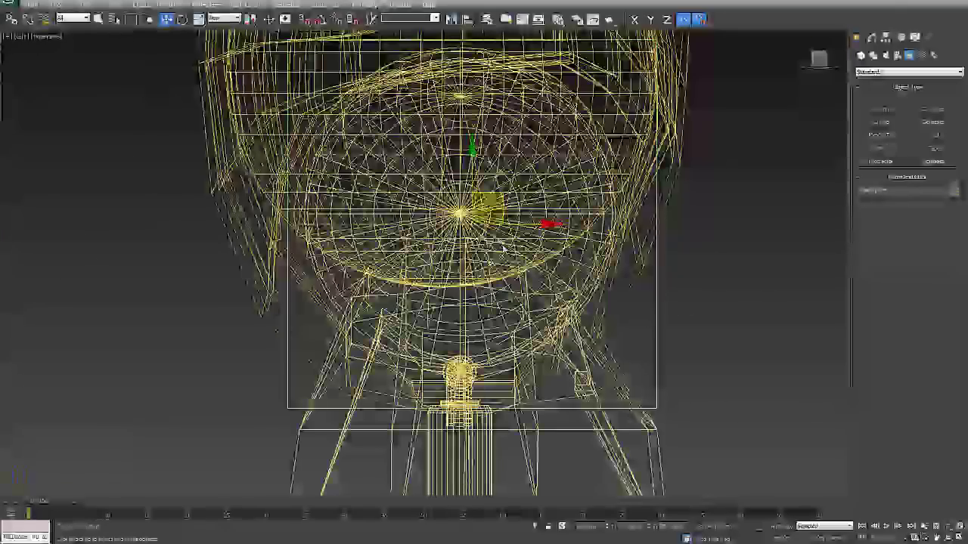
scroll(503, 249, up, 4)
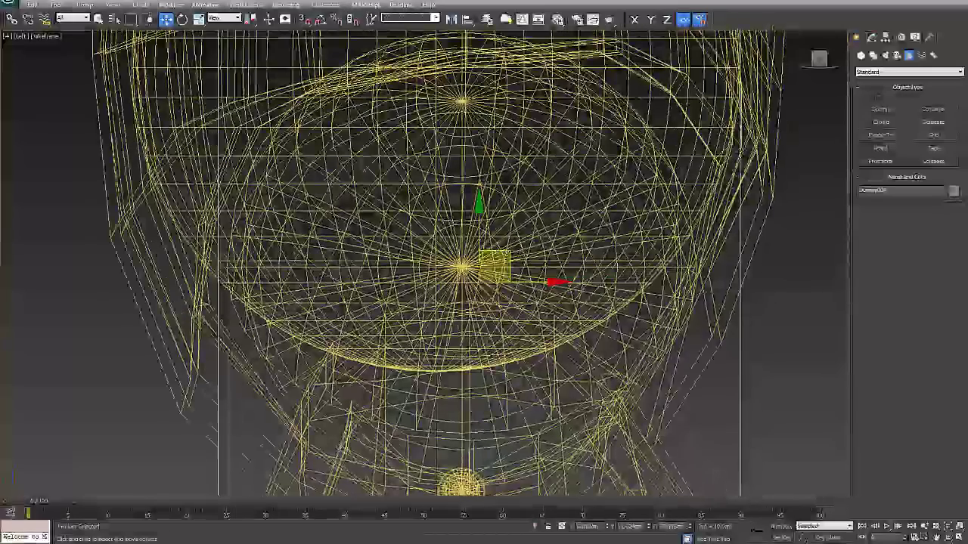
scroll(512, 243, up, 3)
scroll(512, 243, up, 3)
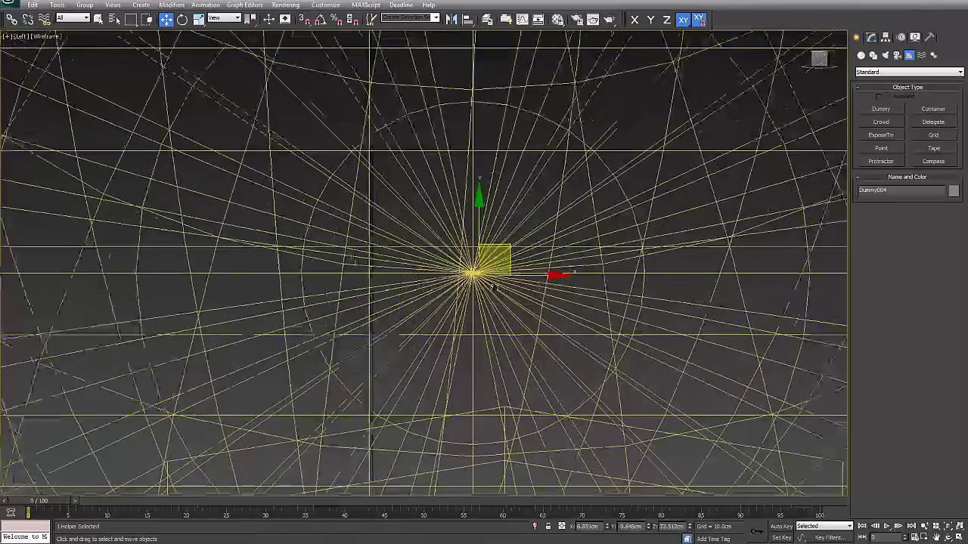
scroll(511, 291, up, 3)
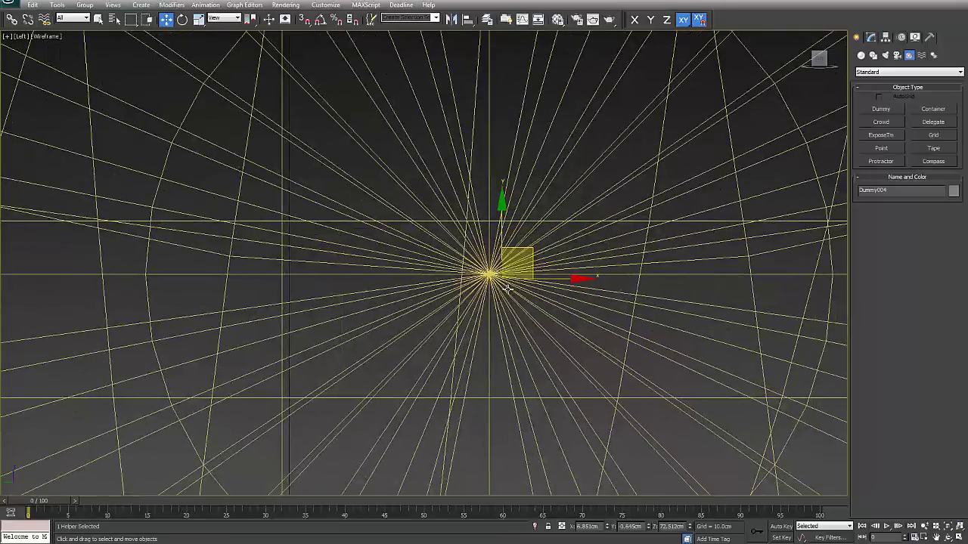
key(f)
scroll(469, 275, down, 3)
scroll(483, 300, up, 4)
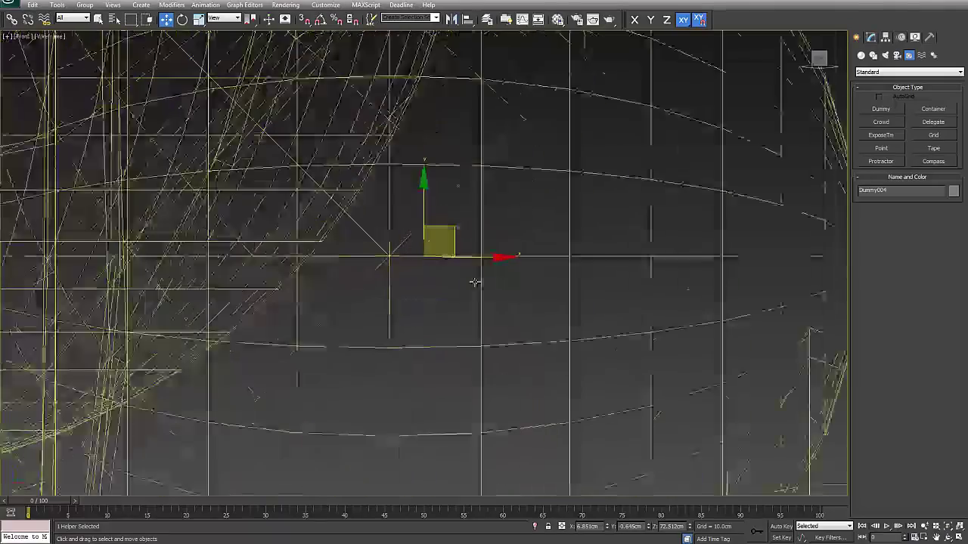
click(389, 257)
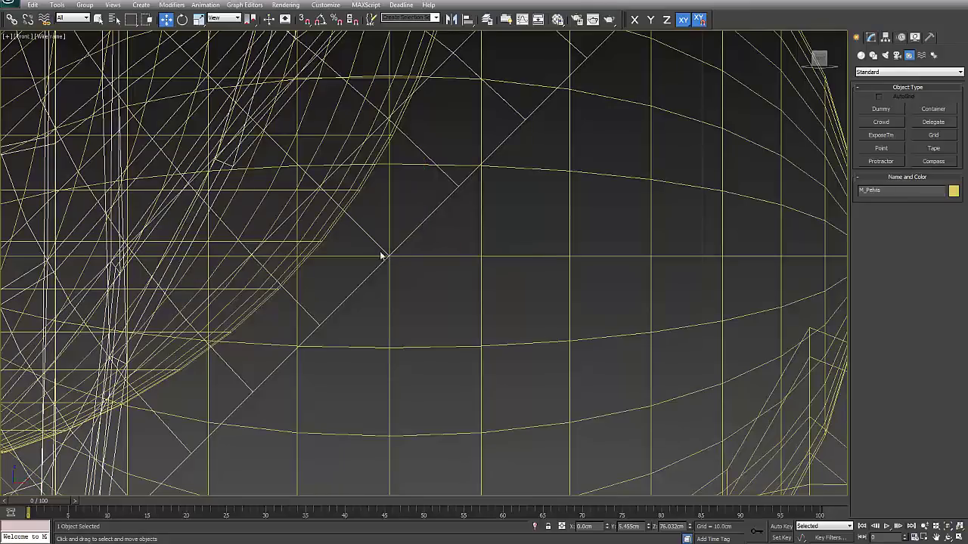
click(397, 256)
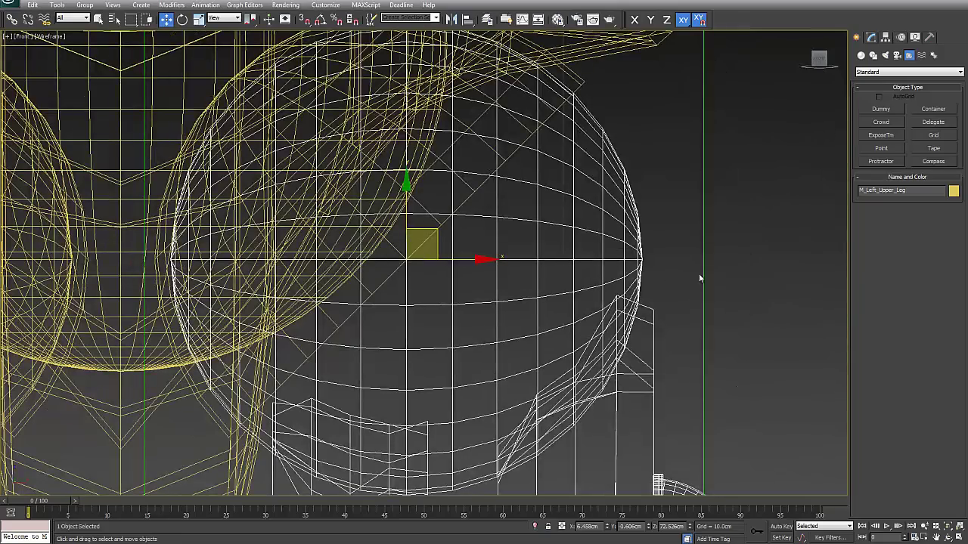
Step: Reselect the left hip dummy and move it in both axes onto the upper-leg sphere's centre in the Front view
click(703, 274)
scroll(446, 277, up, 6)
middle_drag(462, 280, 621, 325)
scroll(689, 255, up, 1)
drag(677, 260, 482, 252)
scroll(467, 277, up, 5)
scroll(561, 311, up, 4)
middle_drag(560, 293, 373, 189)
scroll(374, 188, up, 5)
middle_drag(565, 405, 466, 184)
scroll(465, 185, up, 4)
drag(574, 195, 472, 209)
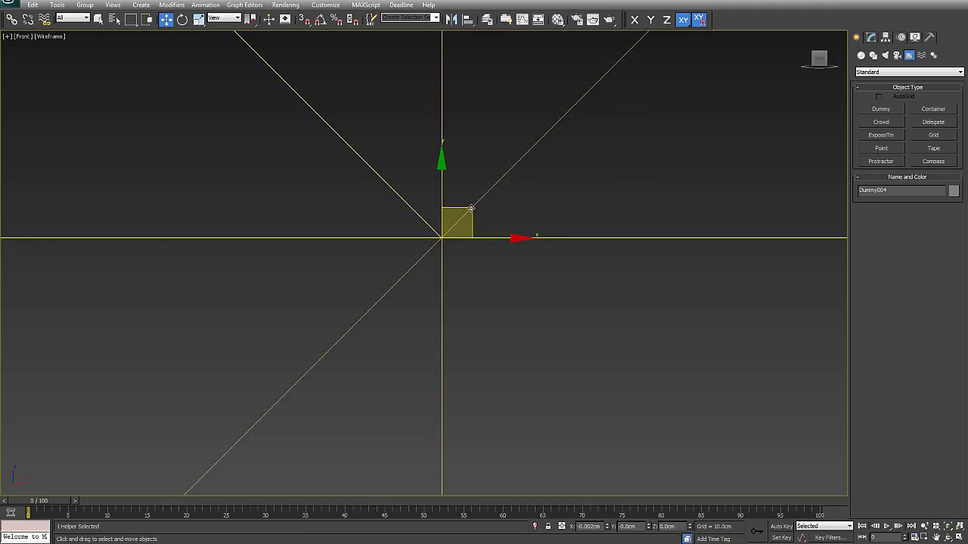
Step: Move the left hip dummy horizontally in the Left view onto the point where the hip sphere's lines converge
key(l)
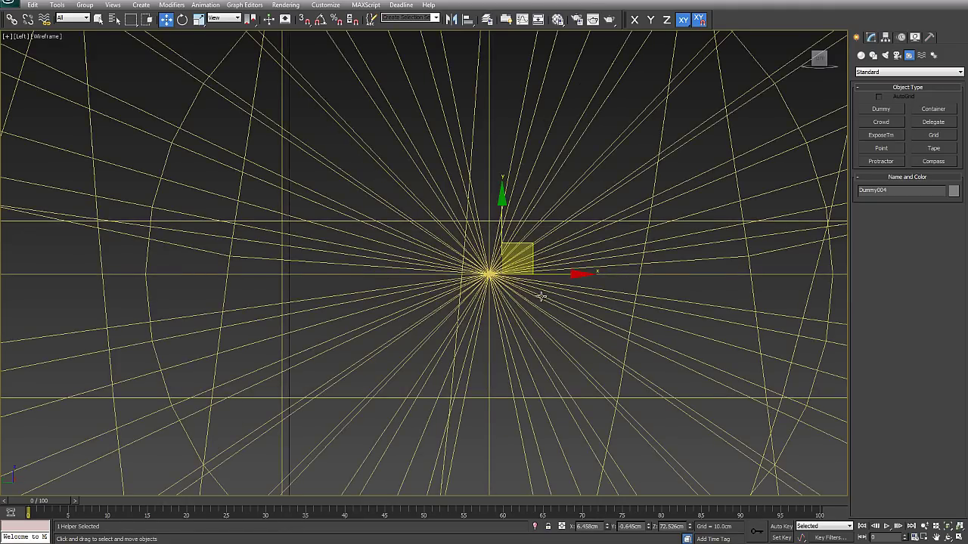
middle_drag(540, 295, 609, 308)
scroll(609, 308, up, 2)
middle_drag(547, 318, 326, 297)
scroll(572, 328, up, 2)
click(638, 312)
drag(637, 312, 535, 312)
middle_drag(475, 264, 503, 395)
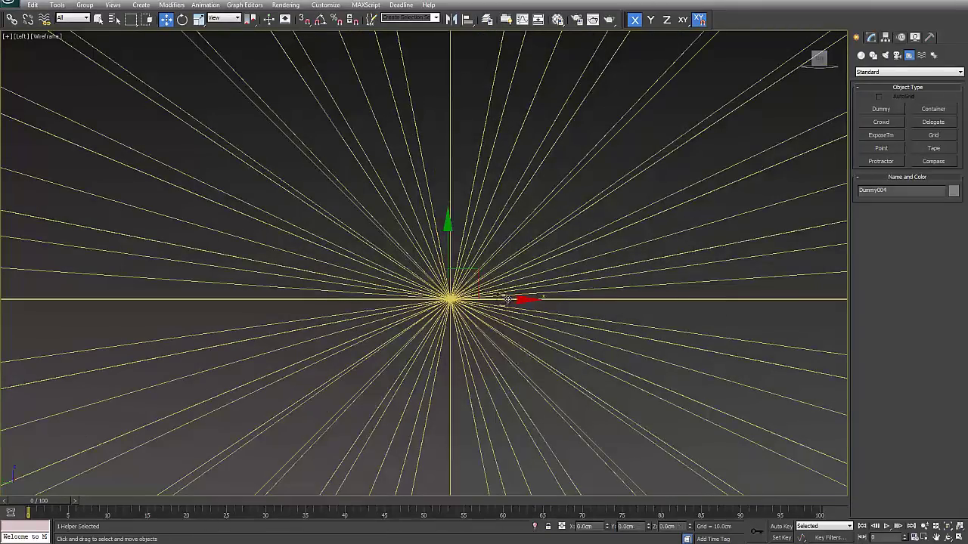
middle_drag(524, 343, 499, 309)
Step: Examine the hip dummy up close and the placement of the leg and arm dummies across the robot in the Front view
key(f)
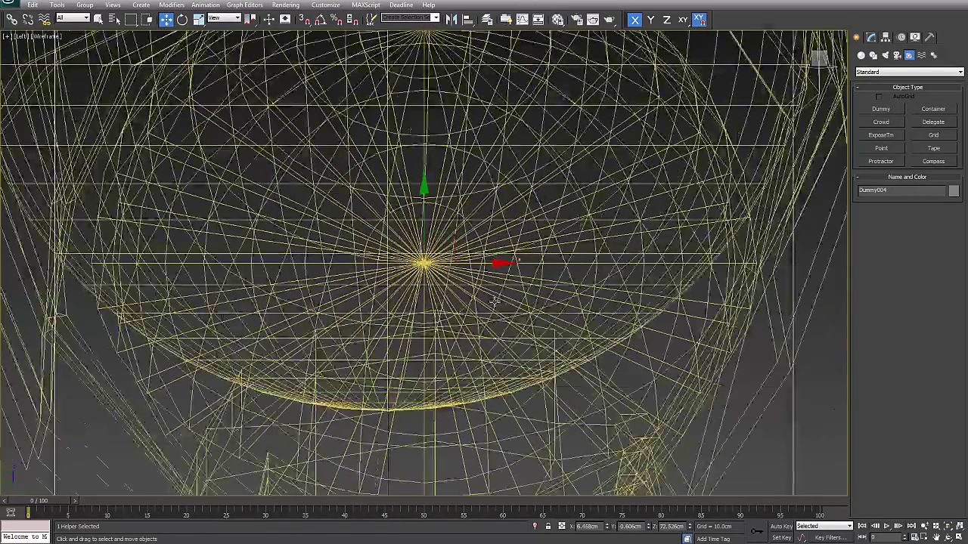
scroll(486, 297, down, 3)
scroll(465, 295, up, 5)
scroll(484, 303, down, 5)
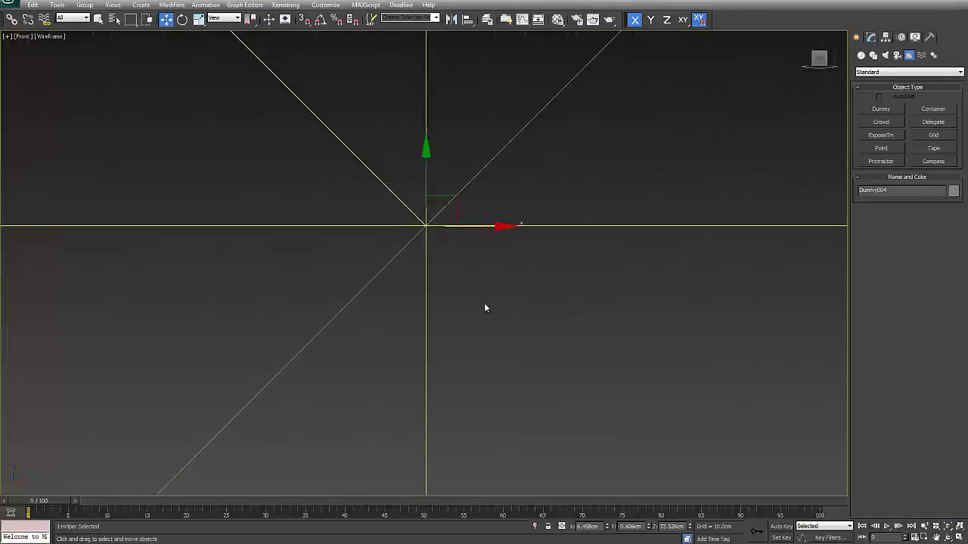
scroll(461, 310, down, 4)
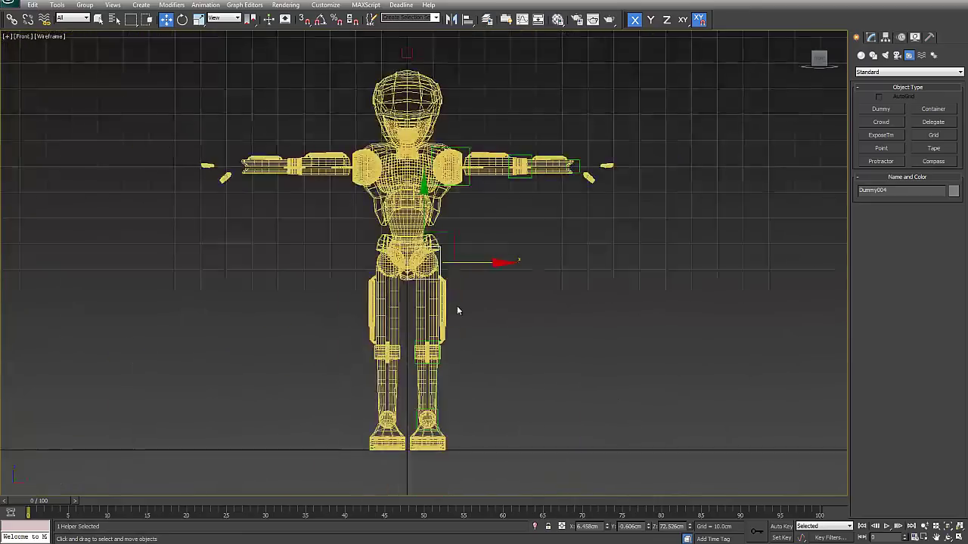
scroll(449, 416, up, 2)
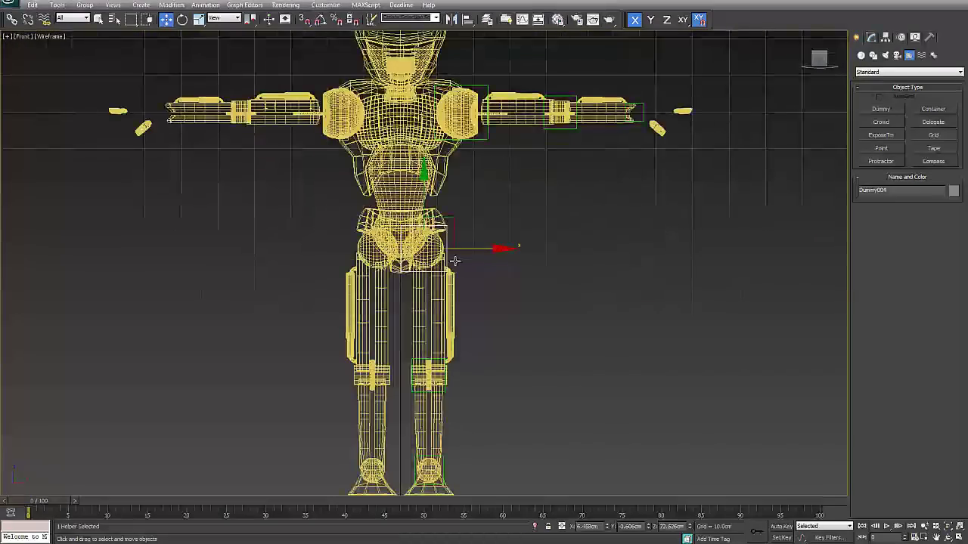
scroll(517, 211, up, 2)
middle_drag(517, 210, 481, 427)
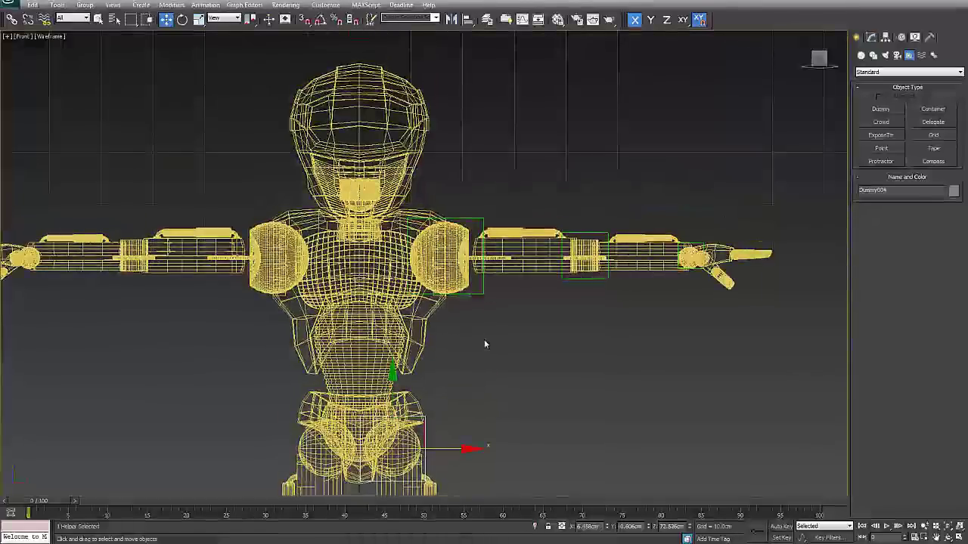
middle_drag(495, 317, 507, 290)
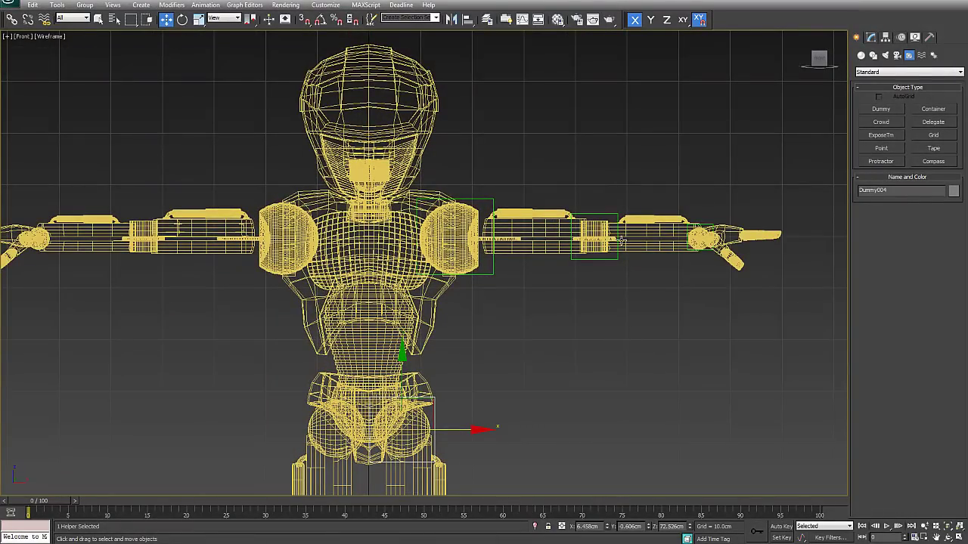
Step: Review the left hip, knee and ankle dummies in the Front view by selecting each in turn
middle_drag(502, 315, 585, 307)
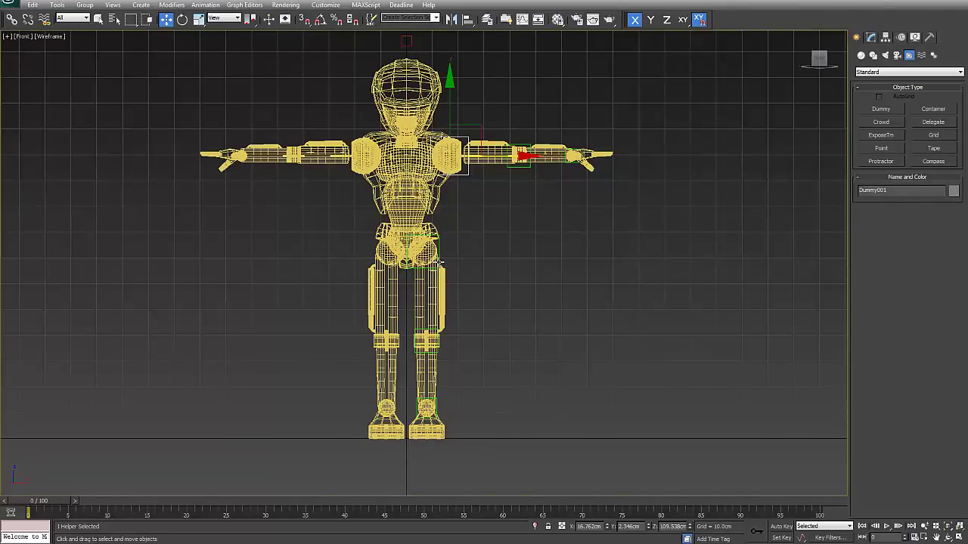
click(438, 262)
click(435, 331)
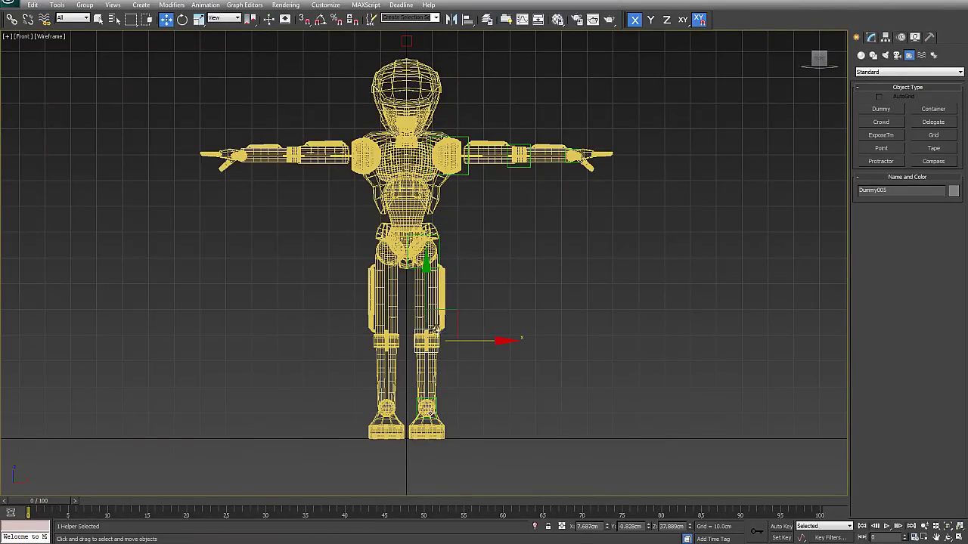
click(433, 397)
scroll(488, 156, up, 3)
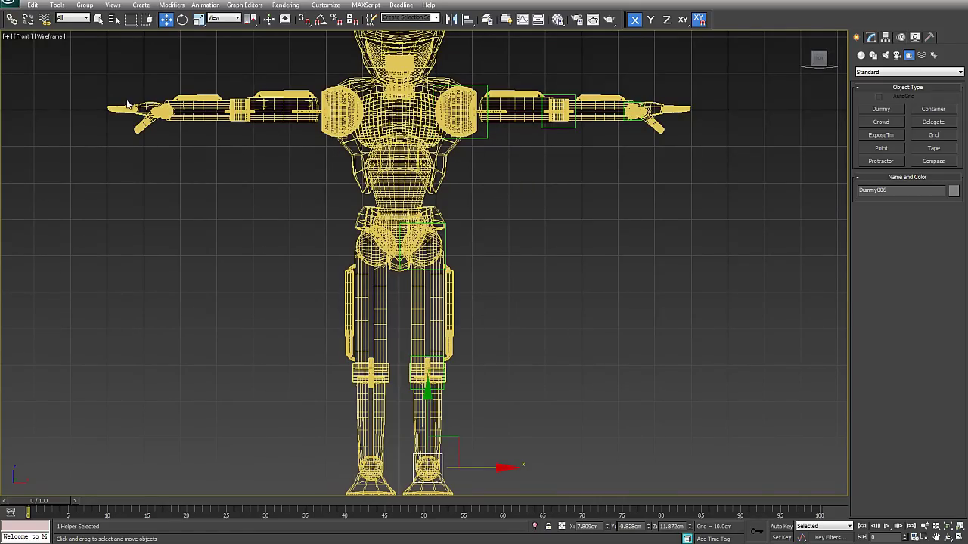
Step: Select the left wrist, elbow and shoulder dummies and mirror them as copies across the X axis
click(637, 118)
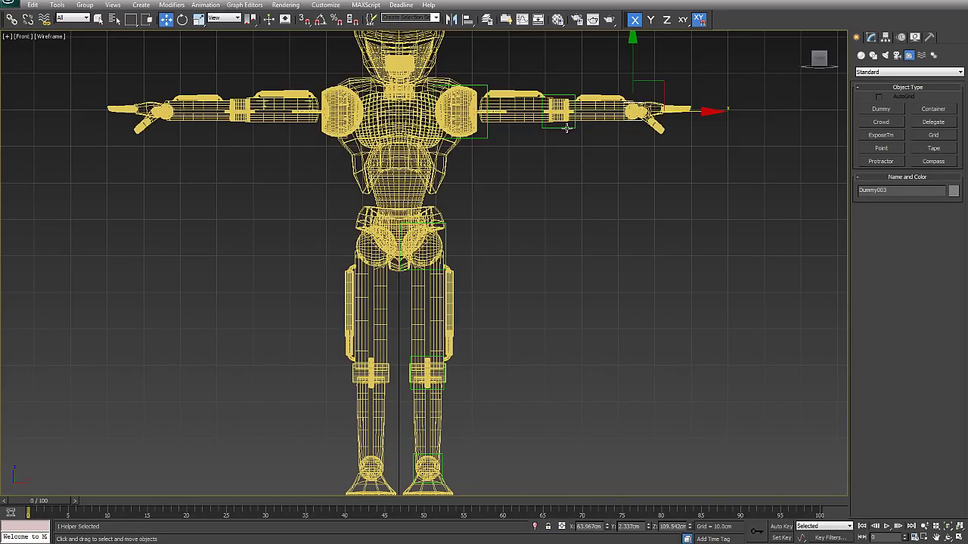
ctrl+click(566, 127)
ctrl+click(487, 138)
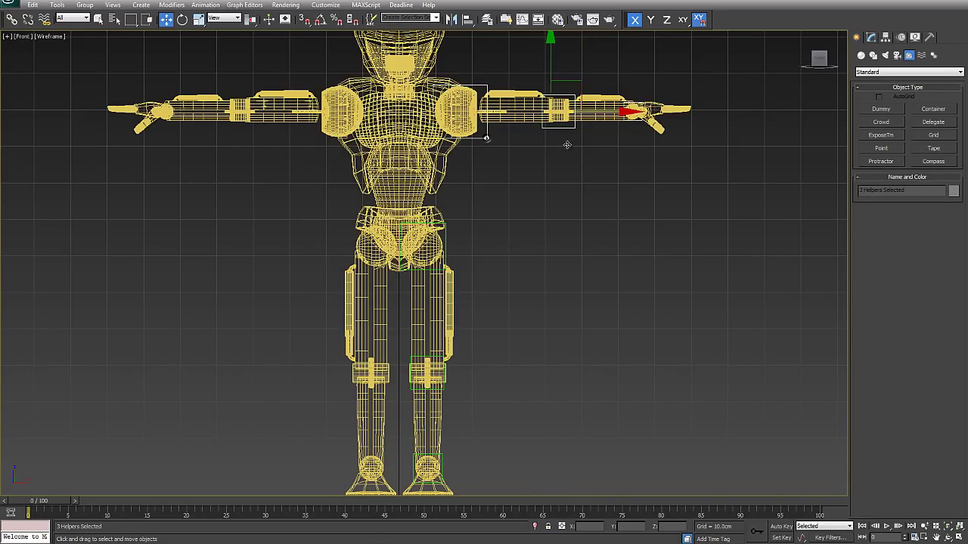
middle_drag(605, 175, 603, 212)
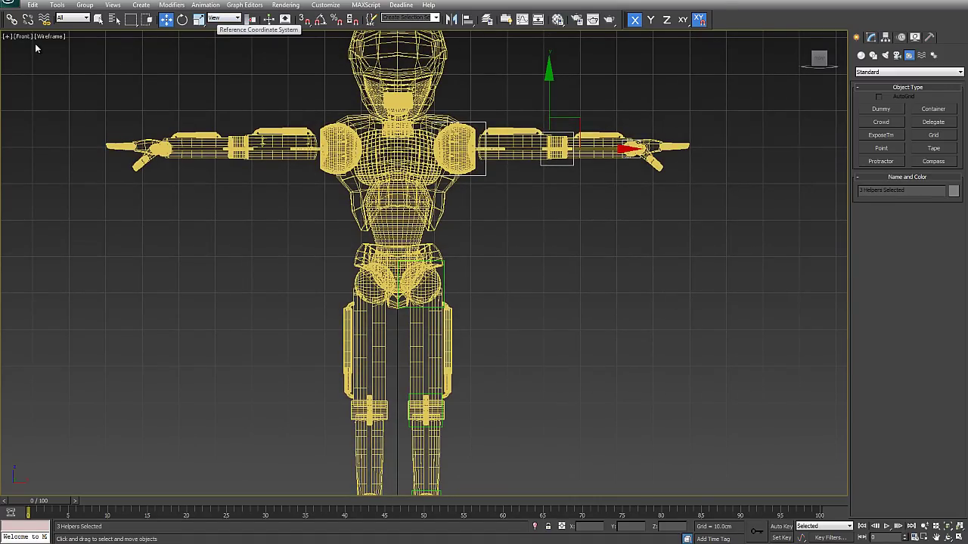
click(452, 19)
drag(496, 165, 584, 209)
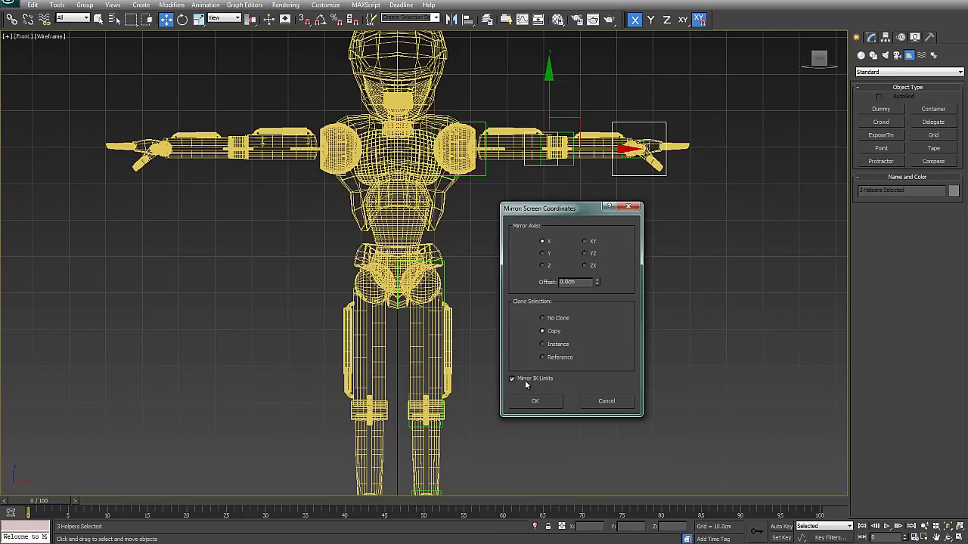
click(538, 402)
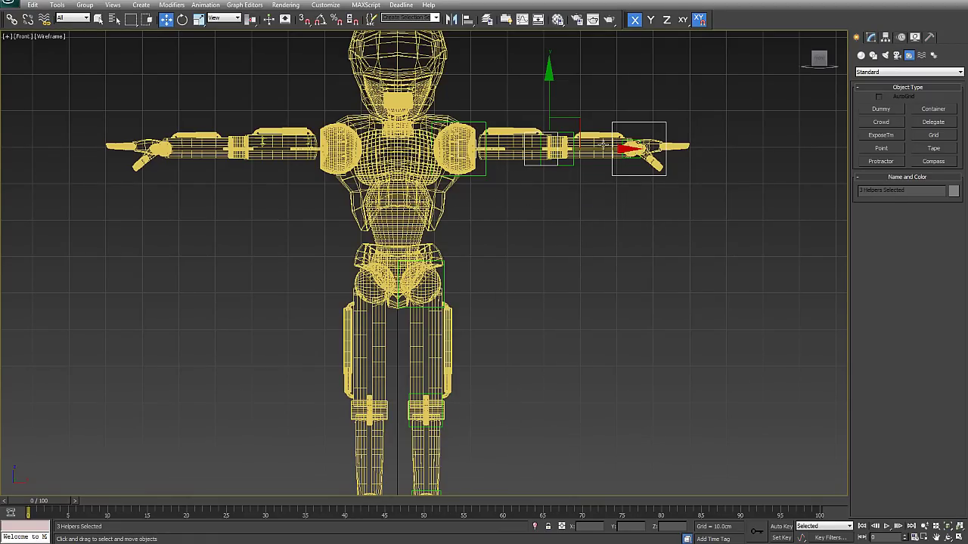
Step: Move the mirrored arm dummies horizontally onto the robot's right shoulder, elbow and wrist in the Front view
drag(603, 149, 308, 140)
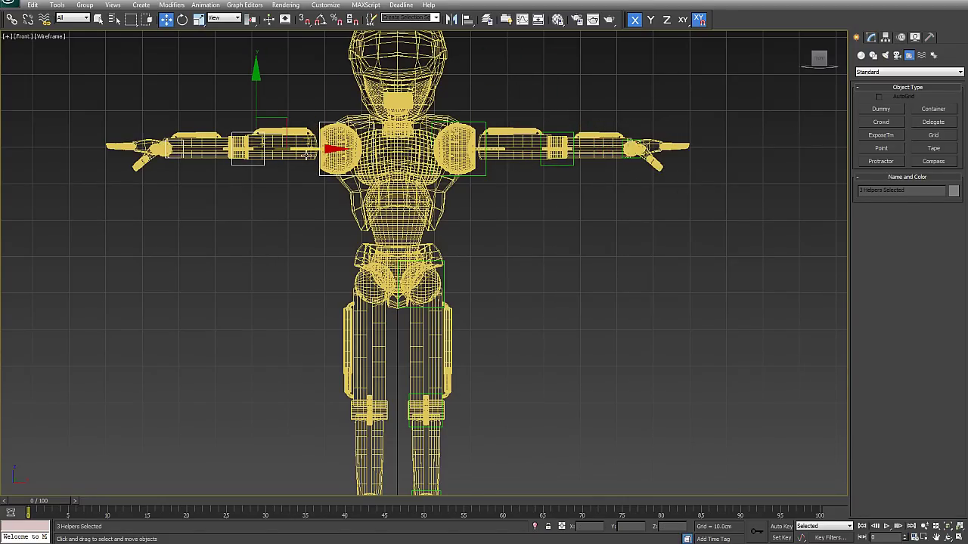
scroll(308, 155, up, 4)
middle_drag(335, 218, 819, 469)
scroll(475, 283, up, 4)
scroll(655, 294, up, 1)
scroll(654, 294, down, 1)
middle_drag(655, 294, 379, 293)
Step: Set the reference coordinate system to Local, with pivot point centres, for the mirrored arm dummies
click(236, 18)
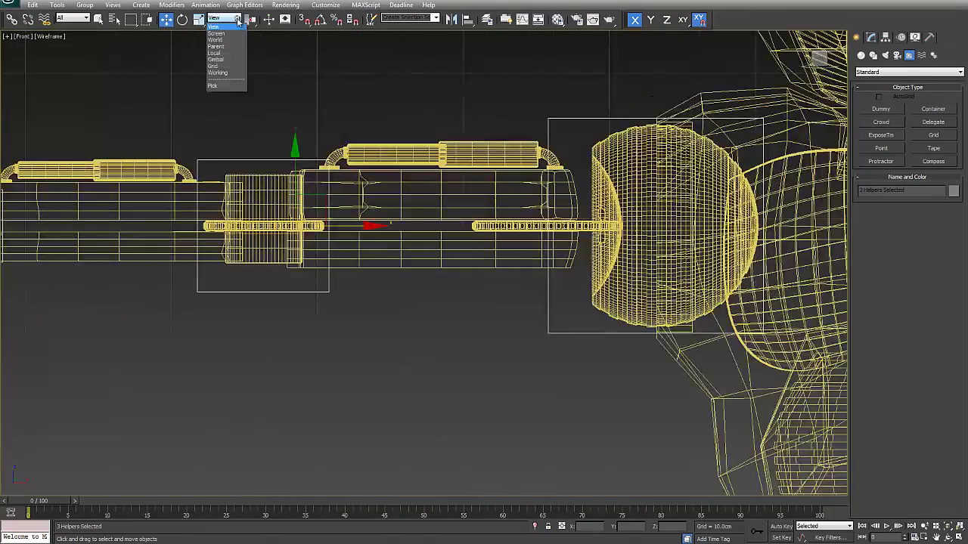
click(217, 53)
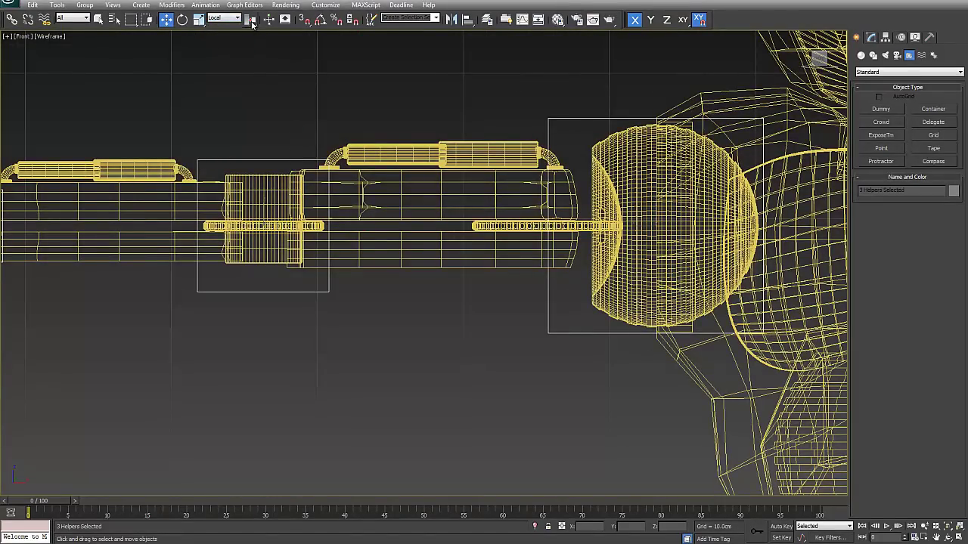
click(251, 20)
middle_drag(496, 241, 843, 222)
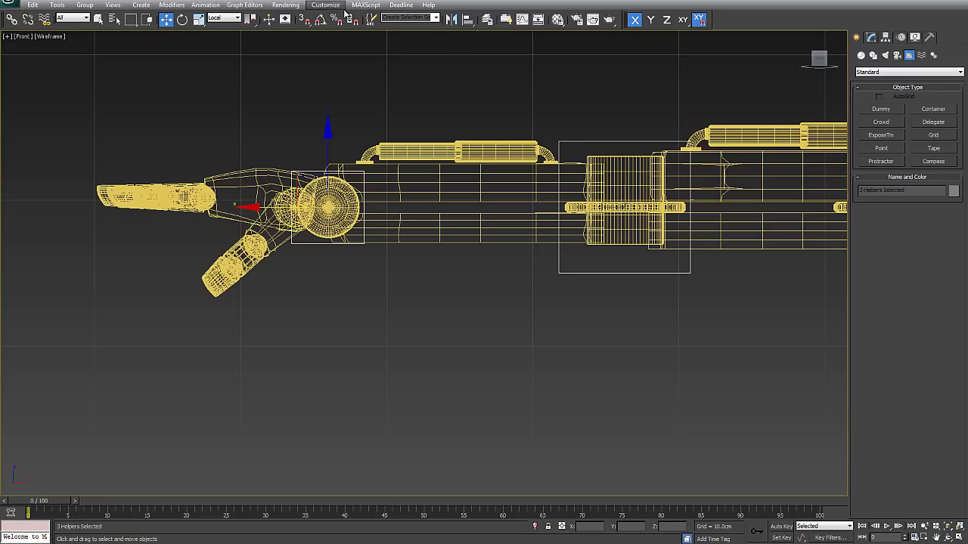
Step: Check the Allow multiple gizmos option in the Gizmos preferences and accept the settings
click(325, 4)
click(342, 167)
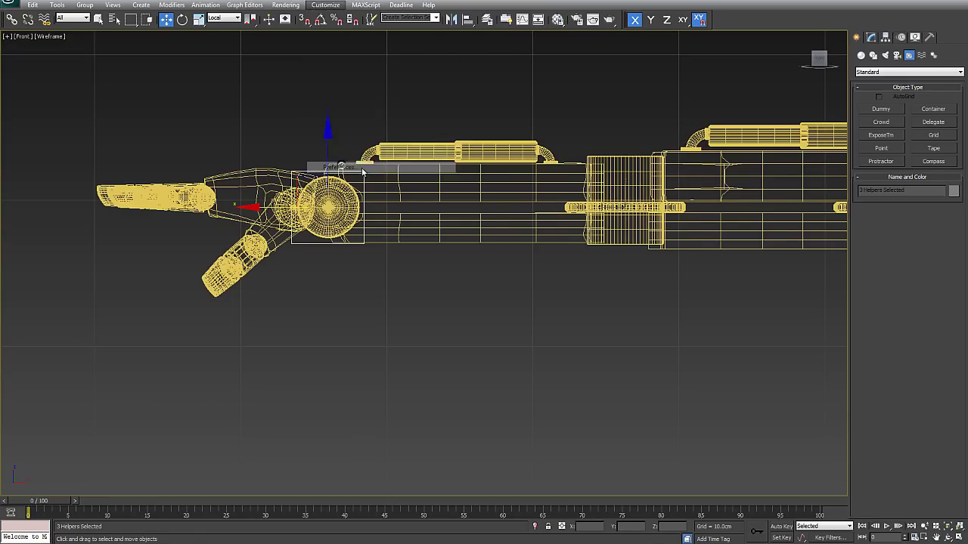
click(447, 118)
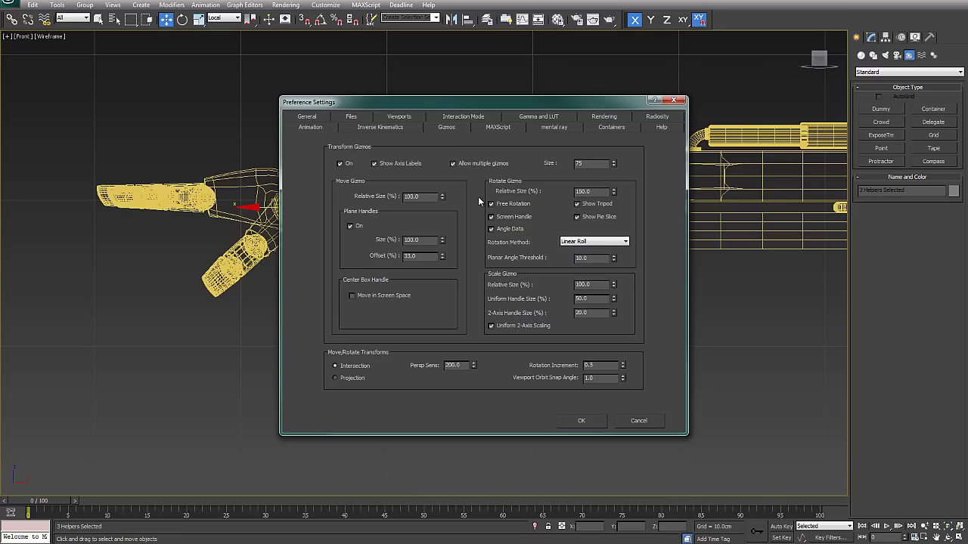
click(582, 421)
Step: Fine-tune the mirrored arm dummies along their local X axis onto the centre line of the right elbow joint
scroll(643, 197, up, 1)
middle_drag(644, 196, 504, 183)
scroll(476, 192, up, 3)
middle_drag(356, 373, 296, 440)
scroll(457, 303, up, 10)
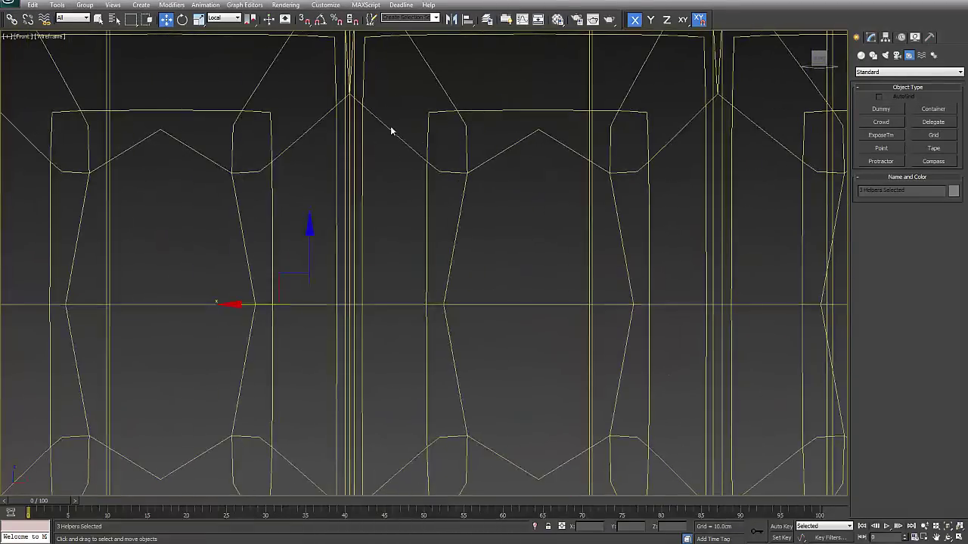
drag(255, 306, 282, 308)
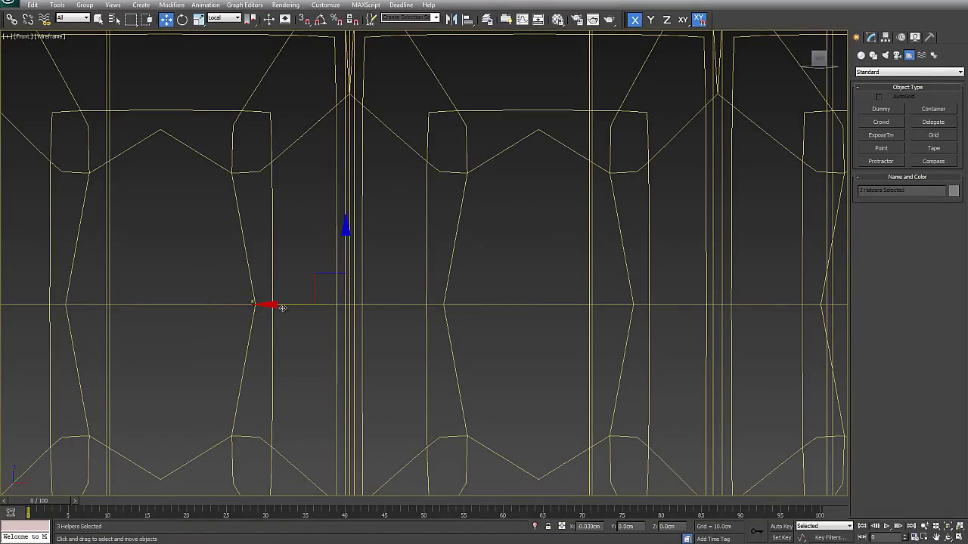
scroll(300, 306, down, 3)
scroll(340, 316, down, 6)
scroll(337, 313, up, 10)
drag(224, 348, 206, 346)
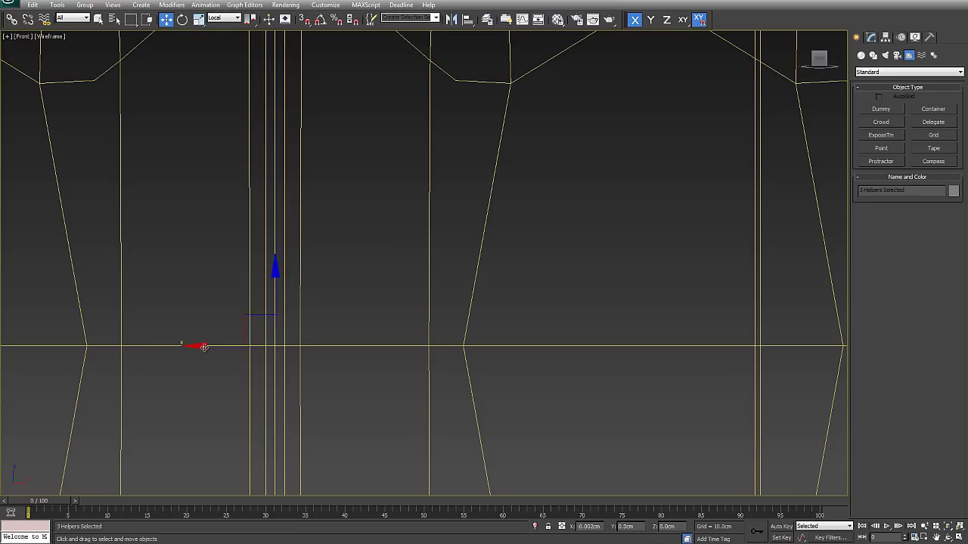
Step: Check the mirrored wrist dummy's alignment with the centre of the right wrist sphere up close
scroll(370, 330, down, 10)
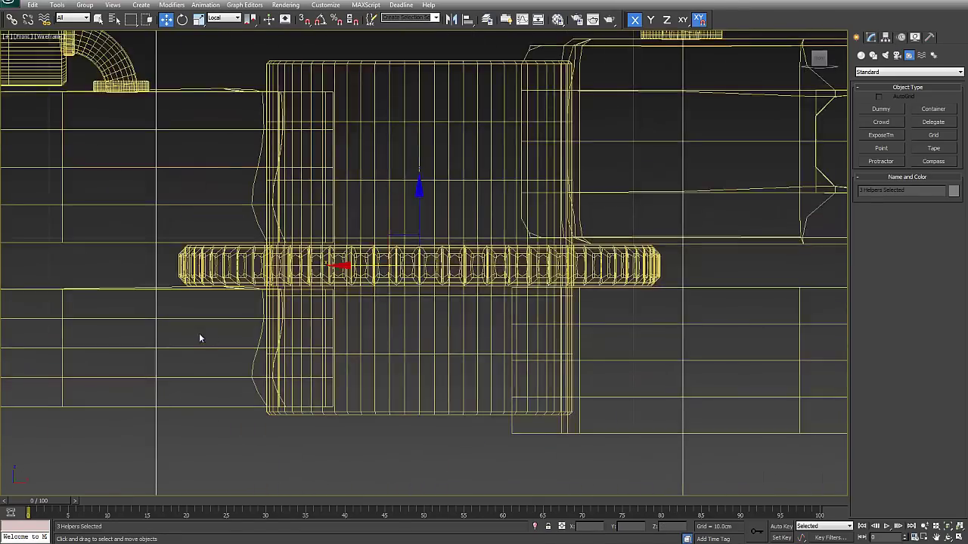
scroll(436, 273, up, 3)
scroll(436, 273, up, 12)
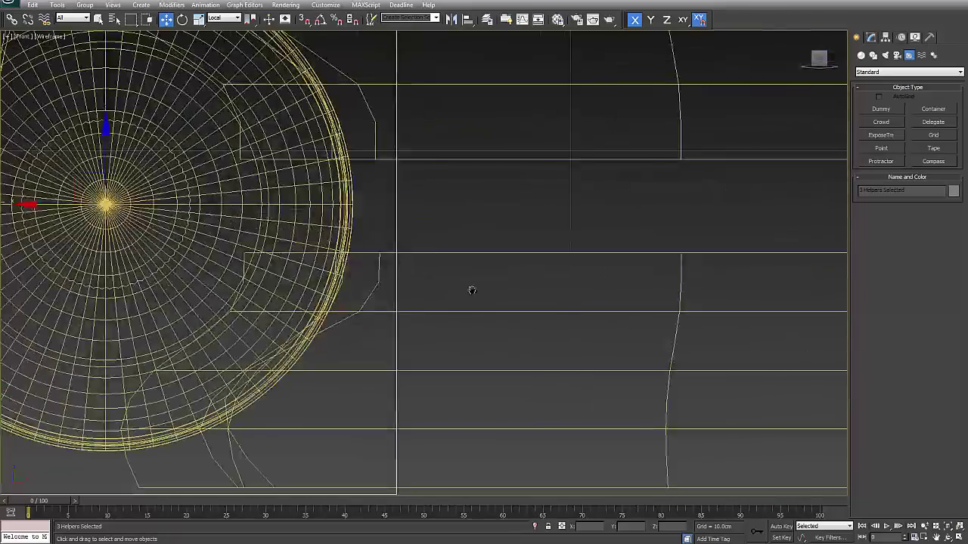
key(z)
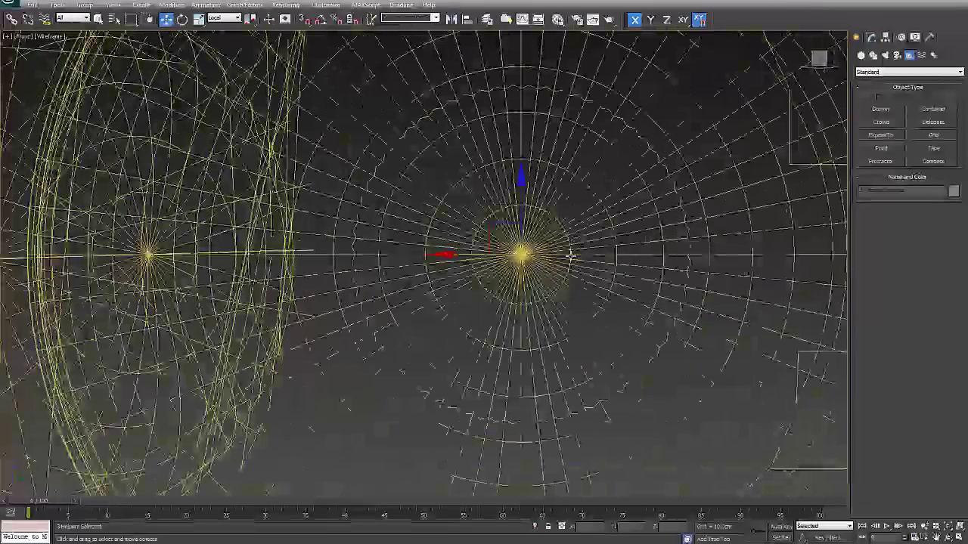
scroll(415, 263, up, 8)
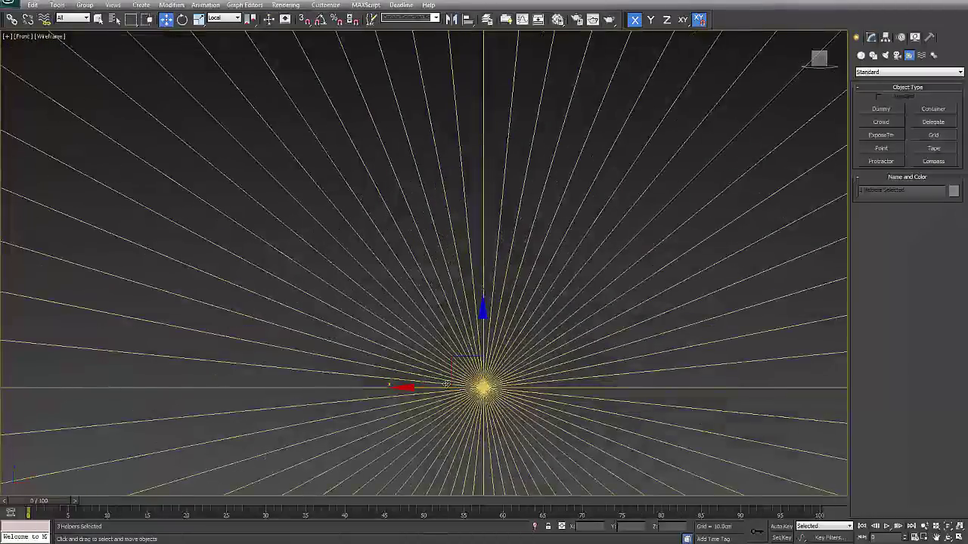
drag(437, 388, 440, 388)
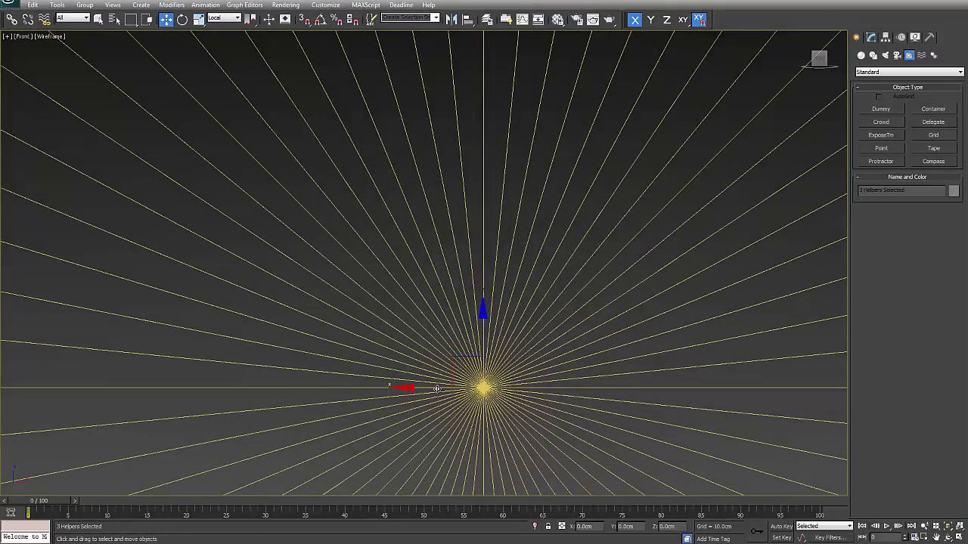
scroll(466, 360, down, 10)
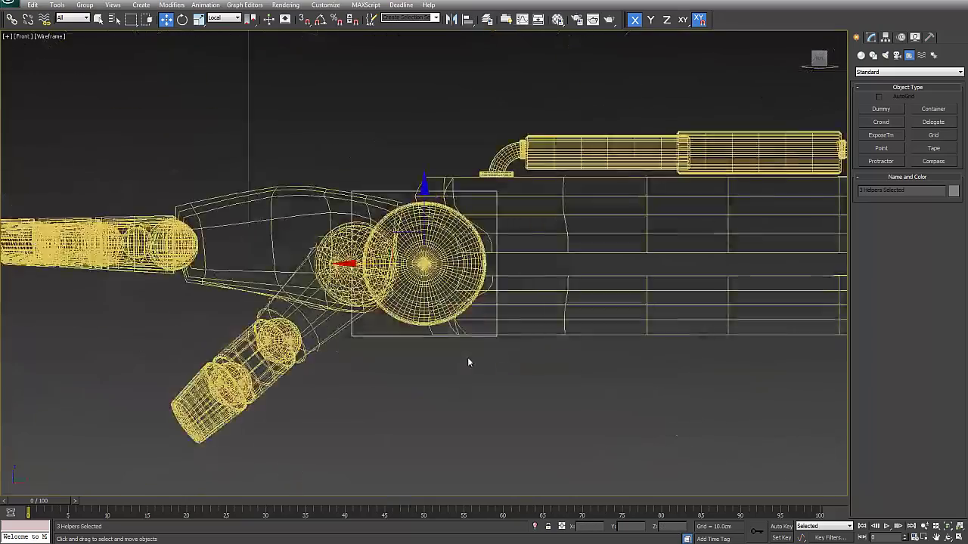
scroll(468, 363, down, 10)
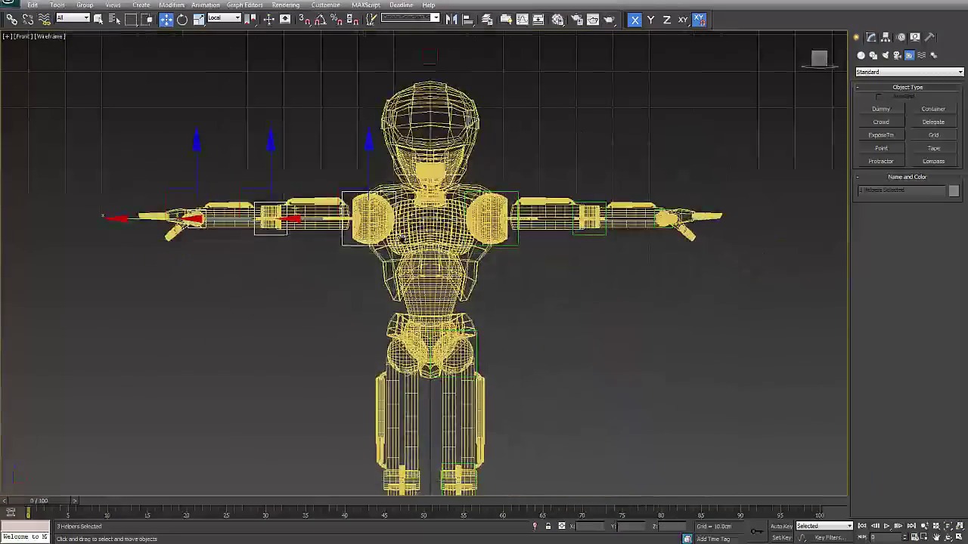
Step: Select the left hip, knee and ankle dummies and mirror them as copies across X with an offset of -15.939 cm
middle_drag(401, 239, 390, 199)
click(467, 312)
click(466, 308)
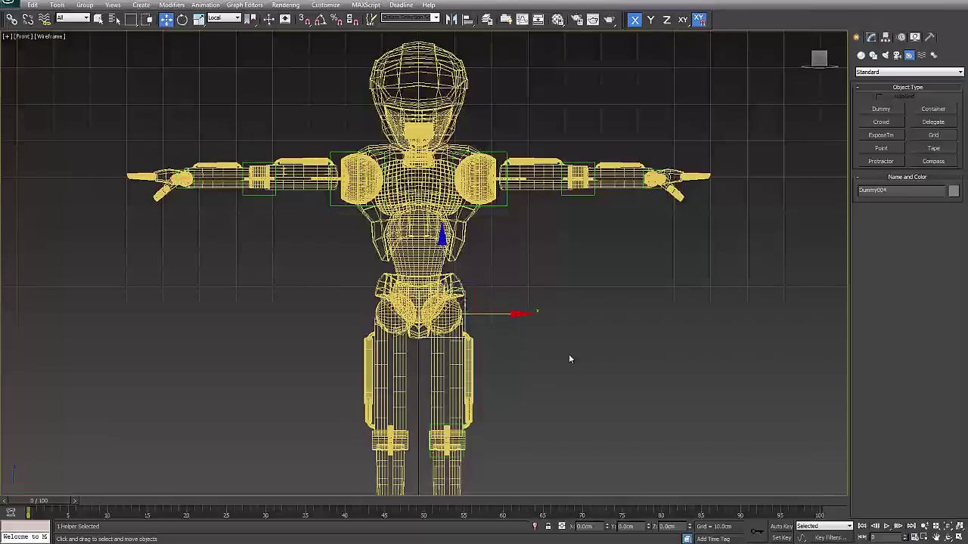
middle_drag(569, 359, 552, 207)
ctrl+click(447, 290)
ctrl+click(454, 394)
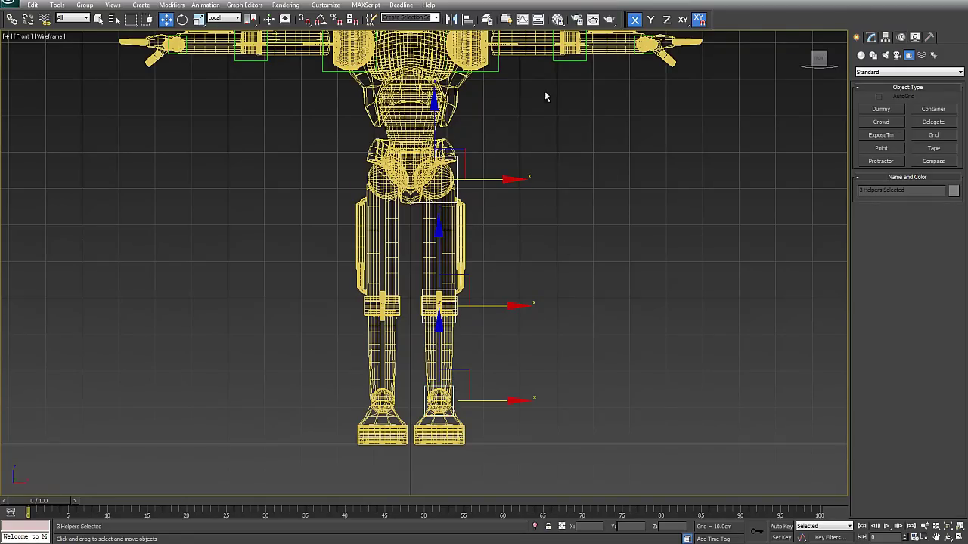
click(452, 19)
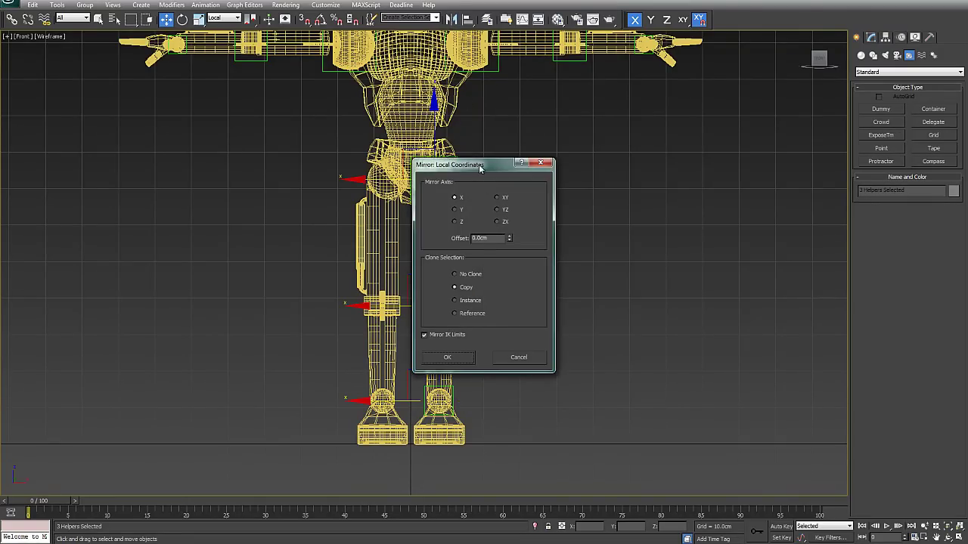
drag(479, 167, 663, 145)
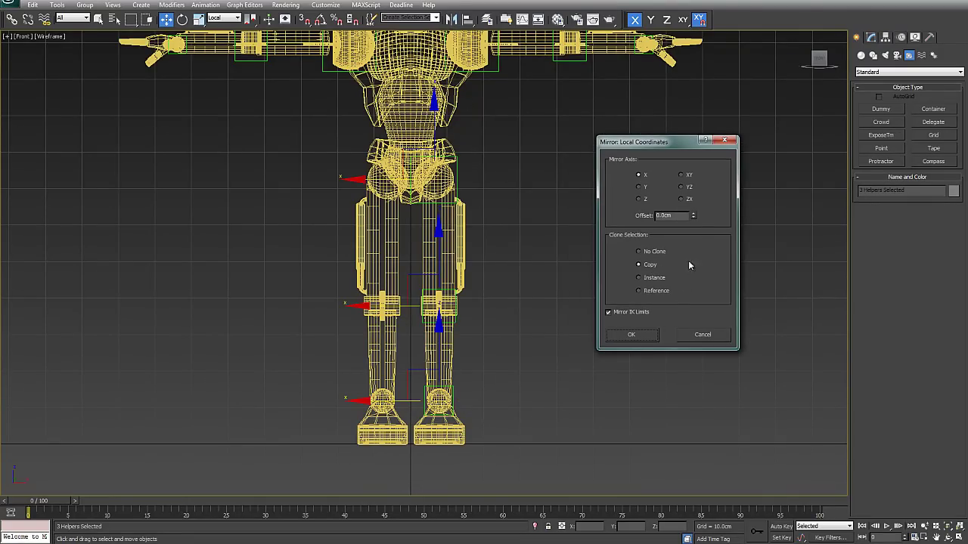
drag(694, 217, 665, 254)
drag(663, 205, 662, 198)
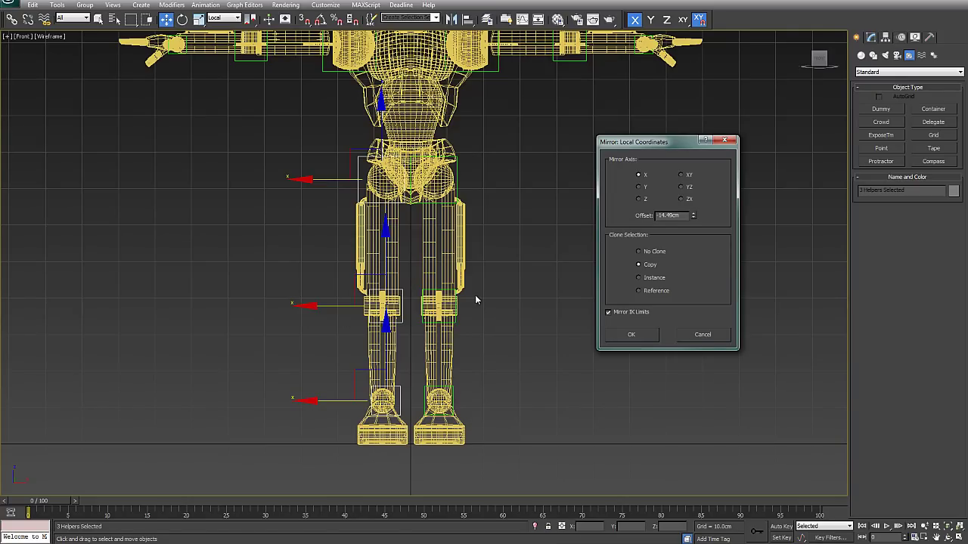
drag(693, 217, 682, 261)
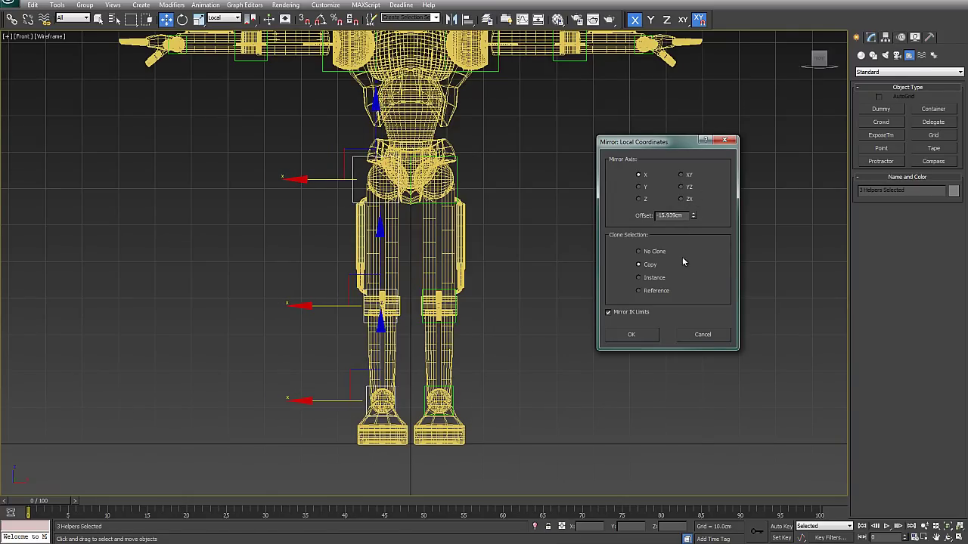
click(639, 337)
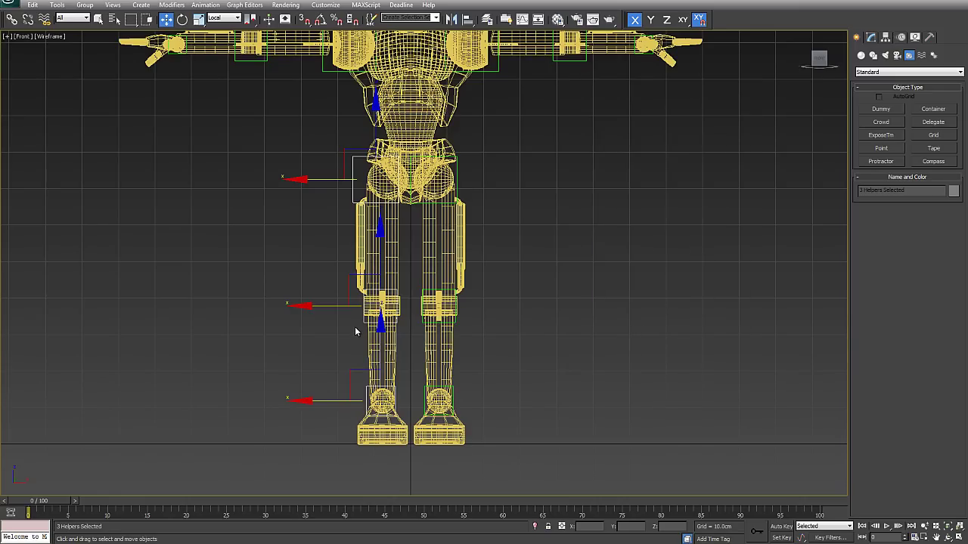
Step: Move the mirrored leg dummies about 0.49 cm along their local X axis onto the right ankle sphere's centre line
scroll(361, 330, up, 6)
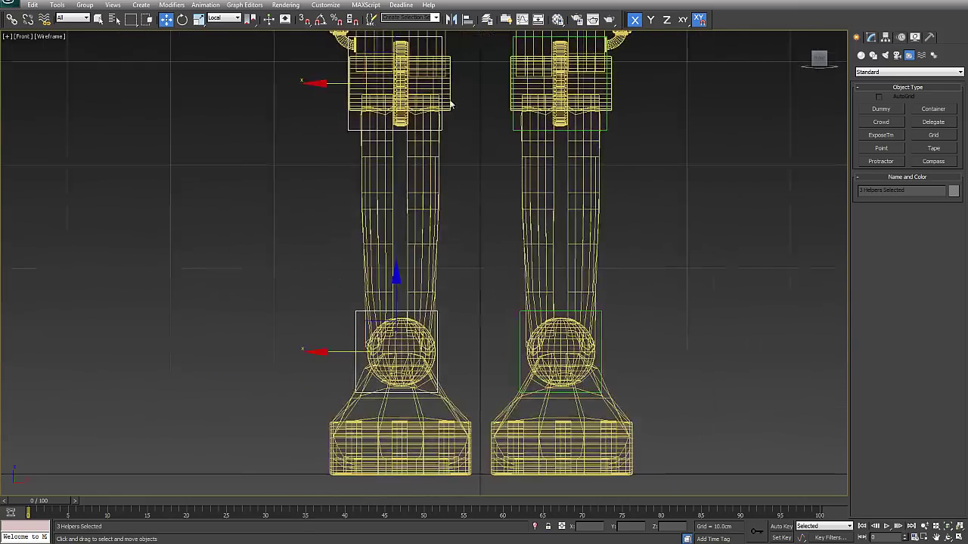
scroll(435, 329, up, 4)
middle_drag(428, 484, 517, 100)
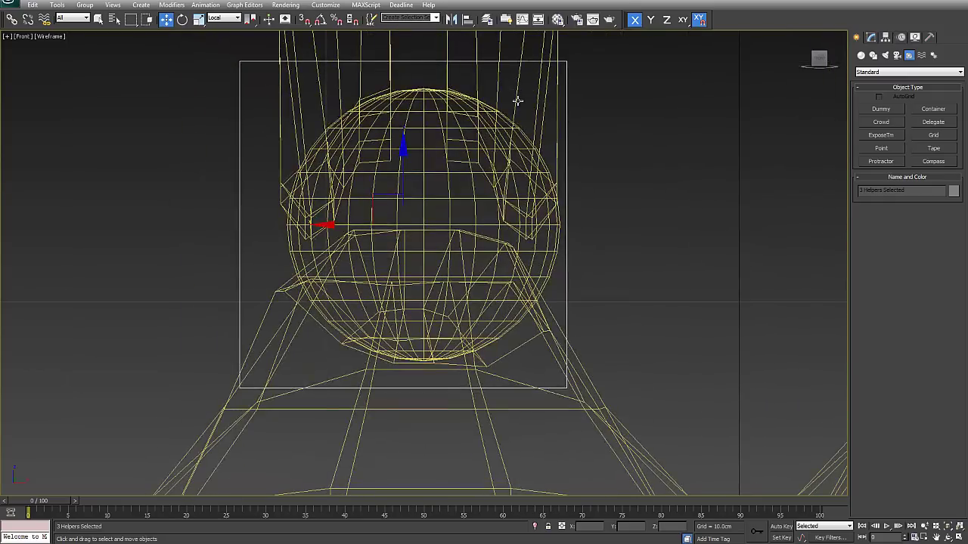
scroll(317, 214, up, 4)
drag(333, 188, 373, 183)
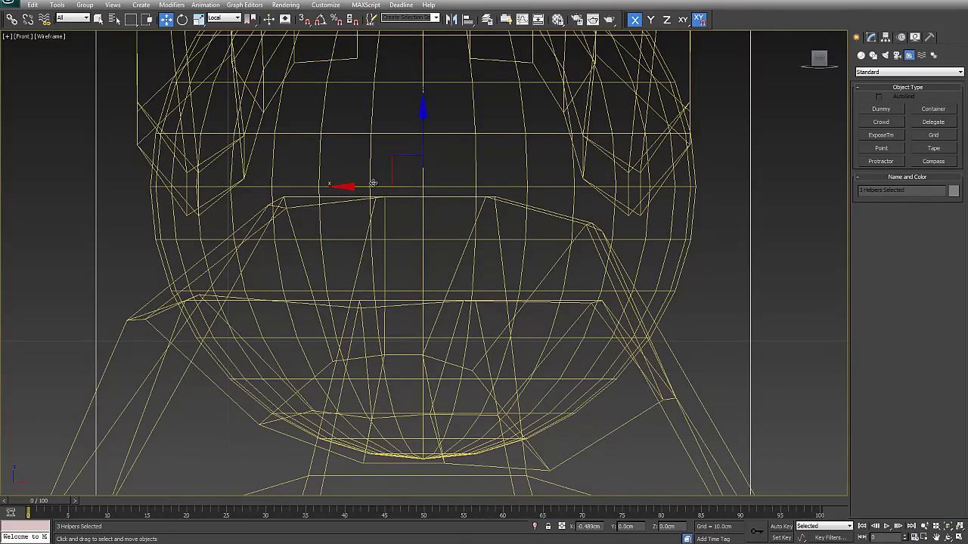
scroll(443, 206, up, 6)
scroll(469, 249, up, 10)
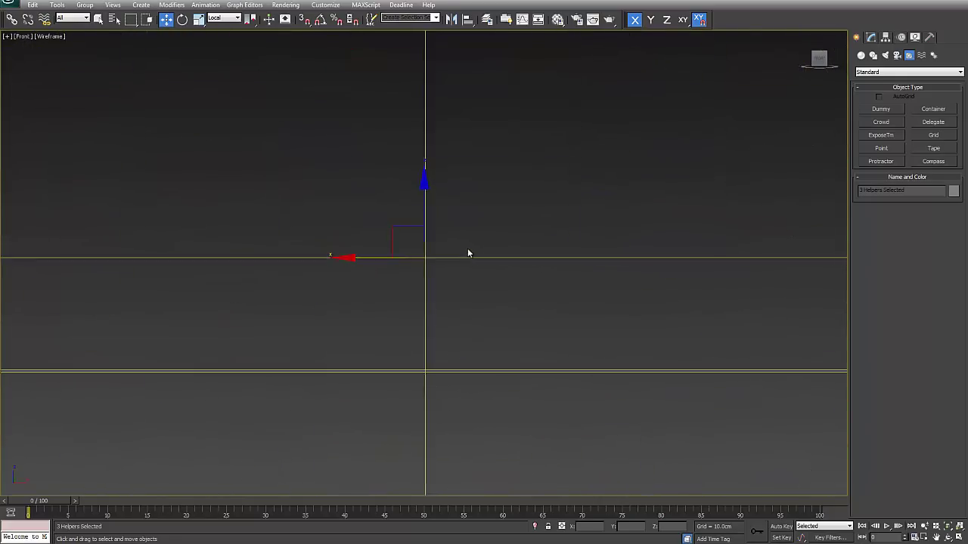
Step: Nudge the mirrored leg dummies about -0.001 cm along their local X axis onto the ankle's centre line, and deselect them
middle_drag(466, 238, 386, 84)
scroll(401, 372, up, 4)
drag(300, 270, 315, 270)
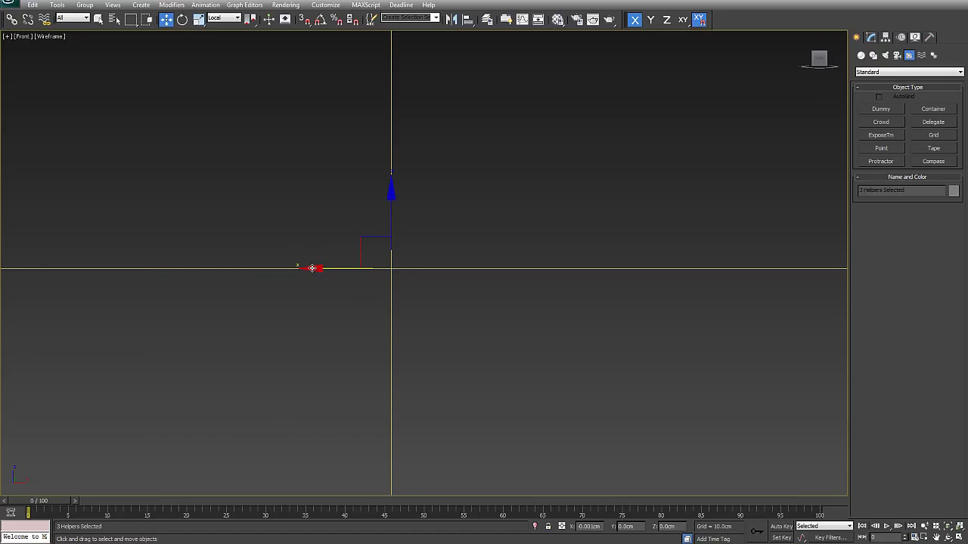
scroll(347, 276, down, 2)
scroll(345, 275, up, 5)
scroll(346, 277, down, 10)
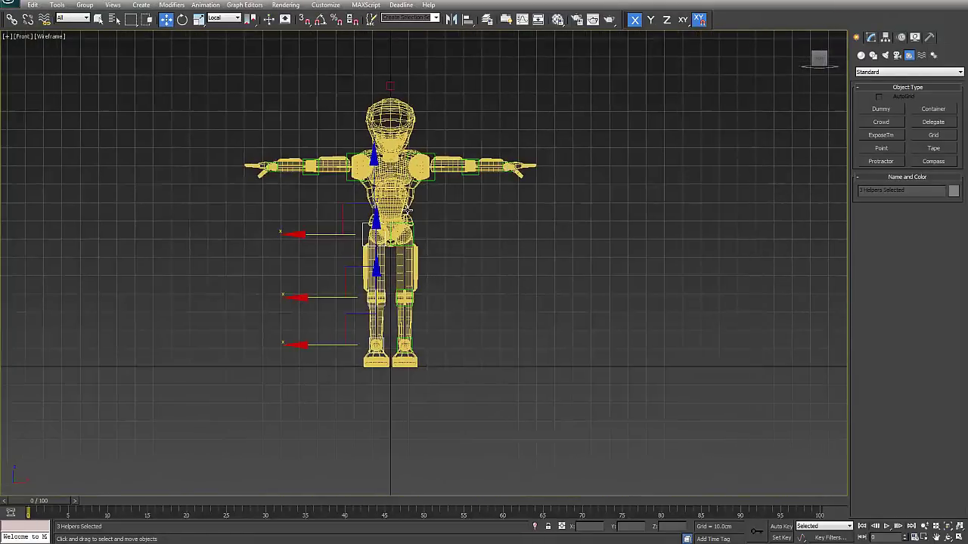
scroll(447, 267, up, 2)
click(471, 271)
Step: In the Top view, draw a circle spline with a radius of about 11 cm centred on the robot's head
scroll(418, 198, up, 2)
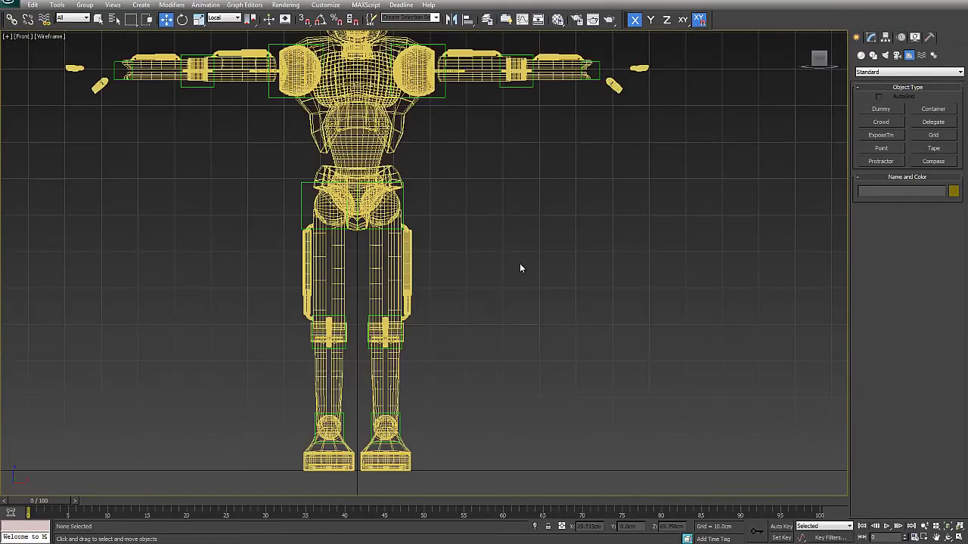
middle_drag(520, 264, 527, 280)
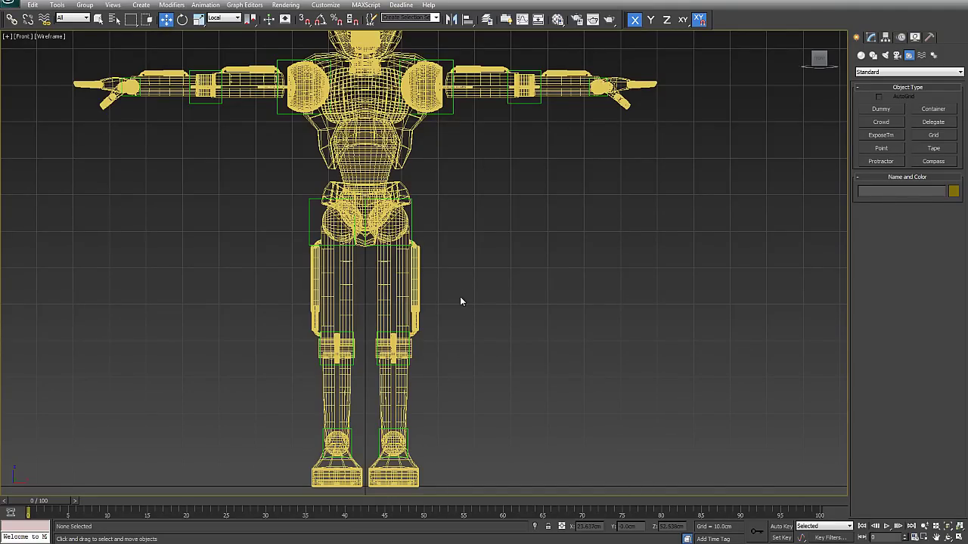
middle_drag(465, 290, 492, 319)
scroll(506, 352, up, 2)
scroll(500, 257, down, 2)
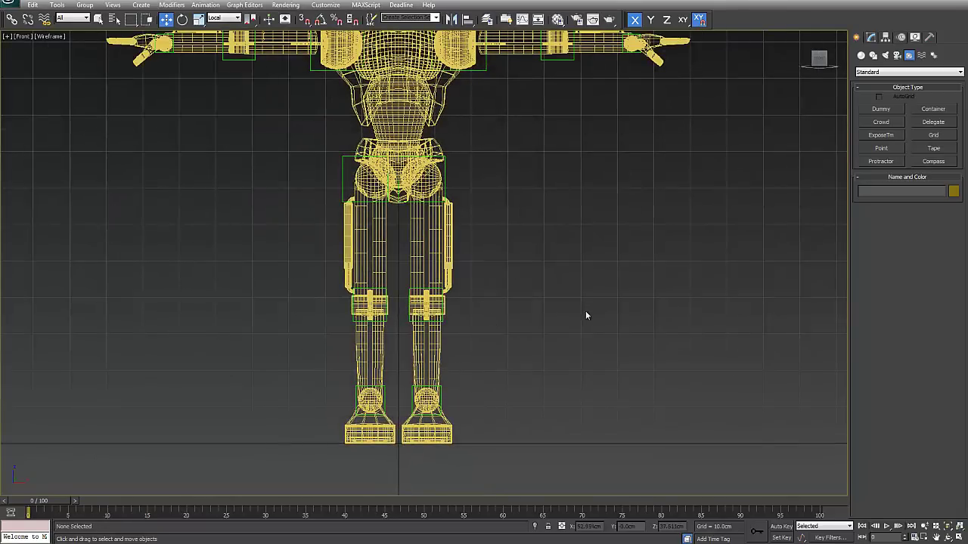
click(875, 56)
click(882, 132)
mouse_move(499, 242)
middle_down()
mouse_move(479, 252)
mouse_move(513, 241)
middle_up()
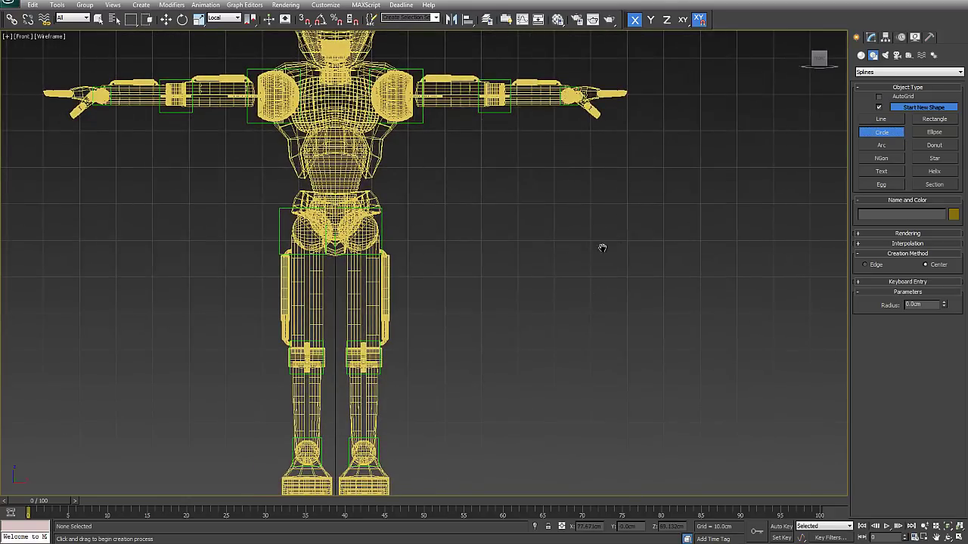
scroll(602, 248, down, 1)
key(t)
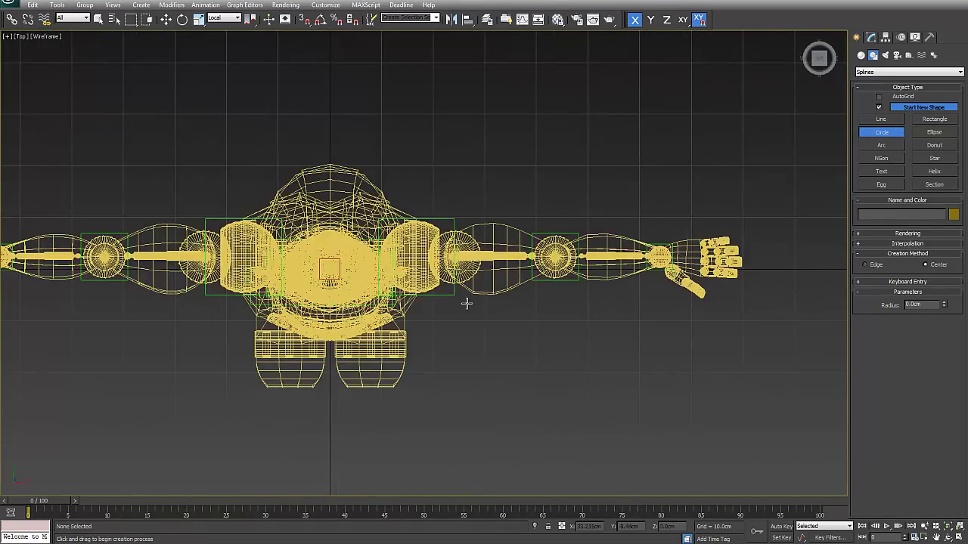
drag(330, 267, 324, 215)
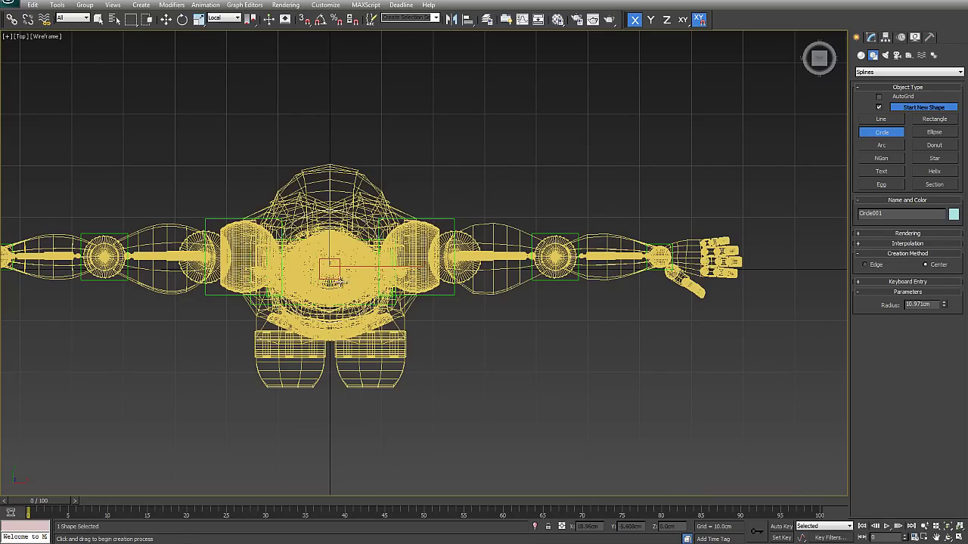
Step: In the Front view, raise the circle along its local Z axis to about 47.3 cm, at thigh height
key(f)
middle_drag(427, 311, 488, 325)
scroll(480, 313, down, 2)
scroll(456, 365, up, 1)
key(w)
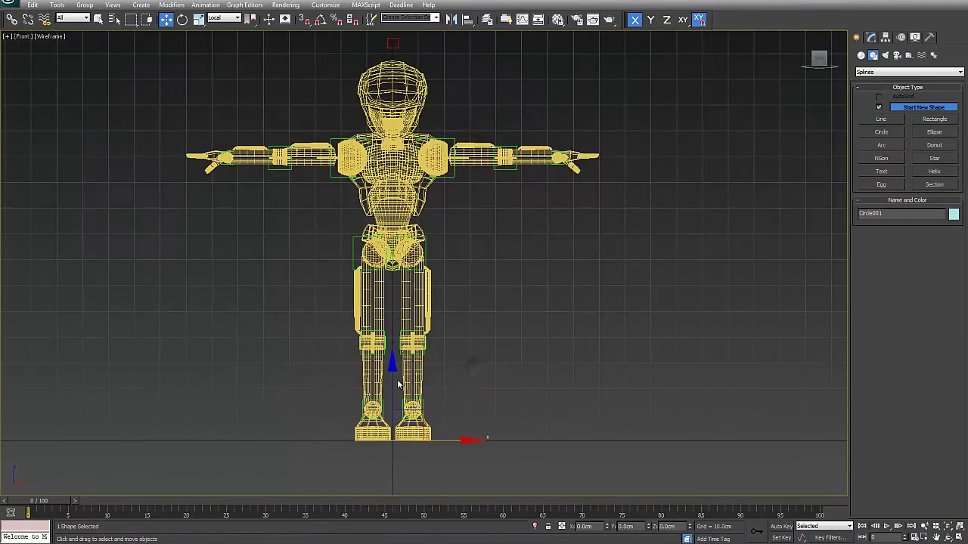
drag(392, 390, 403, 271)
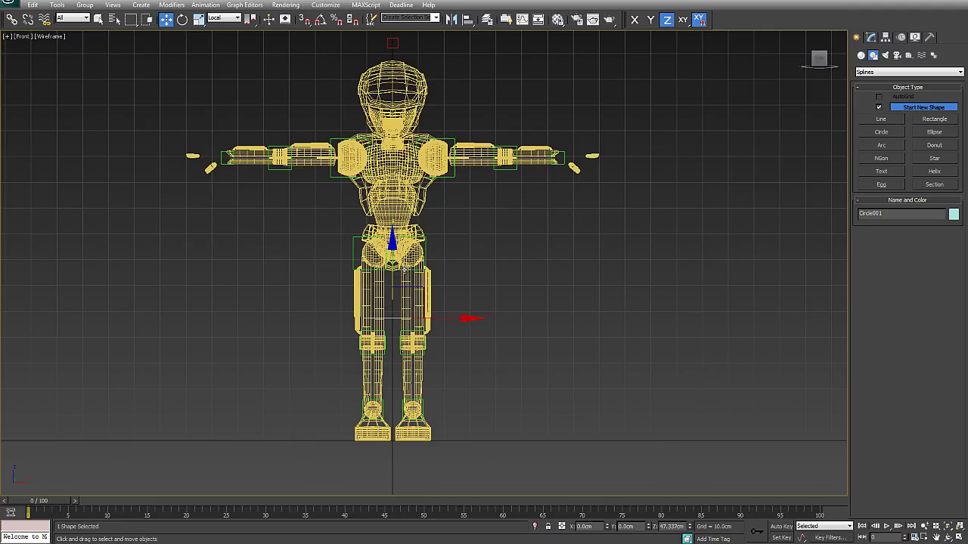
Step: Switch the reference coordinate system to View and reset the circle's X, Y and Z position to 0
right_click(521, 365)
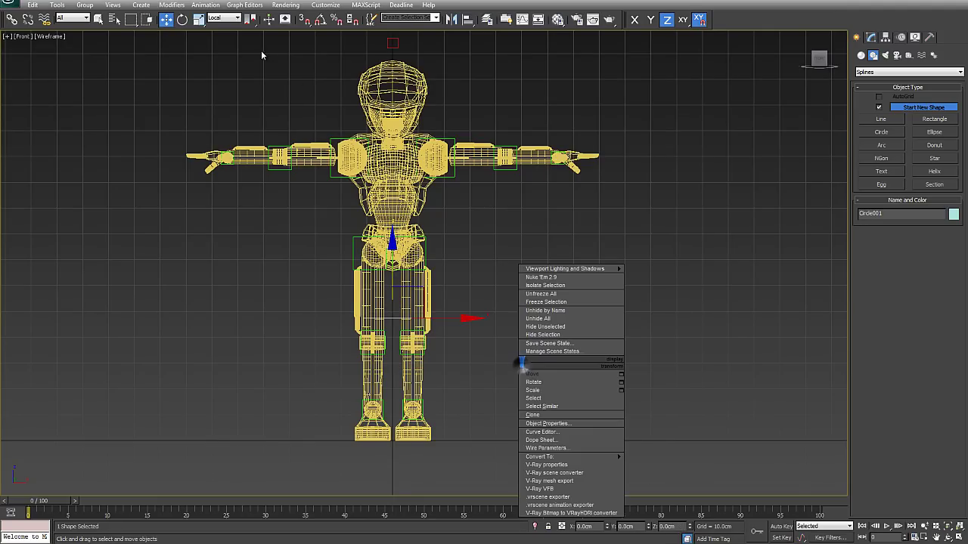
click(237, 19)
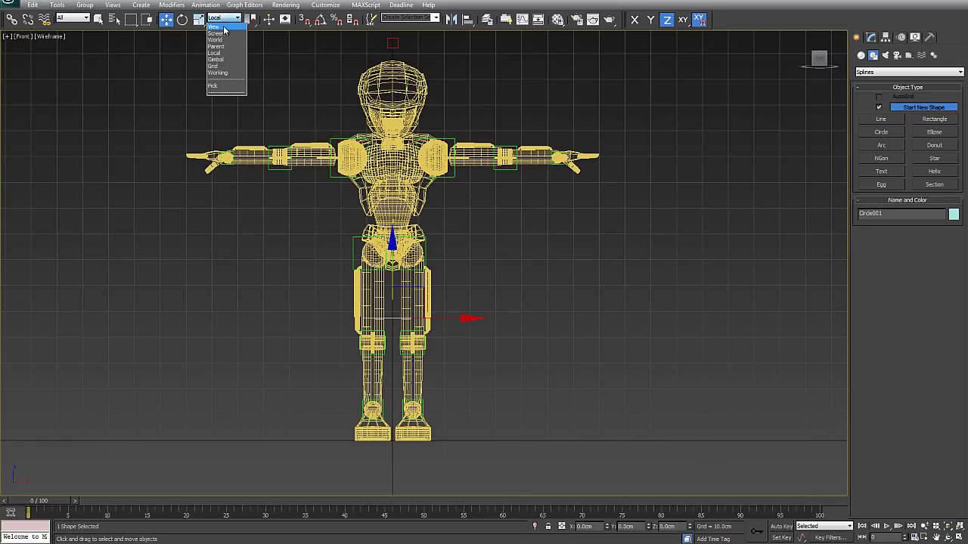
click(226, 28)
drag(251, 22, 251, 34)
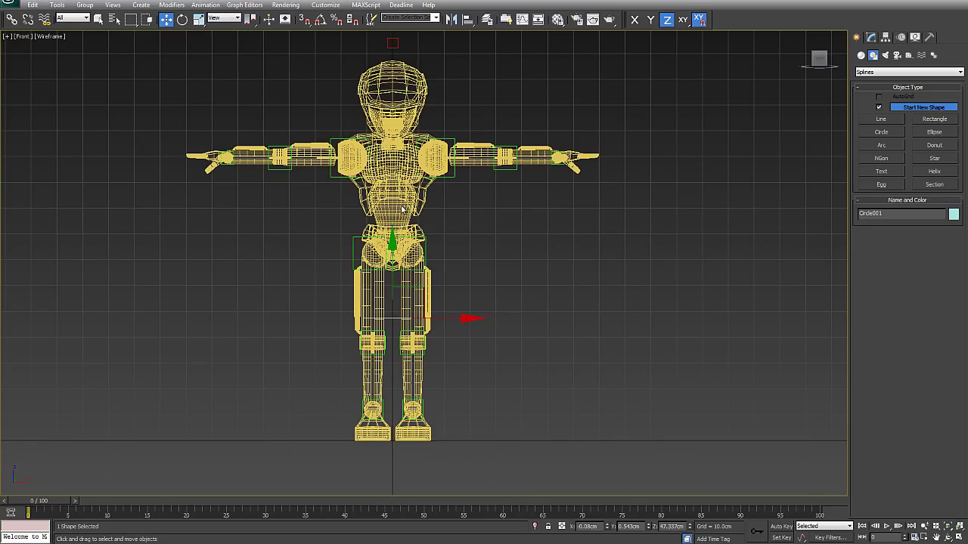
right_click(607, 527)
right_click(648, 527)
right_click(689, 527)
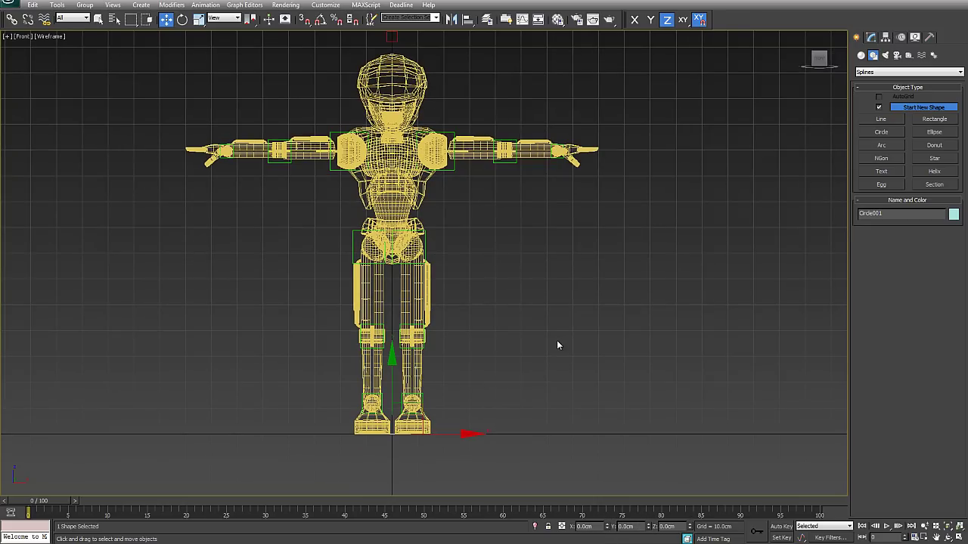
Step: Raise the circle vertically to the top of the robot's head, at a height of about 144.9 cm
alt+middle_drag(558, 371, 493, 415)
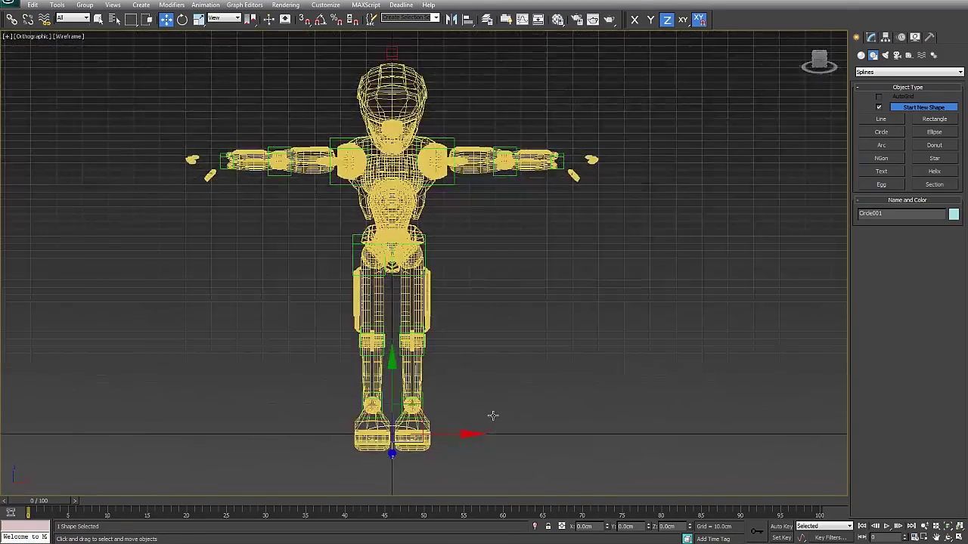
key(f)
middle_drag(552, 330, 608, 295)
scroll(551, 299, down, 2)
middle_drag(607, 335, 666, 381)
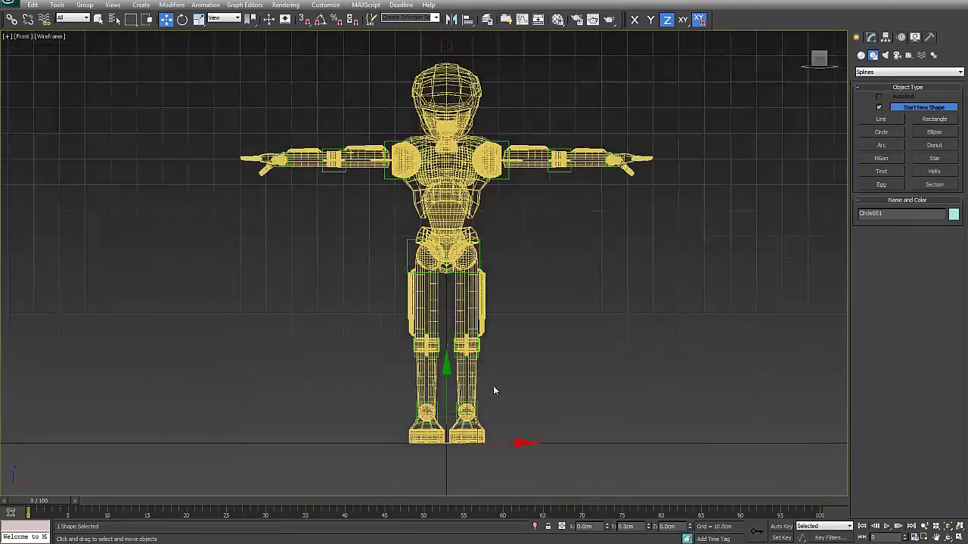
drag(446, 332, 438, 30)
middle_drag(480, 35, 428, 303)
scroll(507, 156, up, 6)
drag(446, 146, 446, 152)
Step: Shade the view with edged faces, enable the circle's thickness in the viewport, and enlarge its radius to about 14.04 cm
alt+middle_drag(495, 196, 585, 237)
key(F3)
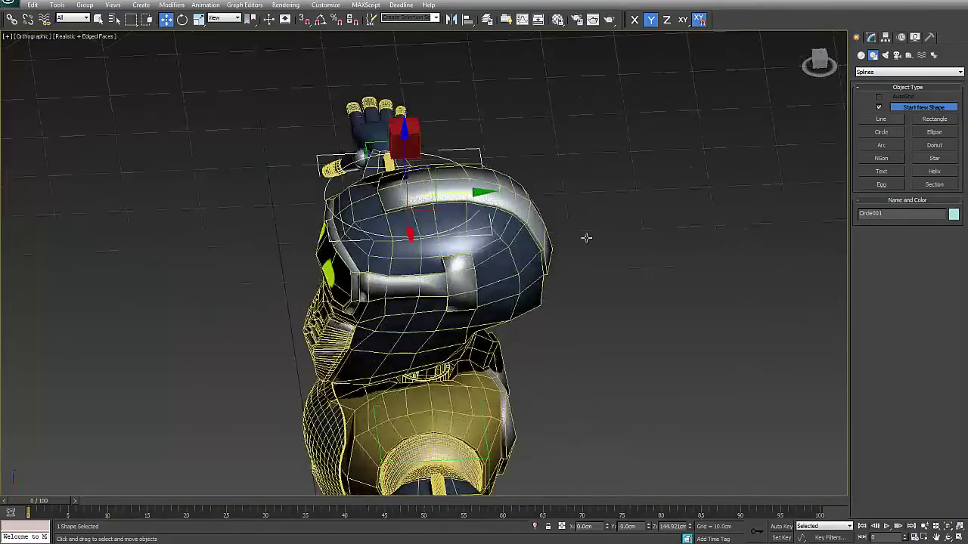
click(871, 37)
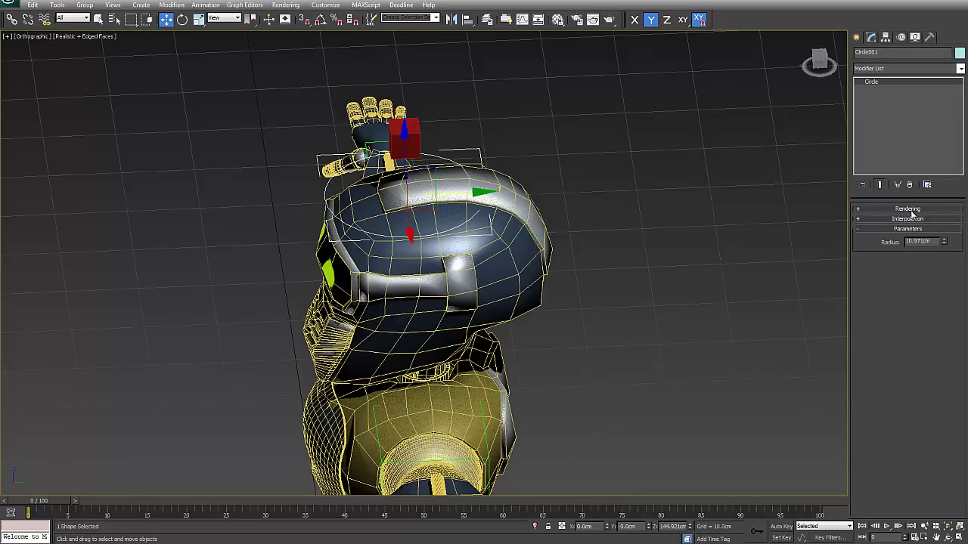
click(910, 209)
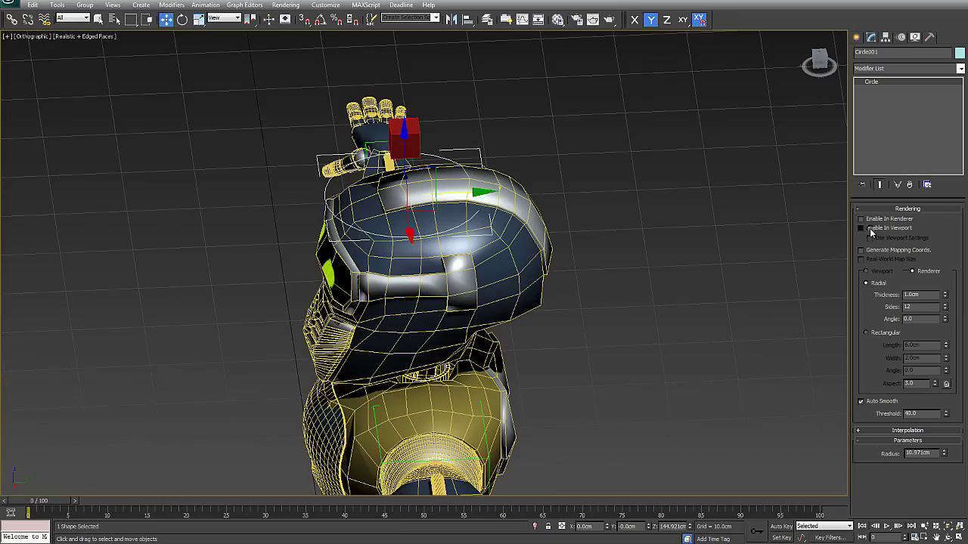
click(861, 227)
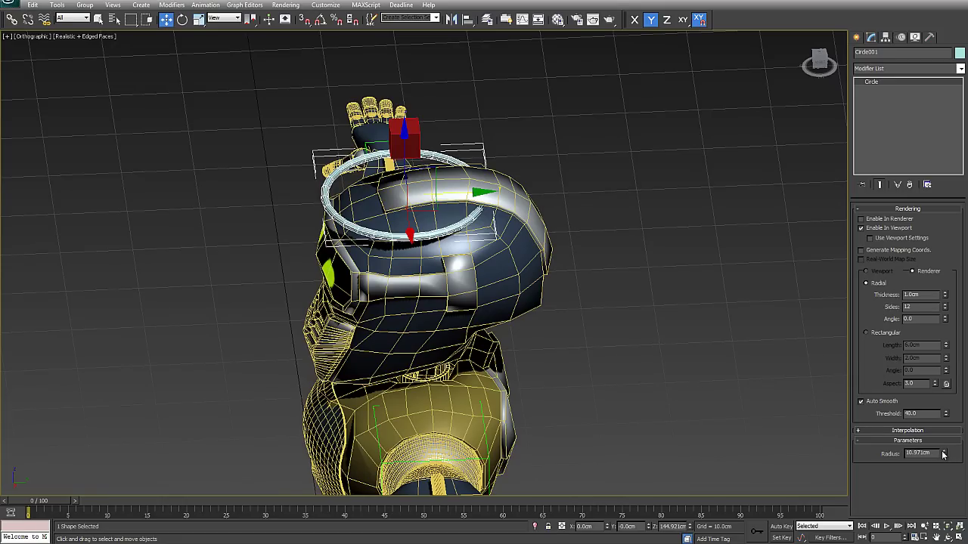
drag(943, 451, 943, 424)
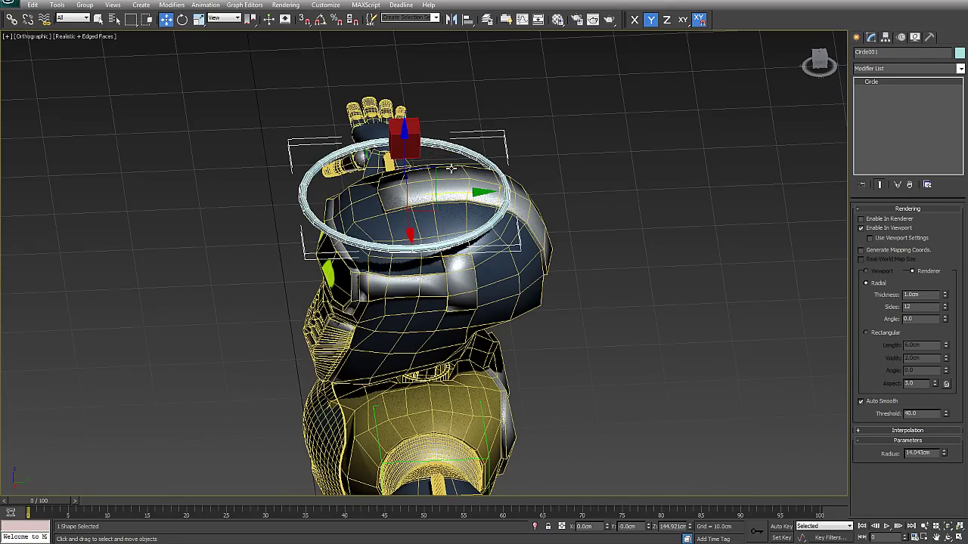
Step: Move the circle backward along Y to about 4.43 cm, centring it over the head in the Left view
drag(452, 167, 489, 198)
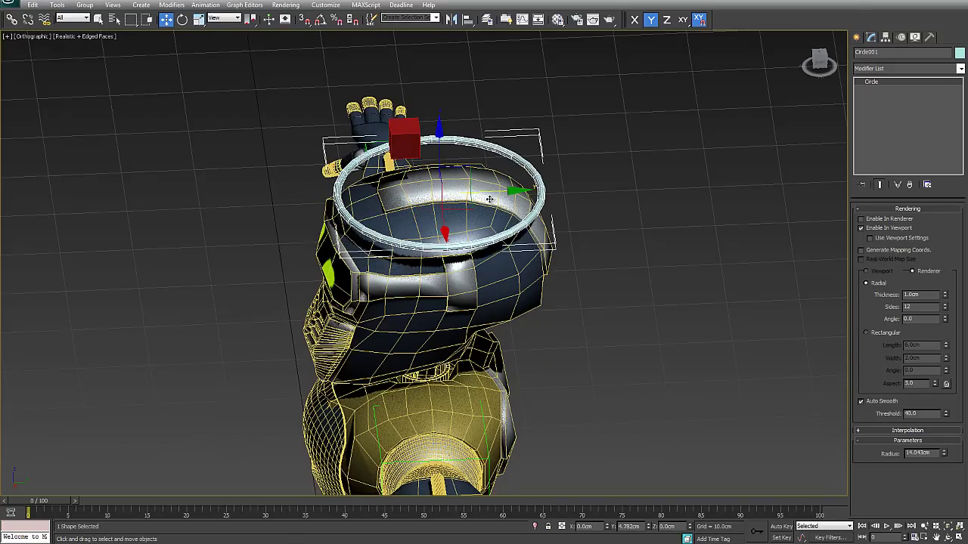
key(l)
key(z)
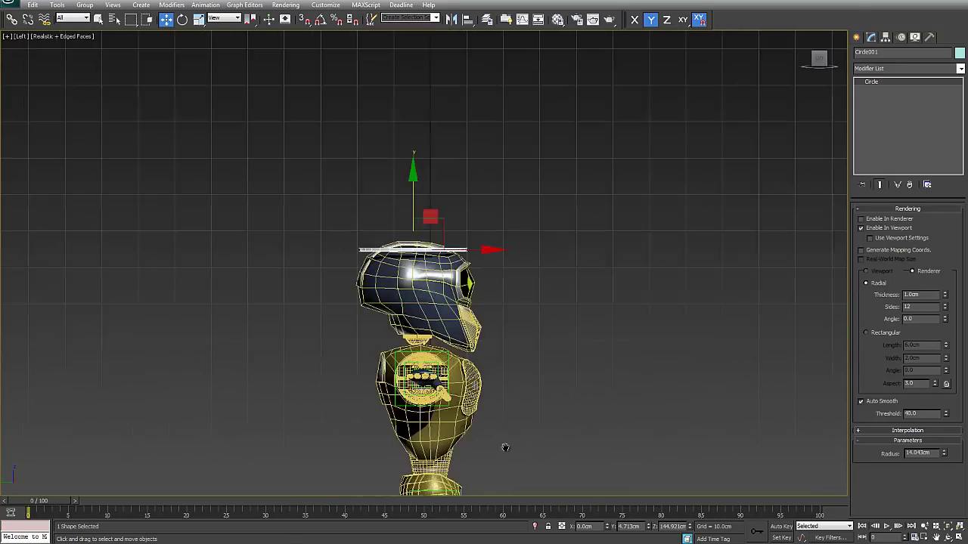
mouse_move(451, 238)
mouse_down()
mouse_move(461, 237)
mouse_move(453, 237)
mouse_up()
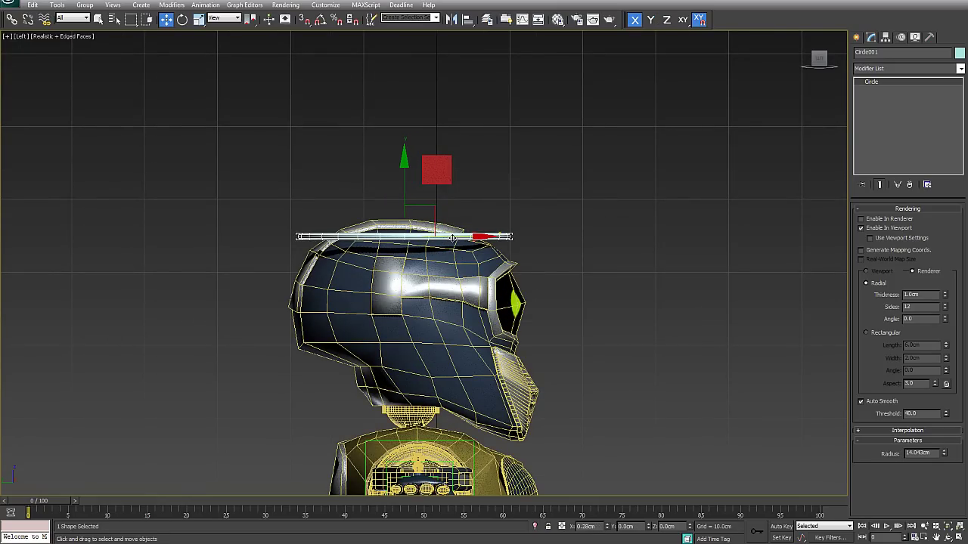
Step: Examine the circle's size and placement around the head from the front and side
alt+middle_drag(532, 281, 491, 291)
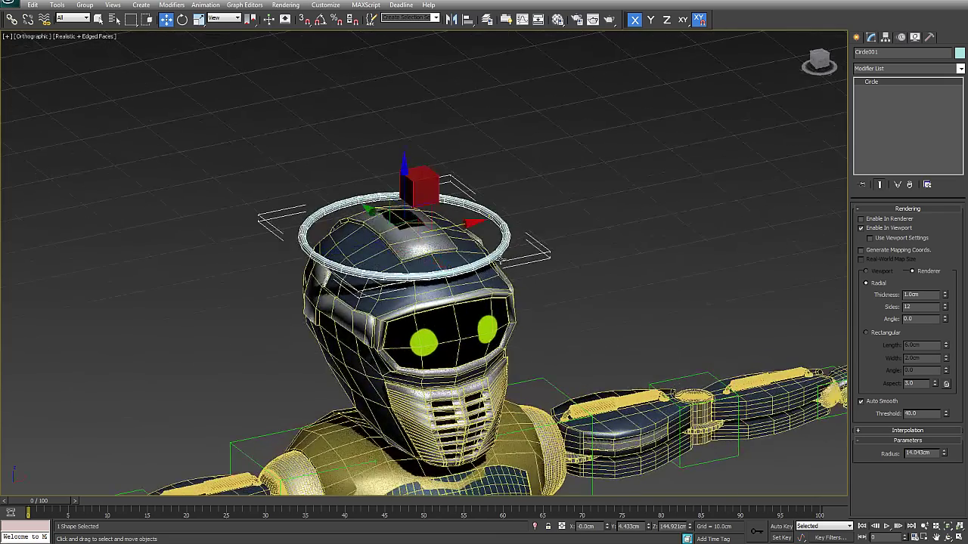
middle_drag(556, 292, 542, 236)
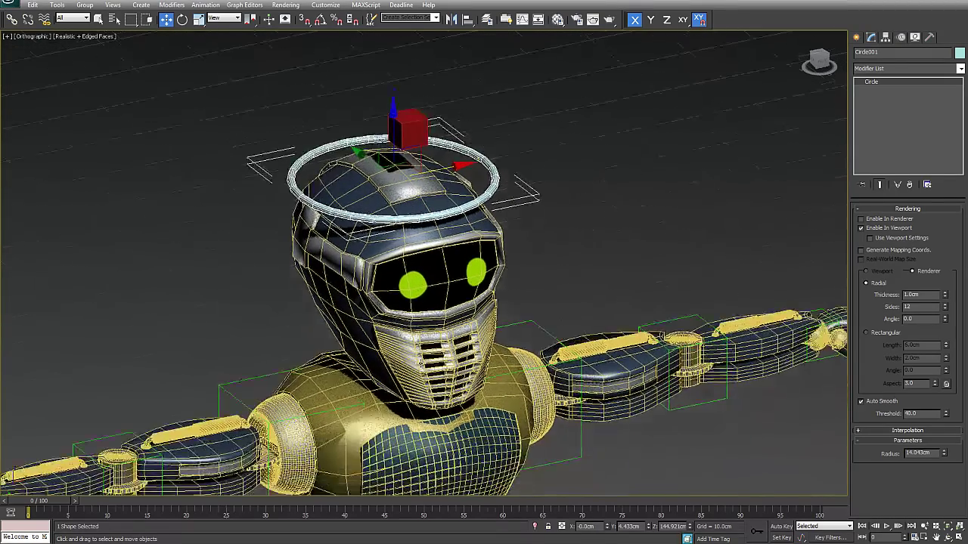
mouse_move(465, 359)
alt+middle_down()
mouse_move(452, 339)
mouse_move(449, 363)
alt+middle_up()
scroll(450, 361, up, 2)
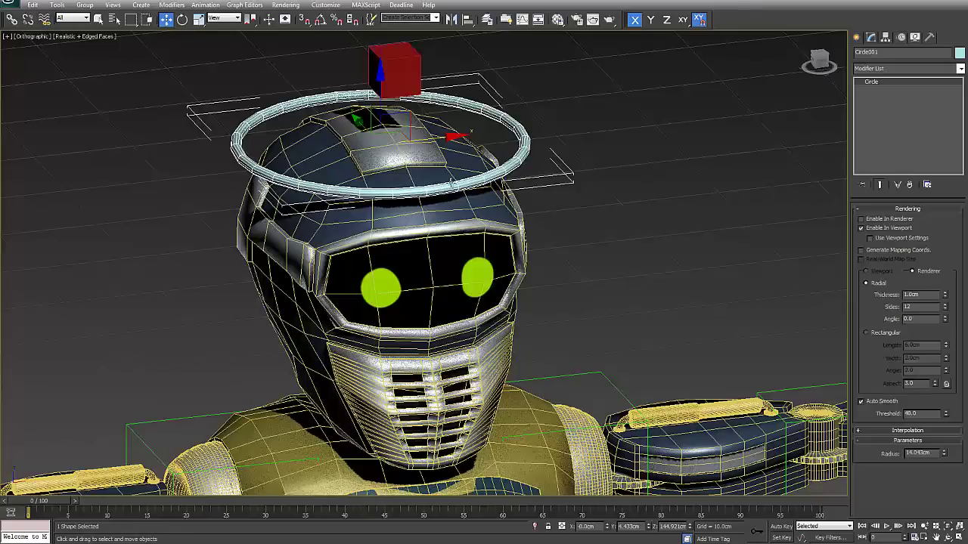
alt+middle_drag(398, 352, 469, 335)
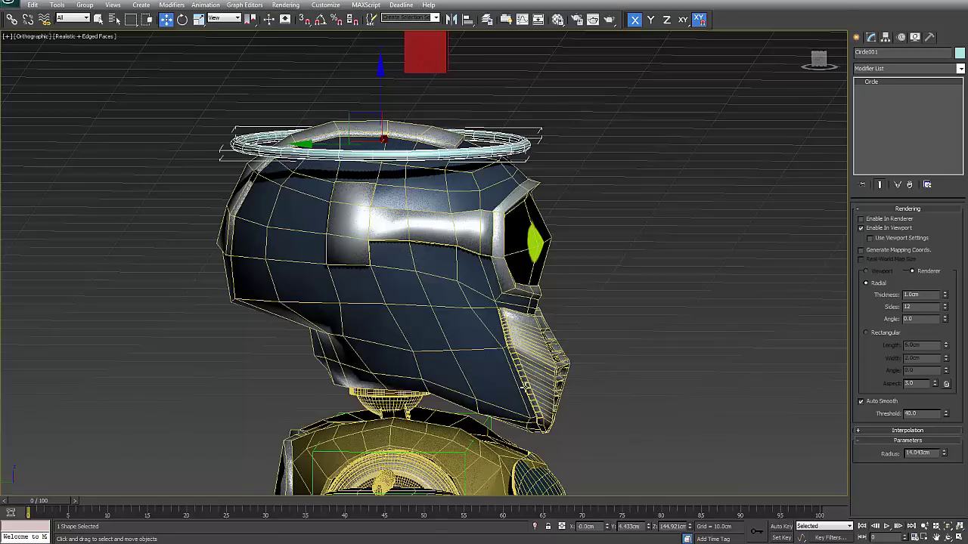
scroll(570, 372, down, 5)
alt+middle_drag(578, 373, 519, 270)
scroll(459, 367, up, 2)
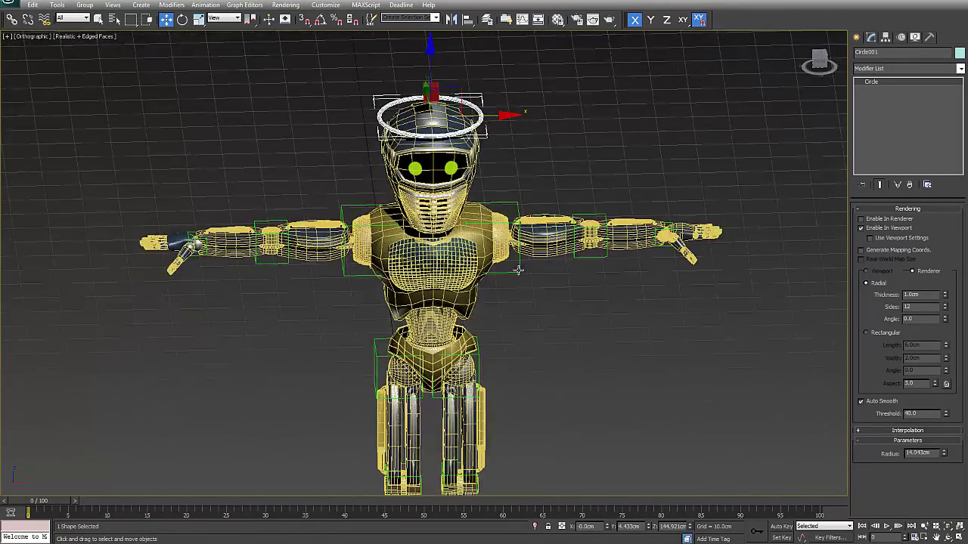
Step: Rename the head circle as R_Head and deselect it
click(892, 53)
text(R_Head)
click(603, 341)
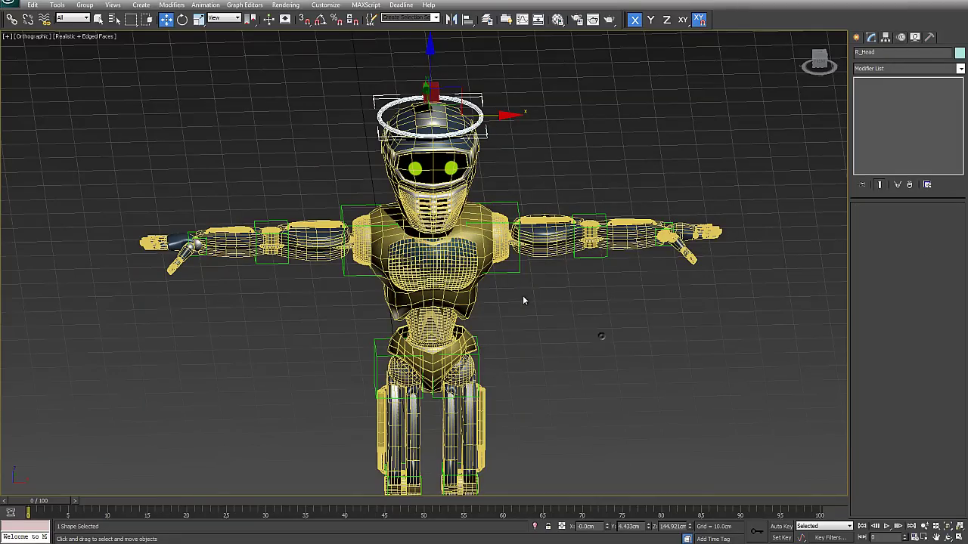
Step: Change the R_Head circle's object color to red from the Basic Colors palette
scroll(533, 287, up, 3)
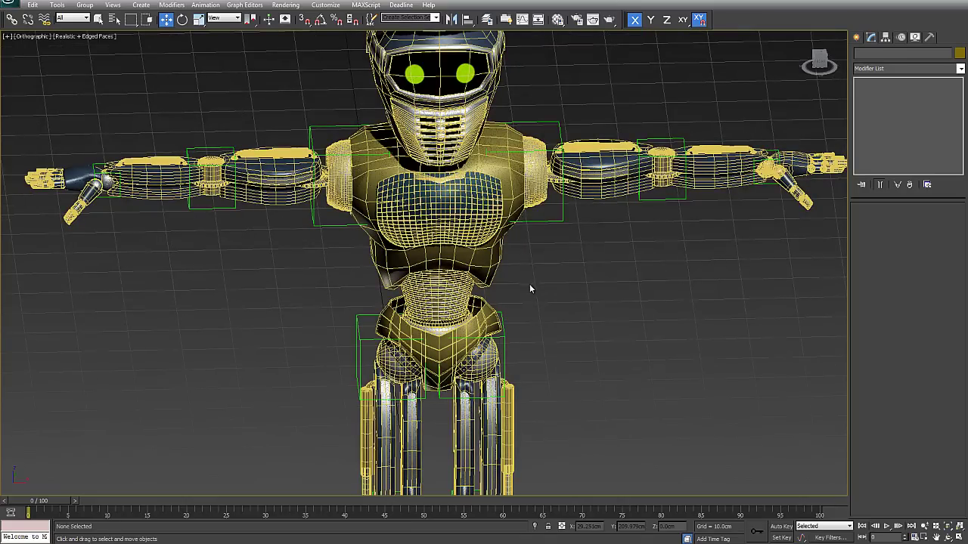
key(f)
middle_drag(528, 322, 563, 373)
scroll(564, 373, down, 2)
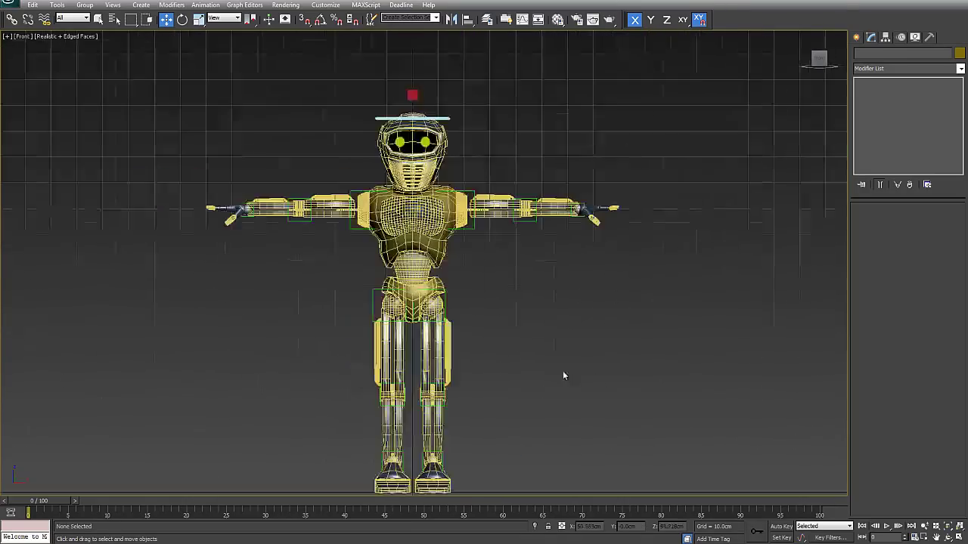
click(446, 119)
click(959, 53)
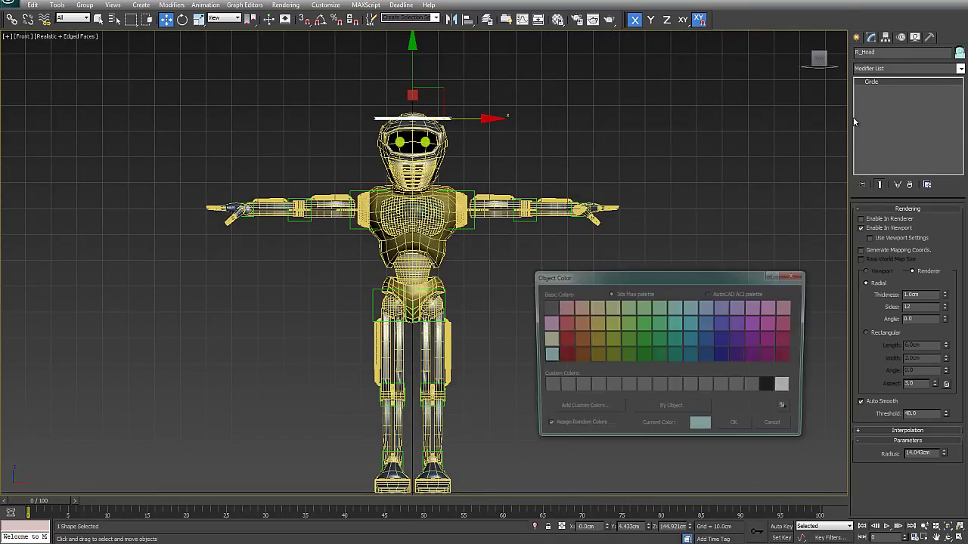
click(562, 340)
click(737, 428)
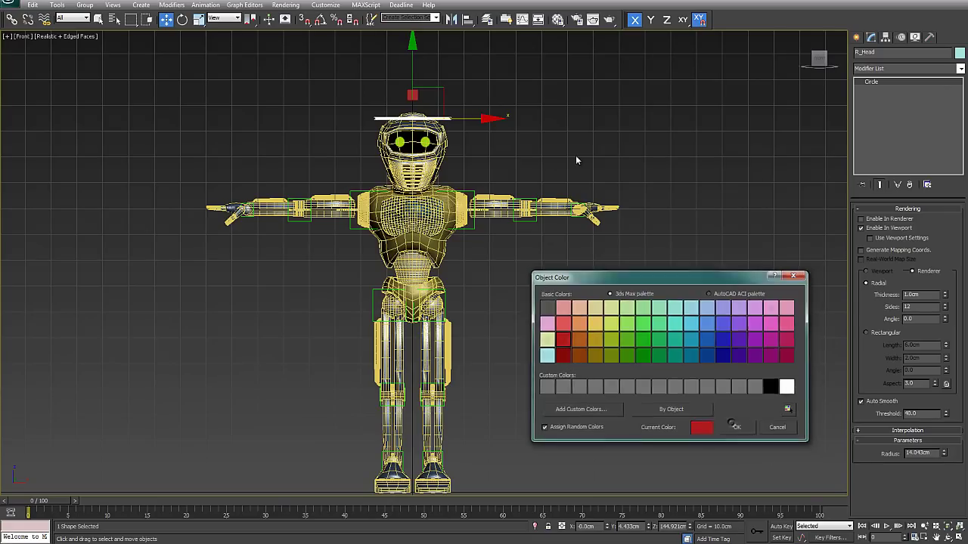
click(466, 134)
click(445, 117)
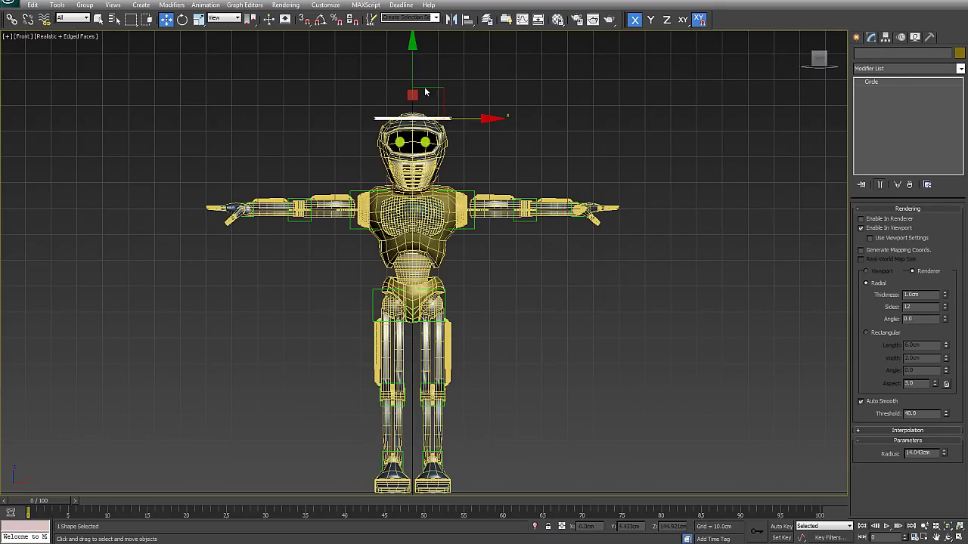
Step: Copy the R_Head circle down to hip height in the Front view and align its position to M_Torso_Bottom
mouse_move(414, 74)
shift+mouse_down()
mouse_move(418, 237)
mouse_move(429, 240)
shift+mouse_up()
click(486, 320)
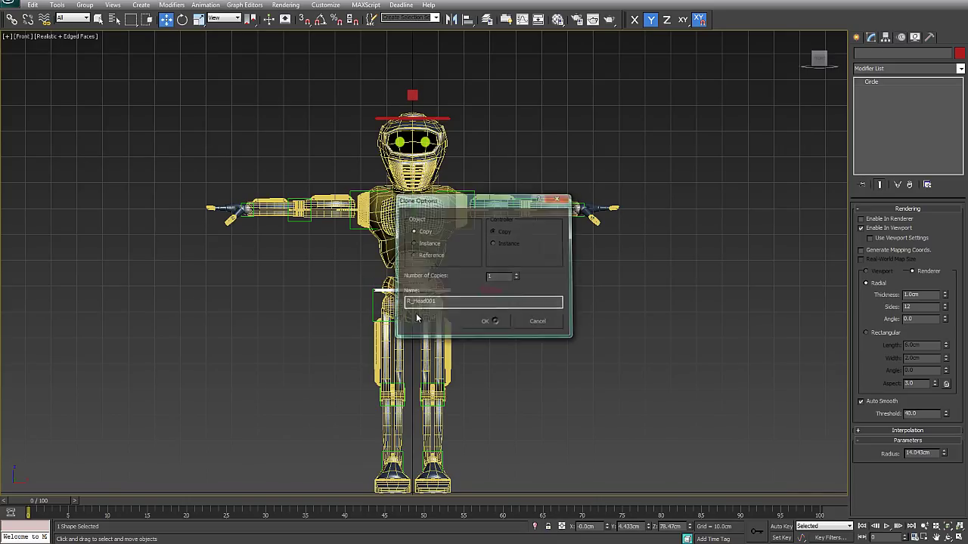
scroll(418, 302, up, 6)
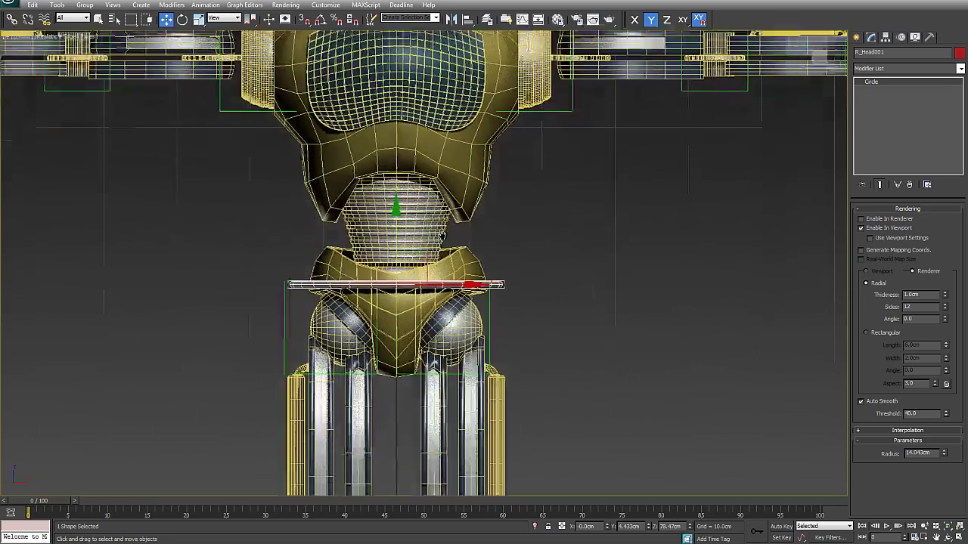
alt+drag(475, 277, 434, 299)
alt+middle_drag(434, 300, 551, 276)
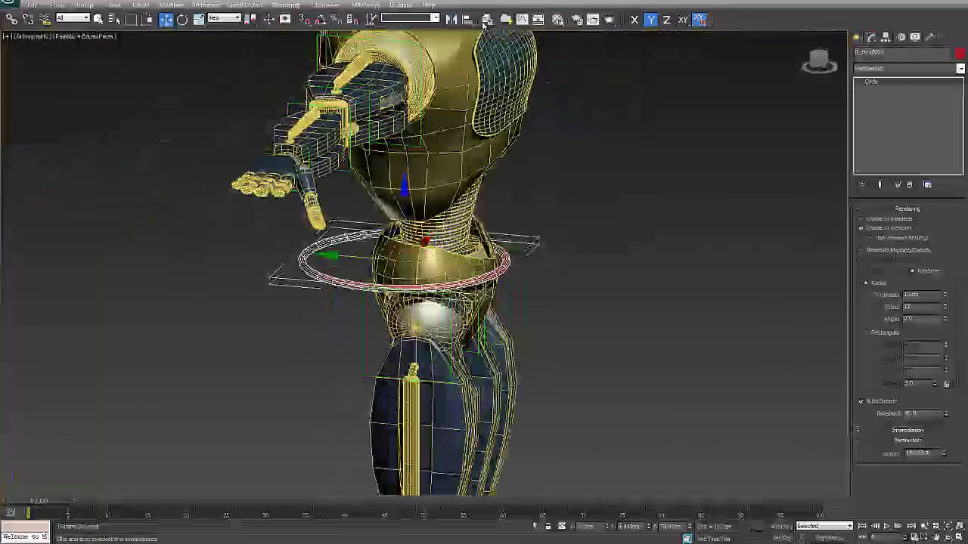
click(469, 22)
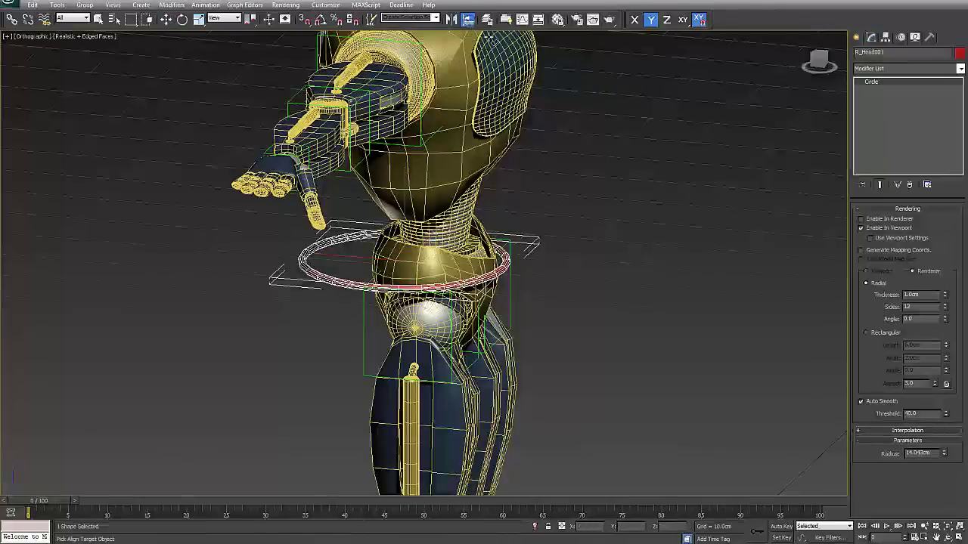
alt+middle_drag(528, 236, 425, 285)
scroll(424, 286, up, 3)
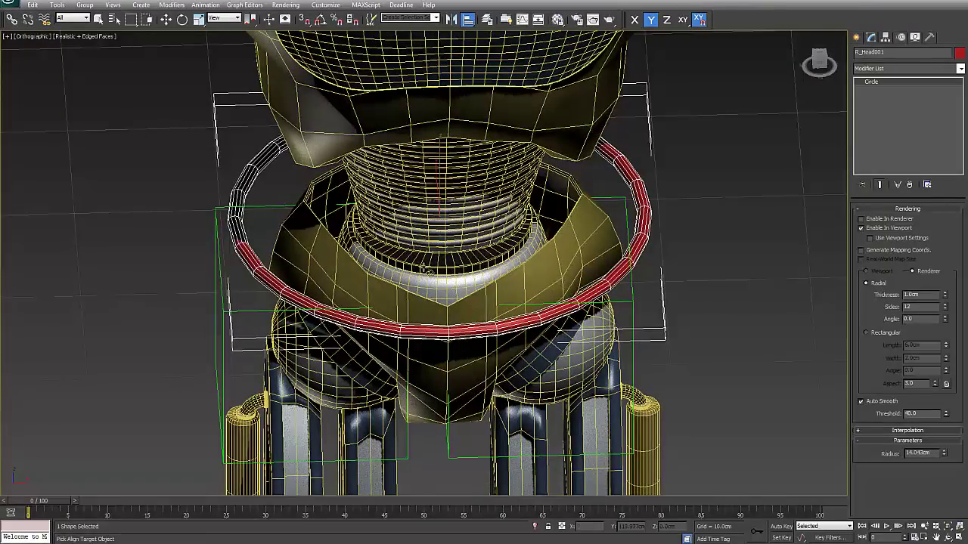
click(447, 281)
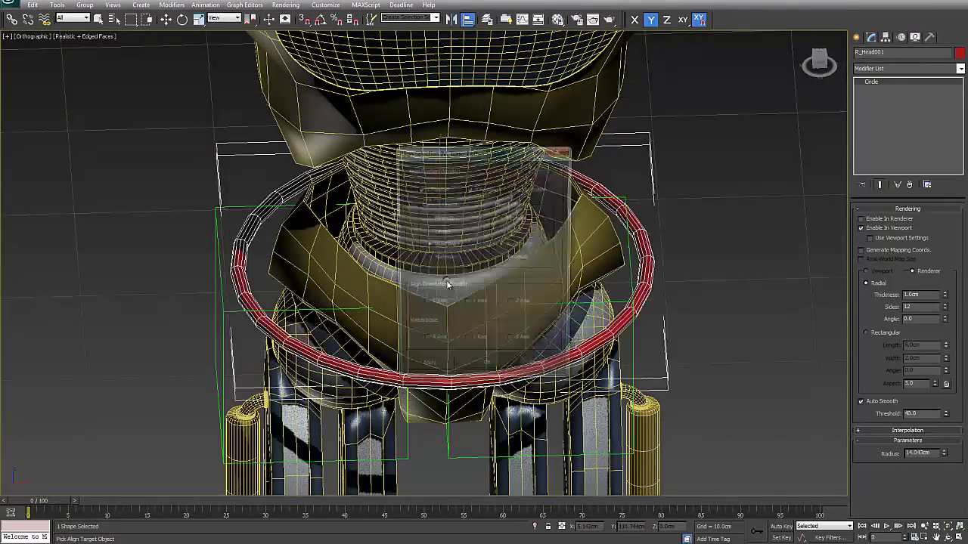
click(486, 368)
Step: Rename the copied circle at the hips as R_HipRotator and reselect it
alt+middle_drag(522, 243, 483, 219)
scroll(509, 267, down, 4)
alt+middle_drag(510, 267, 570, 282)
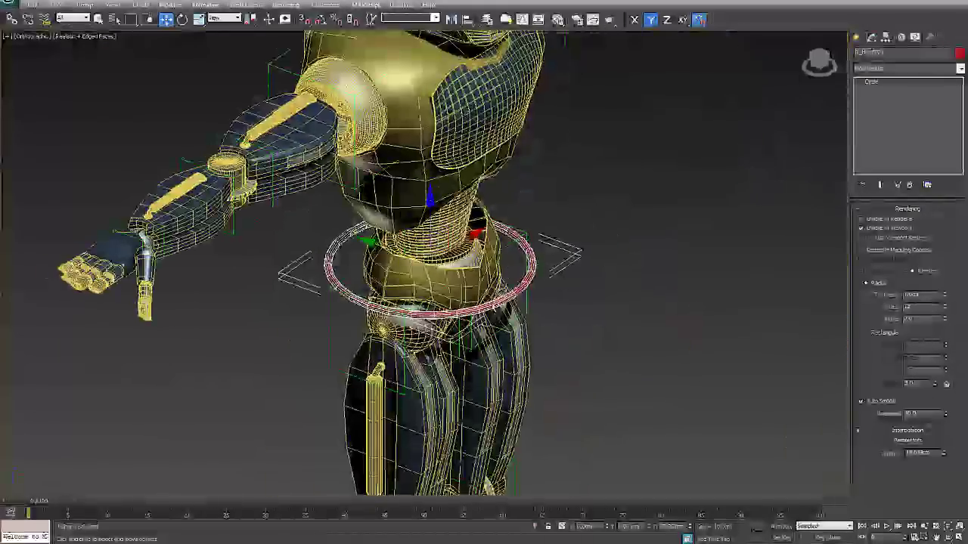
middle_drag(469, 265, 528, 245)
alt+middle_drag(581, 224, 536, 258)
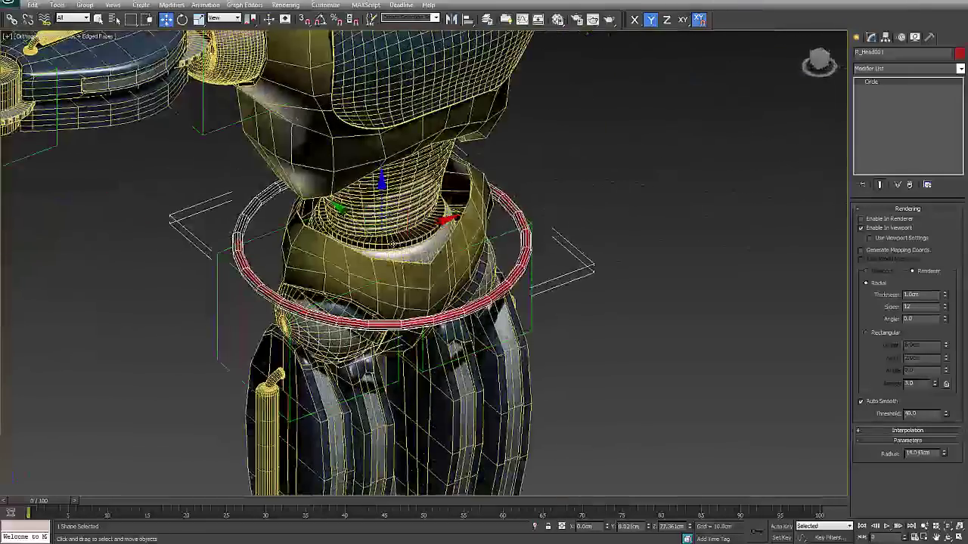
middle_drag(395, 221, 405, 201)
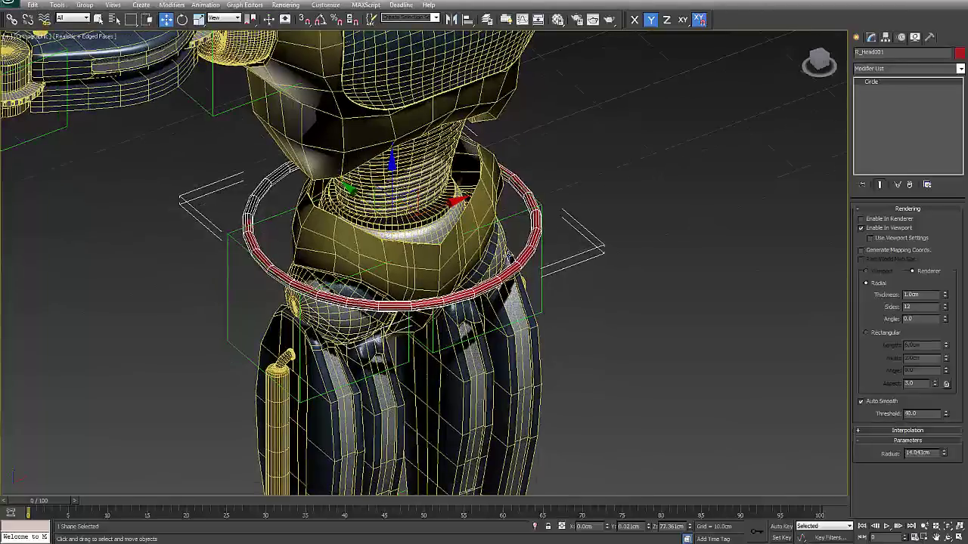
alt+middle_drag(619, 242, 566, 211)
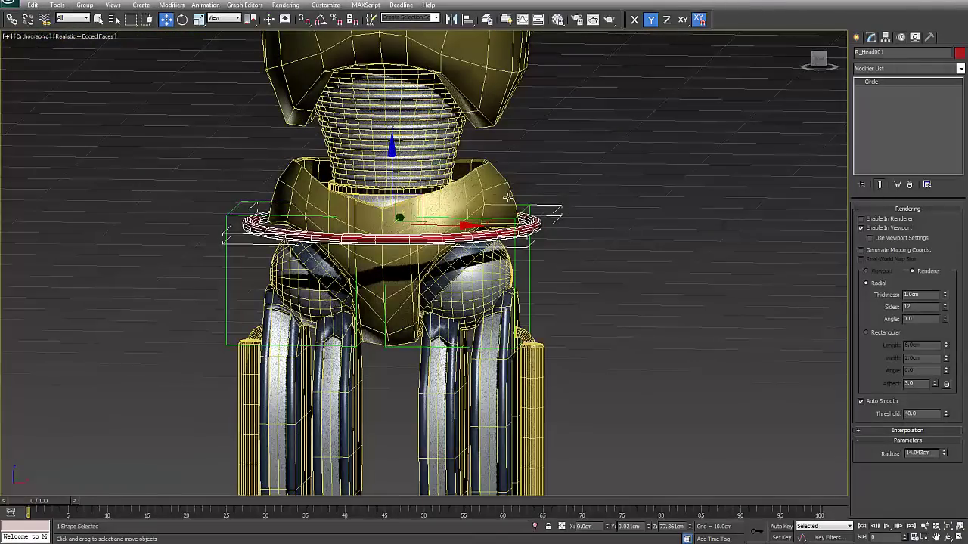
drag(892, 52, 864, 53)
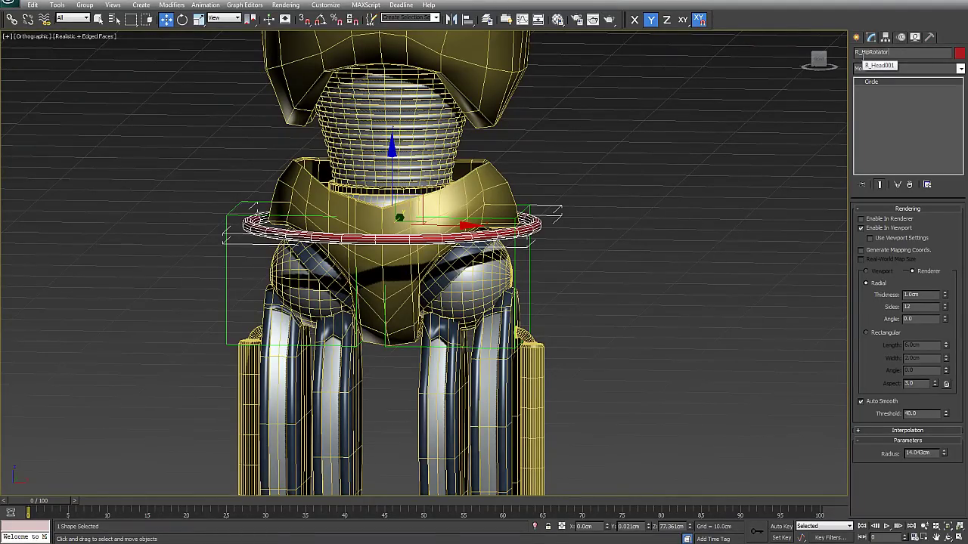
click(710, 183)
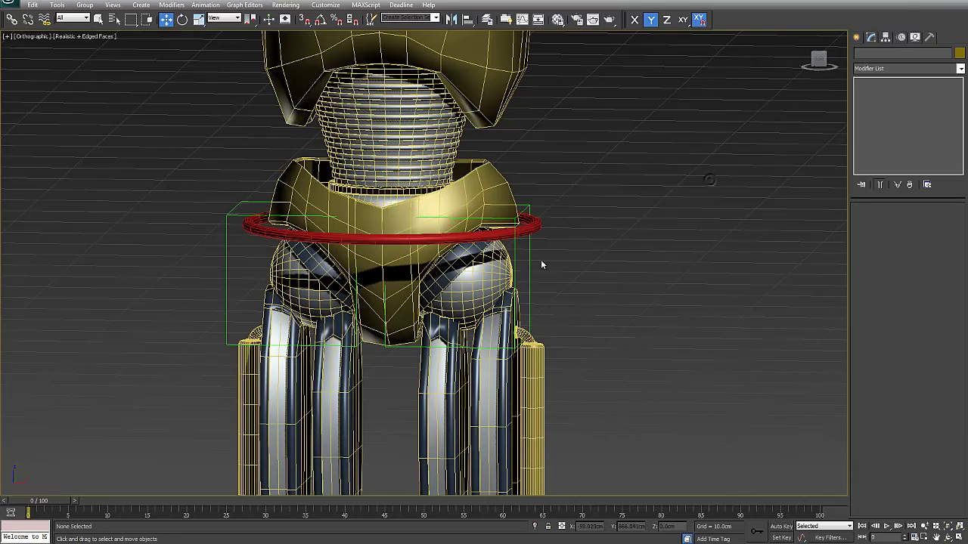
click(522, 239)
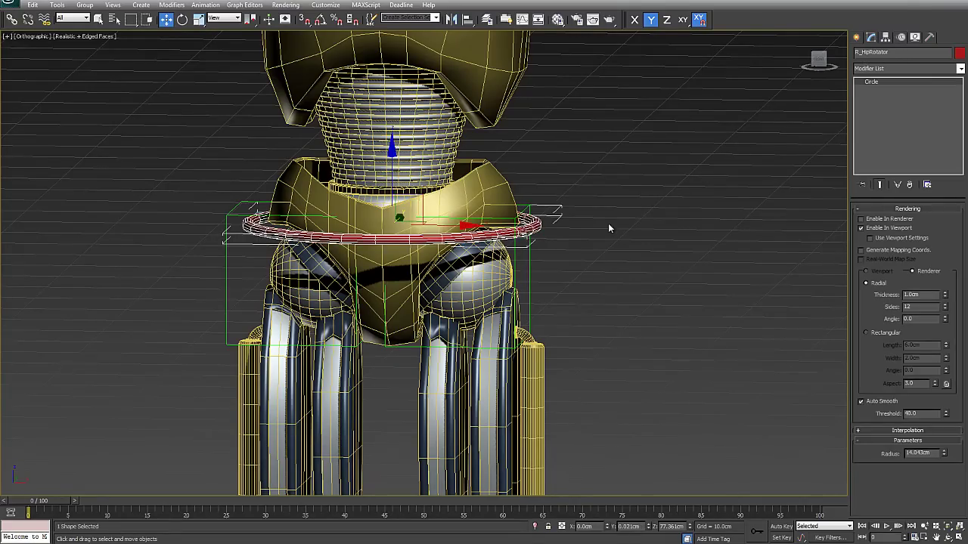
Step: Draw a rectangle spline about 35.9 cm long and 36 cm wide around the robot's torso in the Top view
click(857, 36)
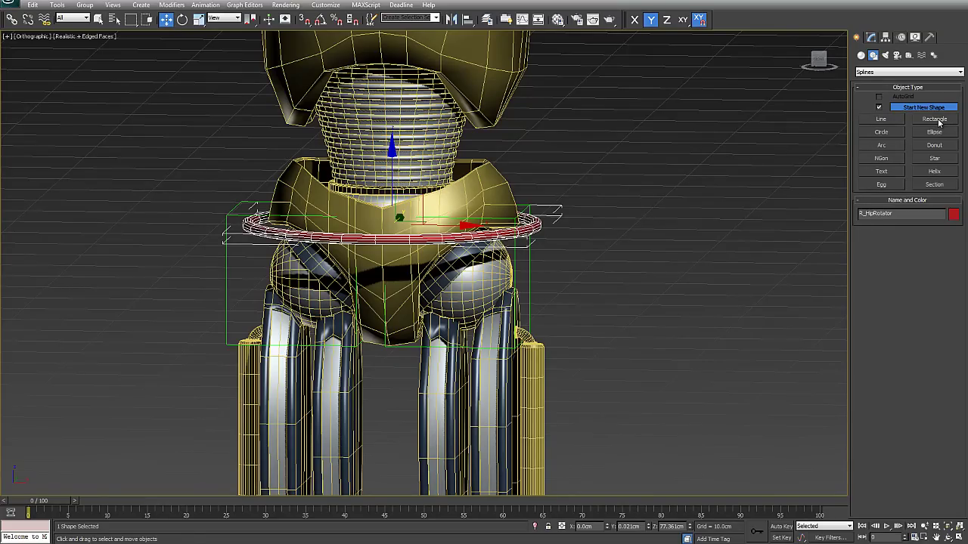
click(938, 122)
key(t)
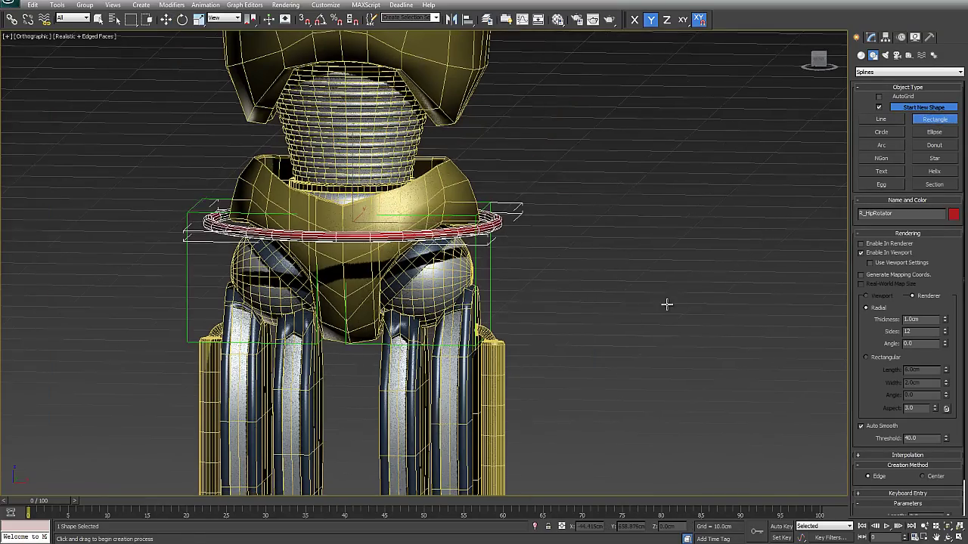
scroll(559, 328, down, 4)
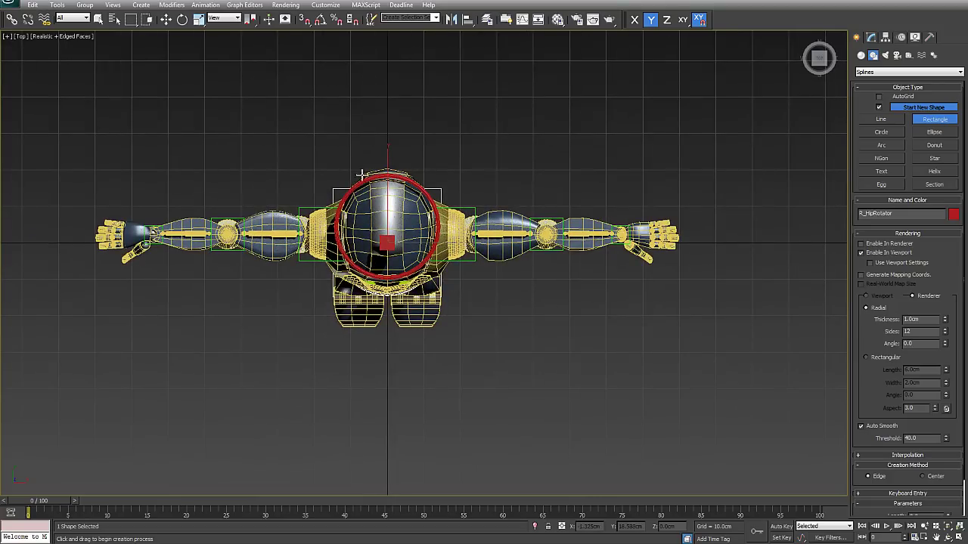
key(F3)
drag(323, 171, 453, 301)
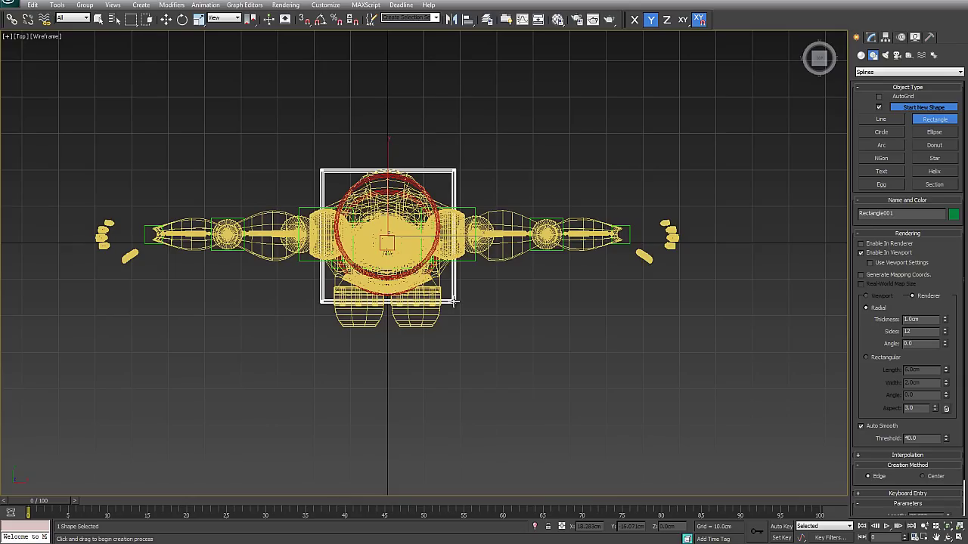
Step: Move the rectangle up to the hips in the Front view, to about Z 75.74 cm
key(w)
key(f)
middle_drag(439, 296, 461, 274)
drag(341, 431, 360, 154)
scroll(358, 203, up, 10)
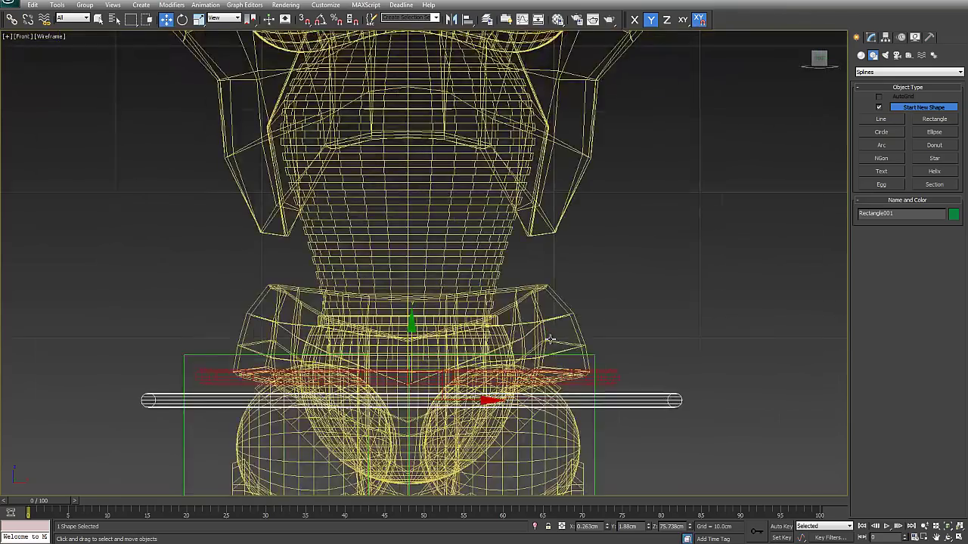
Step: Align the rectangle's pivot to the pivot of M_Torso_Bottom in X, Y and Z position
middle_drag(551, 339, 535, 223)
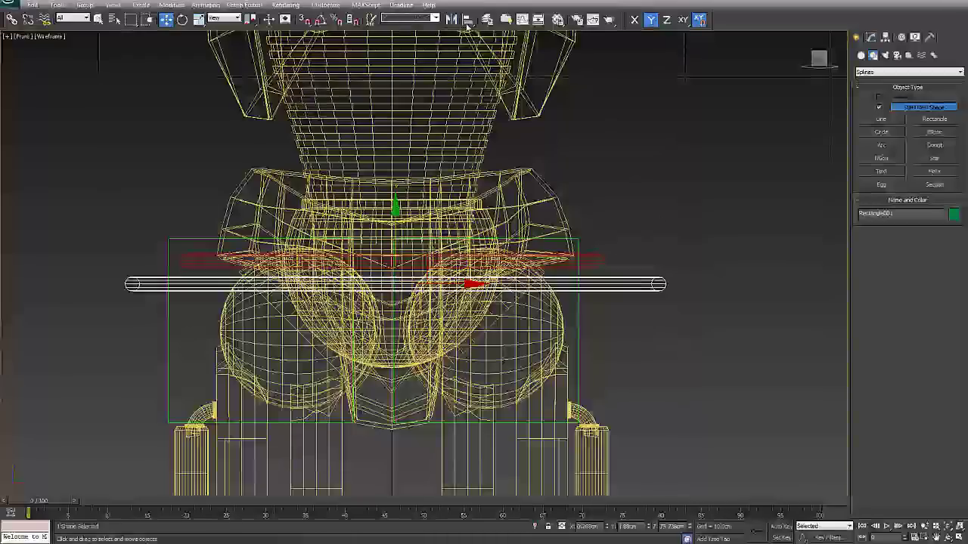
click(468, 19)
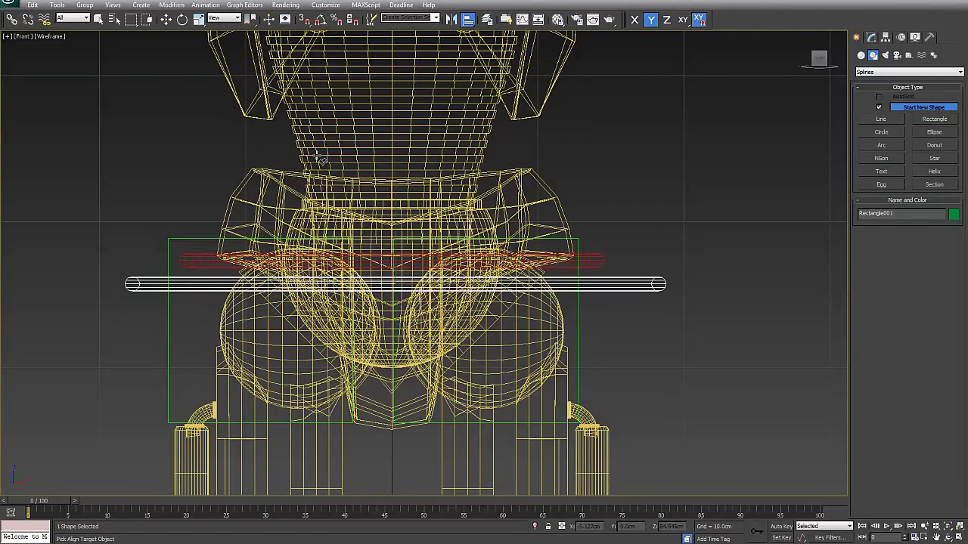
click(317, 157)
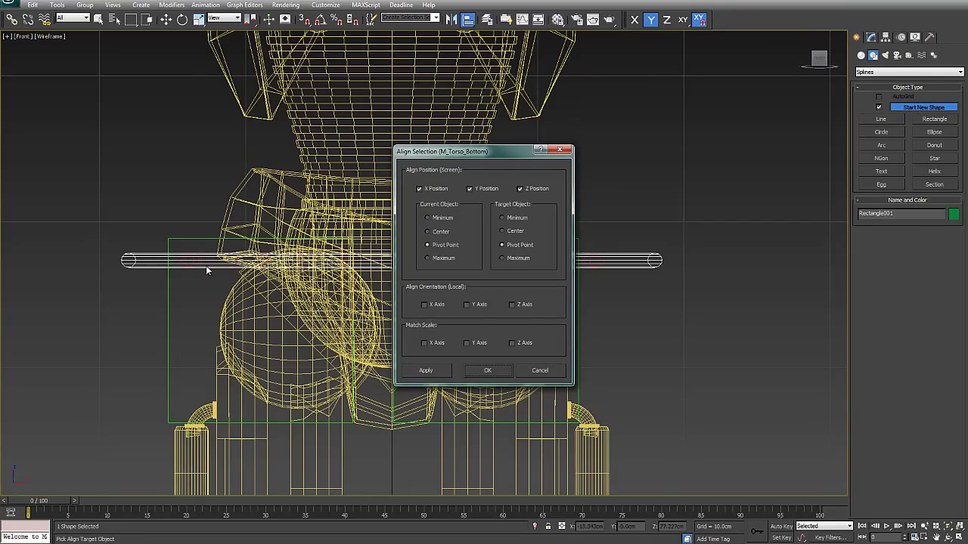
click(487, 372)
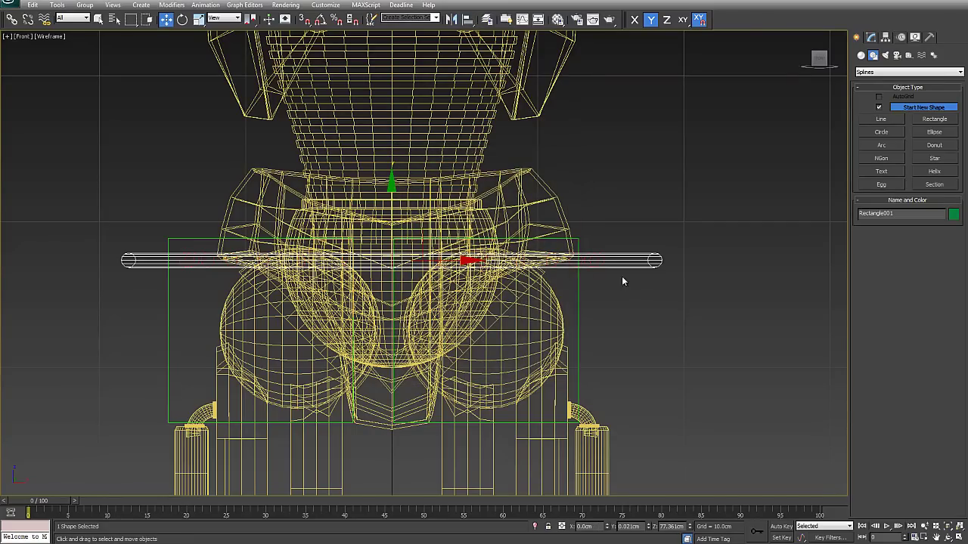
Step: Lower the rectangle to about Z 76.19 cm and raise the R_HipRotator circle to about Z 80.12 cm
drag(390, 197, 392, 214)
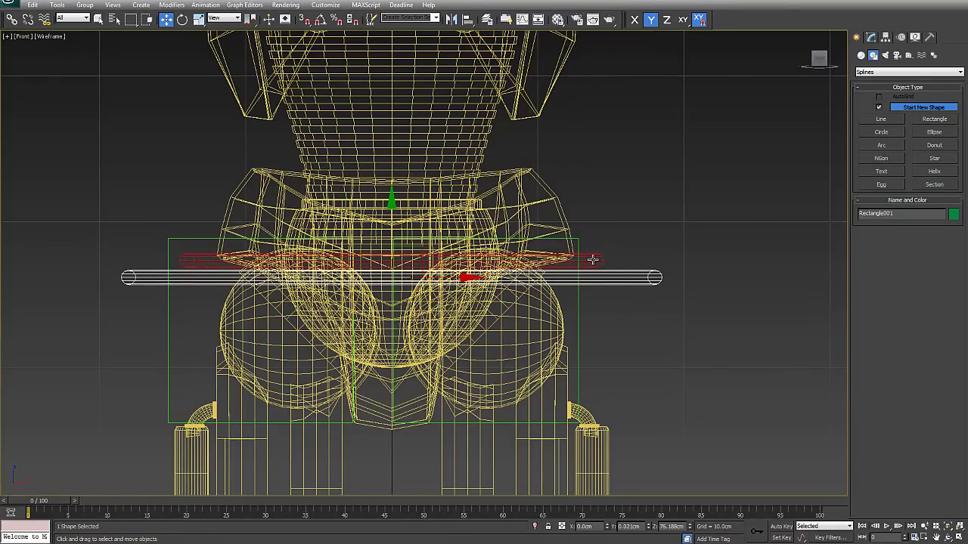
click(593, 259)
drag(392, 209, 392, 170)
Step: Realign the rectangle to the lower torso's pivot, leaving the R_HipRotator circle above it
click(607, 278)
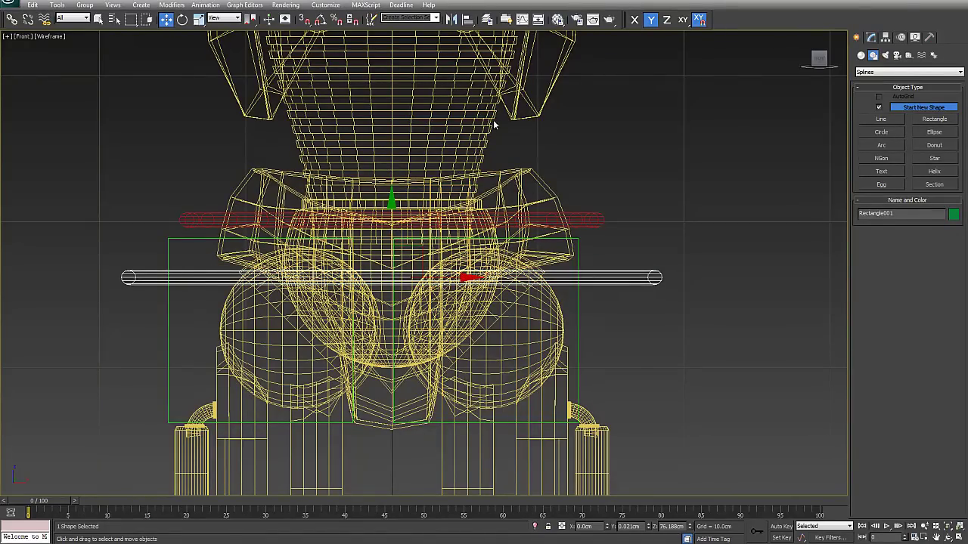
click(469, 19)
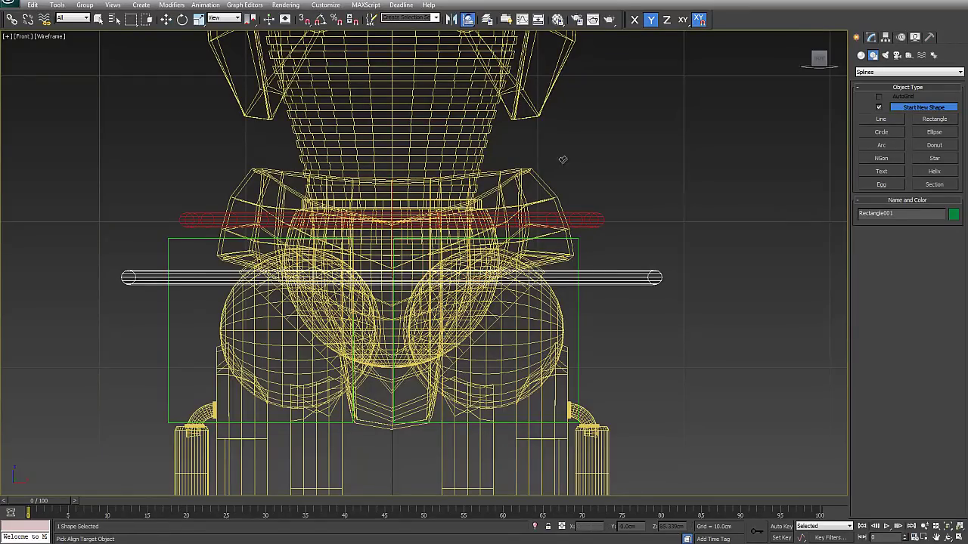
click(488, 132)
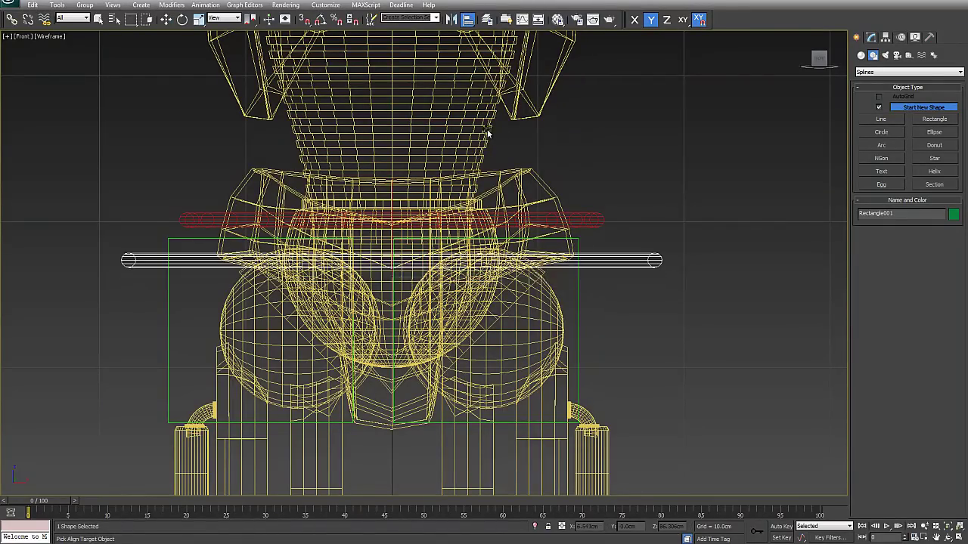
click(496, 373)
key(w)
Step: Change the rectangle's object color to dark red in shaded display and deselect it
mouse_move(473, 230)
alt+middle_down()
mouse_move(561, 411)
mouse_move(482, 295)
alt+middle_up()
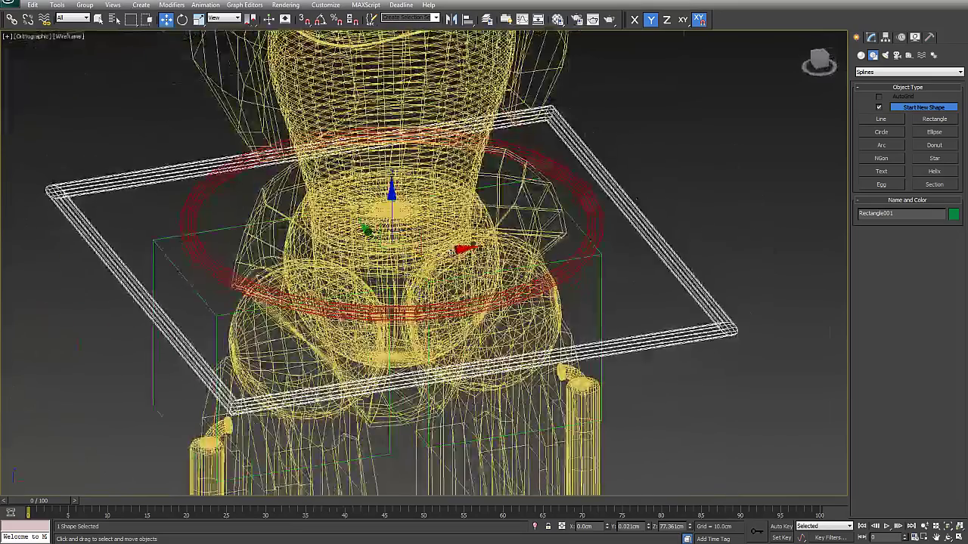
key(F3)
scroll(483, 295, down, 3)
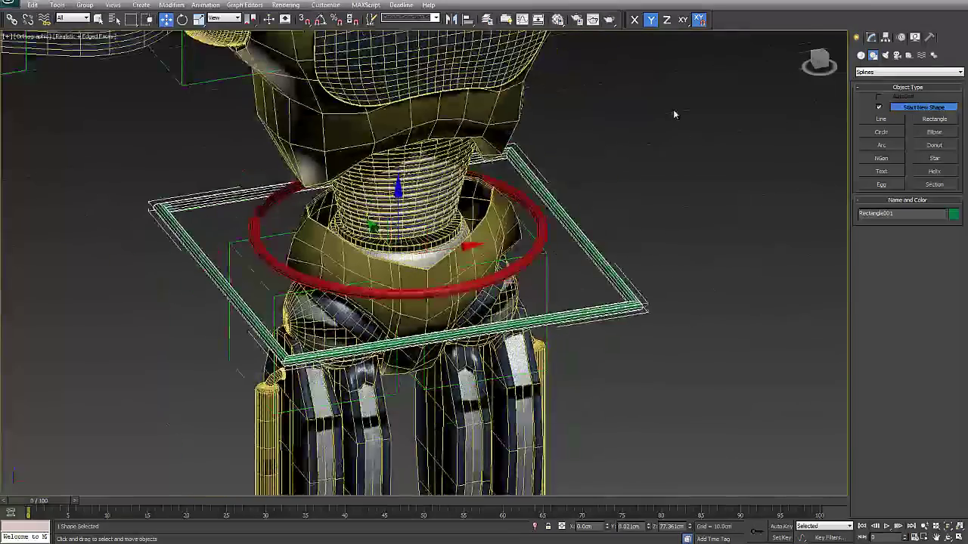
click(871, 37)
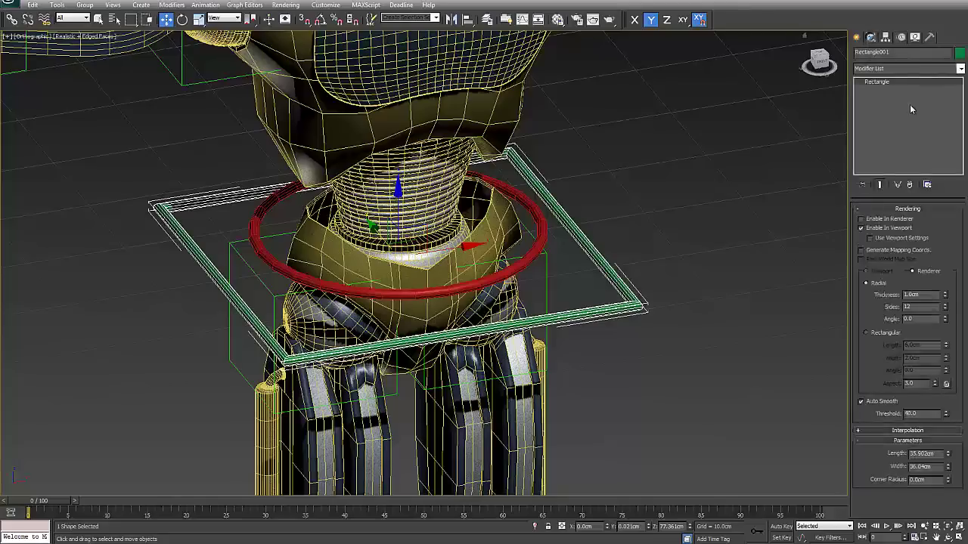
click(959, 52)
click(561, 355)
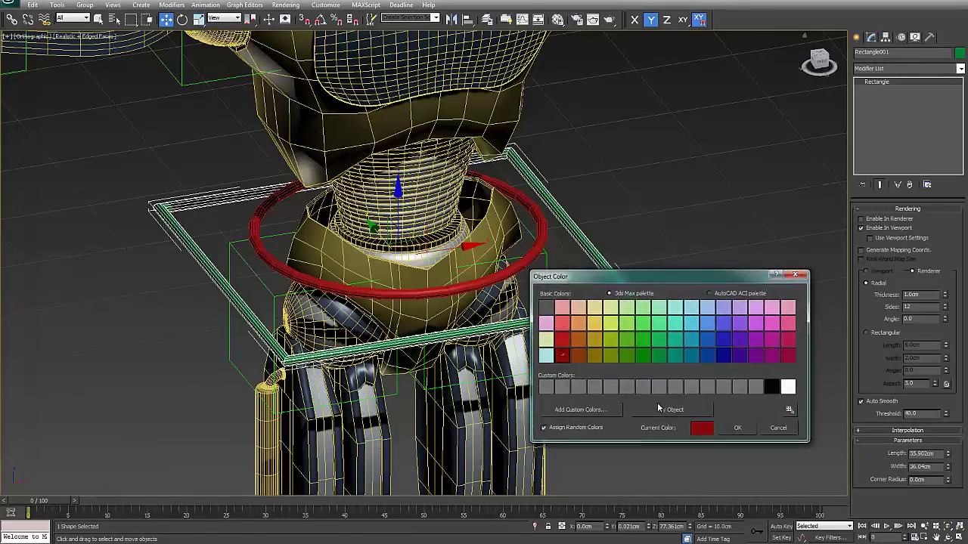
click(737, 428)
click(609, 248)
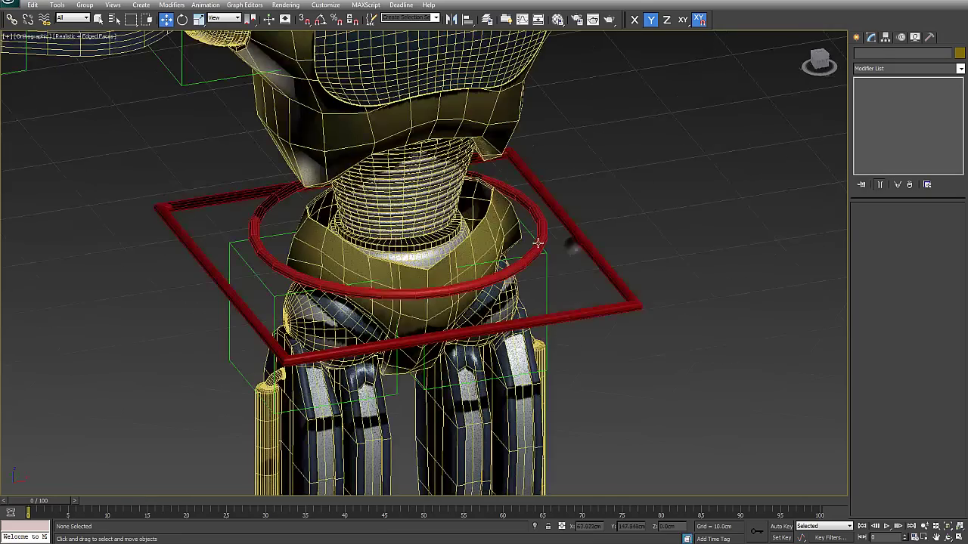
Step: Rename the rectangle around the hips as R_CoG and deselect it
click(541, 241)
alt+middle_drag(562, 281, 520, 282)
scroll(520, 282, down, 3)
click(519, 282)
scroll(521, 283, up, 3)
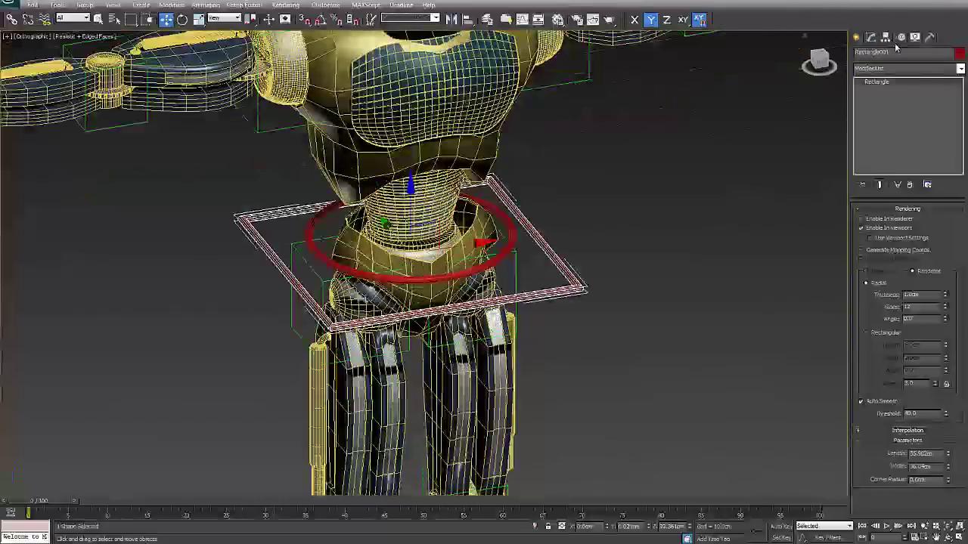
drag(898, 53, 758, 56)
text(R_CoG)
click(593, 239)
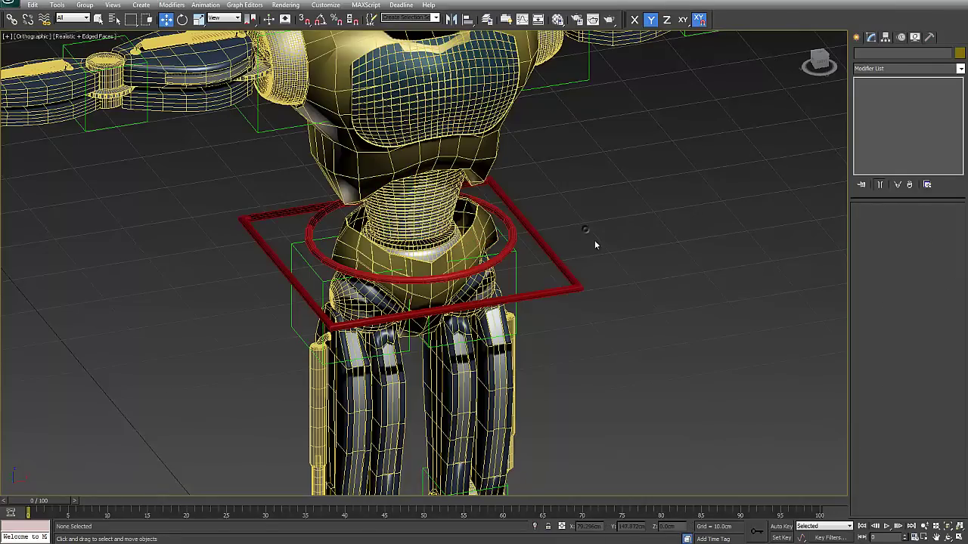
Step: Examine the R_CoG rectangle and R_HipRotator circle around the hips, along with the legs and feet below
click(554, 290)
middle_drag(567, 292, 636, 253)
scroll(636, 253, down, 3)
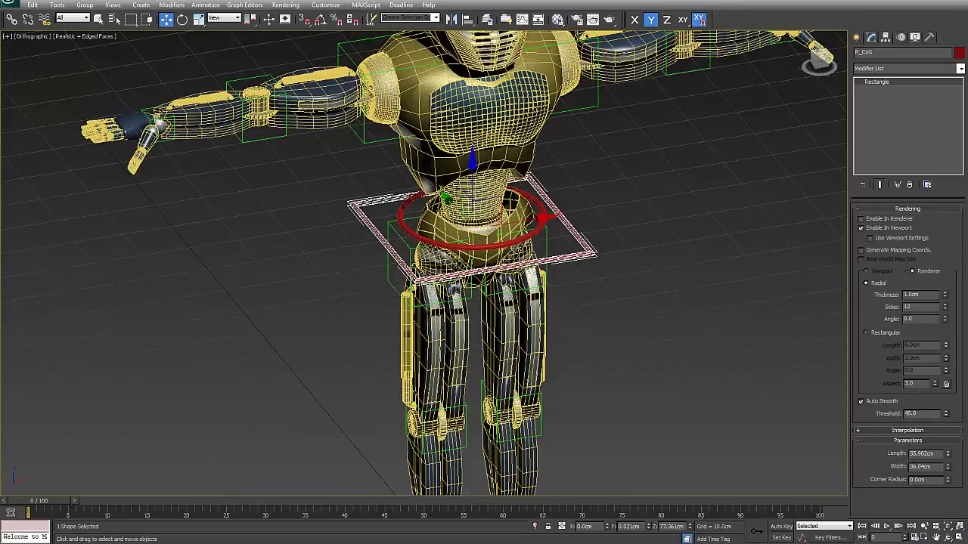
click(604, 274)
click(583, 256)
middle_drag(609, 277, 611, 228)
middle_drag(607, 342, 601, 306)
click(610, 224)
click(565, 171)
middle_drag(679, 424, 592, 310)
scroll(533, 362, up, 2)
middle_drag(533, 362, 542, 427)
scroll(542, 424, down, 2)
click(487, 82)
middle_drag(652, 346, 658, 376)
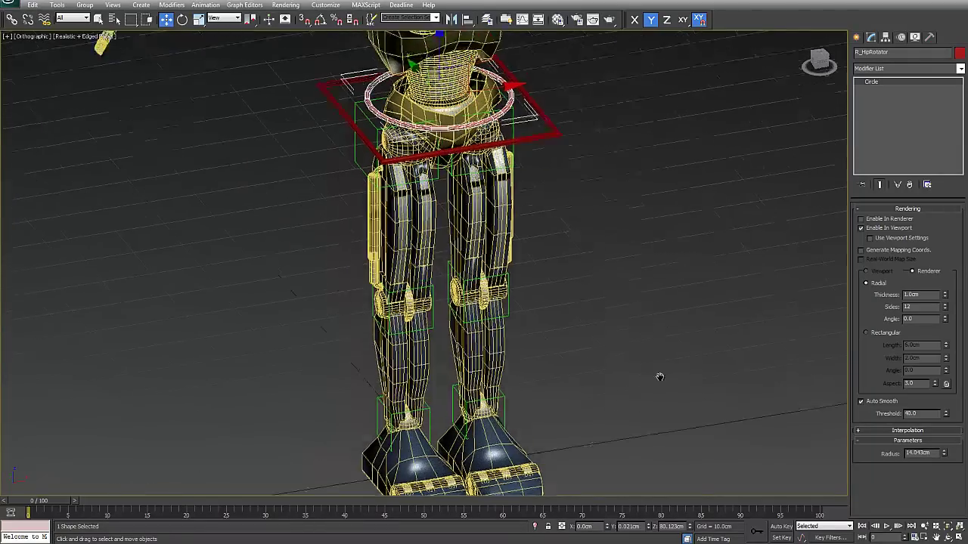
Step: Copy the R_HipRotator circle straight down to the feet and name the copy R_MasterCharacter
scroll(658, 374, down, 2)
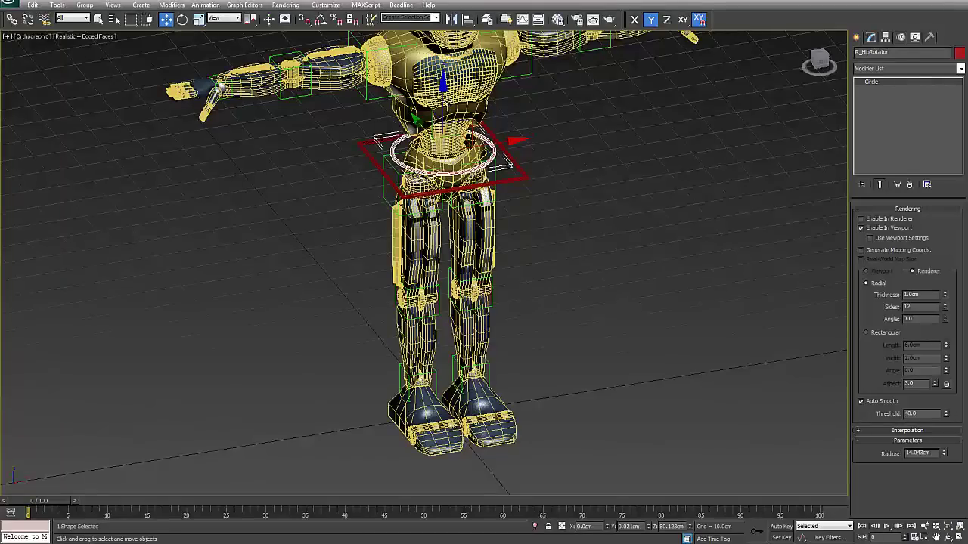
shift+drag(443, 130, 442, 395)
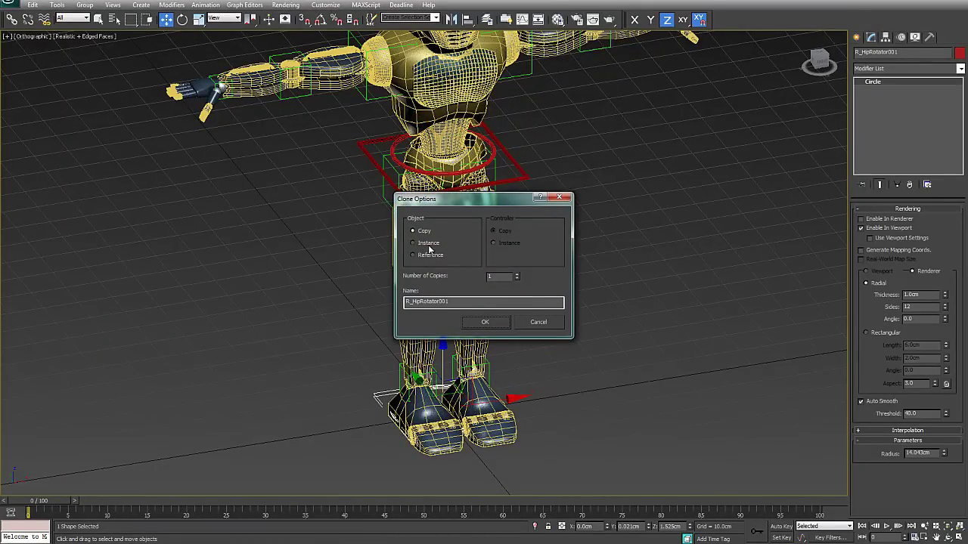
drag(456, 300, 413, 303)
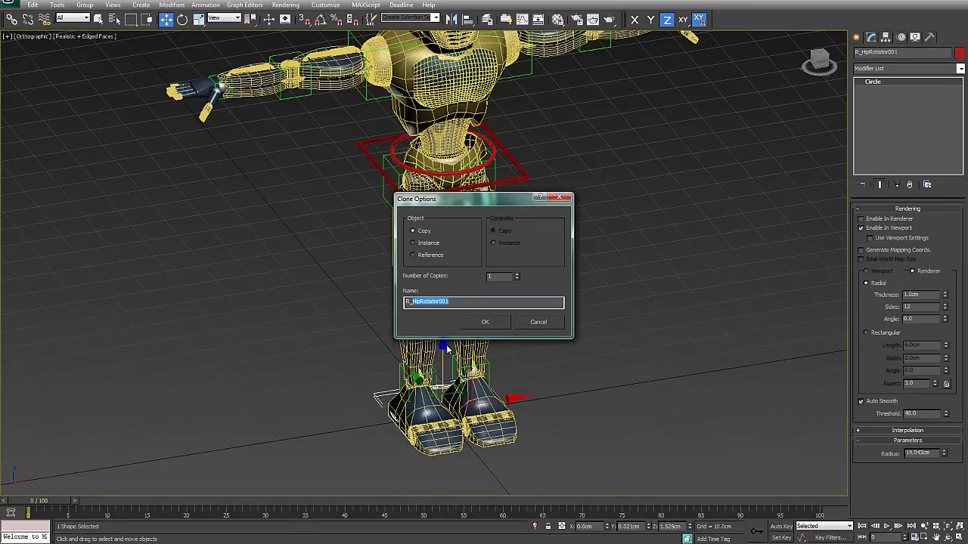
text(MasterCharacter)
click(484, 323)
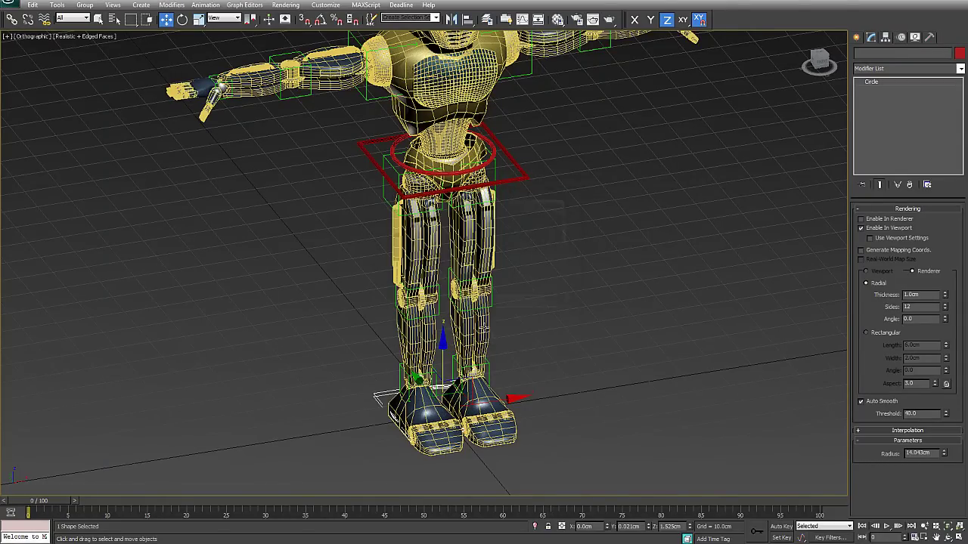
Step: In the left view, lower the R_MasterCharacter circle to the soles of the feet, at a height of about 0.43 cm
key(l)
key(z)
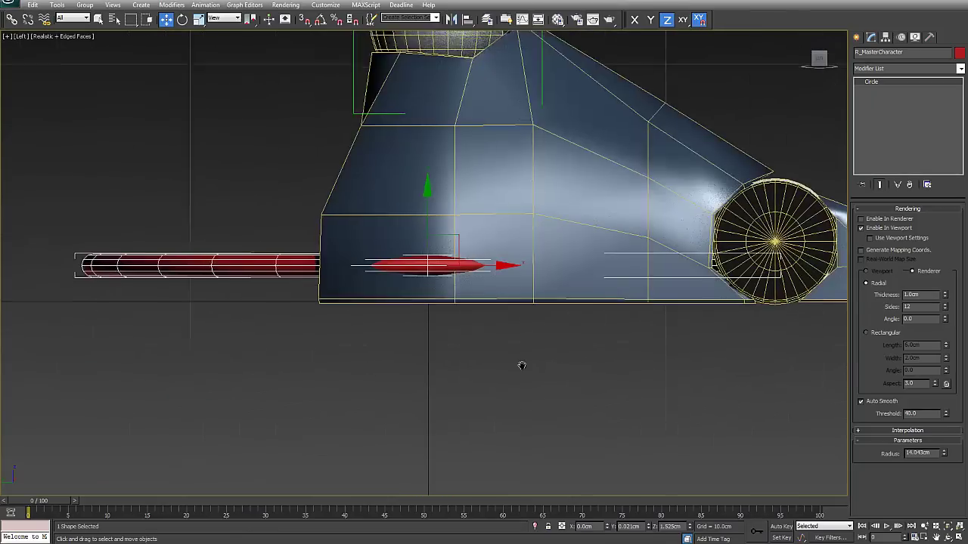
middle_drag(511, 392, 520, 410)
scroll(520, 408, up, 6)
drag(459, 157, 459, 238)
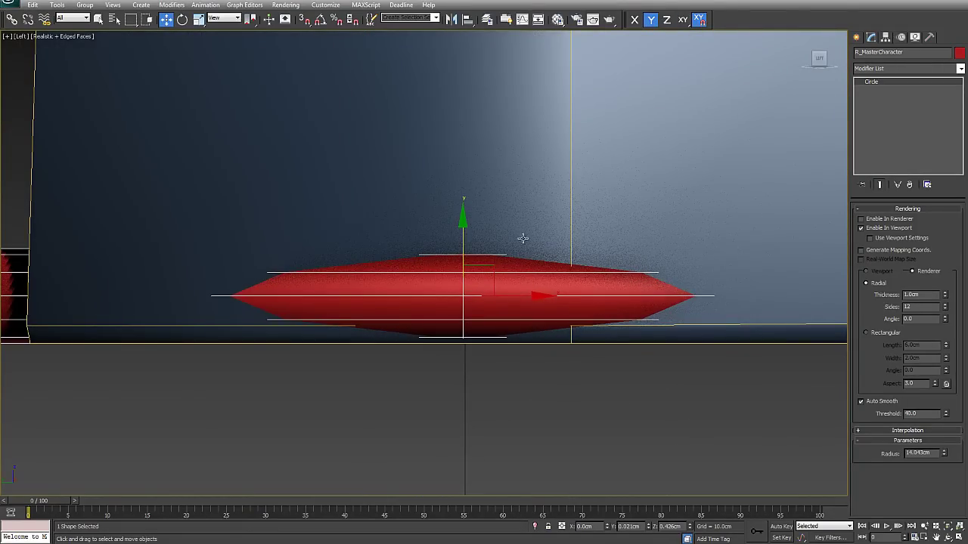
scroll(522, 238, down, 10)
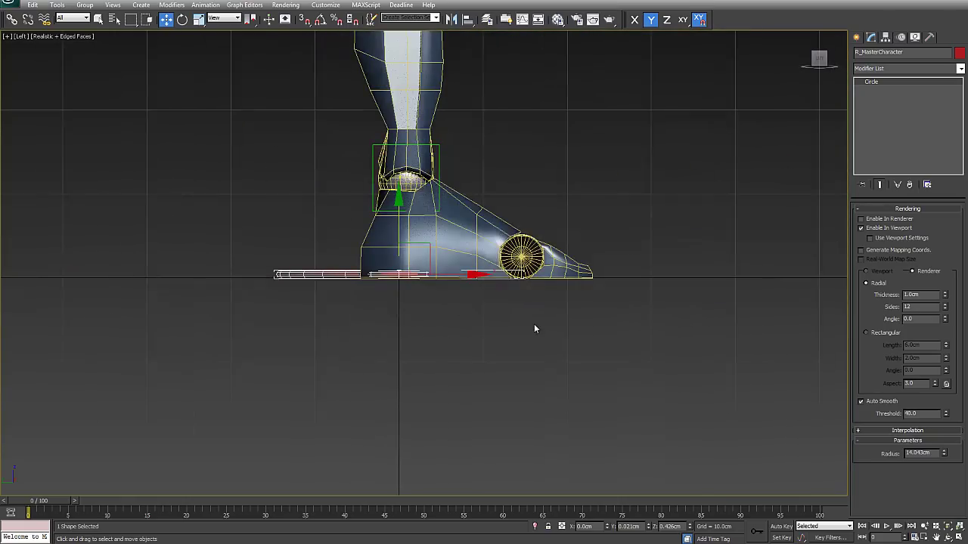
Step: Enlarge the R_MasterCharacter circle around the feet to a radius of about 47.8 cm
drag(944, 453, 935, 285)
alt+middle_drag(722, 295, 651, 330)
scroll(654, 331, down, 8)
scroll(500, 300, up, 4)
drag(944, 454, 944, 461)
alt+middle_drag(590, 394, 553, 389)
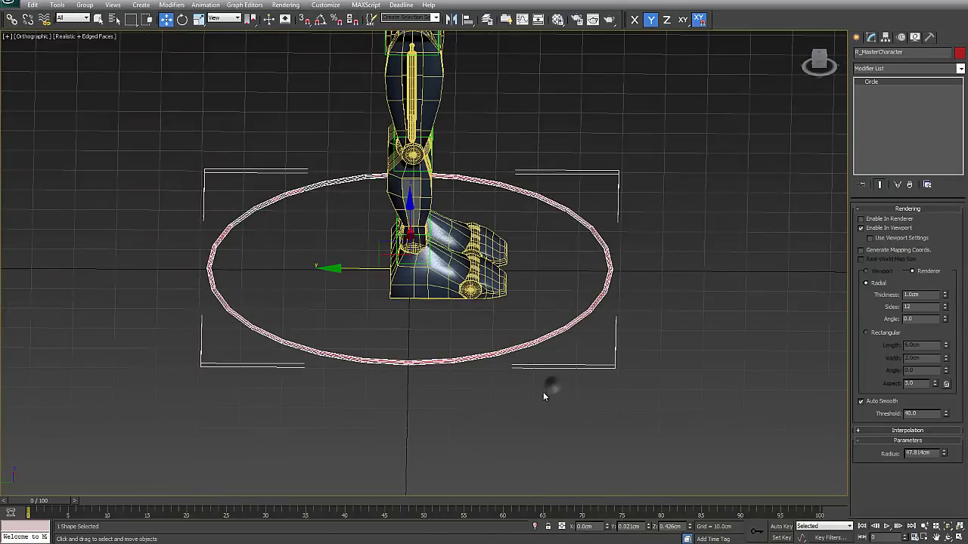
Step: From the left view, enable pivot-only editing for the R_MasterCharacter circle and roughly reposition its pivot vertically near the floor
key(l)
middle_drag(480, 307, 501, 117)
scroll(514, 401, up, 5)
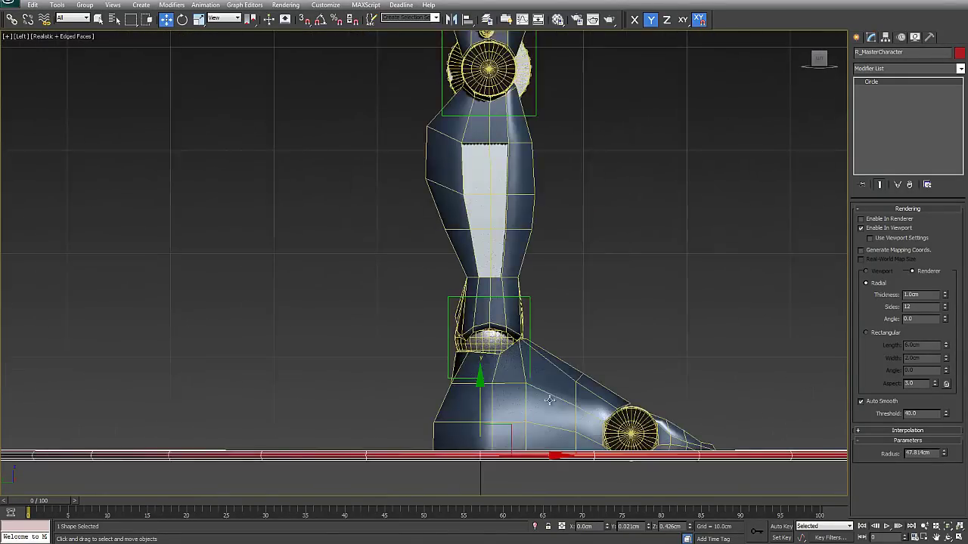
middle_drag(549, 400, 480, 238)
scroll(482, 259, up, 2)
middle_drag(520, 279, 521, 258)
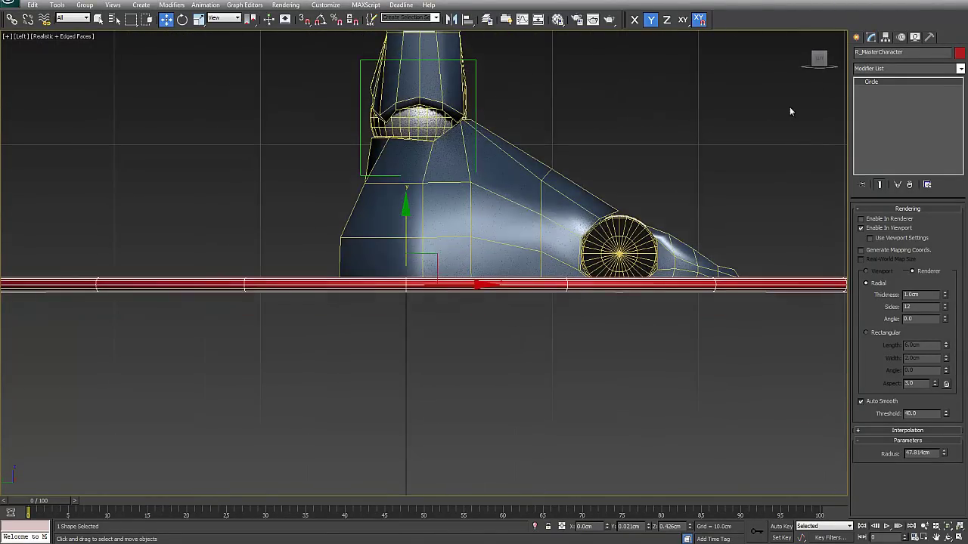
click(886, 37)
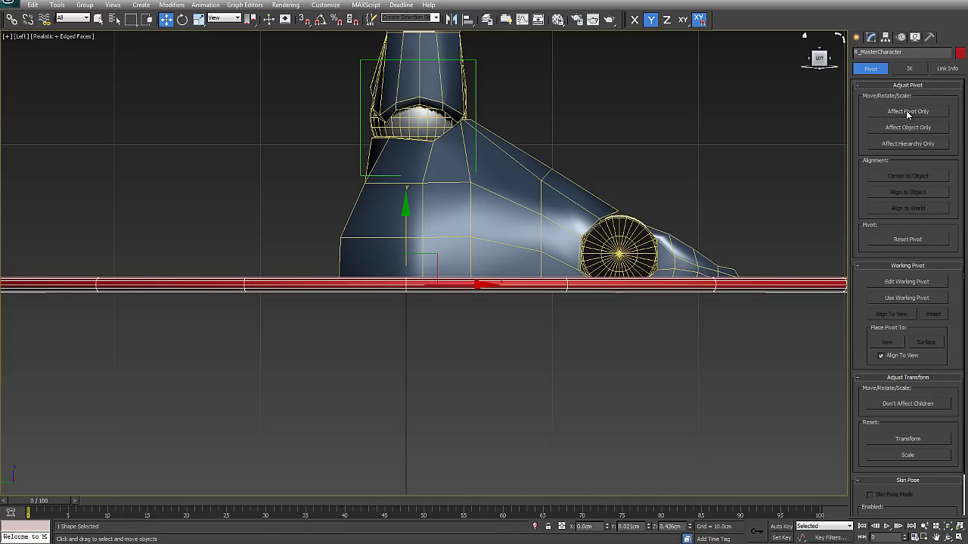
click(908, 112)
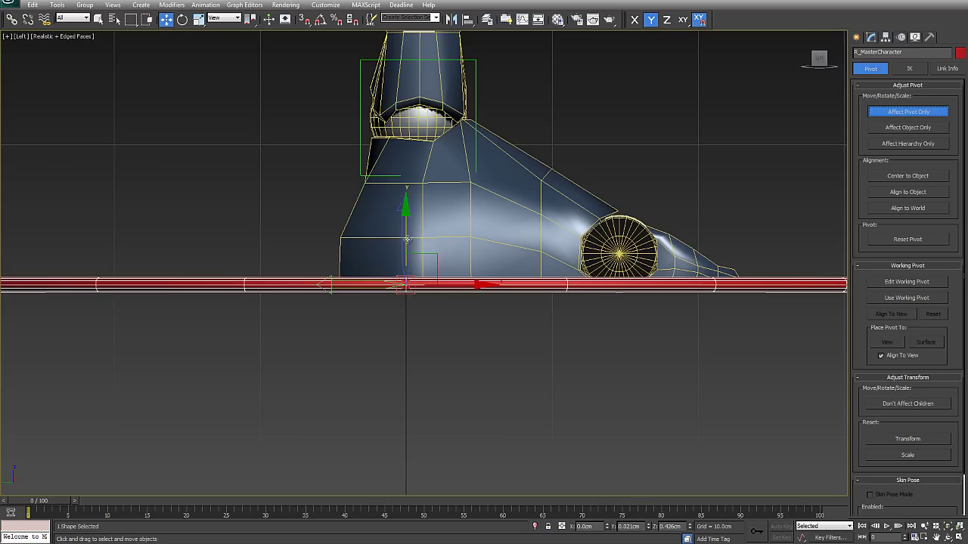
drag(407, 239, 406, 104)
drag(406, 148, 406, 282)
Step: In wireframe display, fine-tune the pivot onto the lower edge of the R_MasterCharacter circle's tube and leave pivot-only editing
scroll(412, 322, up, 10)
key(F3)
middle_drag(618, 269, 463, 288)
scroll(464, 288, down, 6)
scroll(424, 261, up, 6)
drag(442, 193, 459, 300)
scroll(462, 301, up, 2)
middle_drag(474, 310, 454, 243)
scroll(460, 267, up, 7)
middle_drag(548, 274, 376, 265)
drag(392, 231, 391, 229)
scroll(392, 229, down, 4)
click(906, 112)
scroll(661, 241, down, 3)
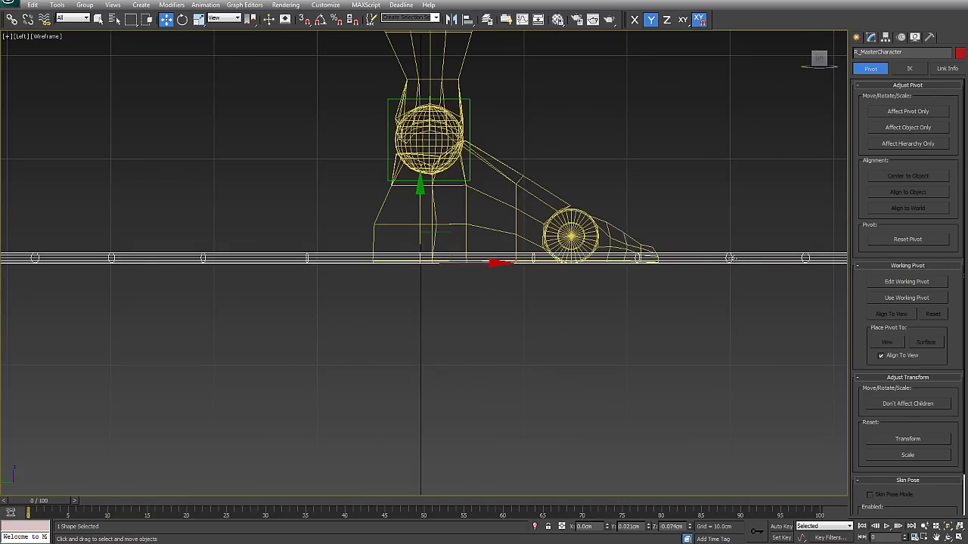
Step: Try moving the R_MasterCharacter circle slightly upward from the floor
click(676, 271)
click(731, 258)
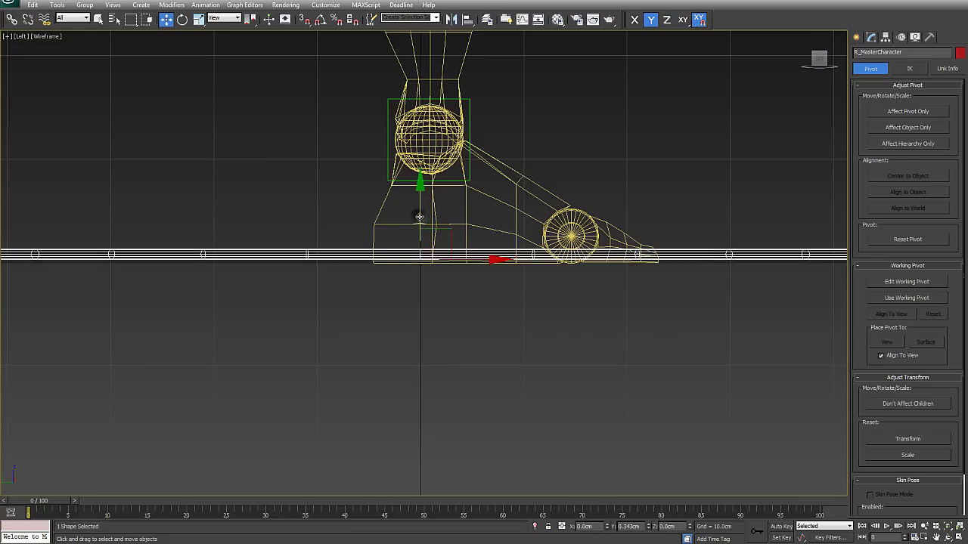
scroll(476, 248, down, 5)
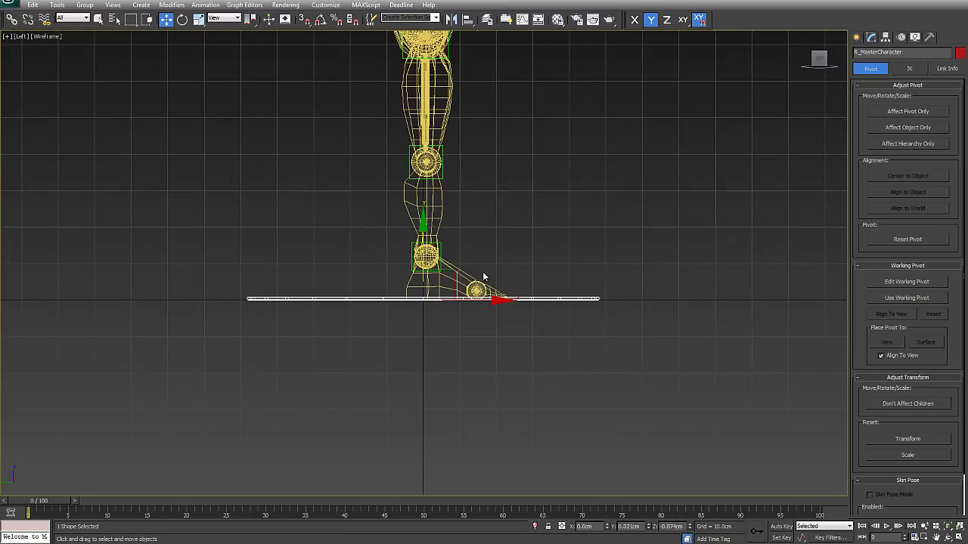
Step: Examine the R_MasterCharacter circle around the feet from several angles, together with the hip and head controllers
alt+middle_drag(534, 281, 446, 326)
alt+middle_drag(512, 333, 476, 317)
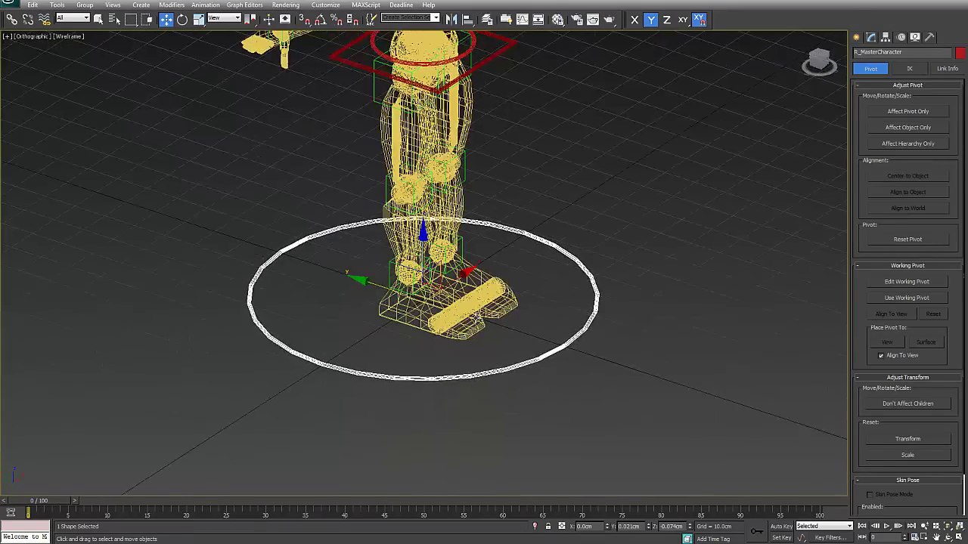
middle_drag(424, 282, 468, 287)
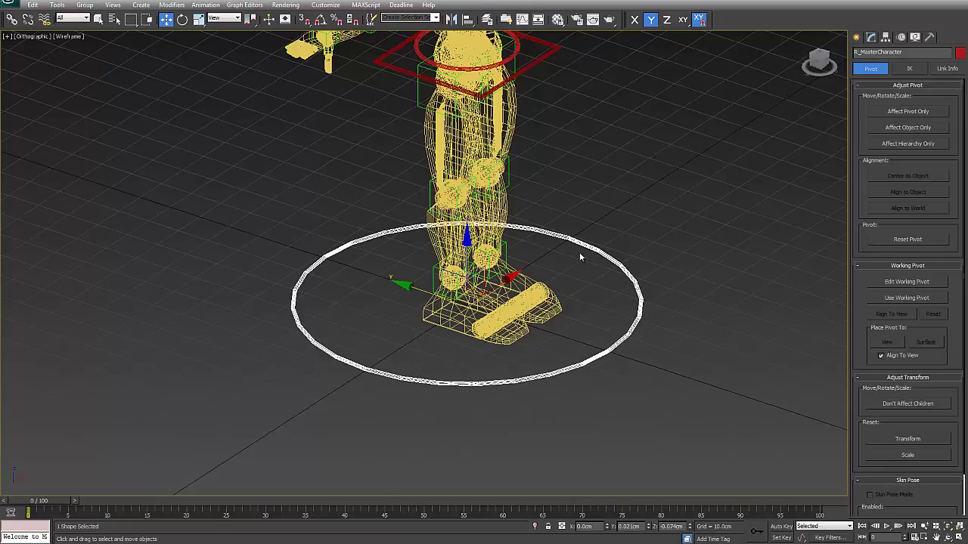
middle_drag(560, 224, 568, 284)
scroll(555, 389, down, 3)
alt+middle_drag(513, 260, 526, 342)
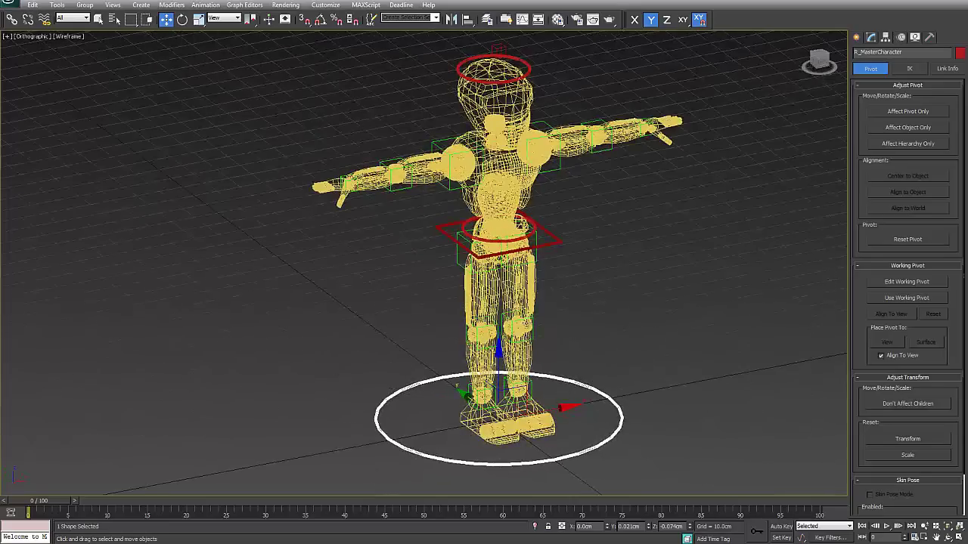
scroll(554, 349, up, 3)
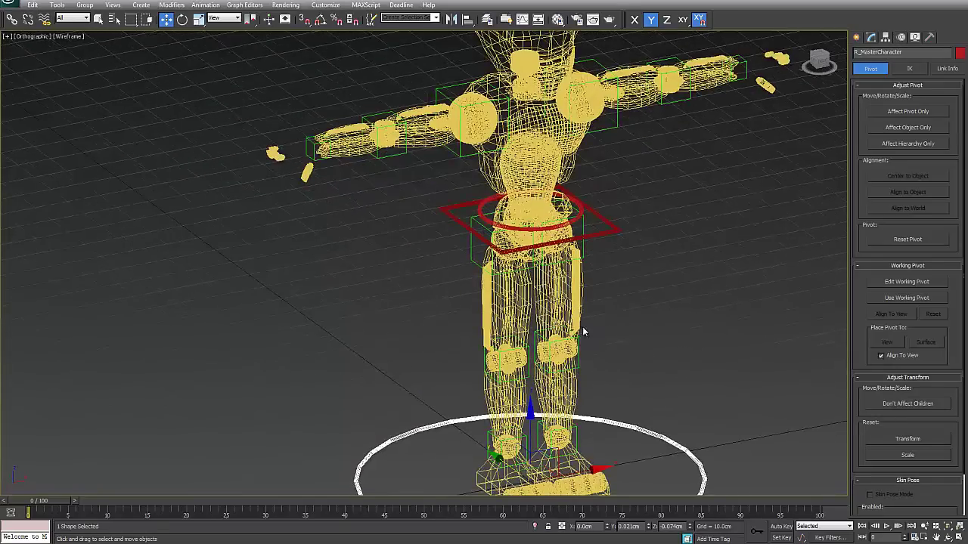
scroll(632, 337, down, 3)
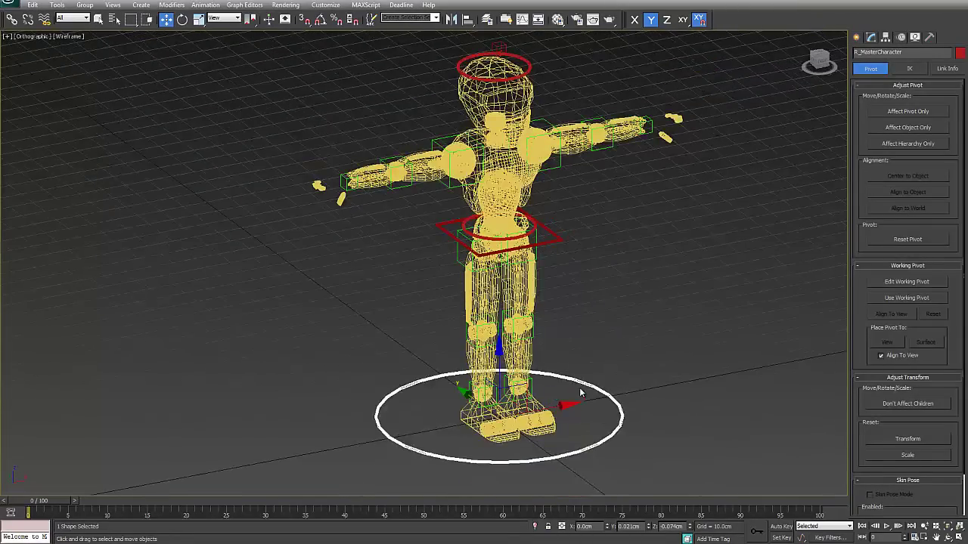
scroll(594, 386, up, 3)
alt+middle_drag(603, 384, 560, 278)
Step: In the left view, draw a circle of about 5.7 cm radius near the foot and move it onto the toe joint
key(l)
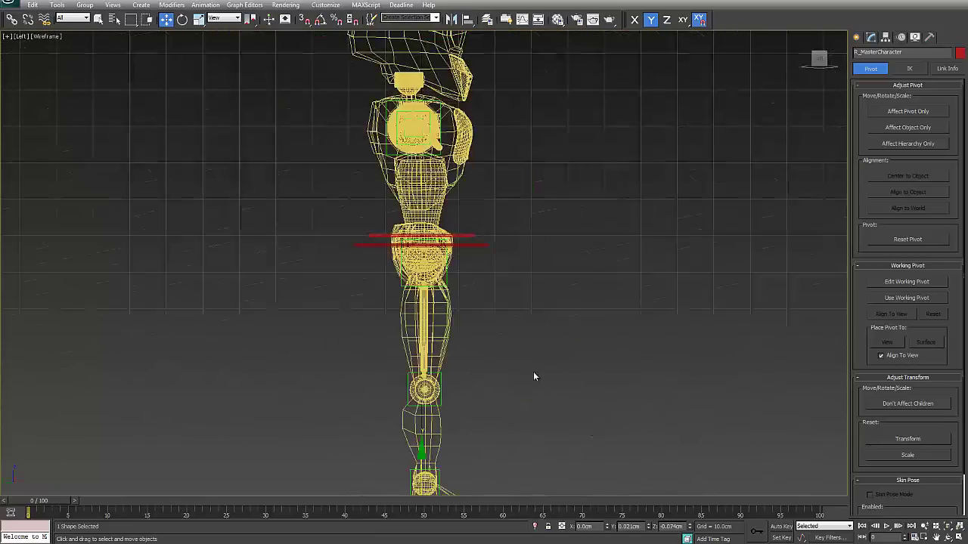
middle_drag(478, 282, 474, 222)
middle_drag(475, 303, 475, 295)
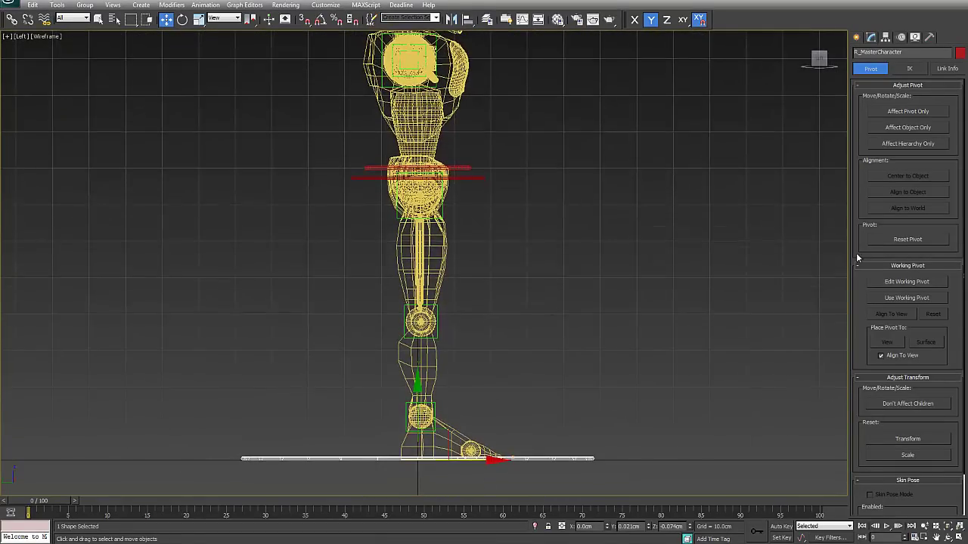
click(857, 36)
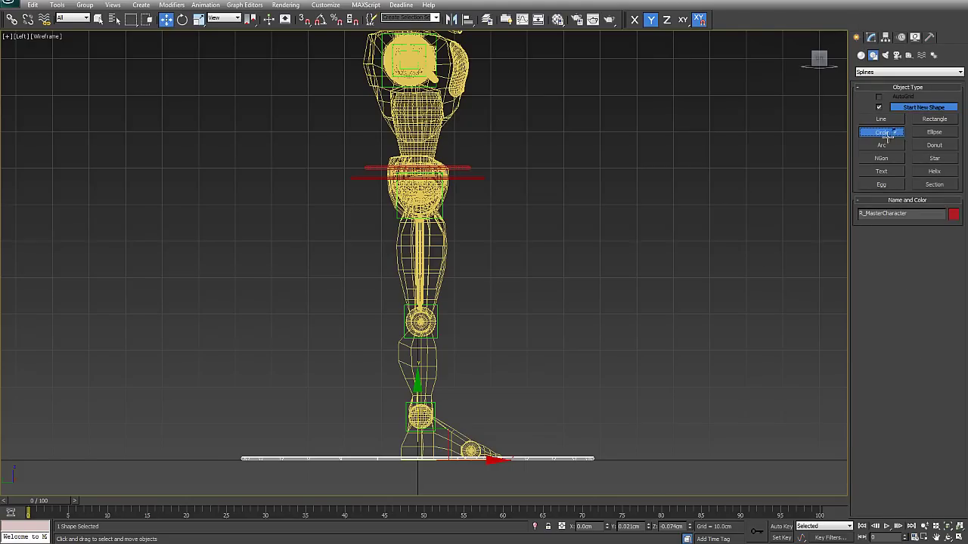
click(882, 132)
drag(544, 435, 543, 413)
right_click(577, 406)
middle_drag(558, 342, 551, 315)
drag(571, 378, 498, 393)
Step: Align the new circle to M_Right_Toes in X, Y and Z position, pivot point to pivot point
scroll(501, 422, up, 4)
middle_drag(501, 424, 486, 91)
scroll(605, 228, up, 6)
middle_drag(658, 229, 537, 250)
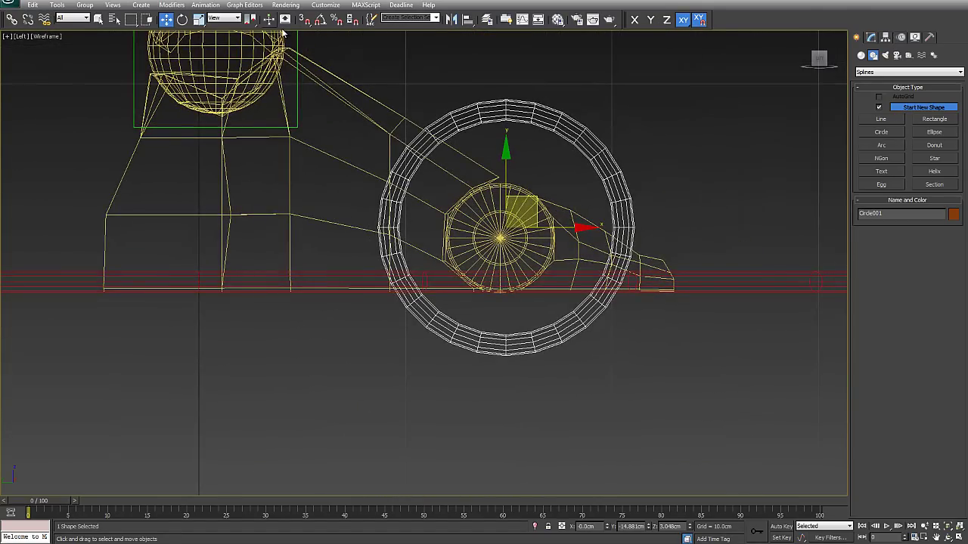
click(467, 20)
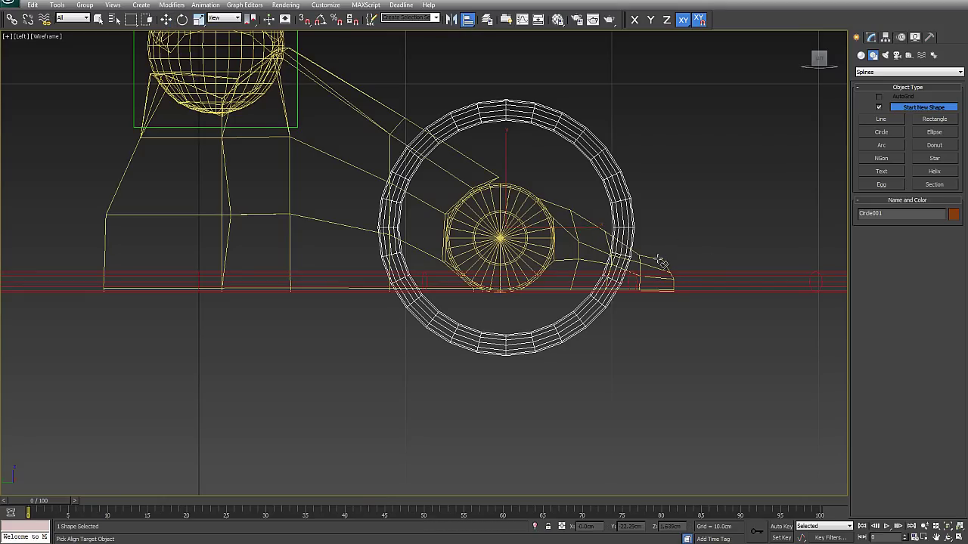
click(657, 261)
click(488, 370)
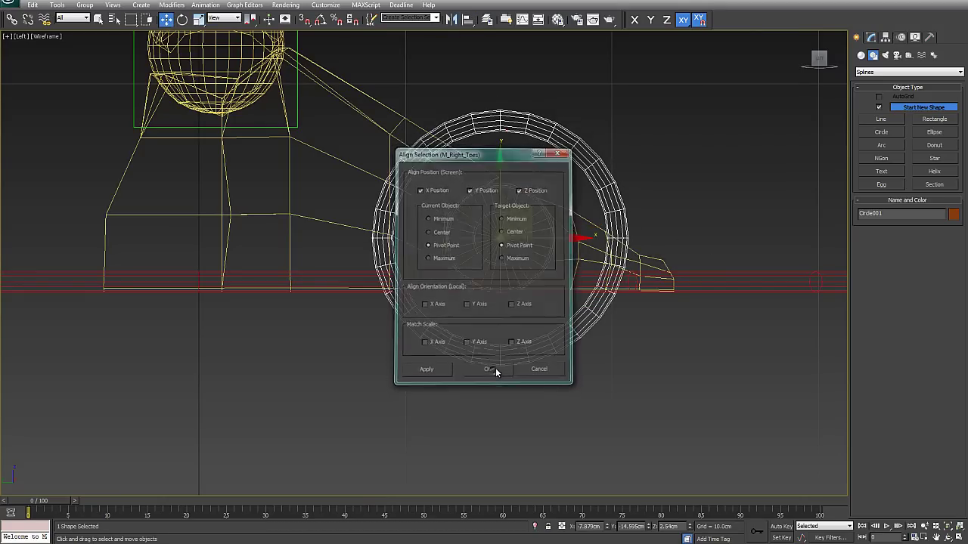
Step: Return to shaded display and enlarge the circle around the right toes to a radius of about 6.67 cm
scroll(648, 237, up, 5)
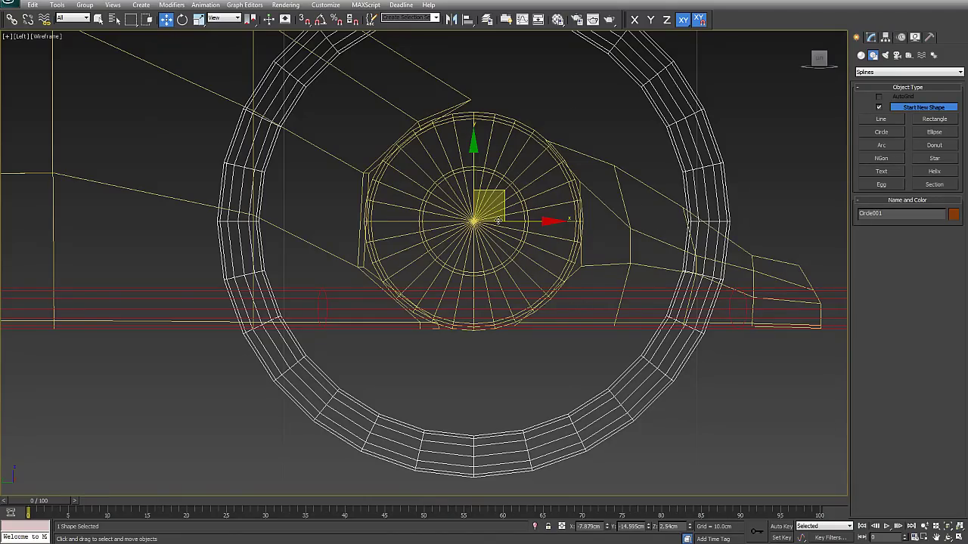
scroll(577, 227, down, 3)
mouse_move(580, 231)
alt+middle_down()
mouse_move(522, 174)
mouse_move(529, 261)
mouse_move(514, 215)
mouse_move(488, 186)
mouse_move(530, 254)
alt+middle_up()
key(F3)
click(871, 37)
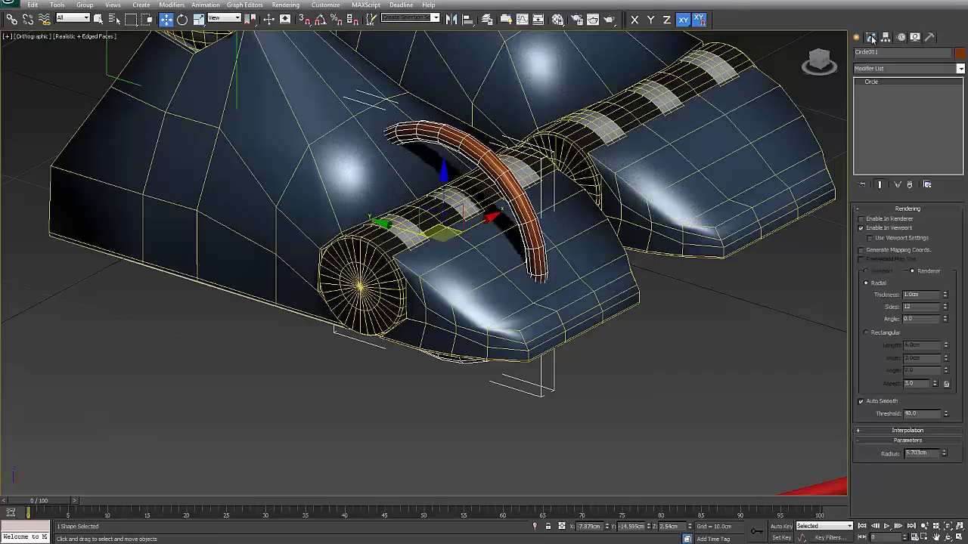
drag(945, 454, 944, 439)
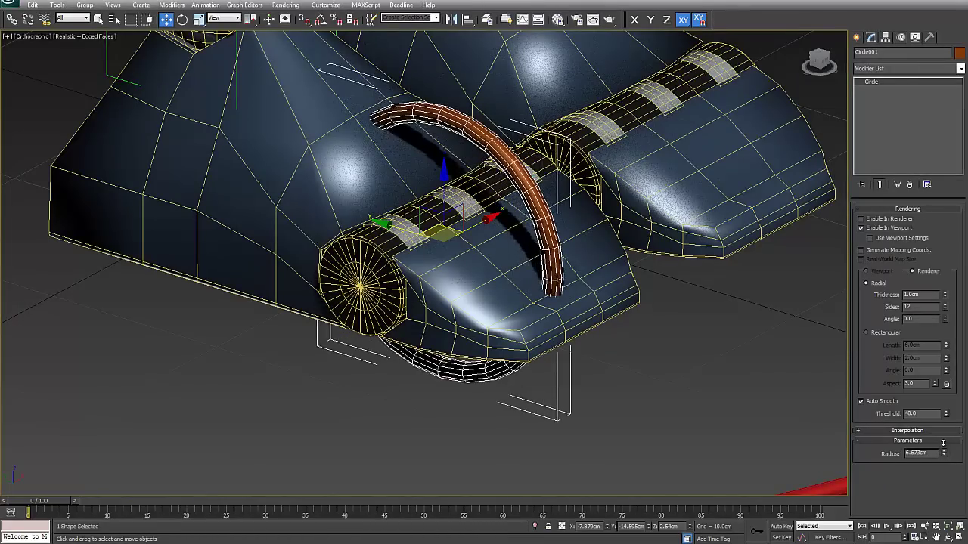
Step: Change the toe circle's object color to dark red
key(f)
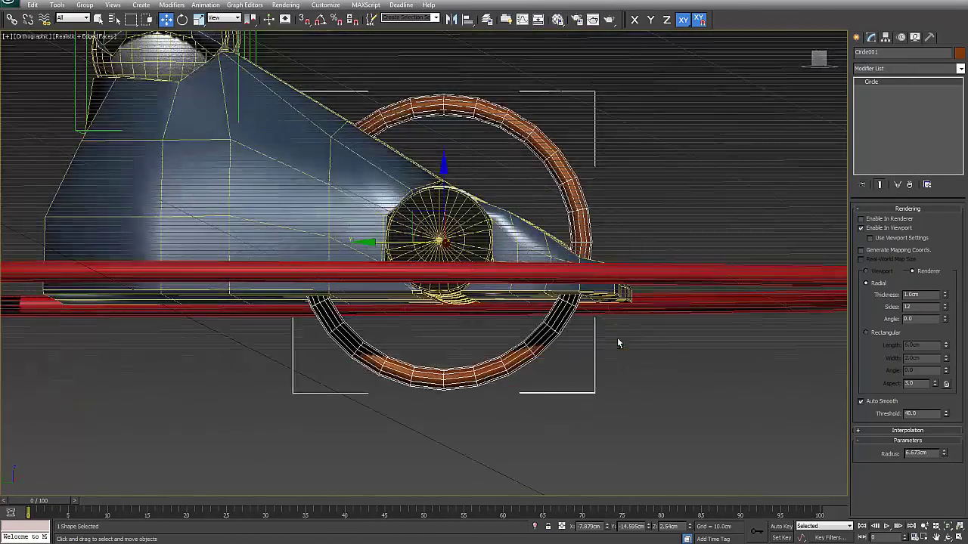
key(l)
middle_drag(586, 394, 523, 362)
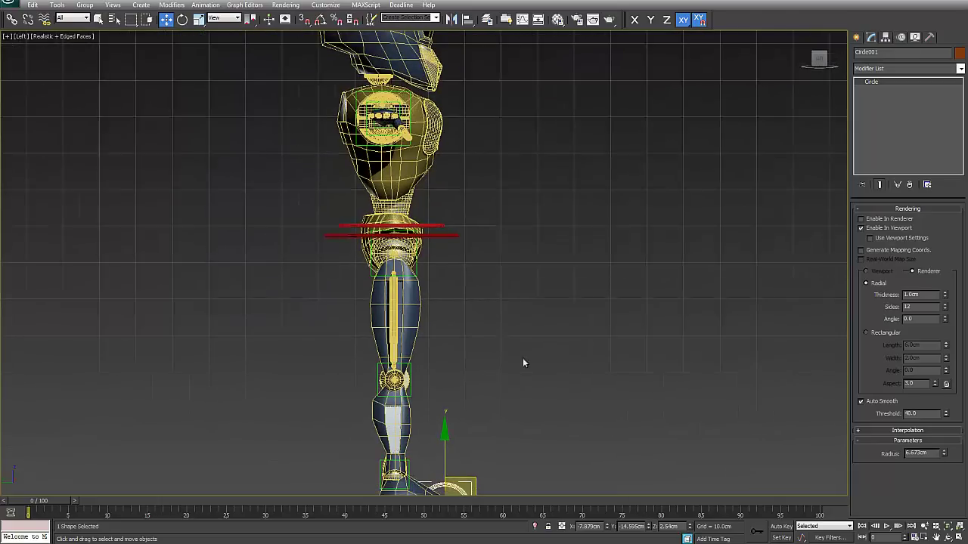
click(958, 55)
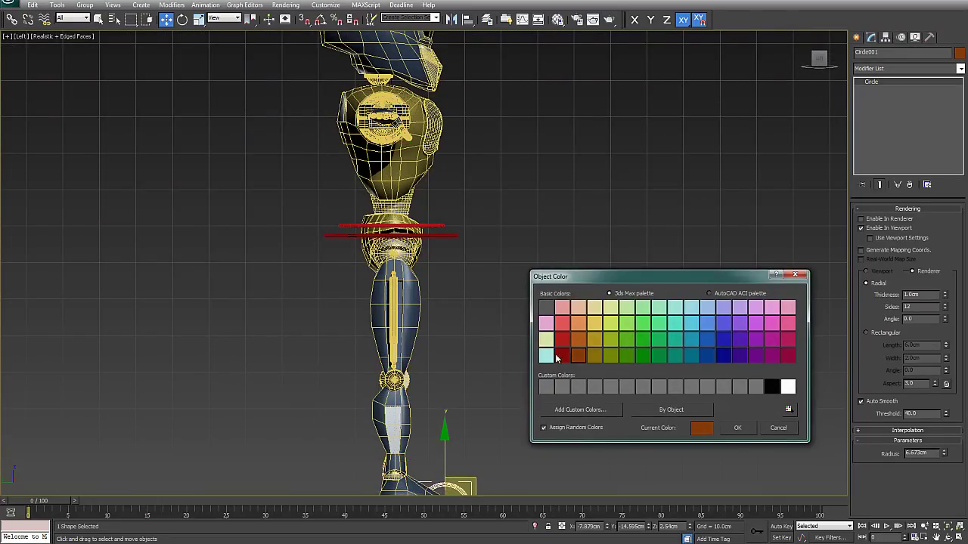
click(745, 429)
middle_drag(552, 335, 541, 326)
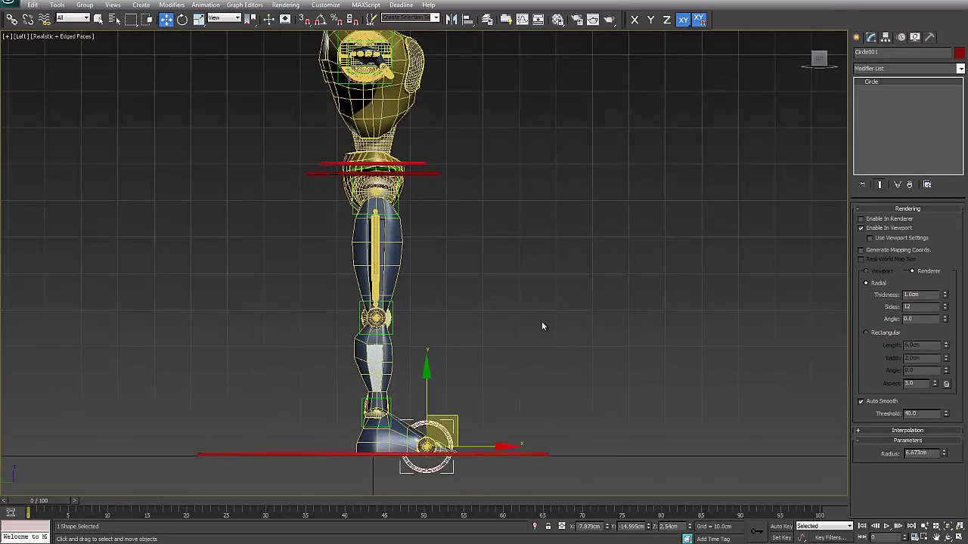
Step: Copy the right toes' circle along X to just outside the left foot, at about X 17.7 cm
key(t)
scroll(387, 318, up, 4)
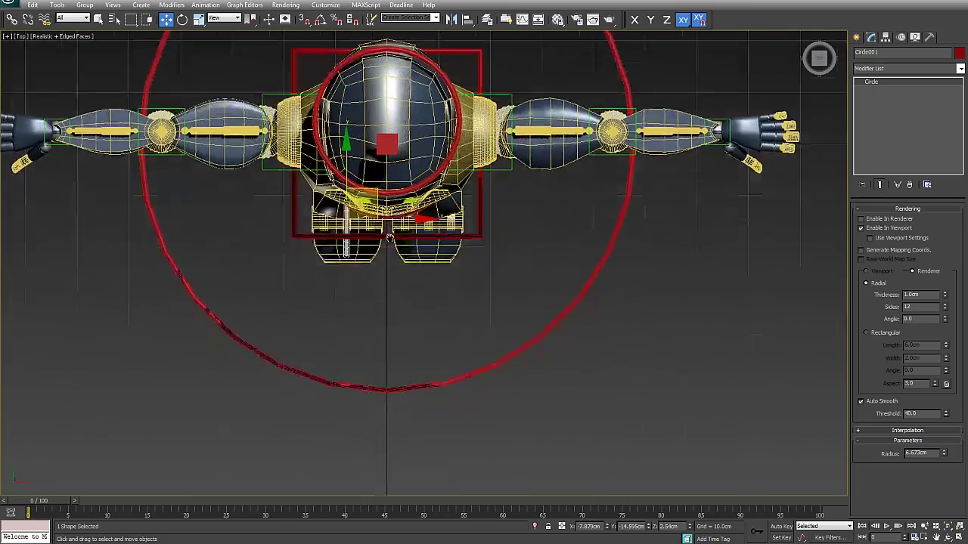
alt+middle_drag(386, 317, 567, 345)
scroll(399, 221, up, 5)
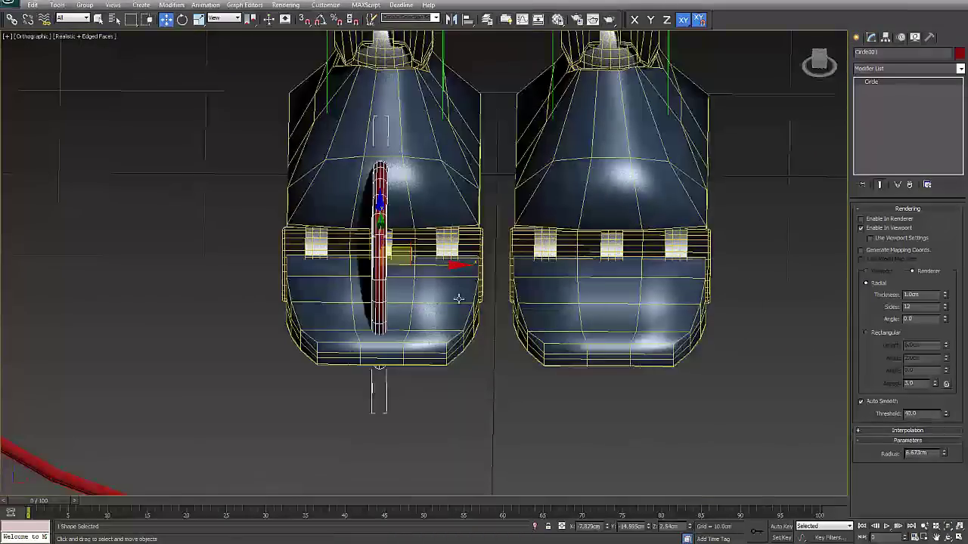
shift+drag(403, 193, 777, 194)
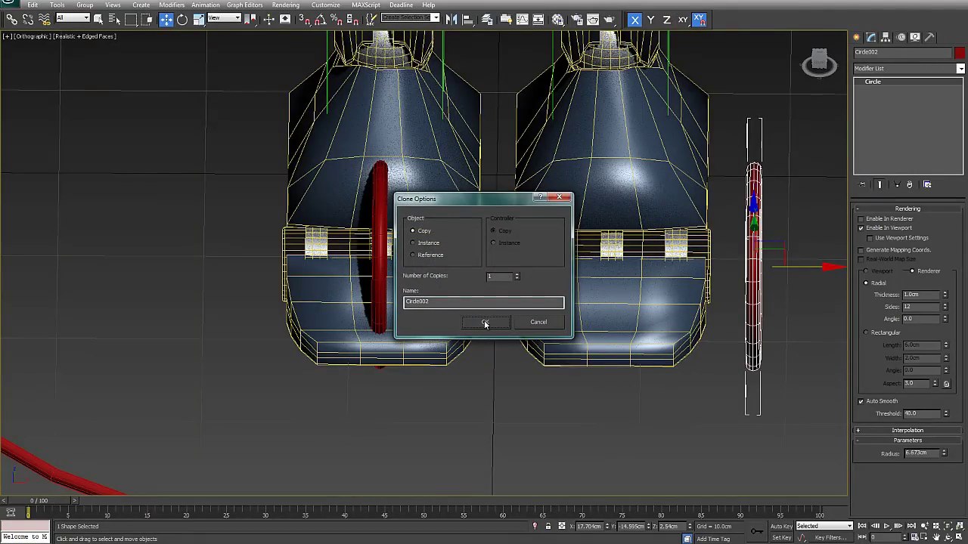
click(485, 323)
Step: Align the copied circle to M_Left_Toes in X, Y and Z position, pivot point to pivot point
click(469, 20)
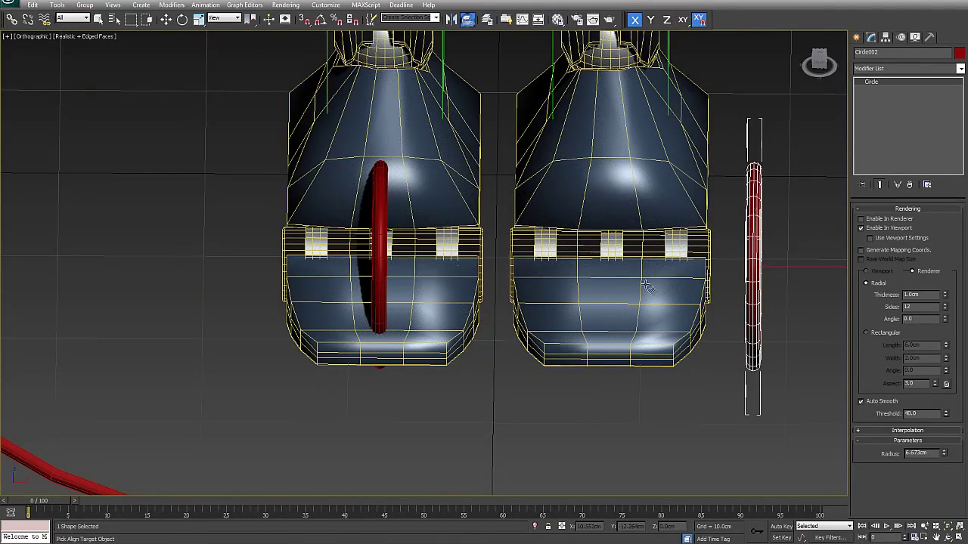
click(679, 365)
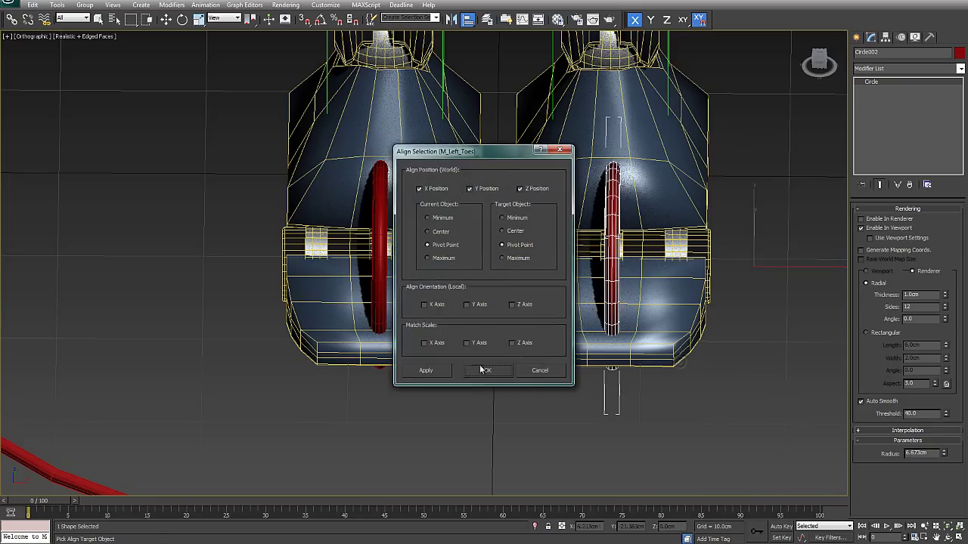
click(502, 372)
Step: Copy the R_HipRotator circle upward to the waist, at about Z 87.67 cm, and name the copy R_LowerTorso
alt+middle_drag(487, 281, 530, 272)
alt+middle_drag(415, 282, 473, 325)
scroll(446, 248, down, 2)
middle_drag(437, 248, 491, 384)
scroll(396, 202, down, 2)
middle_drag(396, 201, 416, 343)
scroll(408, 333, up, 2)
alt+middle_drag(377, 301, 423, 227)
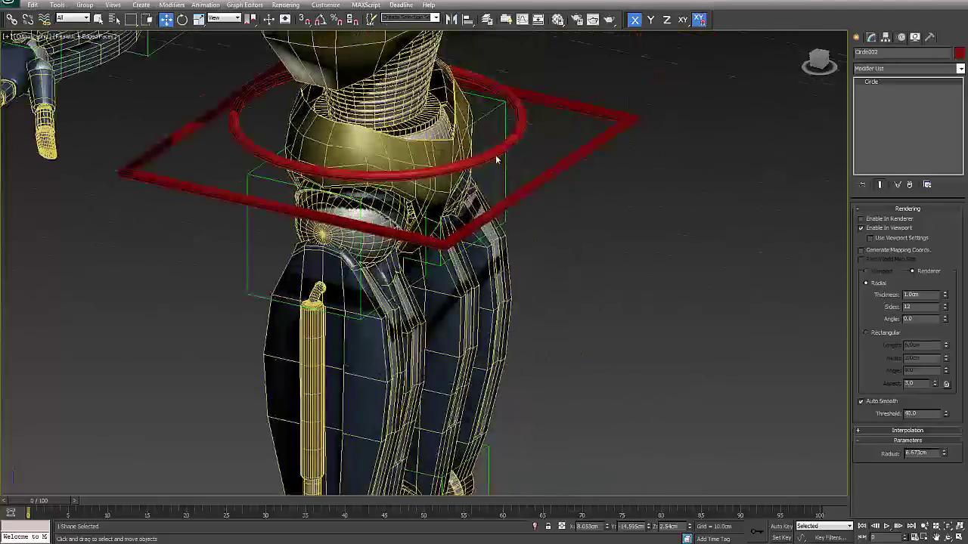
click(494, 165)
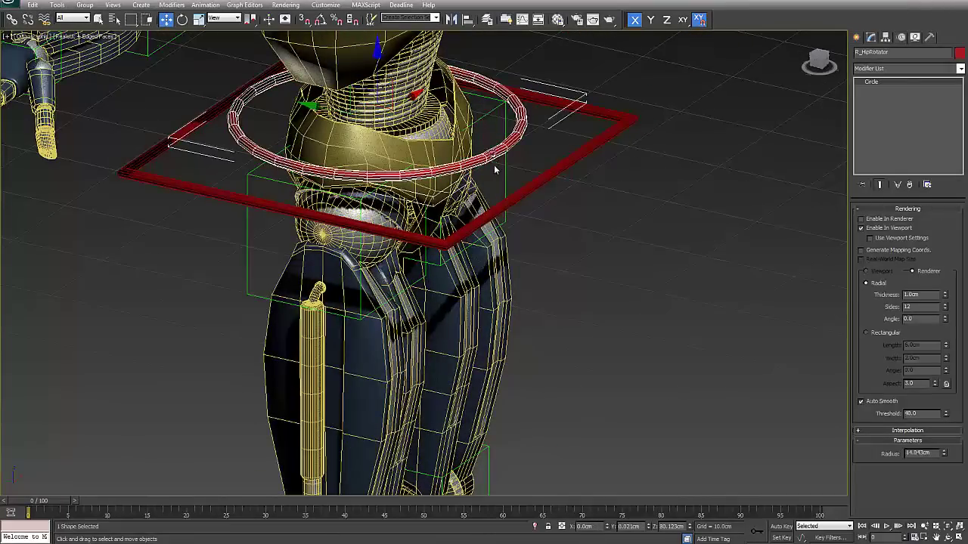
click(533, 182)
alt+middle_drag(533, 181, 499, 257)
scroll(494, 242, down, 3)
scroll(466, 201, up, 1)
mouse_move(466, 198)
alt+middle_down()
mouse_move(507, 257)
mouse_move(542, 253)
mouse_move(537, 241)
alt+middle_up()
click(577, 269)
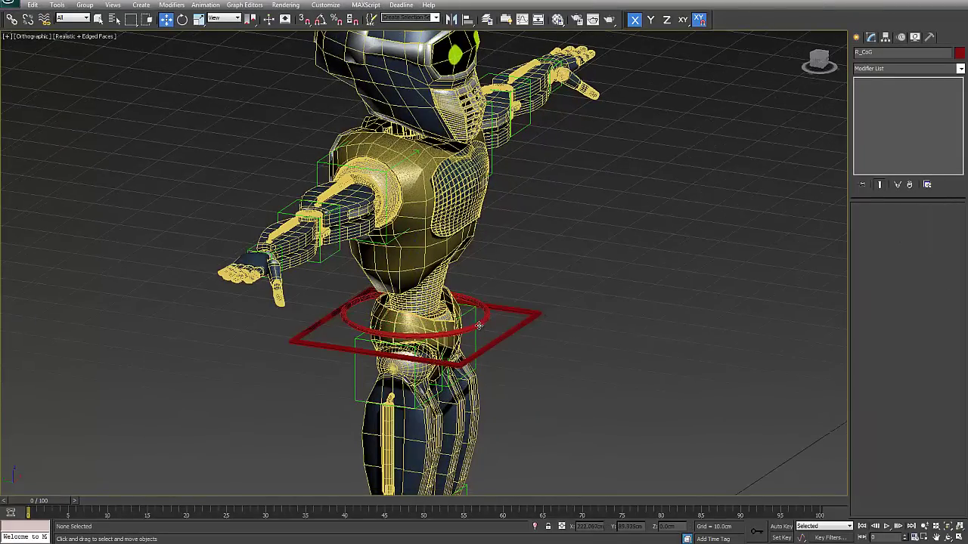
click(478, 325)
alt+middle_drag(558, 331, 502, 334)
mouse_move(414, 241)
shift+mouse_down()
mouse_move(415, 193)
mouse_move(402, 223)
mouse_move(414, 201)
shift+mouse_up()
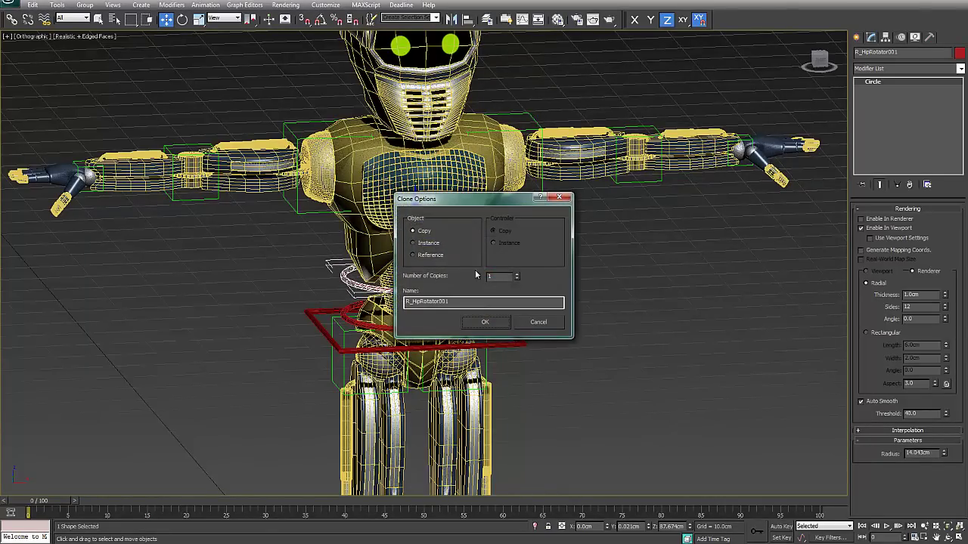
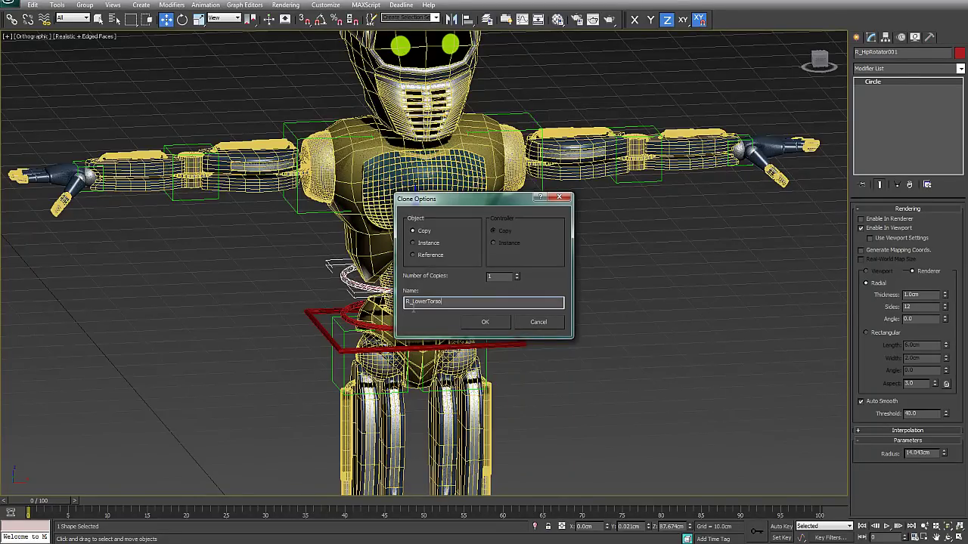
click(484, 321)
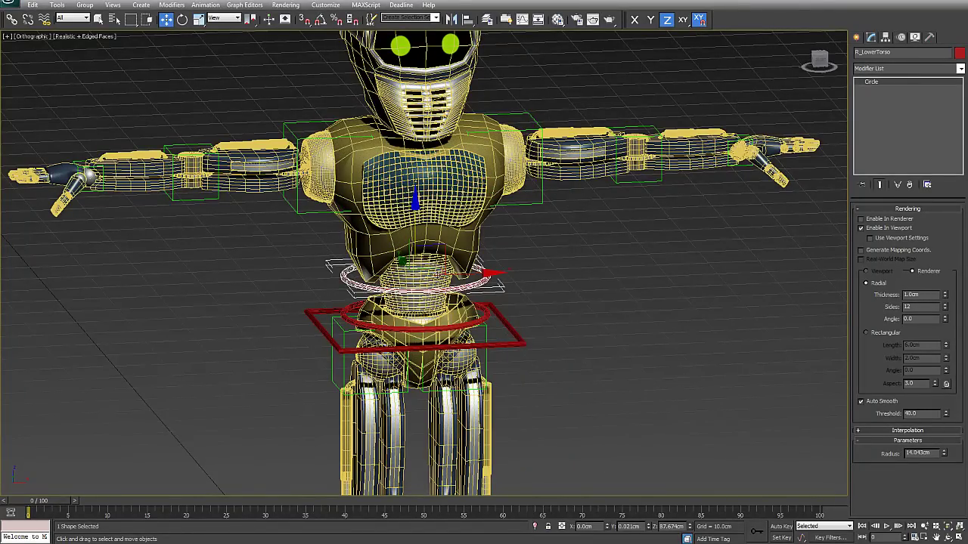
Step: Copy the R_LowerTorso circle up to the chest at about Z 102.5 cm as R_UpperTorso and enlarge its radius to about 19.24 cm
shift+drag(415, 226, 414, 166)
shift+drag(499, 219, 499, 210)
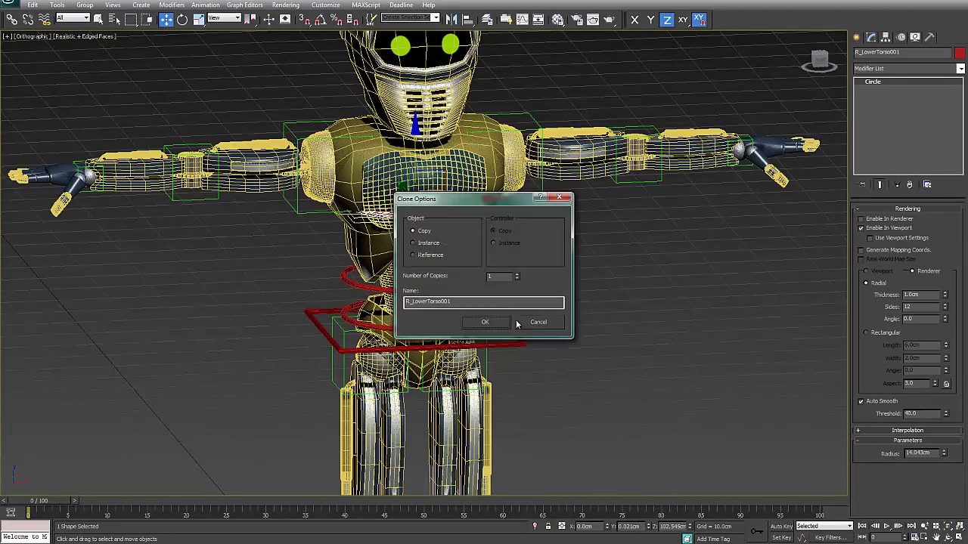
click(493, 322)
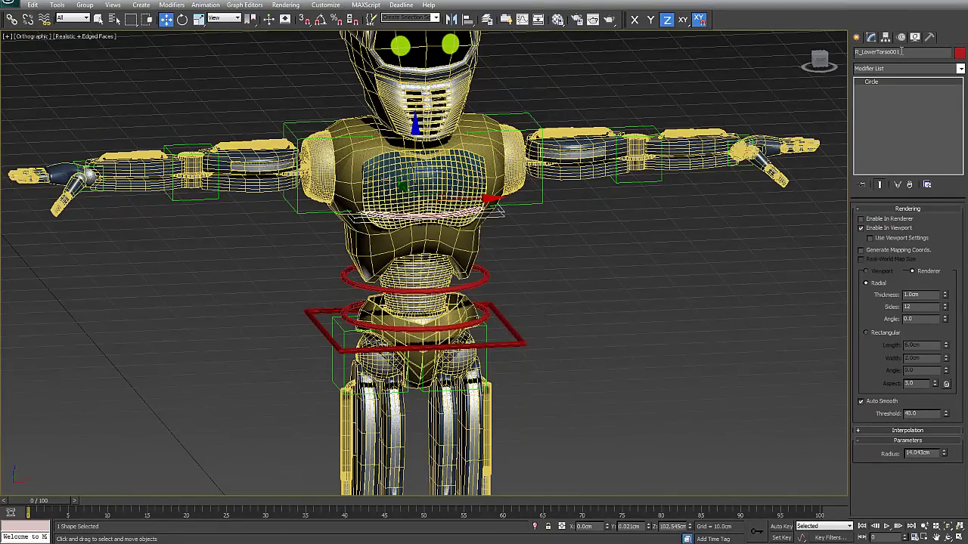
drag(877, 53, 862, 53)
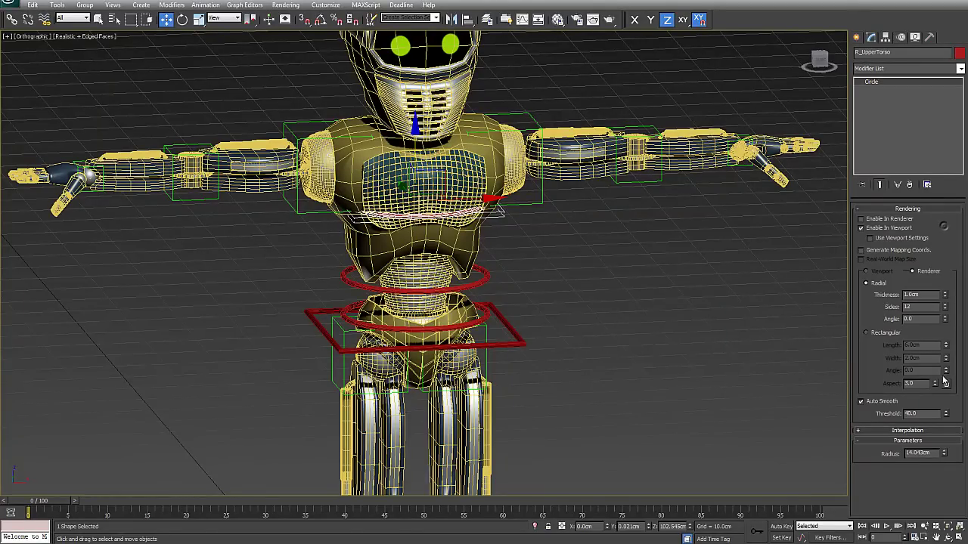
drag(943, 453, 943, 428)
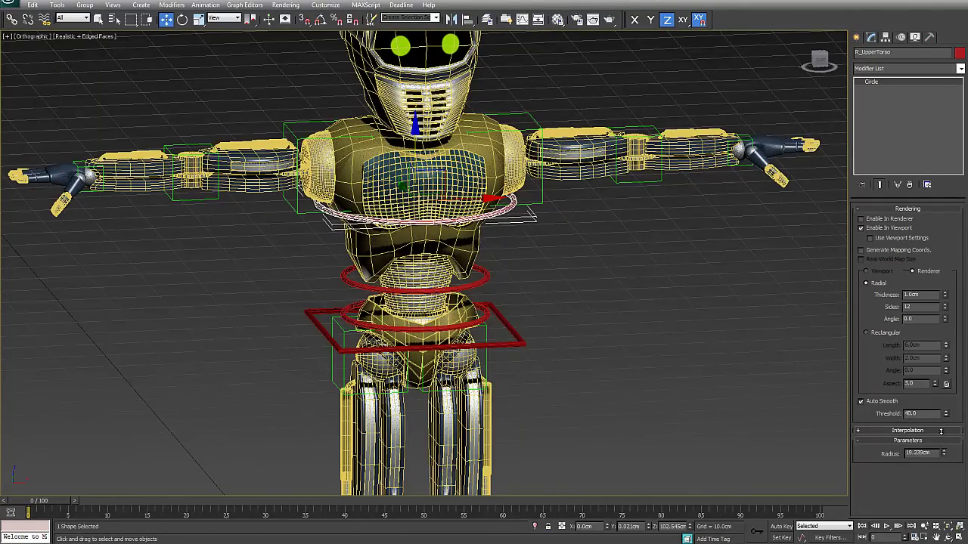
Step: Examine the hip and torso controller circles around the body from several angles and in the front view
alt+middle_drag(512, 235, 588, 326)
scroll(469, 295, up, 2)
click(498, 284)
click(515, 337)
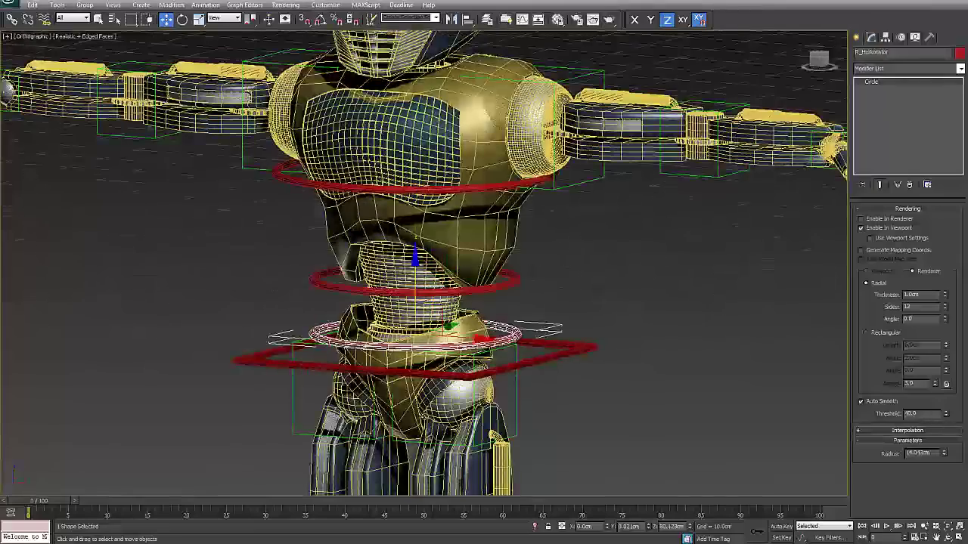
alt+middle_drag(484, 338, 595, 275)
scroll(572, 314, down, 5)
scroll(419, 251, up, 3)
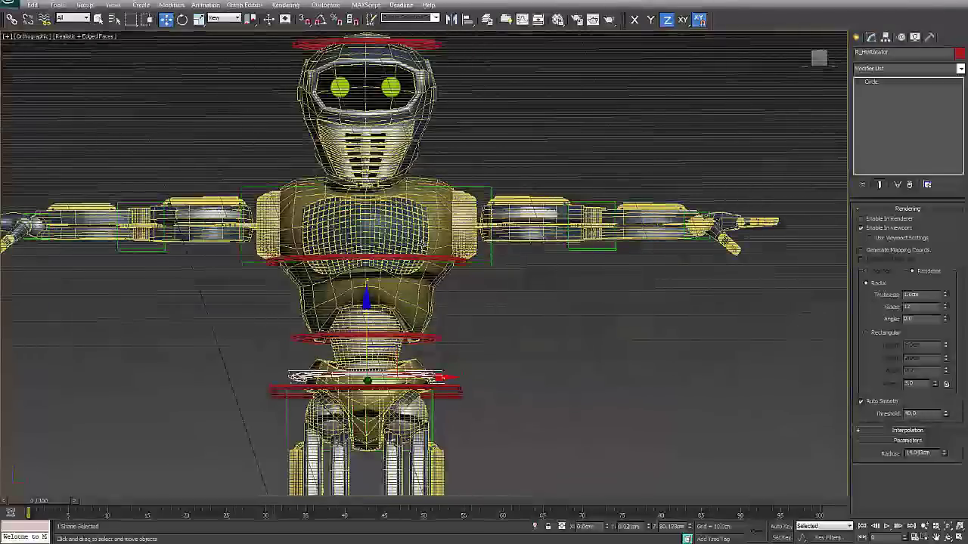
key(f)
scroll(421, 256, down, 3)
scroll(486, 320, up, 3)
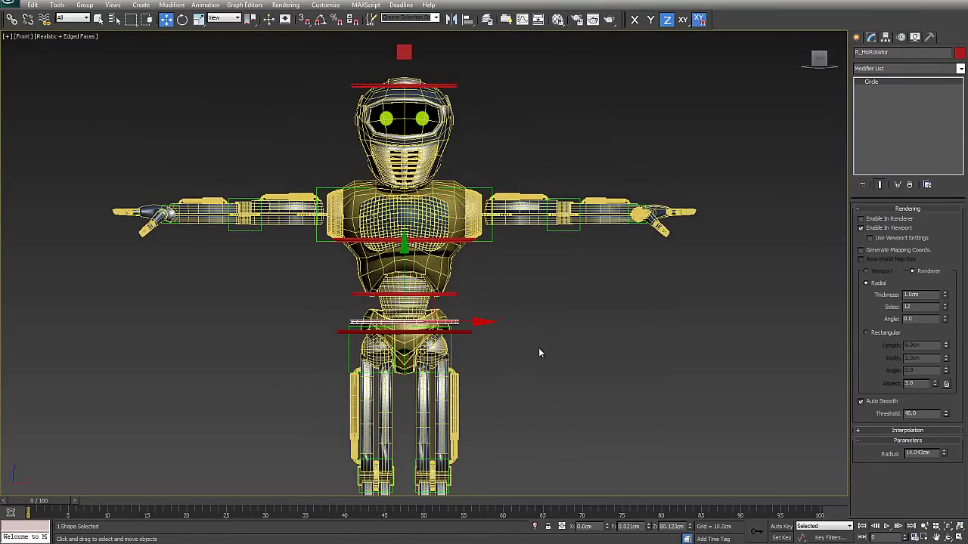
Step: In the top view, create a Dummy helper beyond the robot's left hand, at about X 75.9 cm, Y 21.6 cm
key(t)
click(858, 37)
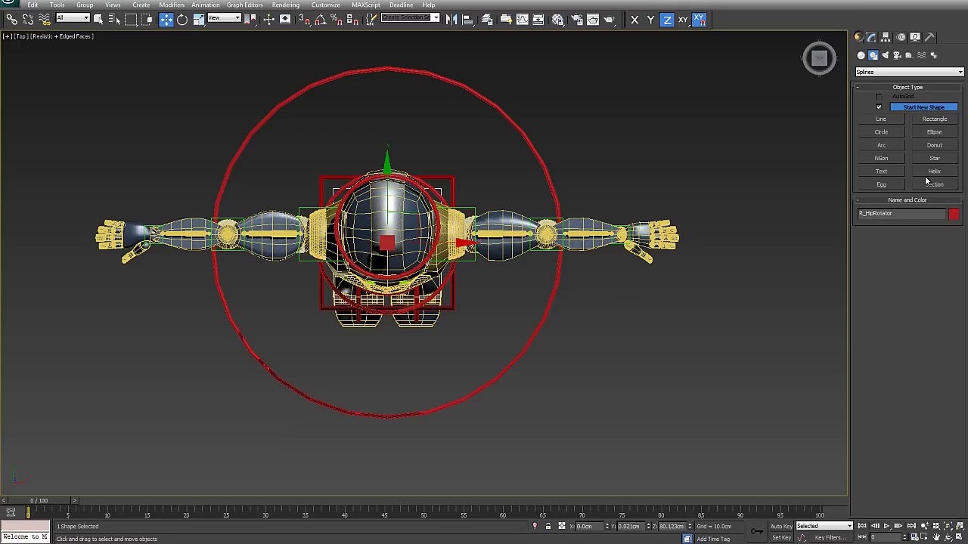
click(908, 55)
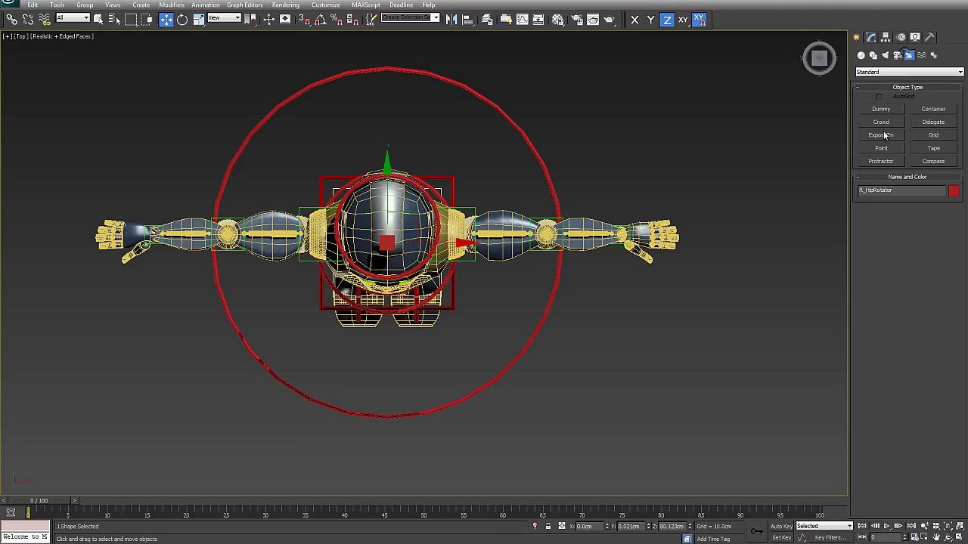
drag(664, 162, 662, 145)
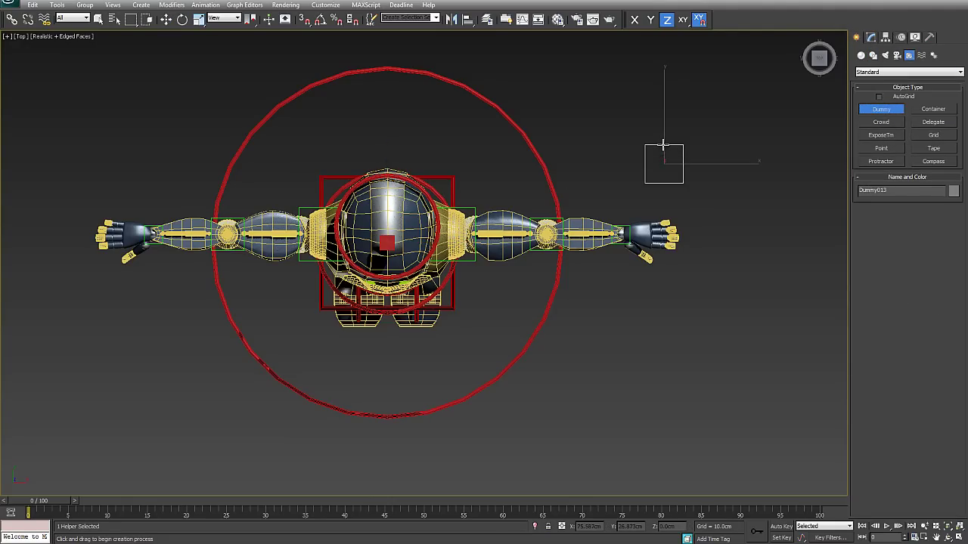
right_click(707, 157)
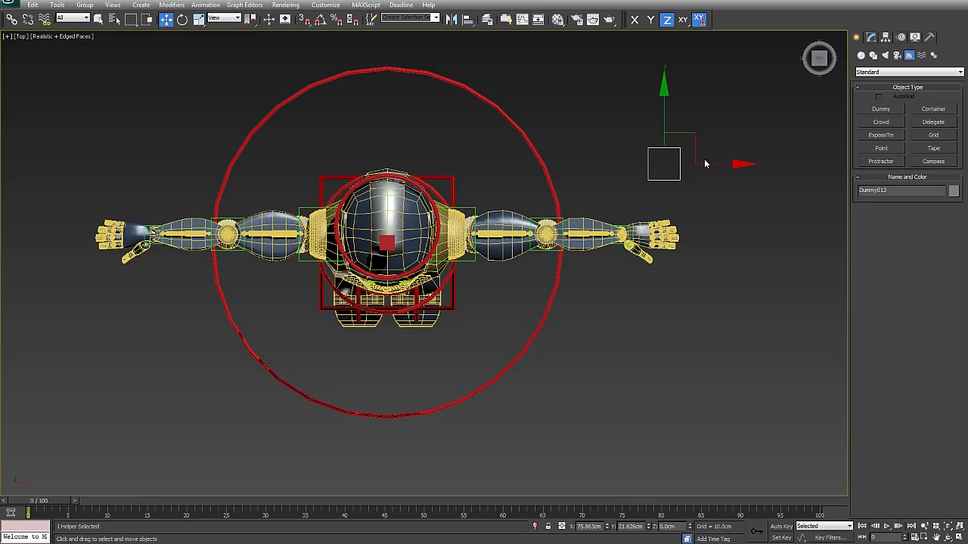
Step: In the left view, move the new dummy up to the base of the neck, at about Y 1.68 cm, Z 120.16 cm
key(l)
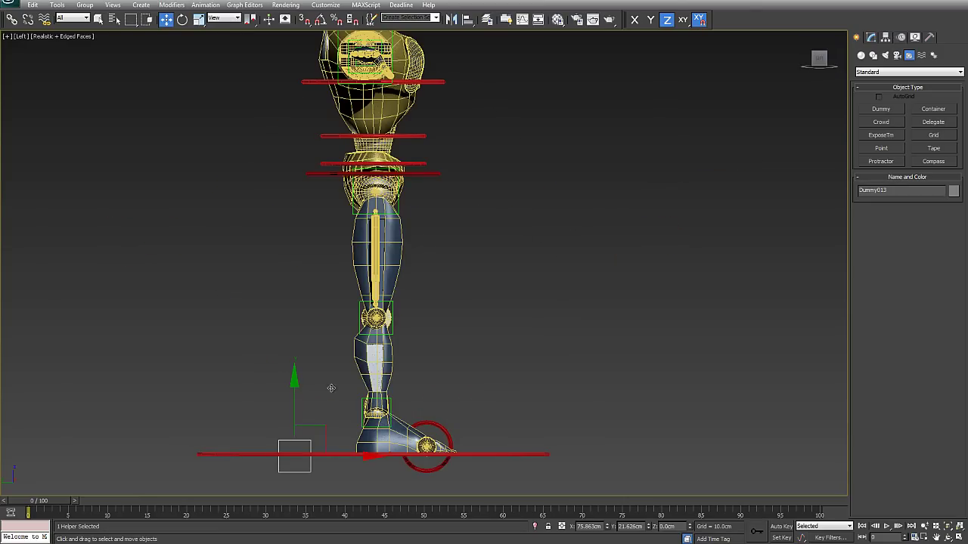
scroll(333, 386, down, 2)
scroll(355, 365, up, 1)
drag(359, 368, 406, 56)
scroll(468, 269, up, 3)
middle_drag(469, 269, 590, 530)
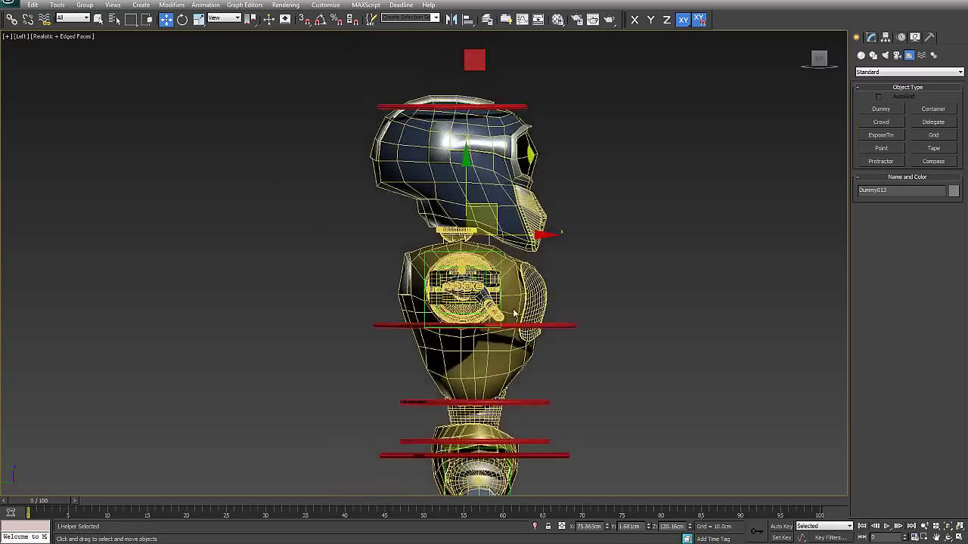
Step: In the wireframe left view, move the new dummy down into the neck joint, at about Y 2.5 cm, Z 115.48 cm
scroll(580, 228, up, 6)
scroll(473, 296, up, 6)
key(F3)
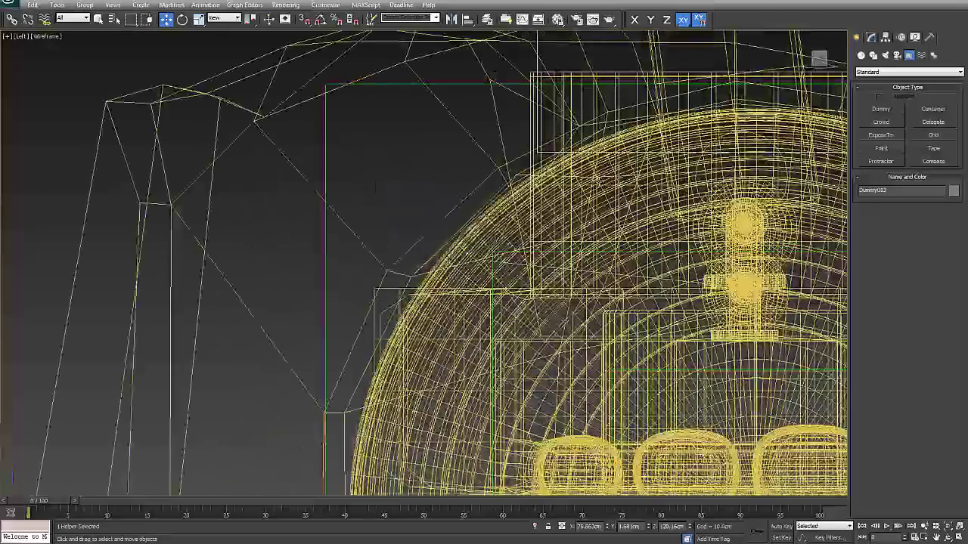
middle_drag(596, 178, 390, 222)
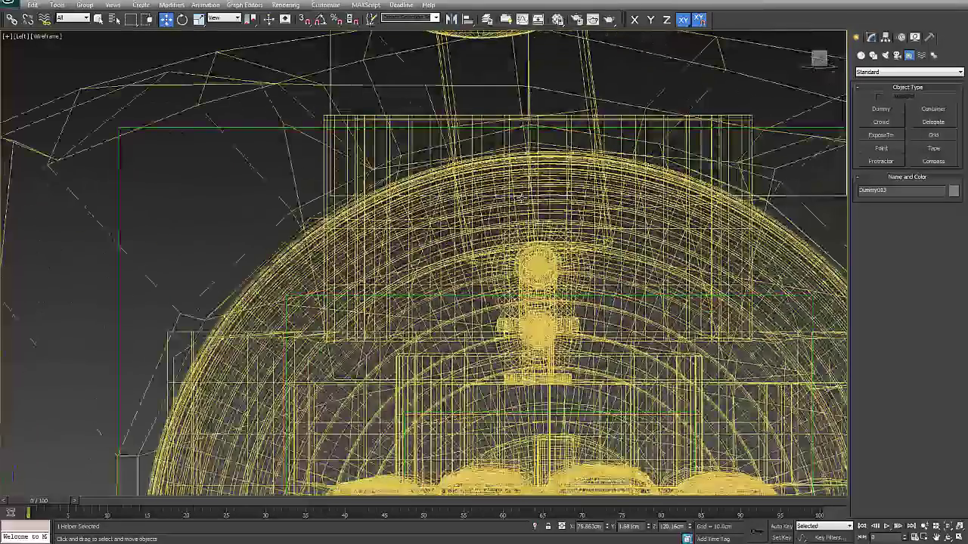
scroll(500, 214, up, 5)
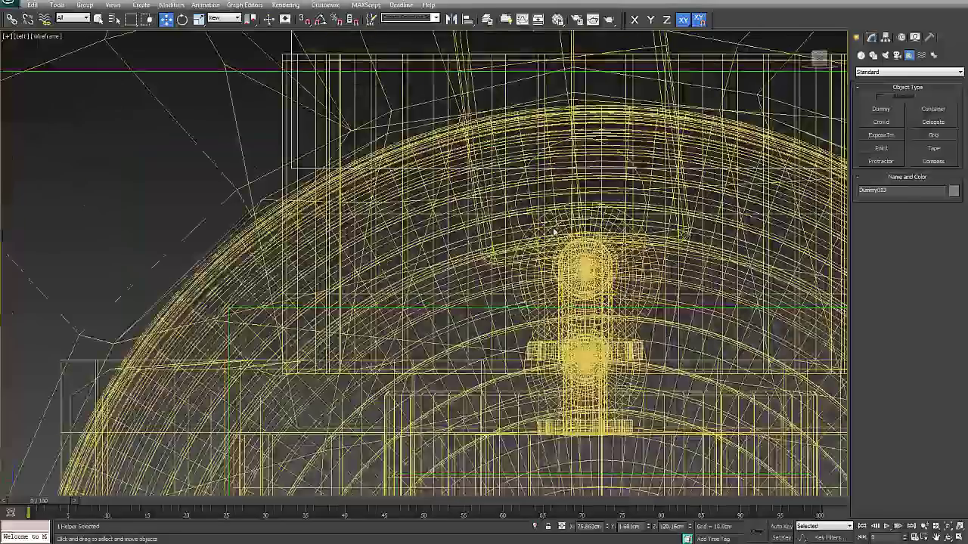
scroll(454, 199, down, 6)
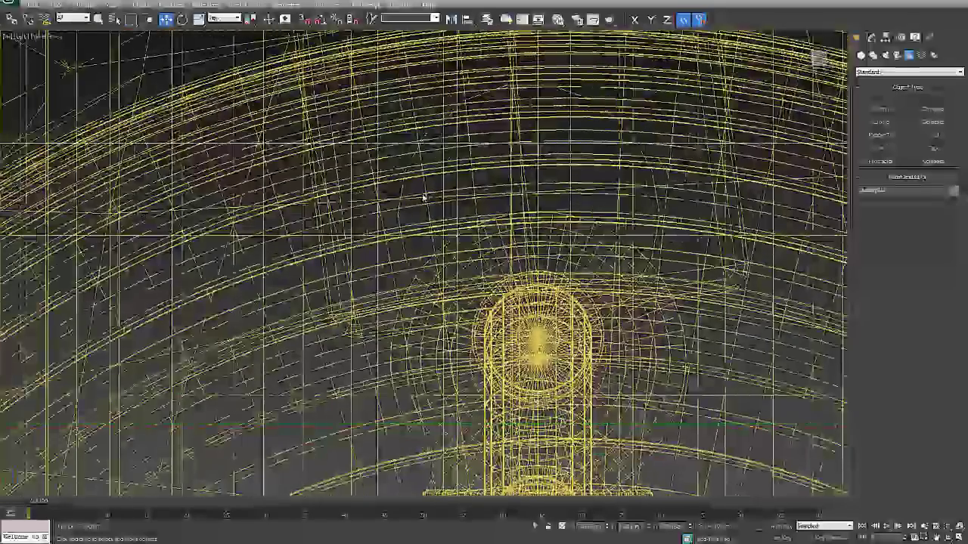
scroll(540, 304, down, 3)
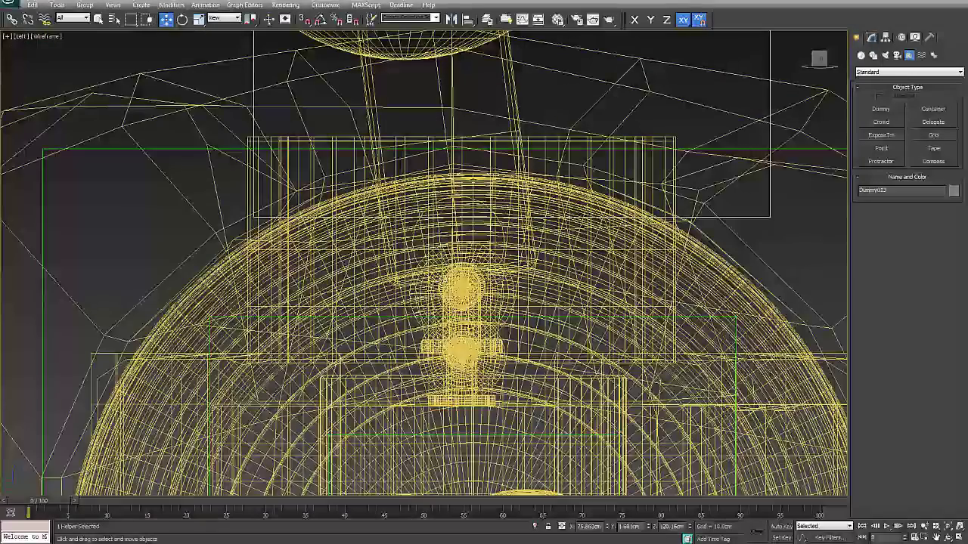
scroll(459, 211, up, 6)
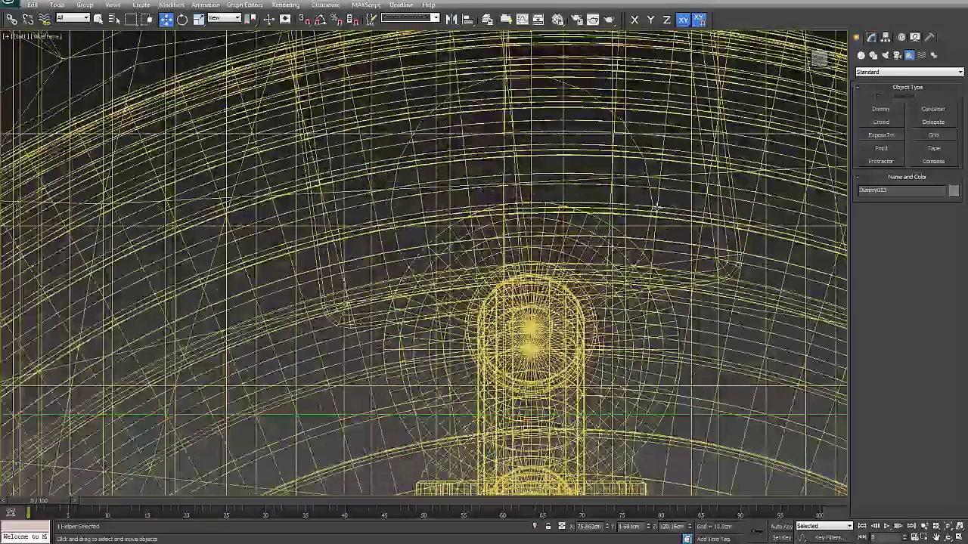
scroll(456, 209, down, 4)
middle_drag(493, 221, 478, 392)
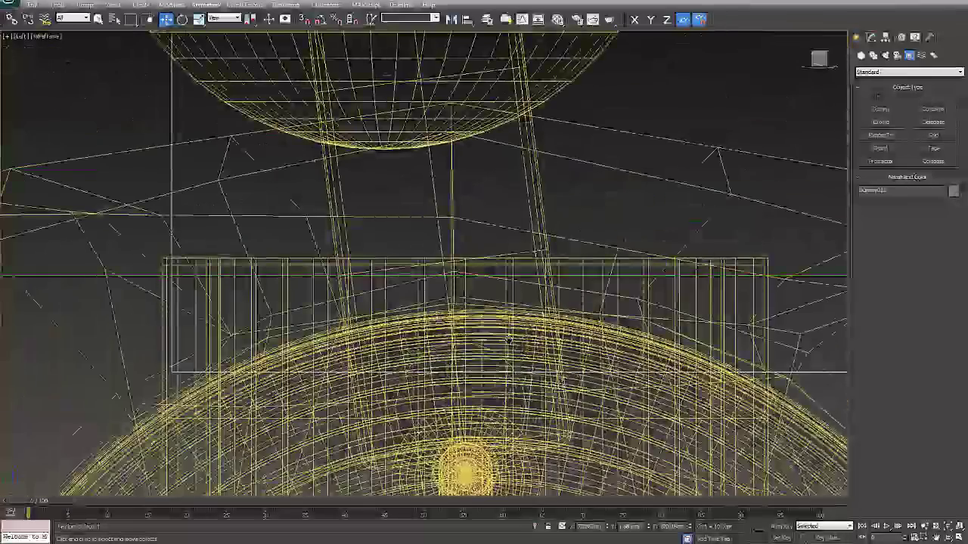
scroll(484, 227, up, 3)
scroll(499, 75, down, 4)
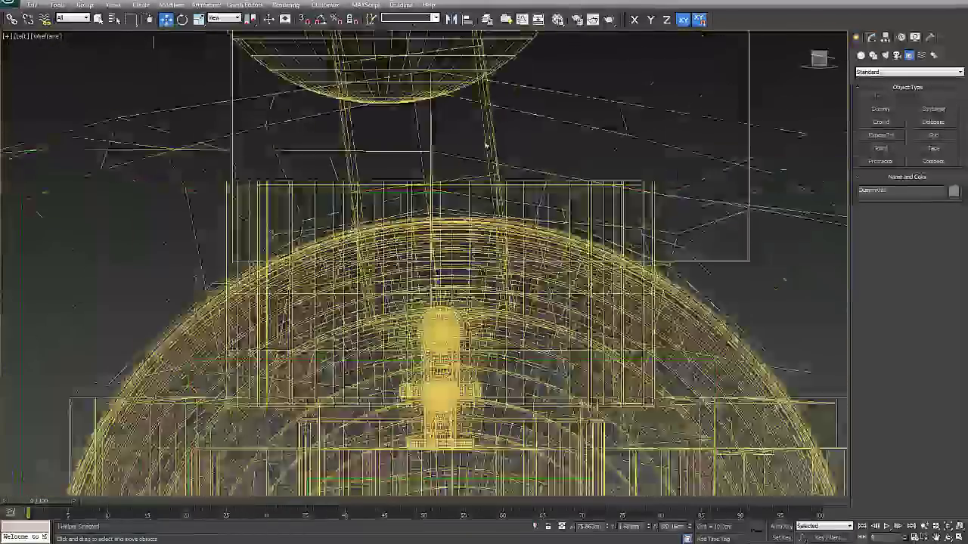
drag(493, 62, 459, 256)
scroll(471, 279, up, 4)
scroll(471, 280, up, 3)
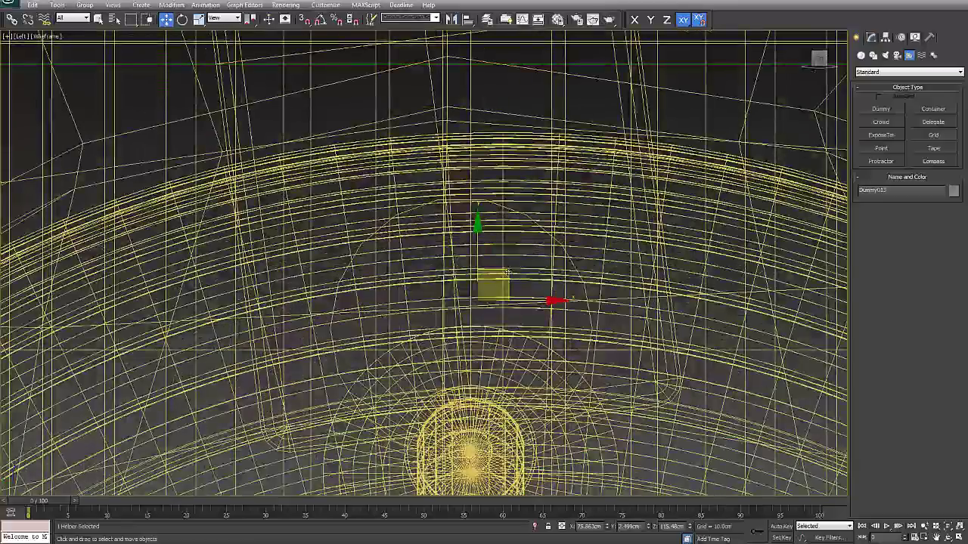
Step: Fine-tune the neck dummy's position in the left view to about Y 2.585 cm, Z 115.359 cm
drag(493, 292, 496, 293)
middle_drag(535, 294, 524, 228)
drag(505, 254, 503, 255)
middle_drag(572, 260, 553, 244)
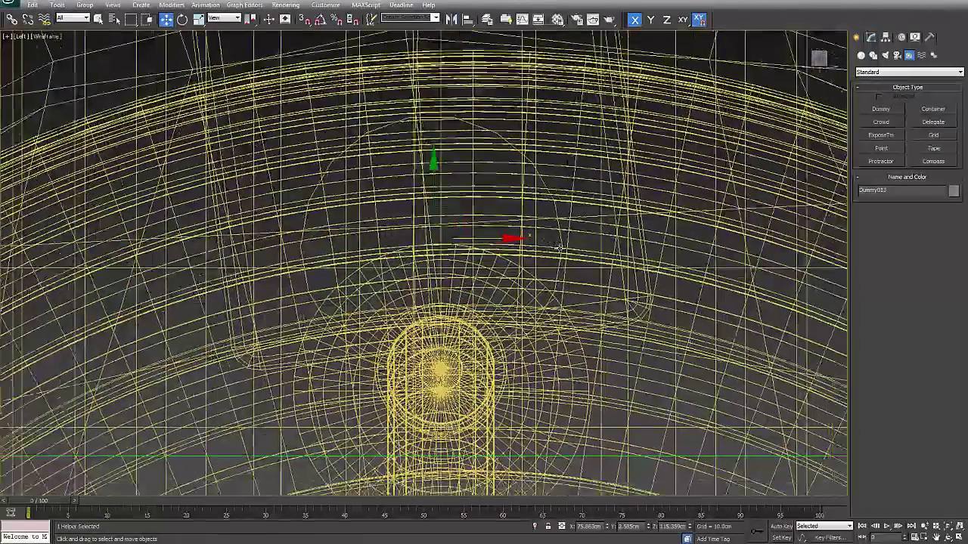
Step: In the front view, move the neck dummy along X from beside the hand to the body's centre line at X 0 cm
key(f)
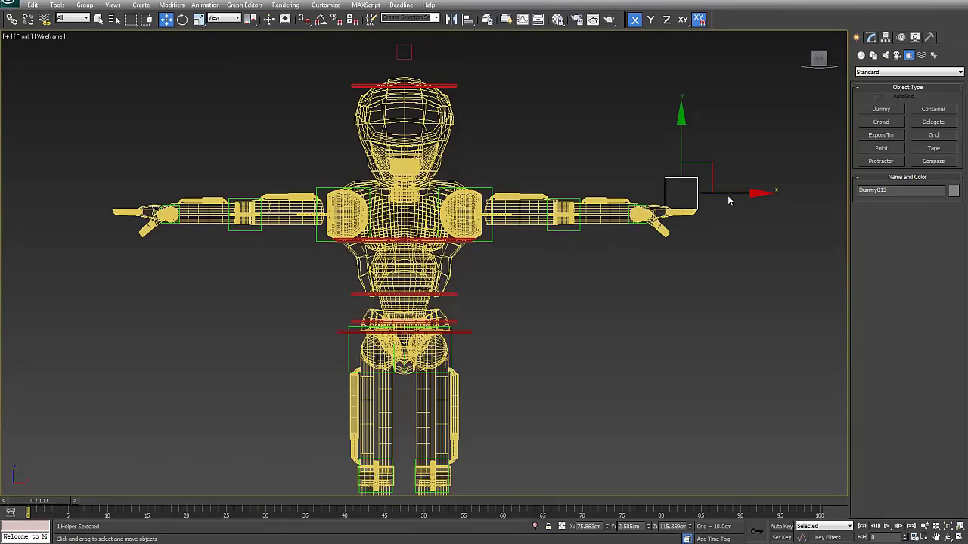
drag(724, 193, 439, 195)
scroll(410, 147, up, 6)
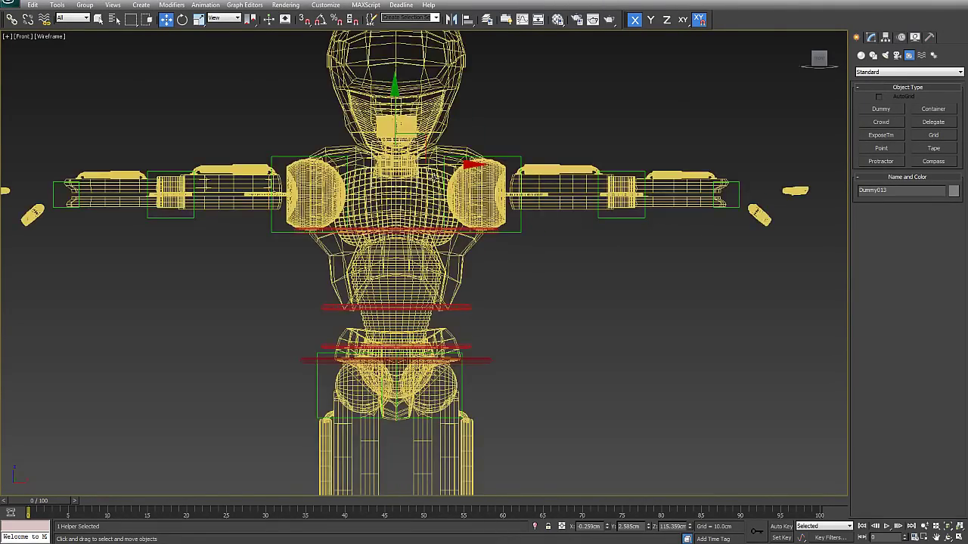
middle_drag(403, 138, 439, 290)
scroll(426, 264, up, 6)
middle_drag(400, 115, 484, 249)
scroll(482, 248, up, 2)
drag(492, 222, 501, 222)
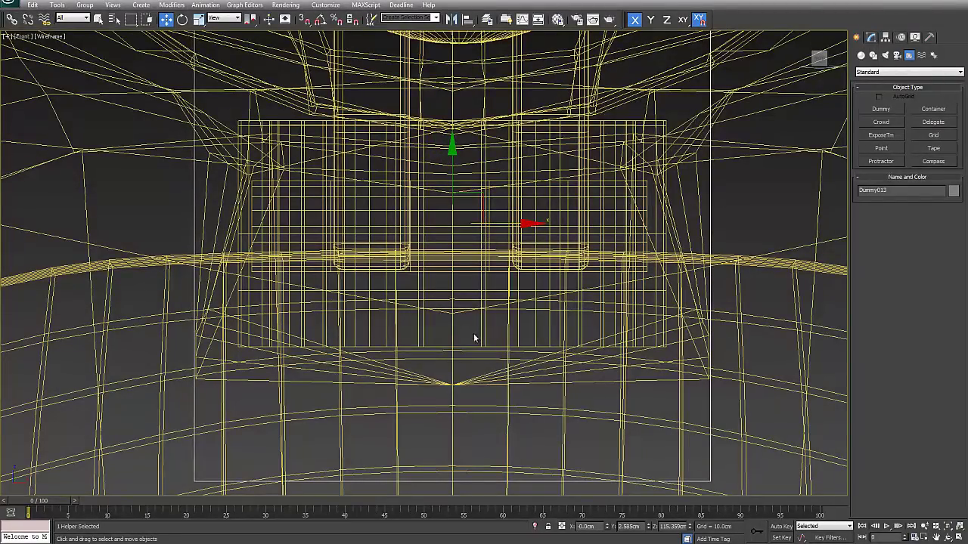
scroll(475, 338, down, 12)
middle_drag(466, 102, 474, 168)
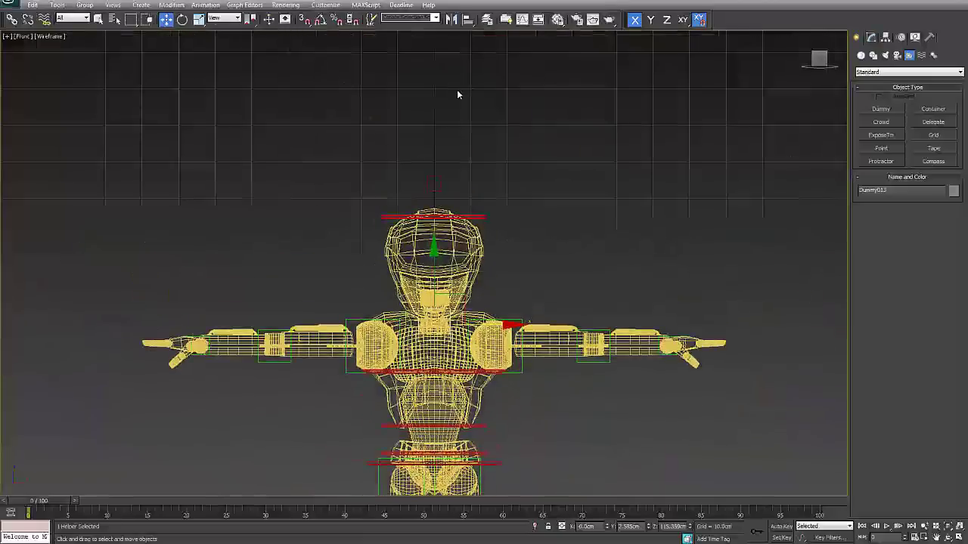
middle_drag(485, 356, 488, 349)
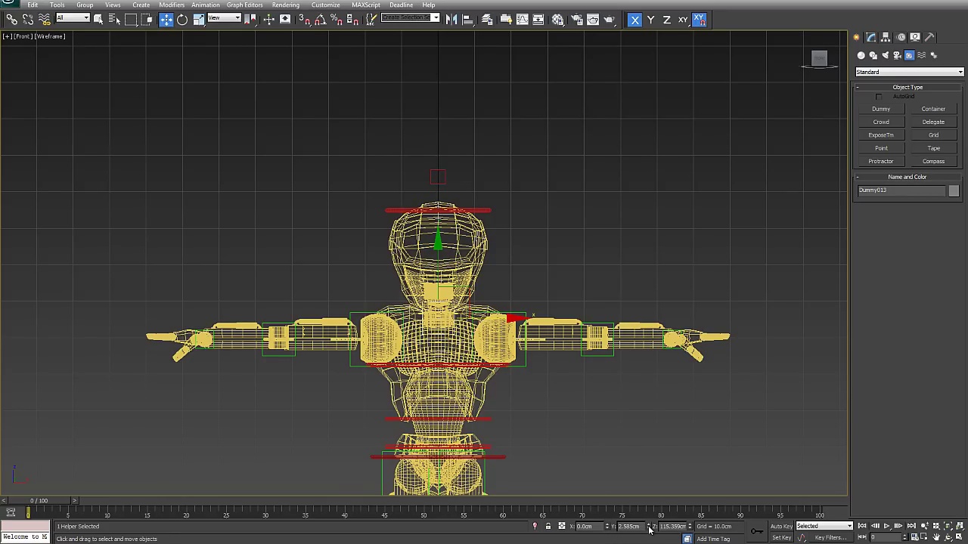
Step: Check the centred dummy against the neck mesh and rename it R_Neck
scroll(514, 345, up, 10)
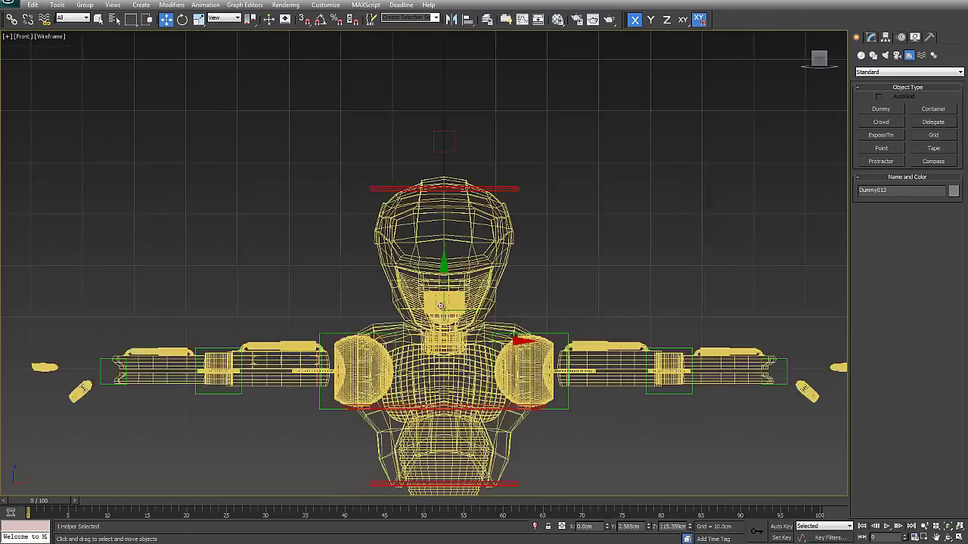
scroll(512, 375, up, 6)
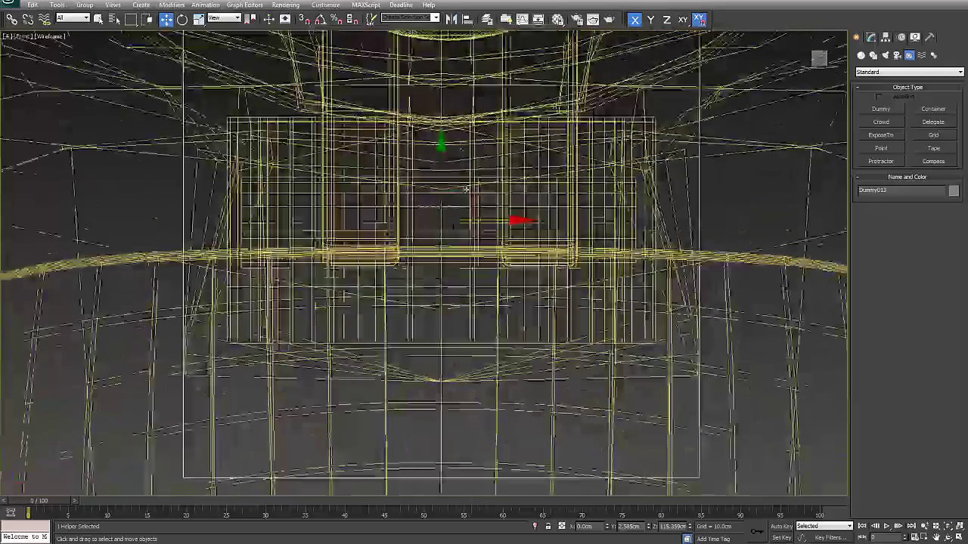
scroll(469, 204, down, 8)
scroll(469, 204, down, 6)
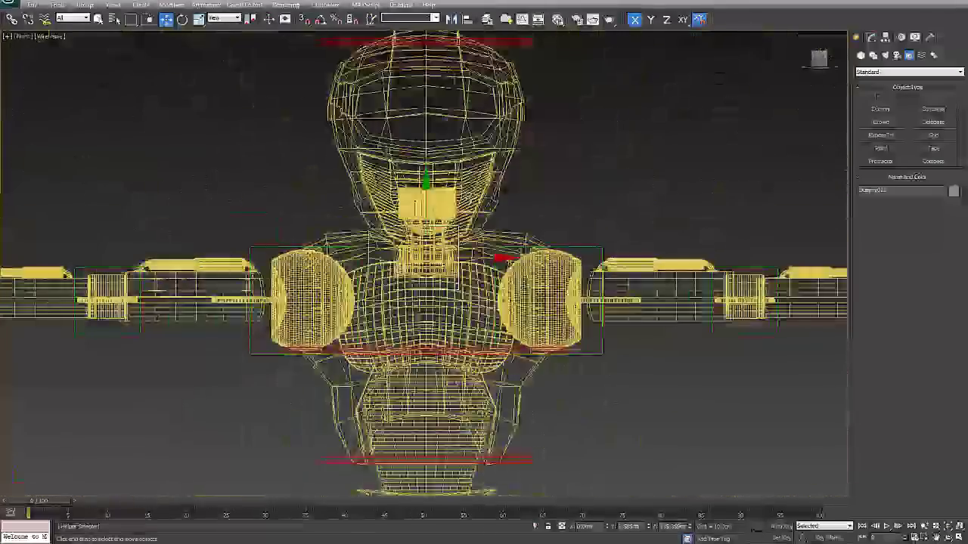
scroll(469, 208, up, 4)
click(873, 190)
text(R_He)
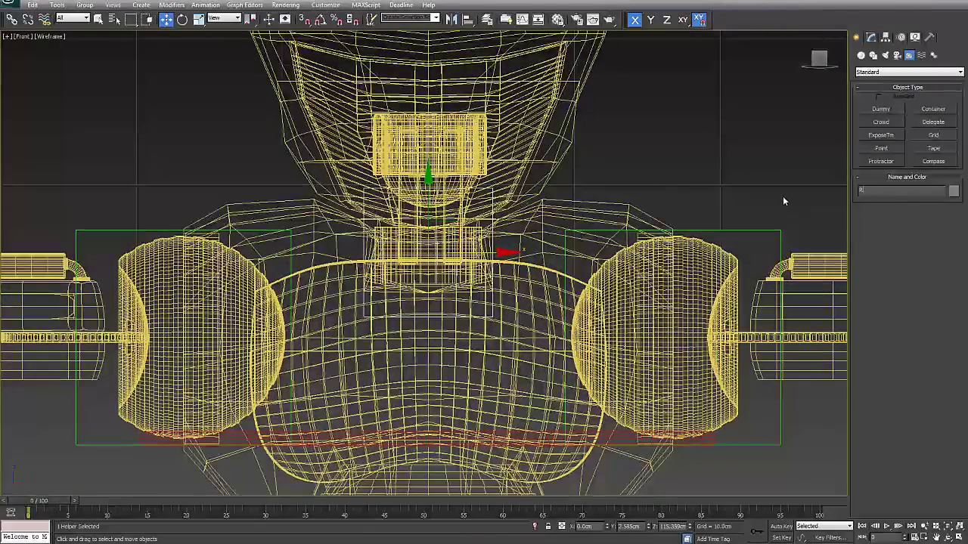
text(ck)
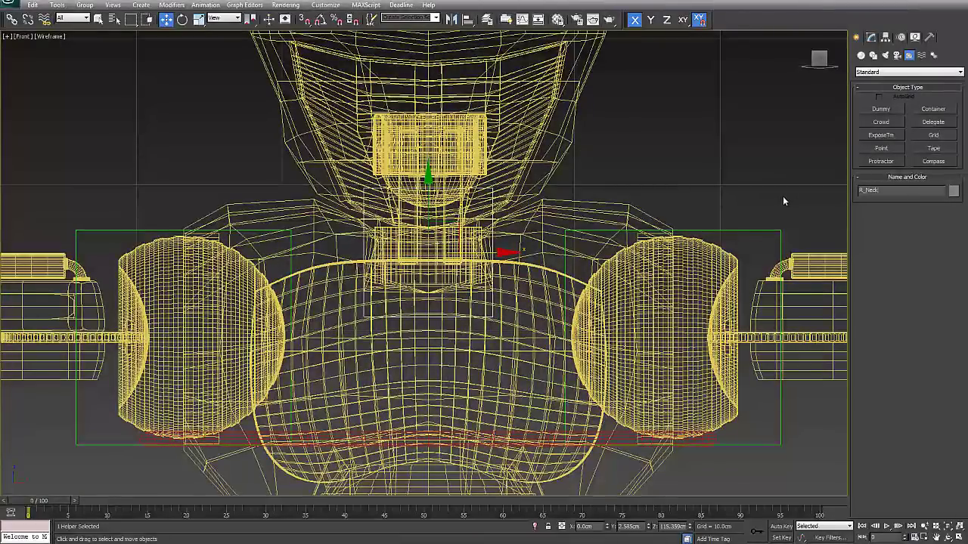
Step: Examine the full rig in the front view and the left hand's finger joints in the top view
scroll(503, 302, down, 3)
scroll(501, 299, down, 4)
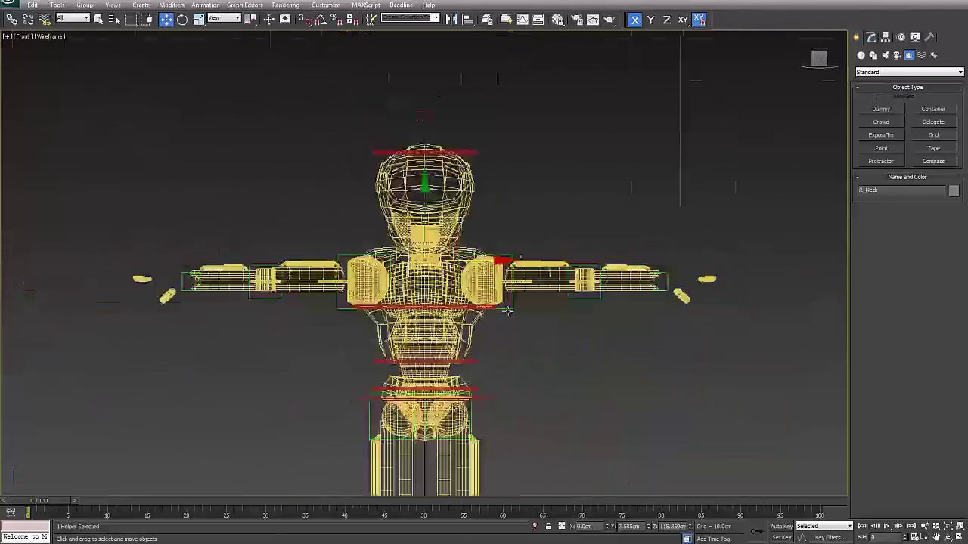
scroll(534, 326, down, 4)
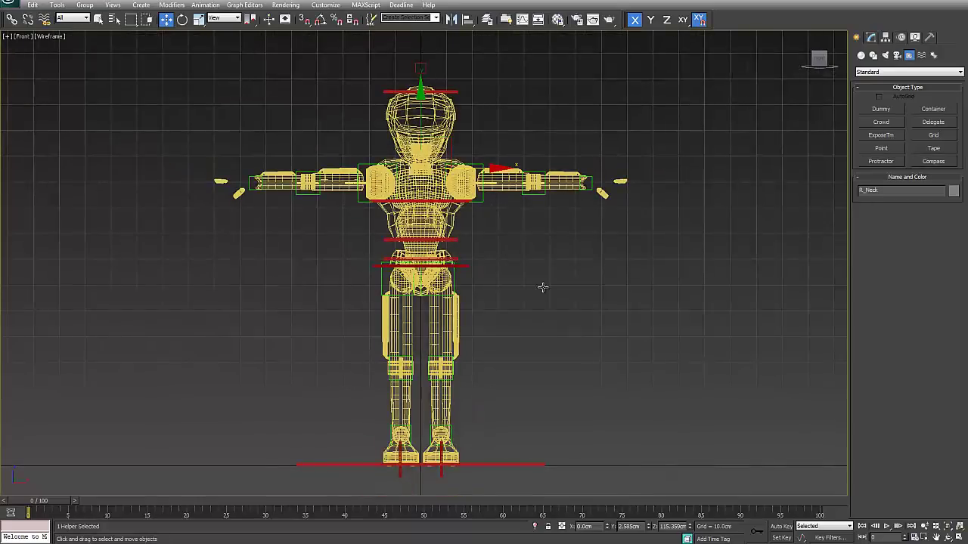
middle_drag(542, 271, 535, 286)
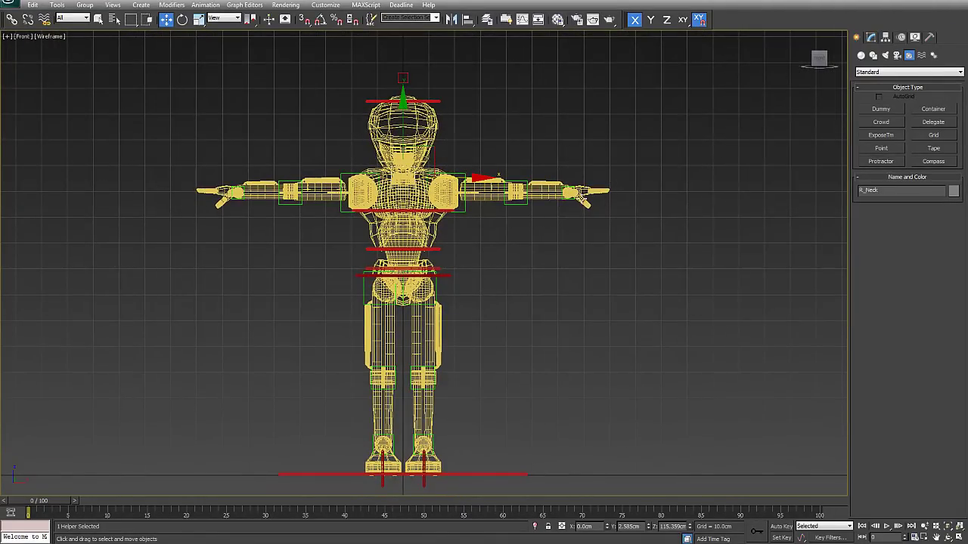
scroll(598, 184, up, 8)
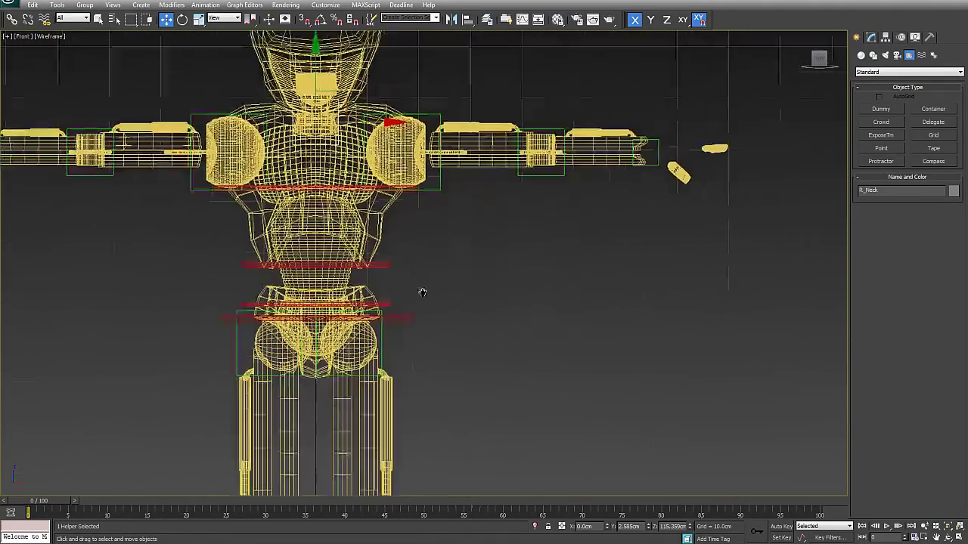
middle_drag(470, 273, 349, 367)
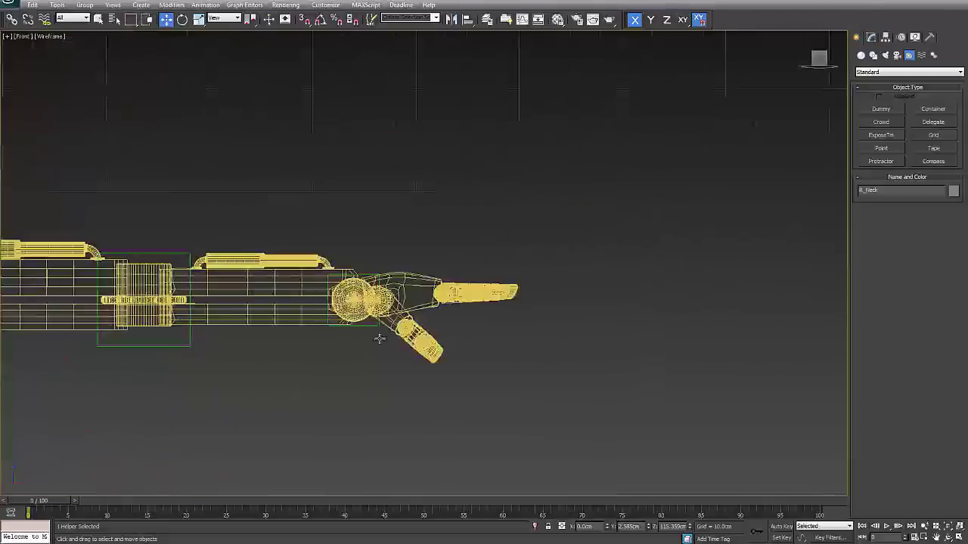
scroll(386, 312, up, 2)
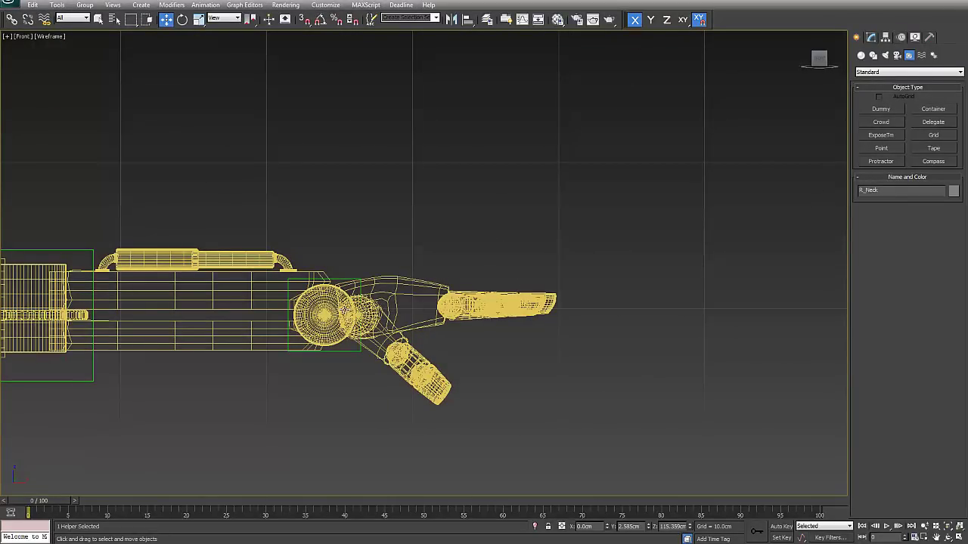
alt+middle_drag(425, 309, 425, 364)
key(shift+z)
key(t)
key(z)
scroll(433, 369, down, 8)
scroll(639, 330, up, 2)
middle_drag(639, 330, 369, 304)
scroll(601, 264, up, 2)
scroll(671, 232, up, 5)
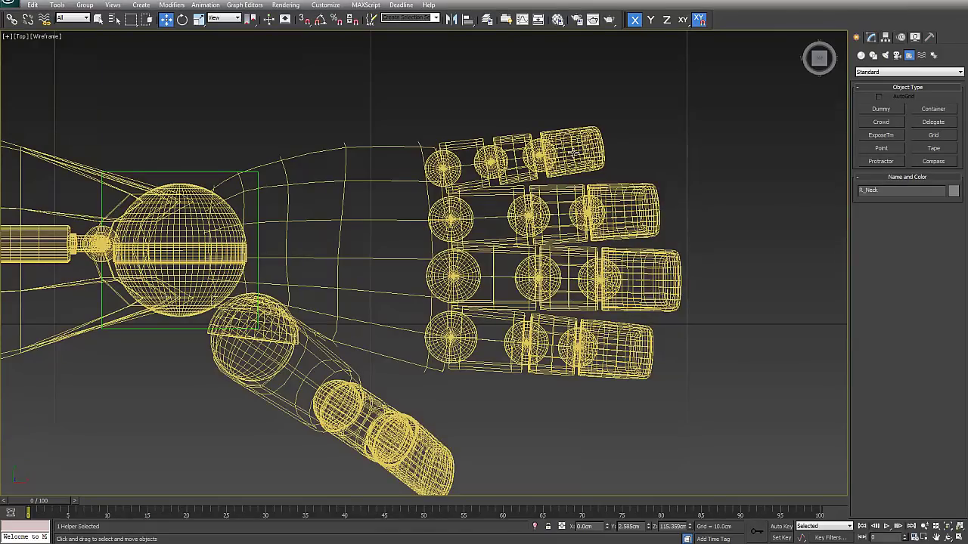
Step: With the Rotate tool, compare the little fingertip segment's axes in the Local and World reference coordinate systems
click(573, 152)
right_click(579, 148)
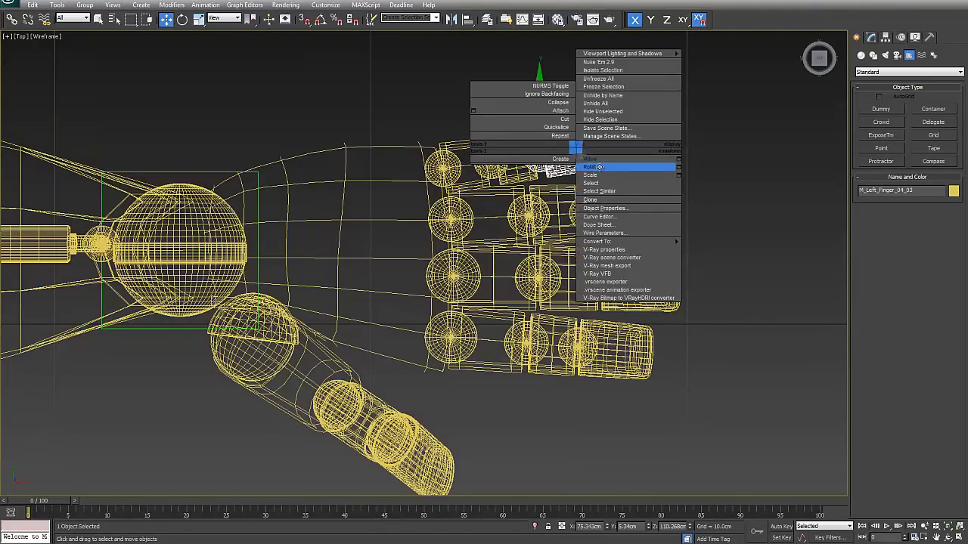
click(616, 164)
click(215, 16)
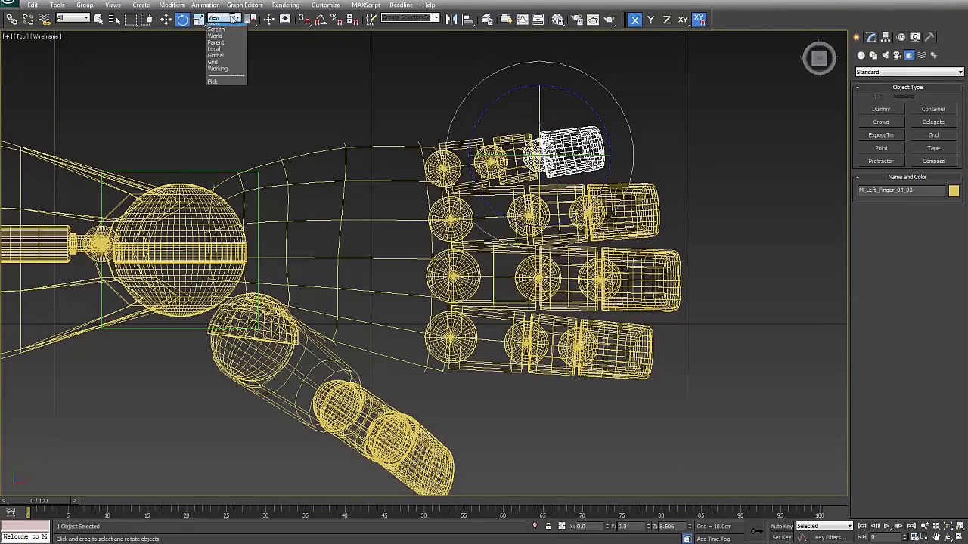
click(221, 56)
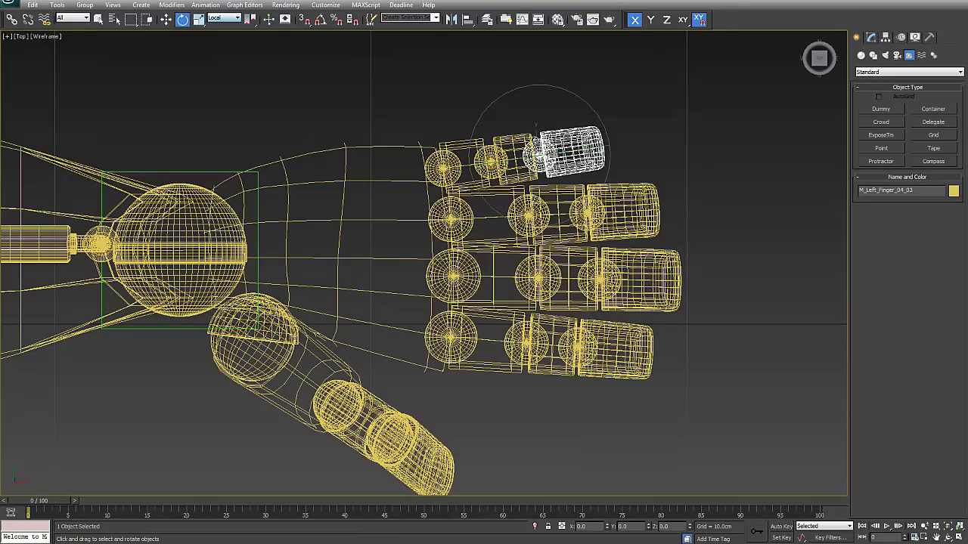
click(215, 16)
click(221, 32)
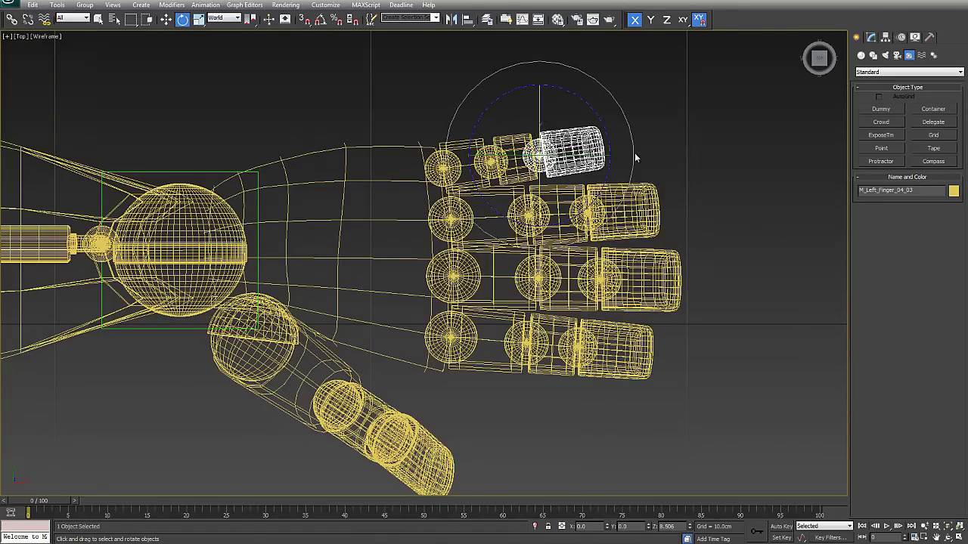
Step: Inspect the World rotation axes of the little finger's inner segments and of the left hand mesh
scroll(506, 155, up, 3)
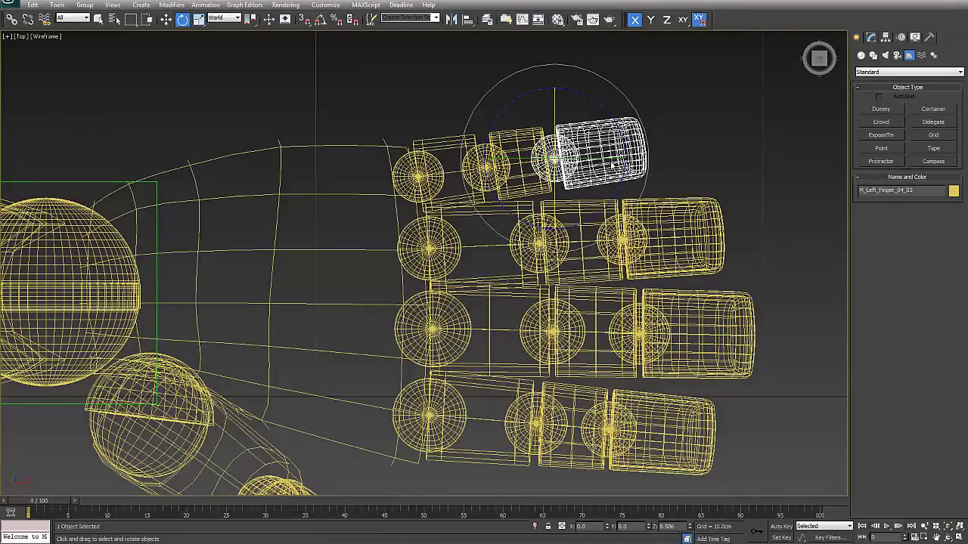
click(526, 185)
click(457, 196)
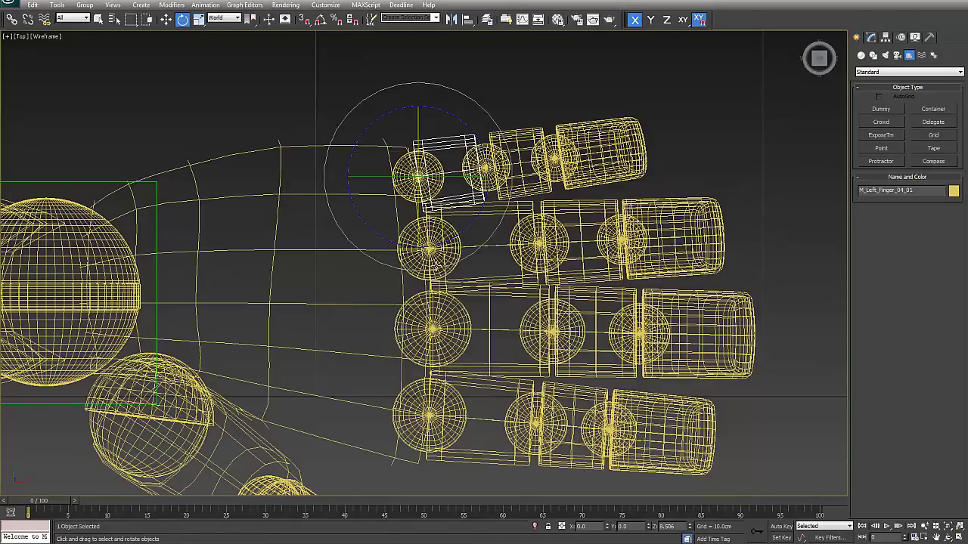
click(274, 252)
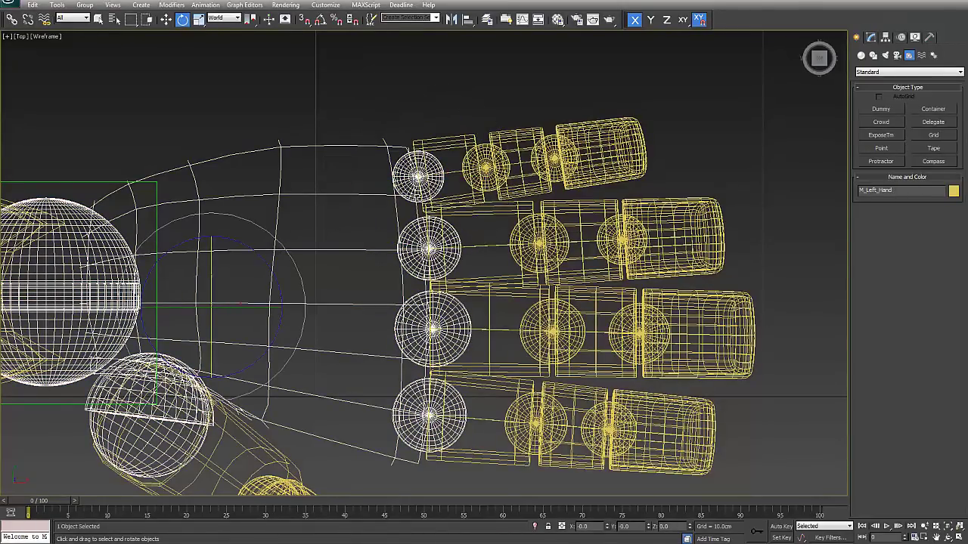
middle_drag(287, 378, 370, 300)
middle_drag(556, 286, 446, 313)
middle_drag(332, 164, 348, 180)
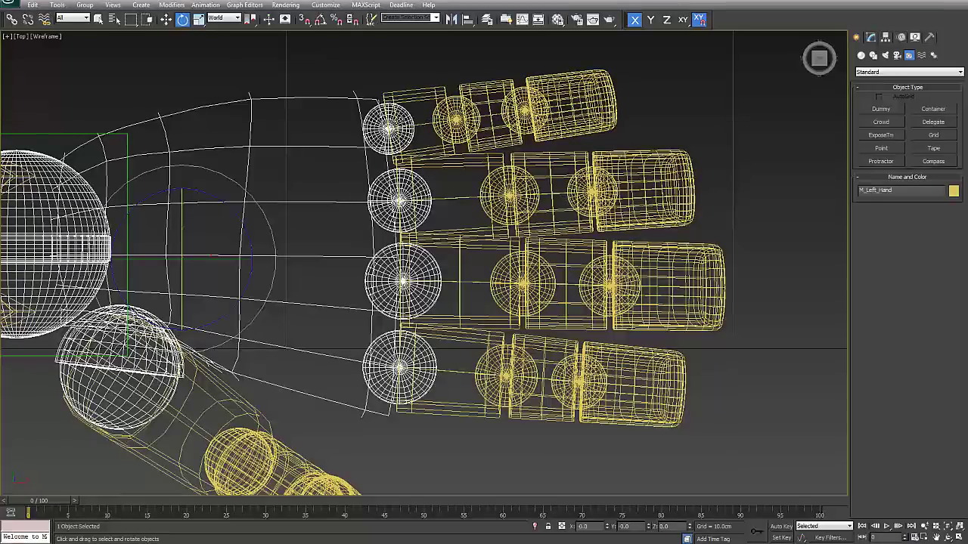
Step: Recheck the pivots of the little finger's three segments, ending on the segment nearest the palm with the Move tool
click(428, 123)
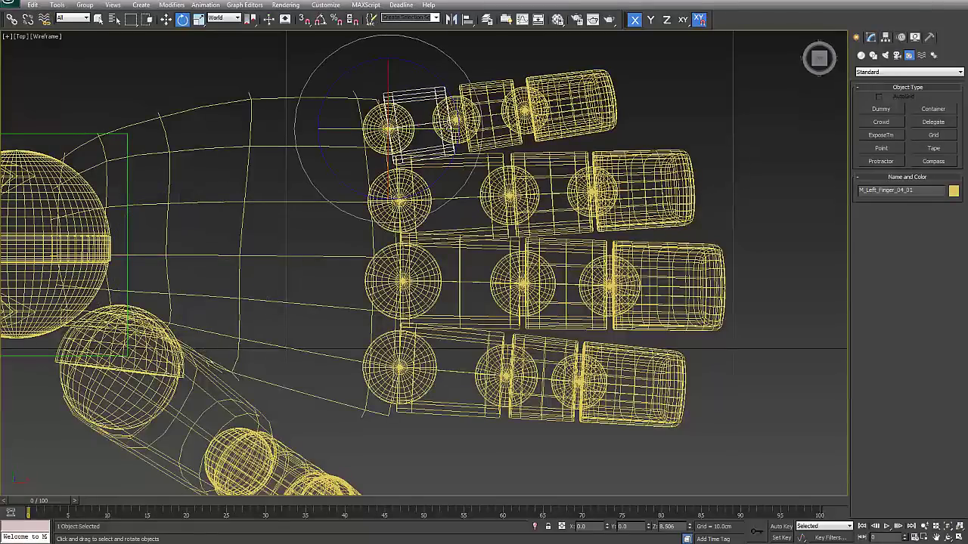
click(573, 118)
click(495, 122)
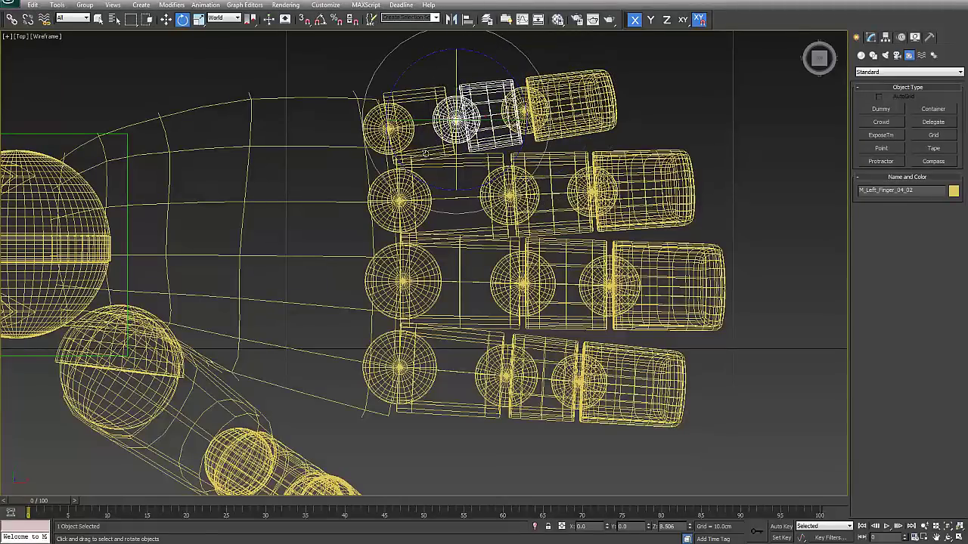
right_click(417, 139)
click(436, 149)
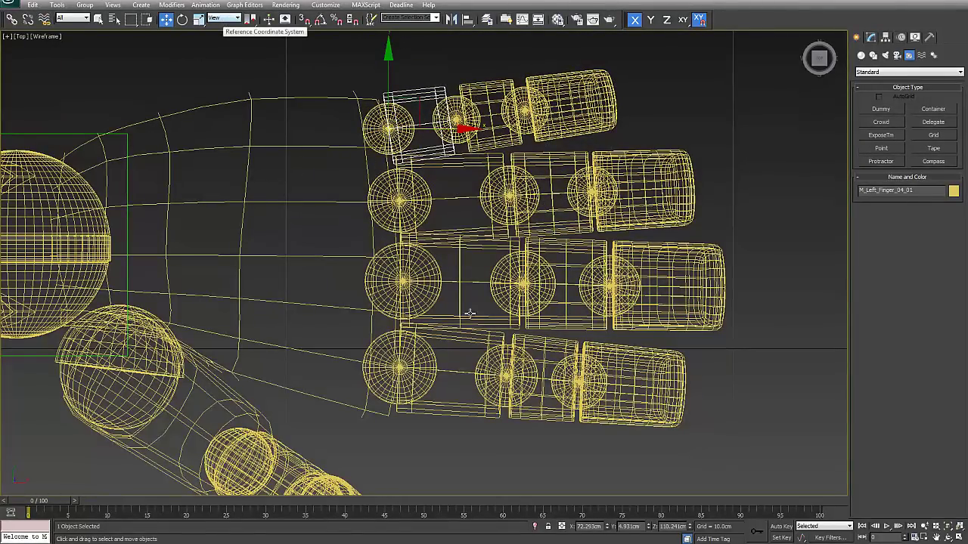
Step: Display the pivot options for the selected left finger segment, clear the selection and bring up the whole robot in perspective
scroll(454, 201, up, 5)
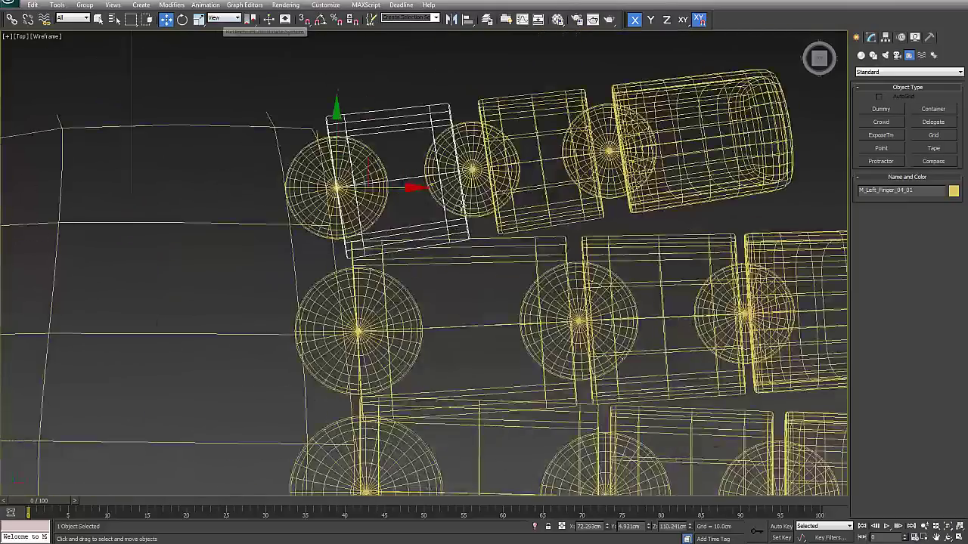
click(886, 38)
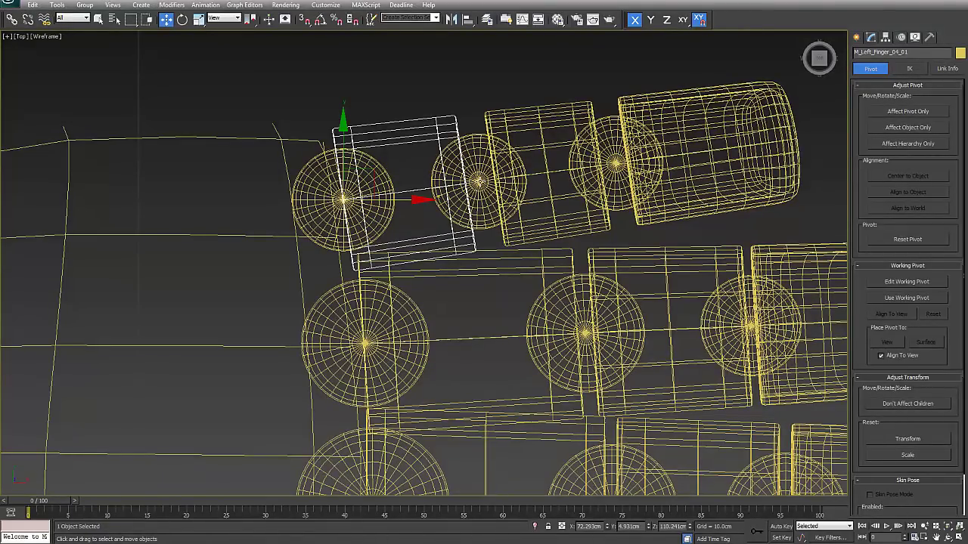
scroll(596, 346, down, 10)
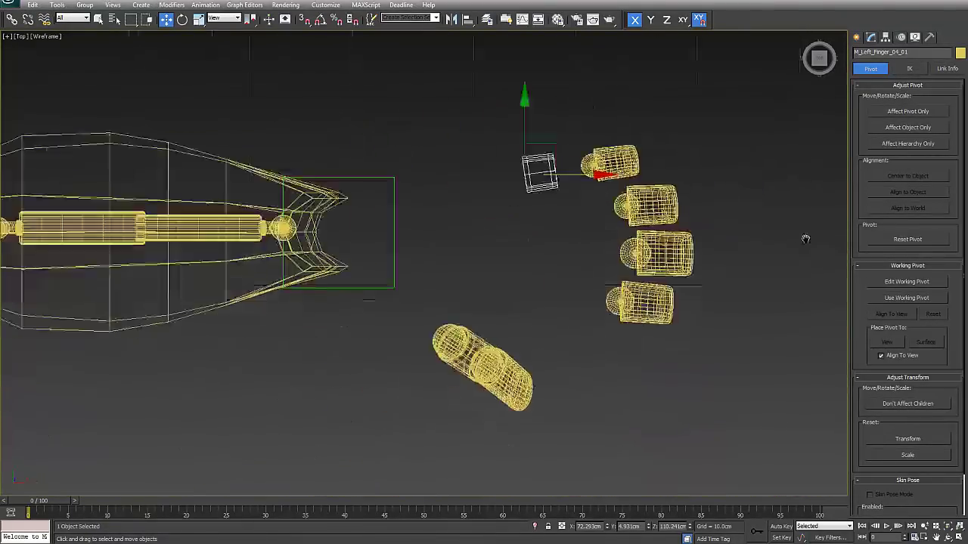
middle_drag(468, 304, 689, 290)
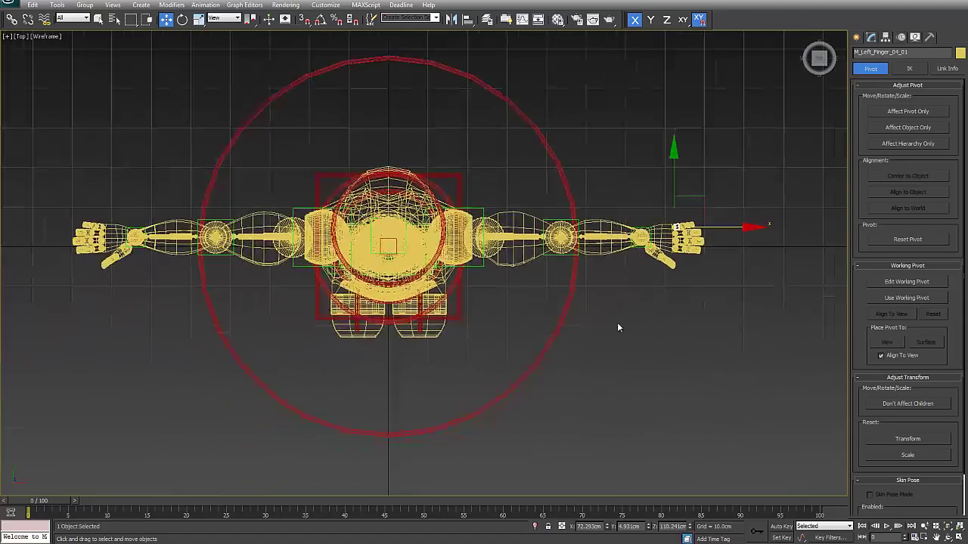
middle_drag(613, 320, 615, 318)
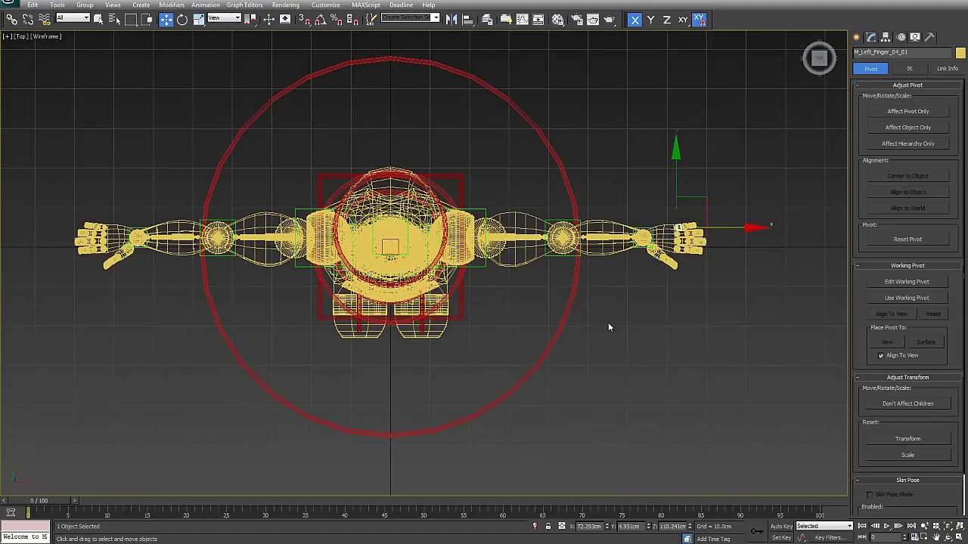
click(612, 312)
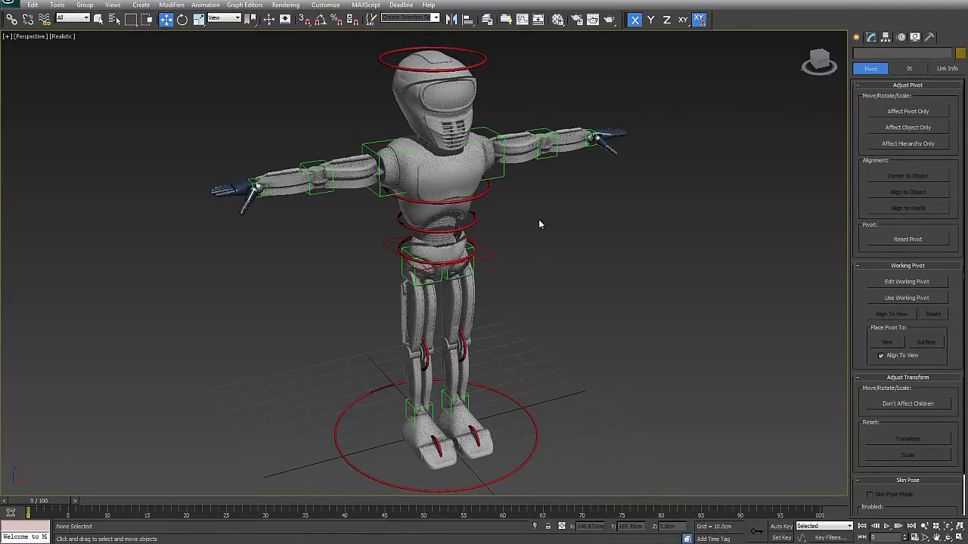
Step: Examine the right knee control from the side and the torso and hip controls from the front, leaving nothing selected
middle_drag(500, 225, 512, 214)
click(474, 339)
alt+middle_drag(439, 350, 422, 360)
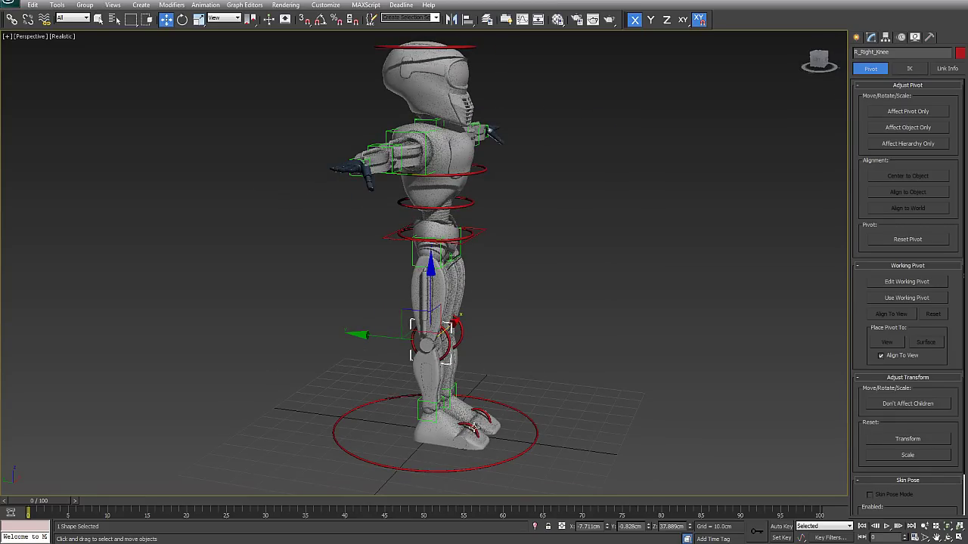
scroll(417, 270, up, 5)
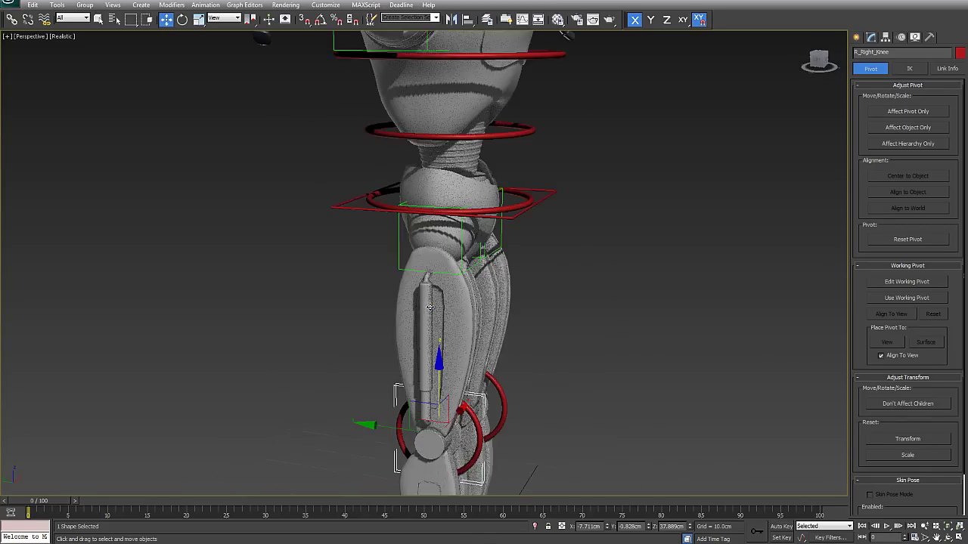
alt+middle_drag(494, 276, 480, 278)
middle_drag(561, 226, 532, 312)
alt+middle_drag(558, 233, 637, 284)
click(543, 224)
click(620, 275)
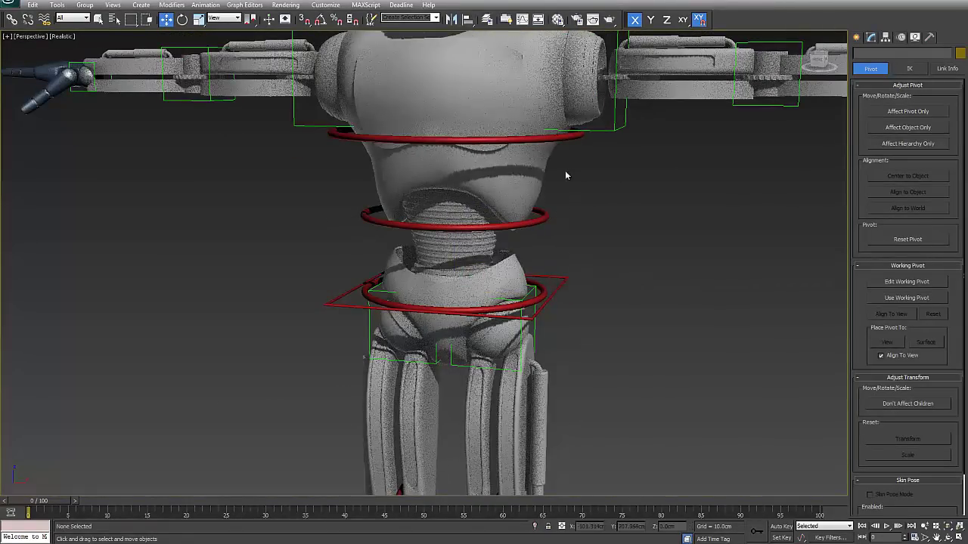
Step: Select the hip rotator control ring around the pelvis and show edged faces in the shaded perspective view
middle_drag(544, 281, 561, 220)
scroll(524, 244, up, 3)
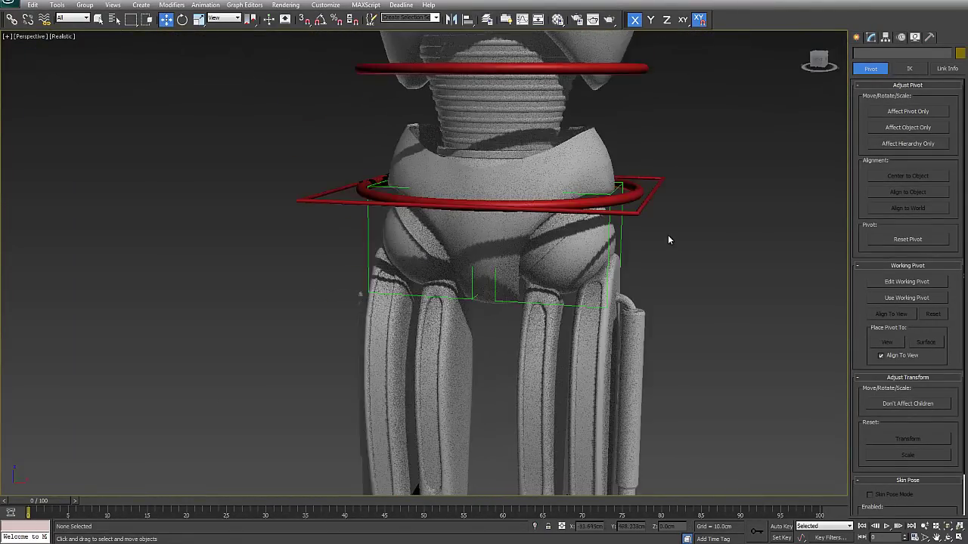
middle_drag(668, 234, 637, 275)
click(614, 245)
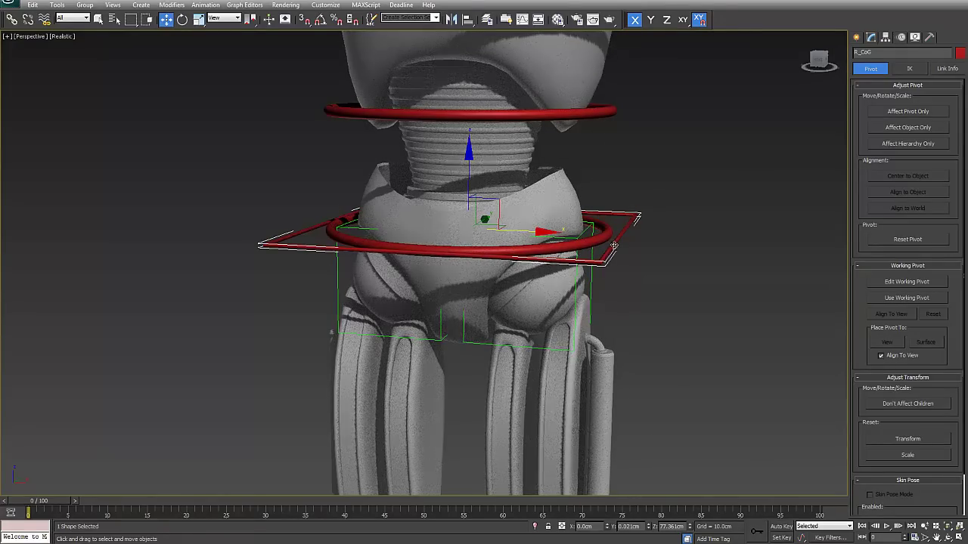
click(613, 243)
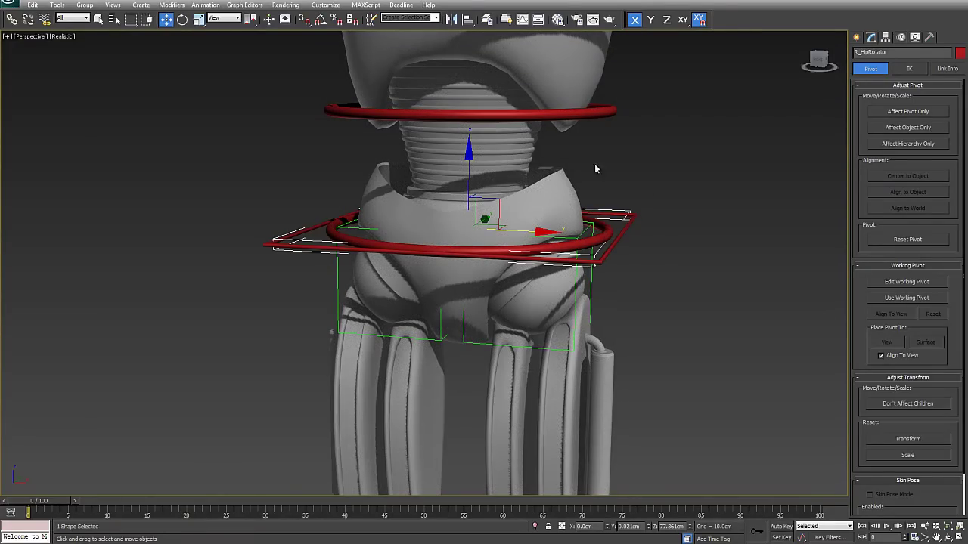
alt+middle_drag(491, 228, 472, 251)
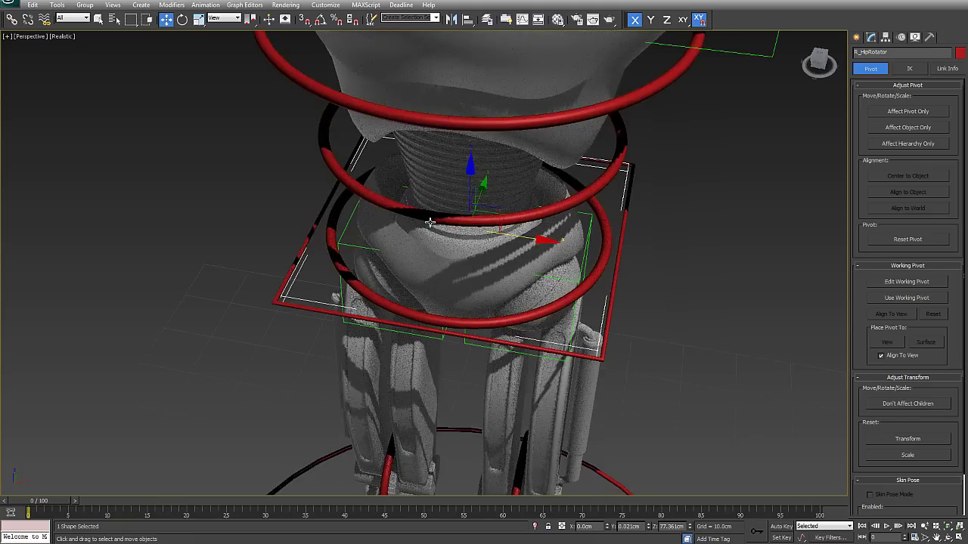
key(F4)
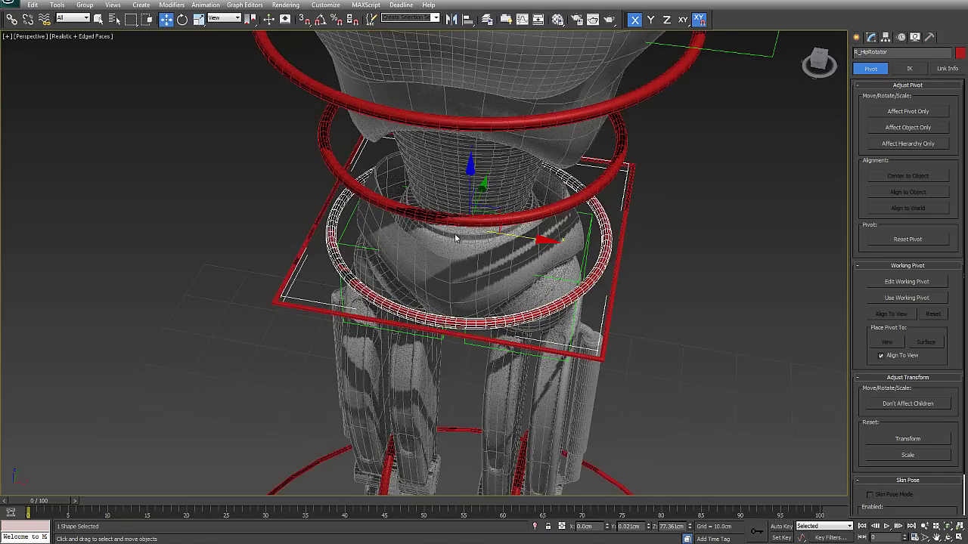
alt+middle_drag(486, 233, 487, 260)
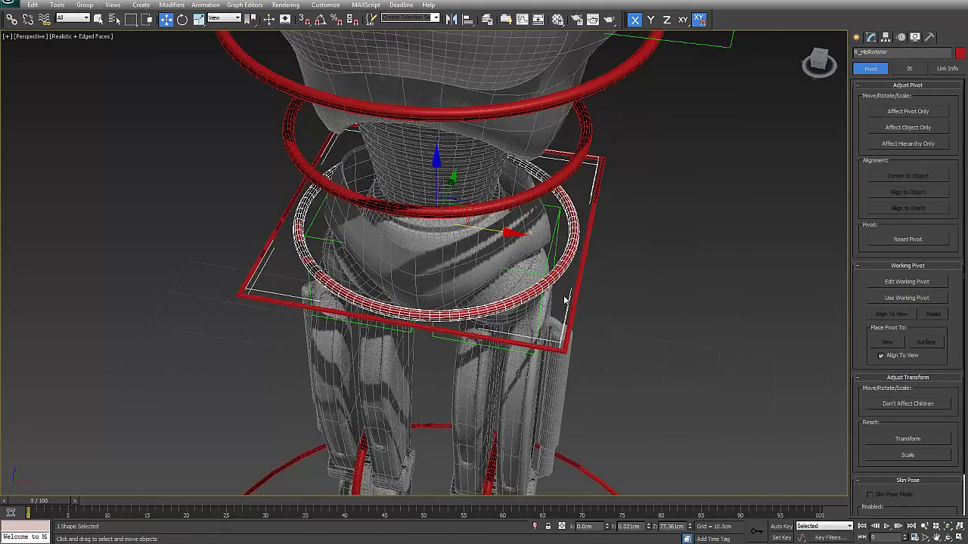
alt+middle_drag(571, 316, 492, 219)
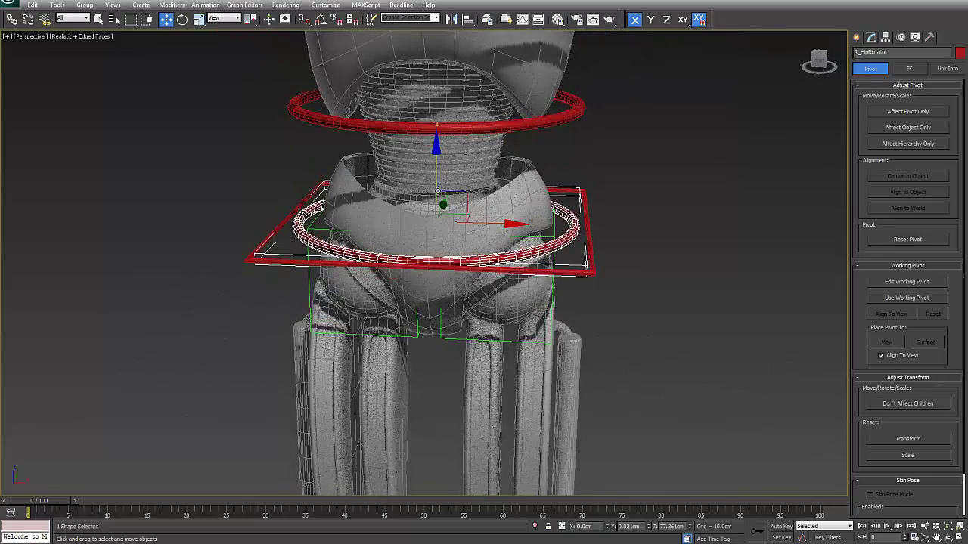
Step: Try rotating the hip rotator control to test the pelvis movement, and undo the test
alt+middle_drag(460, 184, 493, 212)
right_click(492, 213)
click(509, 231)
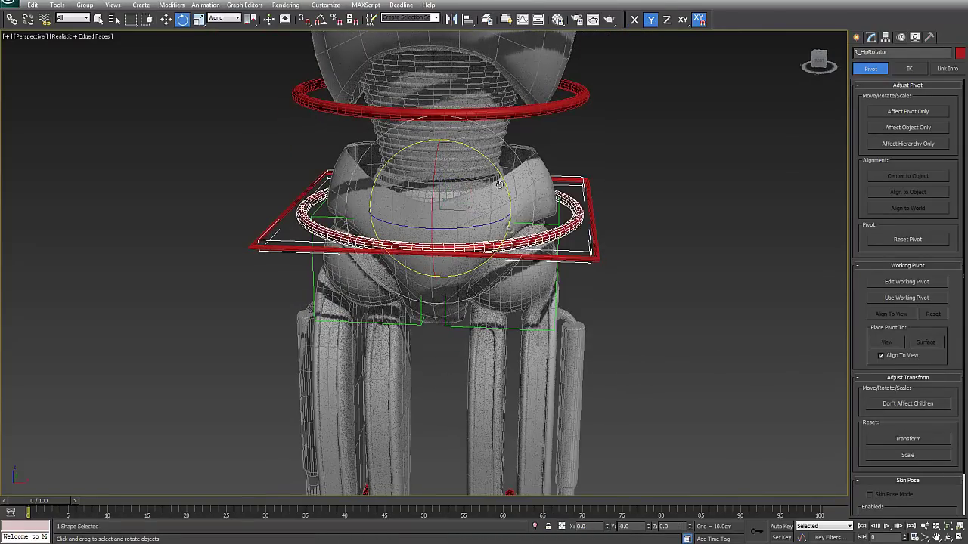
drag(506, 181, 526, 207)
key(ctrl+z)
key(ctrl+z)
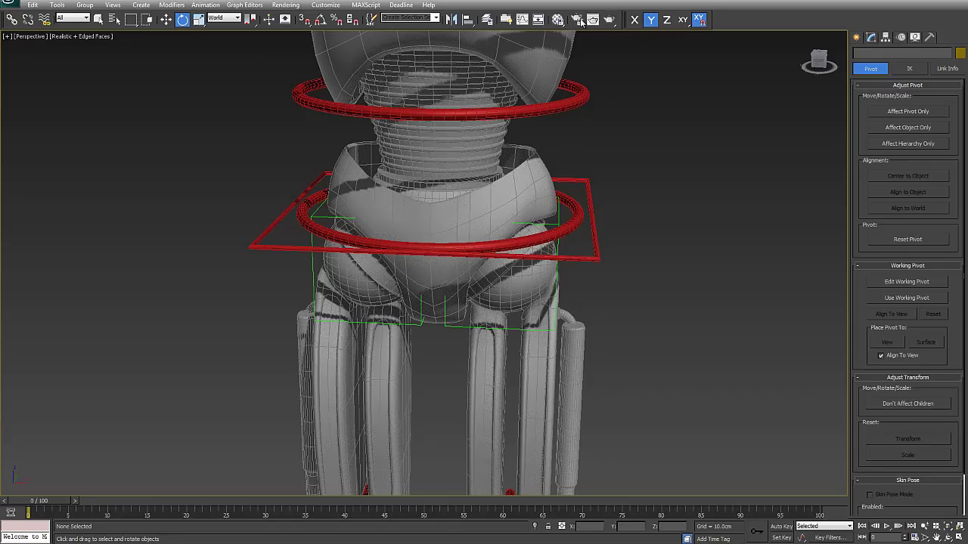
Step: Unfreeze the Mesh All layer in the layer manager and close the manager
click(489, 19)
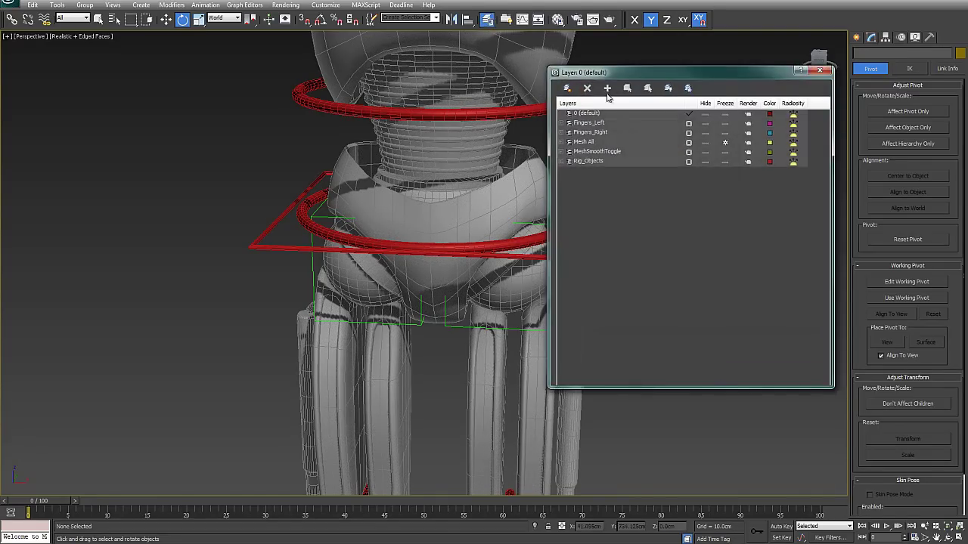
click(724, 143)
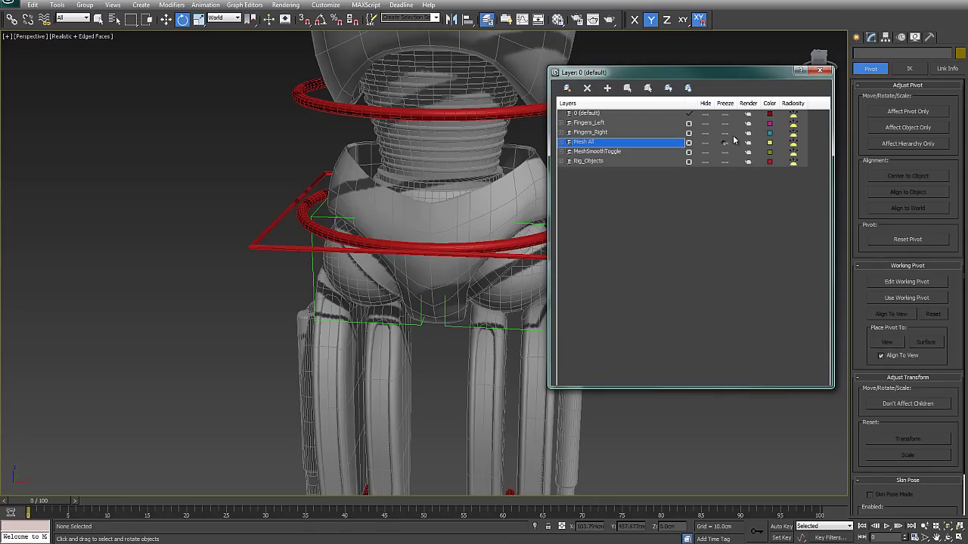
click(819, 72)
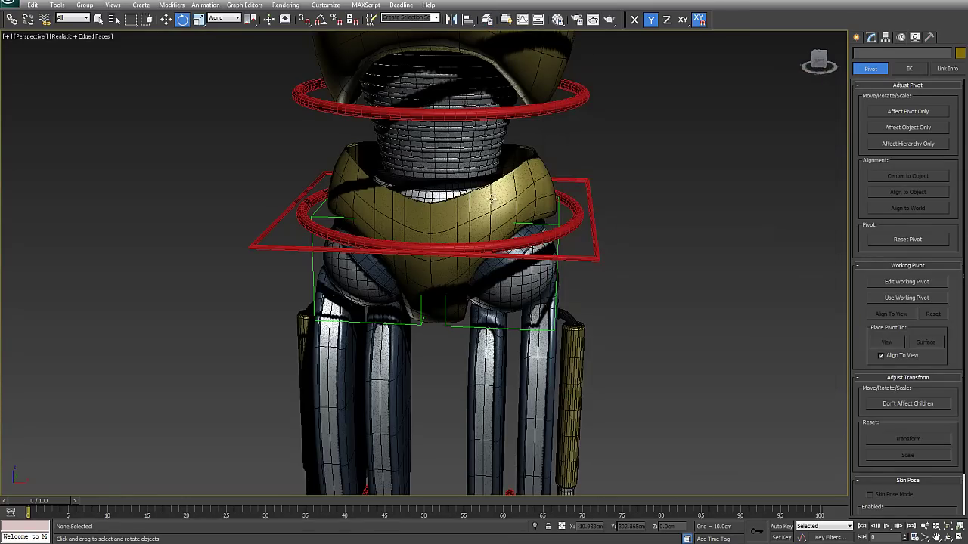
Step: Try rotating the ribbed lower torso mesh about its pivot, cancelling each test rotation
click(462, 155)
drag(502, 175, 482, 235)
right_click(482, 235)
drag(464, 183, 481, 236)
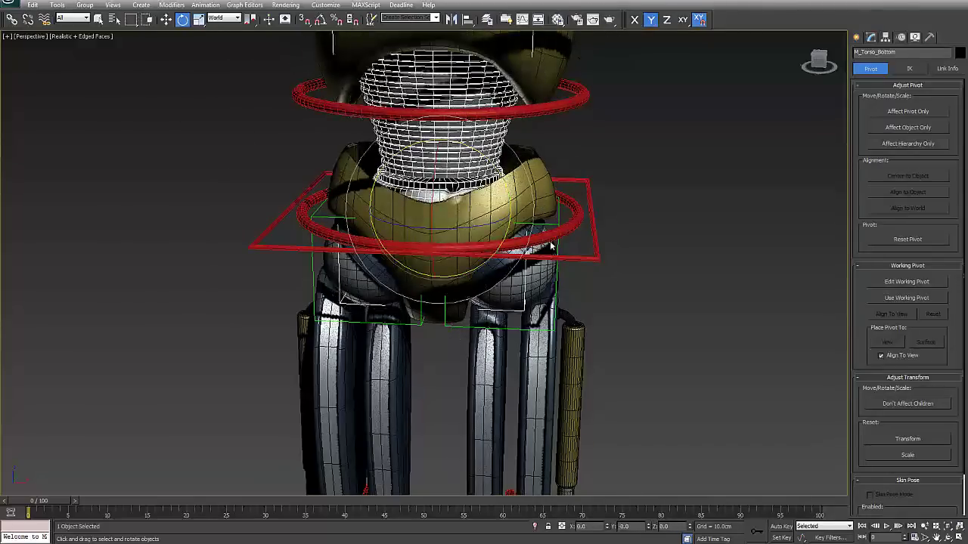
Step: Select the lower torso control ring, turn on Affect Pivot Only and frame the pelvis in the front view
alt+middle_drag(533, 190, 545, 174)
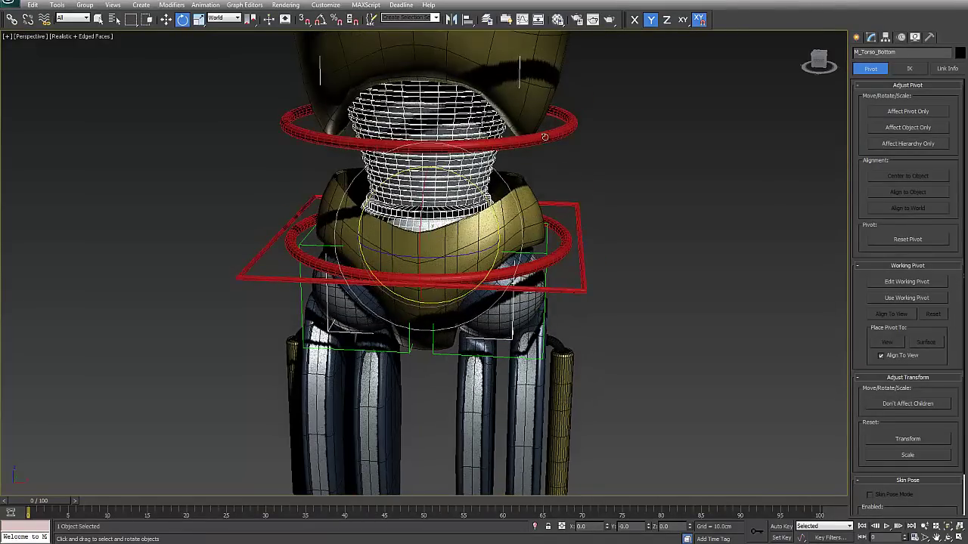
click(545, 136)
alt+middle_drag(545, 136, 538, 180)
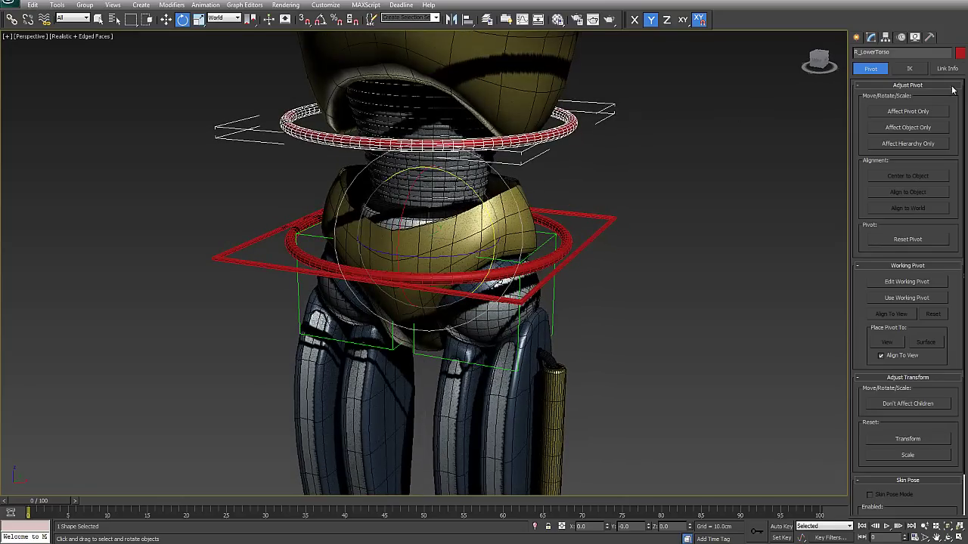
click(903, 113)
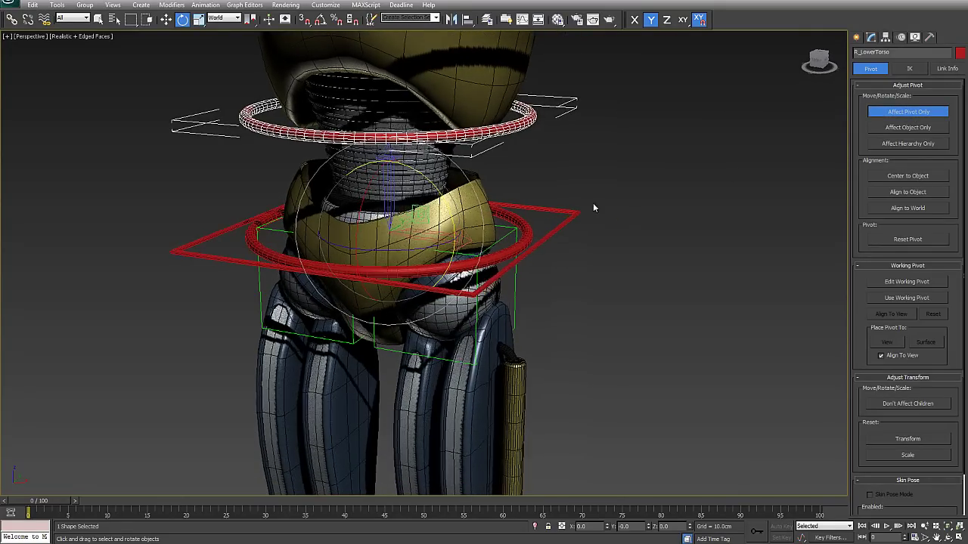
key(f)
middle_drag(509, 187, 512, 279)
scroll(442, 220, up, 8)
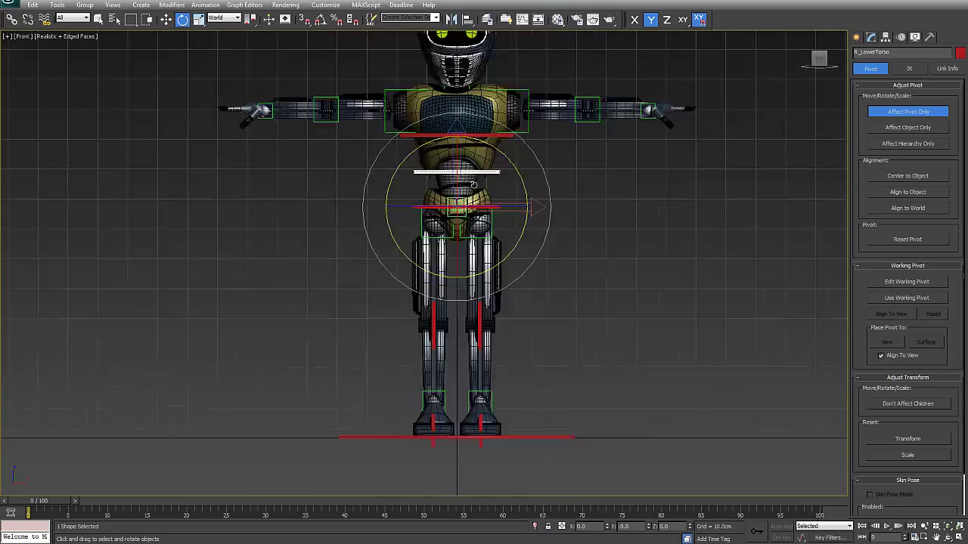
scroll(441, 224, up, 4)
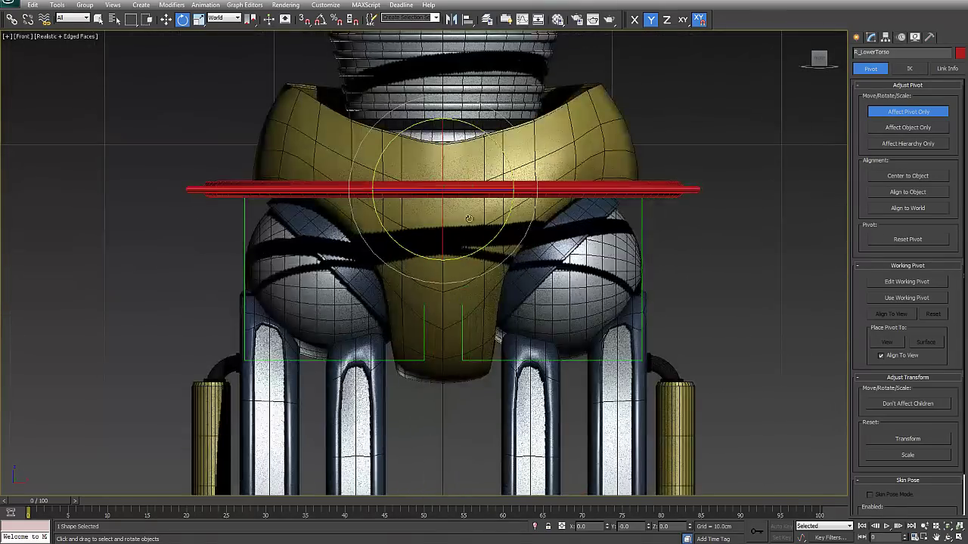
scroll(456, 224, down, 3)
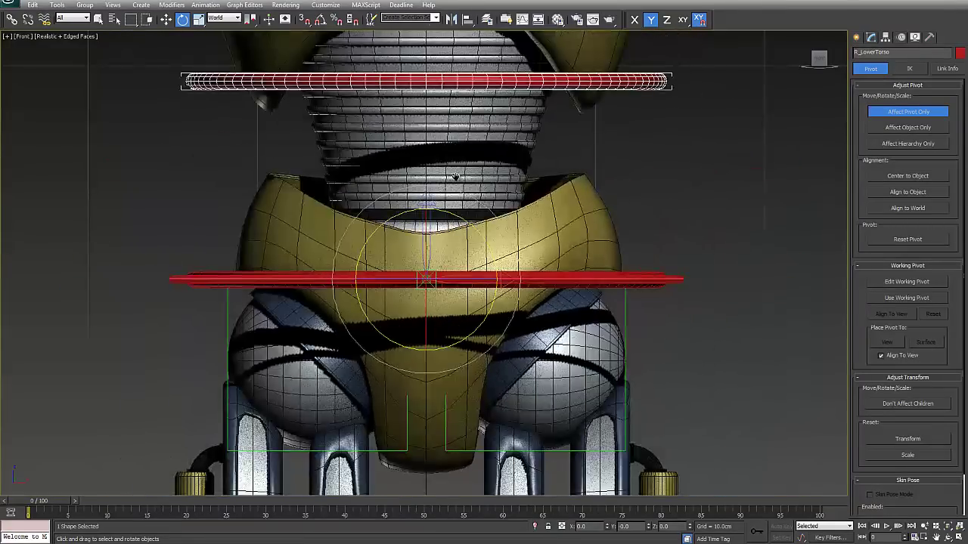
Step: Switch the front view to wireframe, activate the Move tool and check the lower torso control's pivot close up
key(F3)
right_click(448, 230)
click(461, 237)
scroll(437, 236, up, 5)
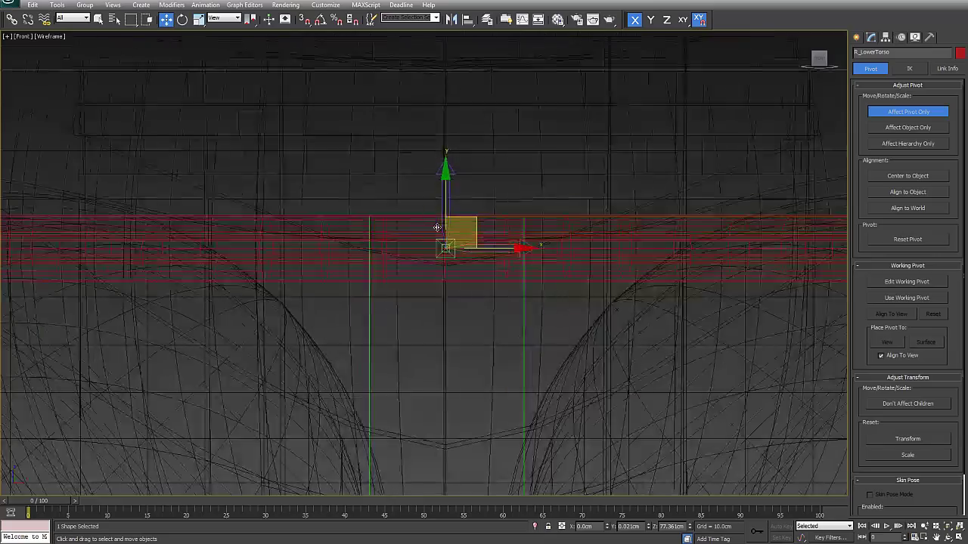
scroll(521, 177, down, 5)
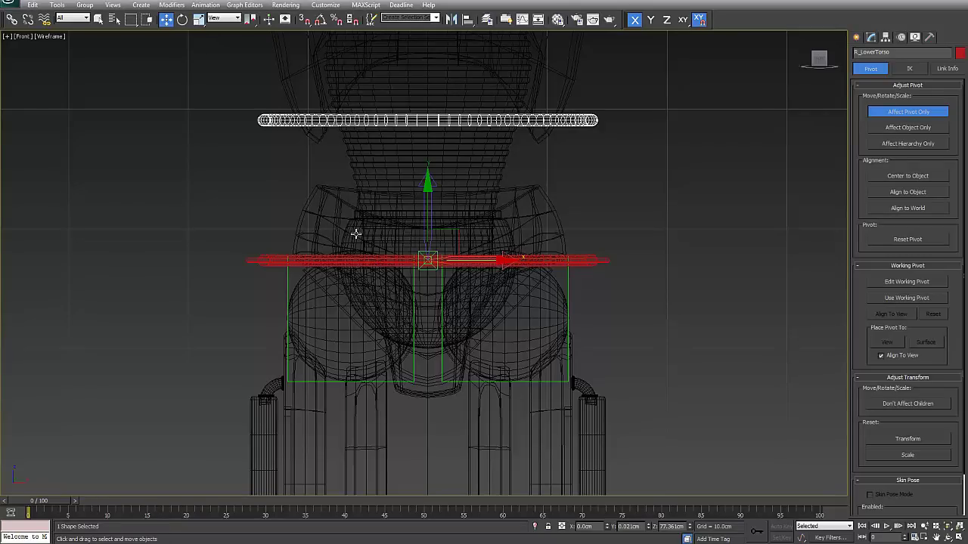
Step: Compare the lower torso mesh's pivot with the control's, reselect the lower torso control and turn off Affect Pivot Only
middle_drag(439, 243, 432, 325)
scroll(500, 243, down, 2)
scroll(496, 237, up, 2)
click(472, 244)
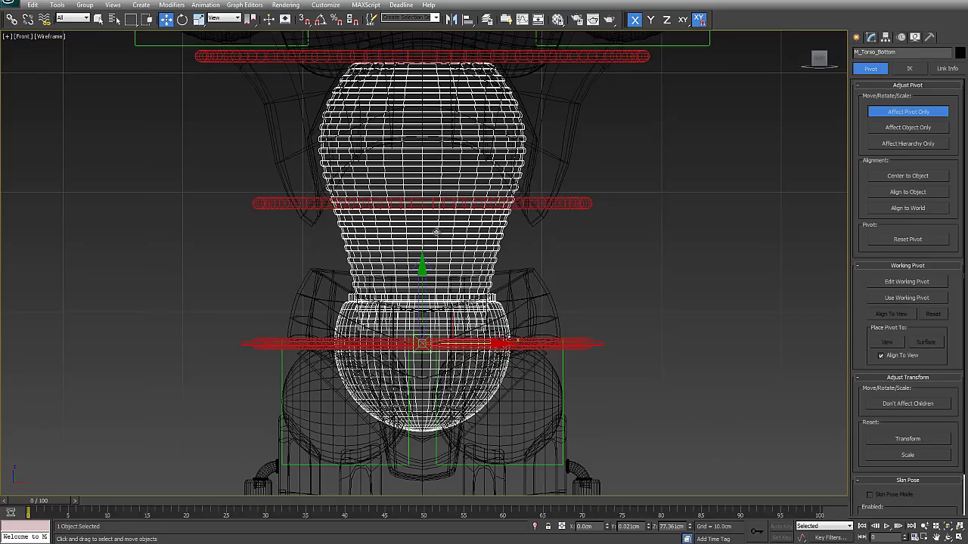
click(588, 203)
click(583, 203)
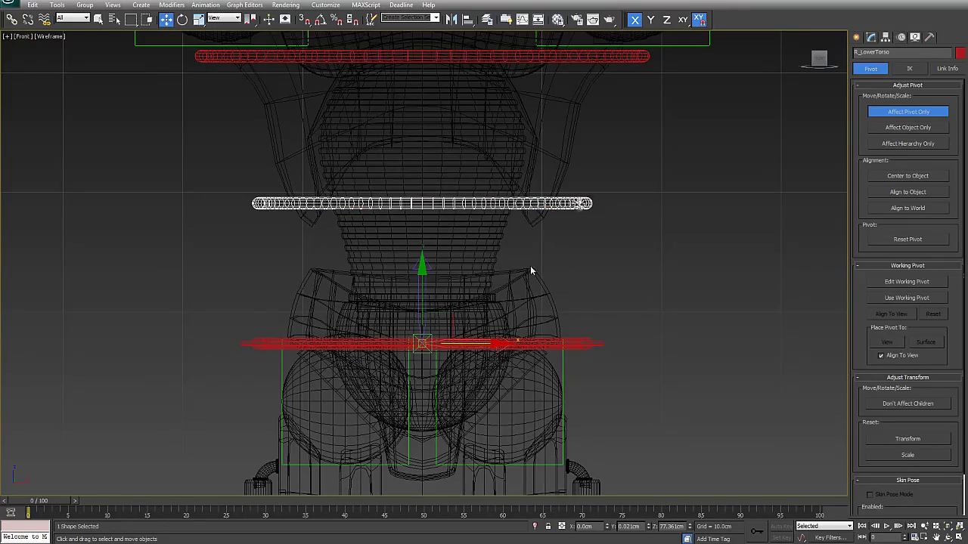
click(906, 112)
Step: Try rotating the lower torso control about its pivot in the front view and cancel the test rotation
right_click(449, 306)
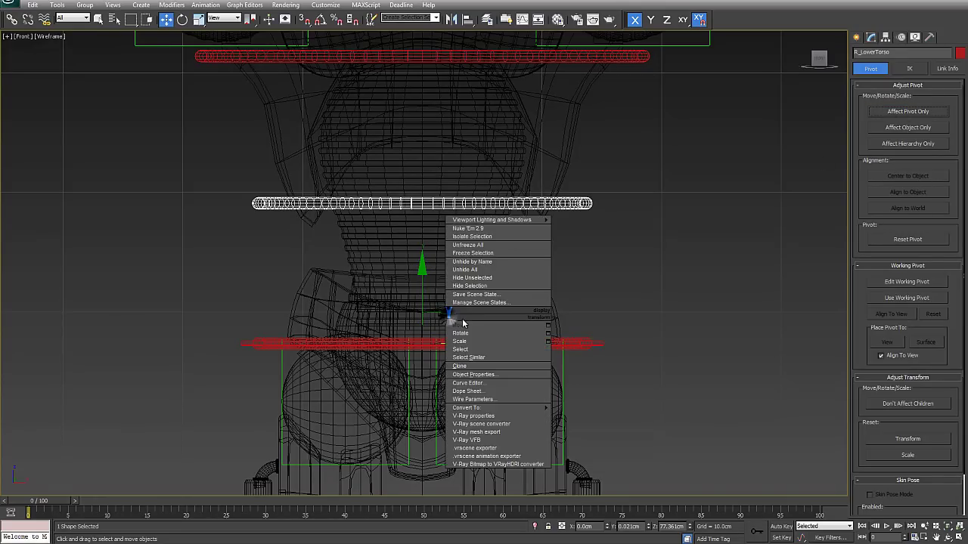
right_click(584, 205)
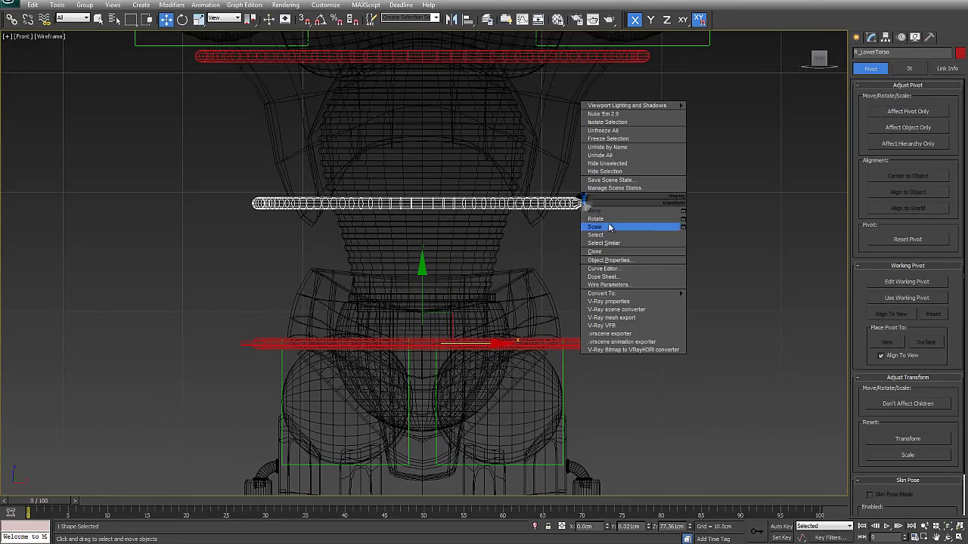
click(608, 220)
mouse_move(478, 302)
mouse_down()
mouse_move(454, 272)
mouse_move(495, 297)
mouse_up()
right_click(495, 297)
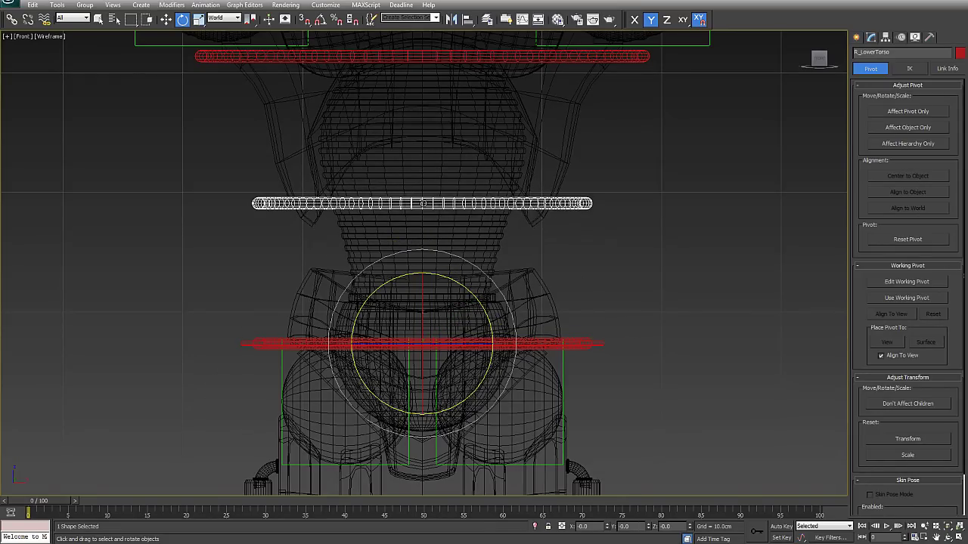
Step: Select the upper torso control ring and inspect its pivot close up with the front view set to shaded
middle_drag(456, 133, 469, 261)
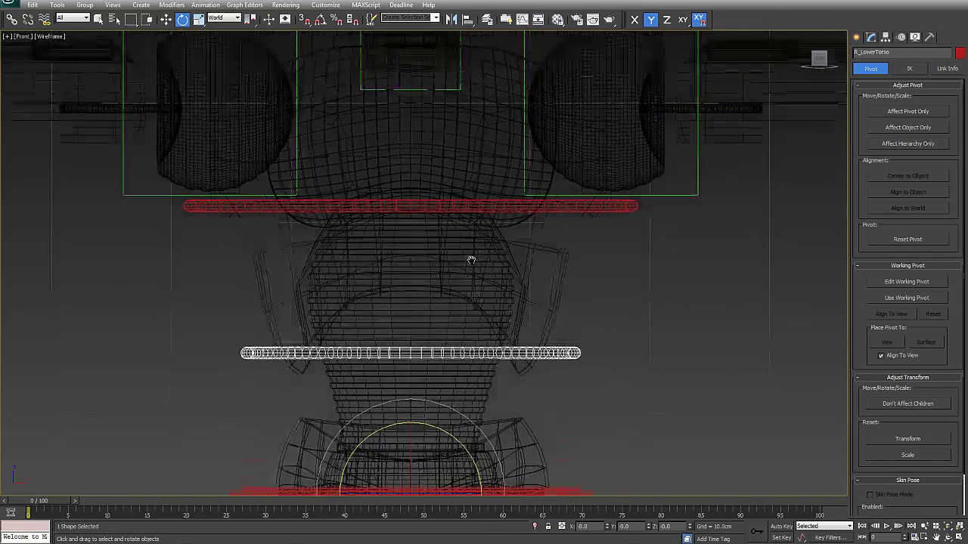
click(564, 251)
click(652, 290)
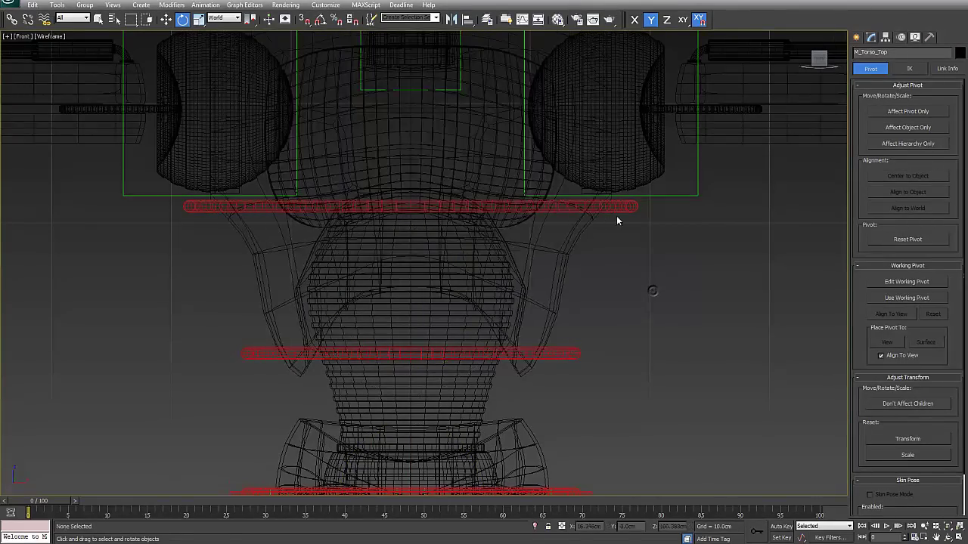
click(616, 215)
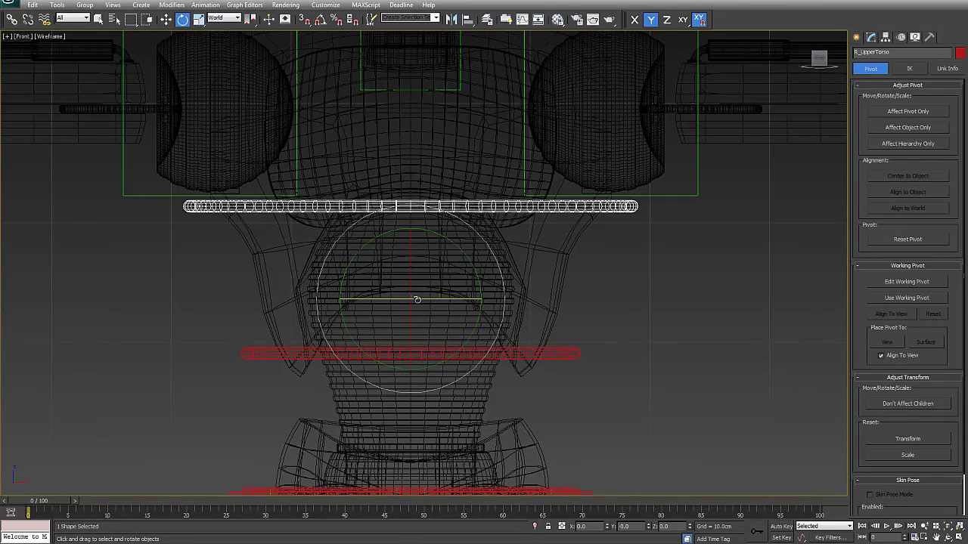
key(F3)
scroll(417, 299, up, 4)
middle_drag(418, 266, 432, 161)
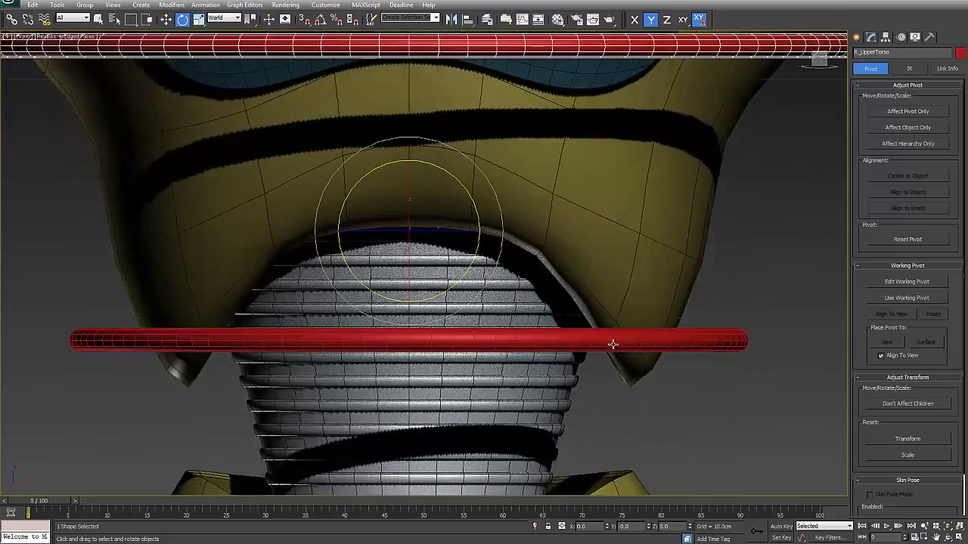
Step: Try rotating the upper torso control, cancel it and compare its pivot with that of the upper torso mesh
drag(475, 198, 492, 218)
right_click(492, 227)
click(538, 232)
right_click(492, 219)
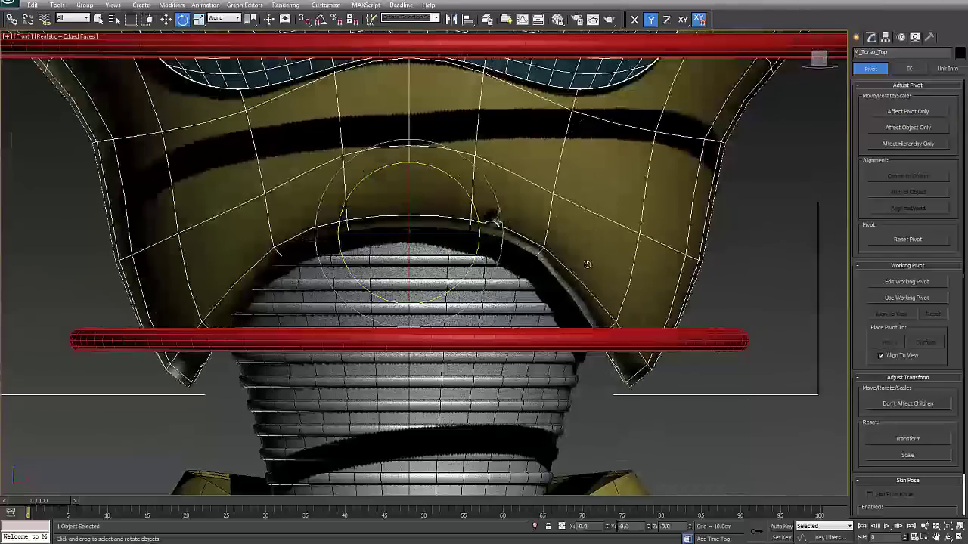
scroll(444, 252, down, 5)
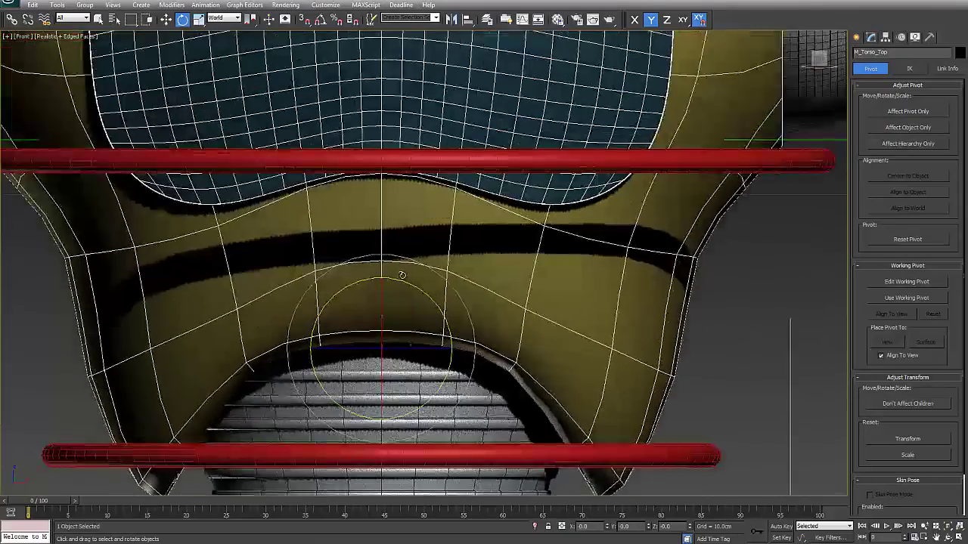
scroll(356, 268, down, 2)
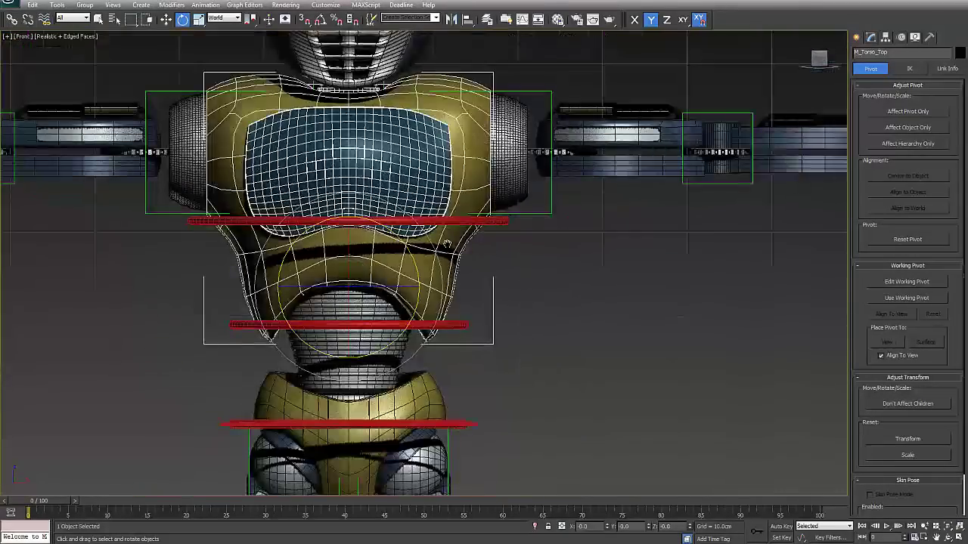
Step: Check the lower torso control's pivot again, select the head control ring and view it from the side
middle_drag(447, 244, 505, 199)
middle_drag(554, 174, 556, 125)
click(526, 230)
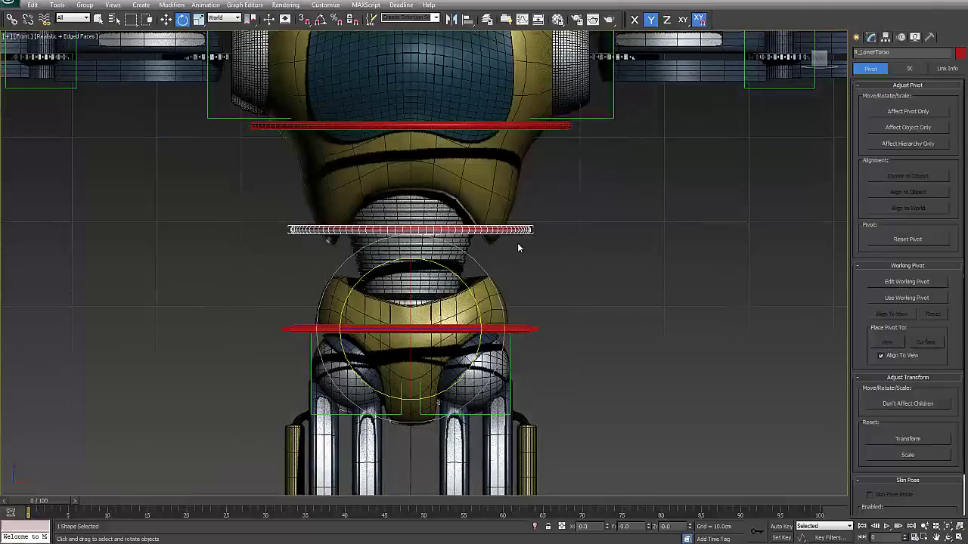
middle_drag(518, 242, 520, 230)
middle_drag(493, 171, 497, 414)
middle_drag(520, 30, 514, 81)
click(515, 79)
alt+middle_drag(373, 236, 454, 229)
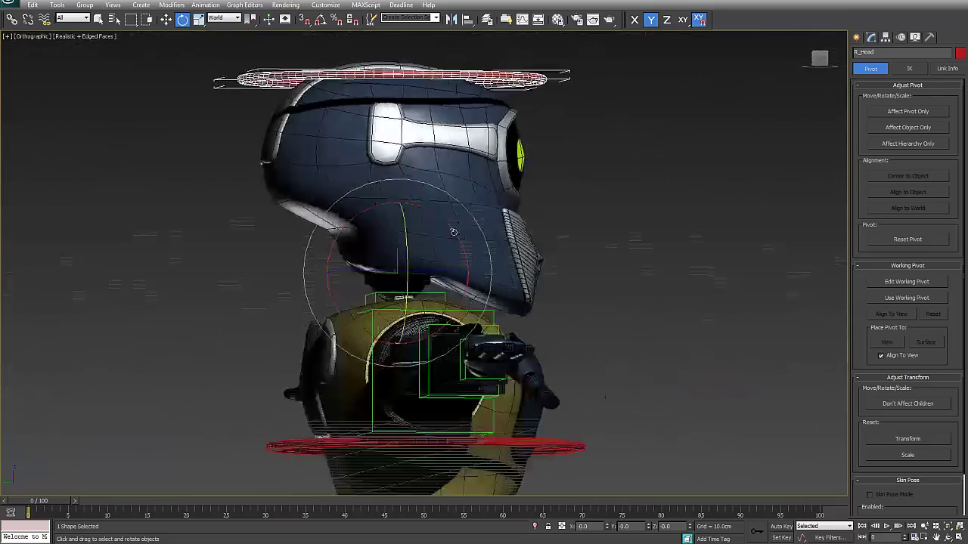
Step: Examine the head control's pivot against the neck ball joint in the left wireframe view
key(f)
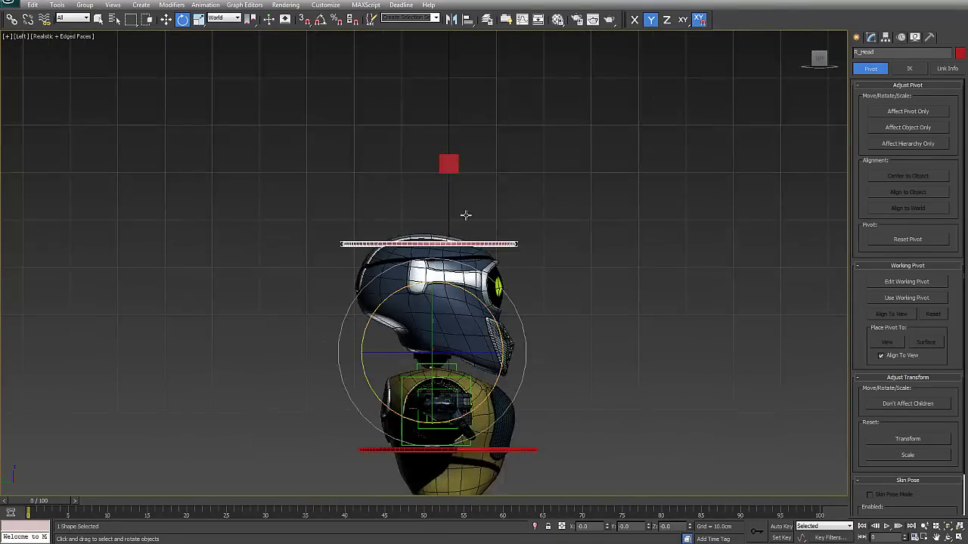
scroll(465, 216, up, 6)
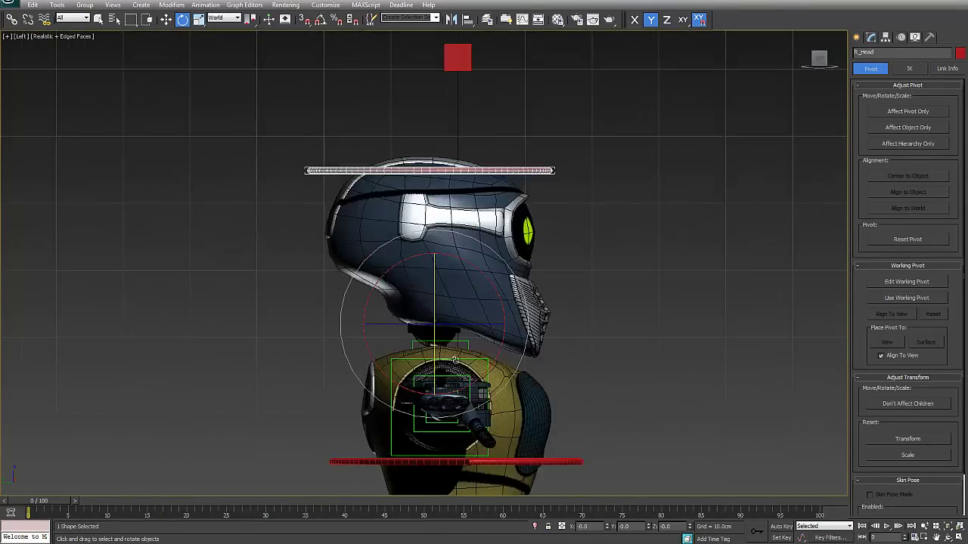
scroll(453, 200, up, 3)
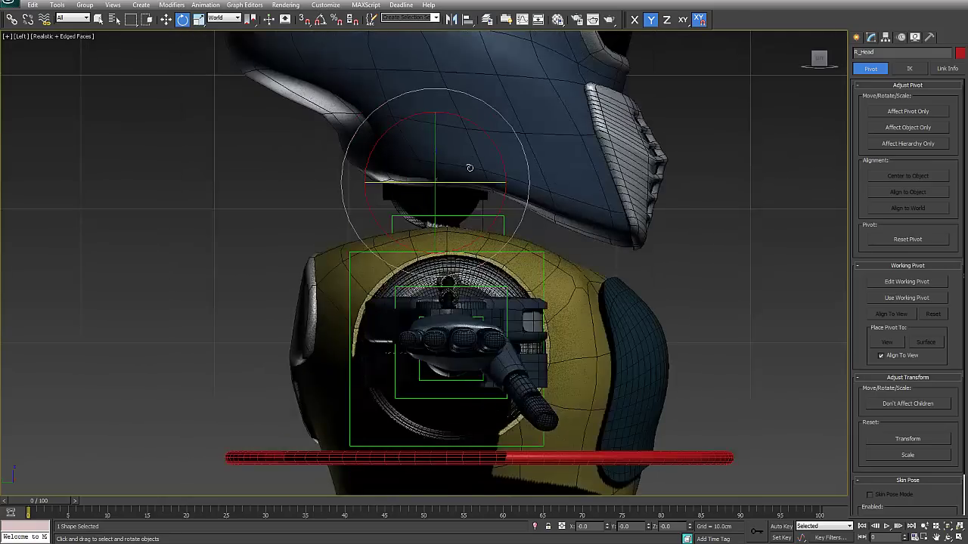
scroll(470, 168, up, 3)
middle_drag(473, 200, 464, 268)
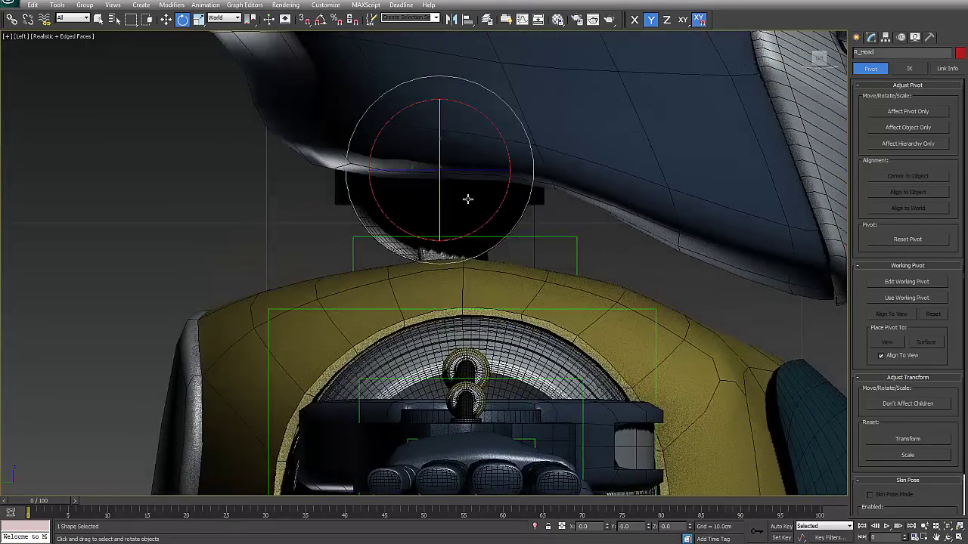
key(F3)
scroll(478, 155, up, 4)
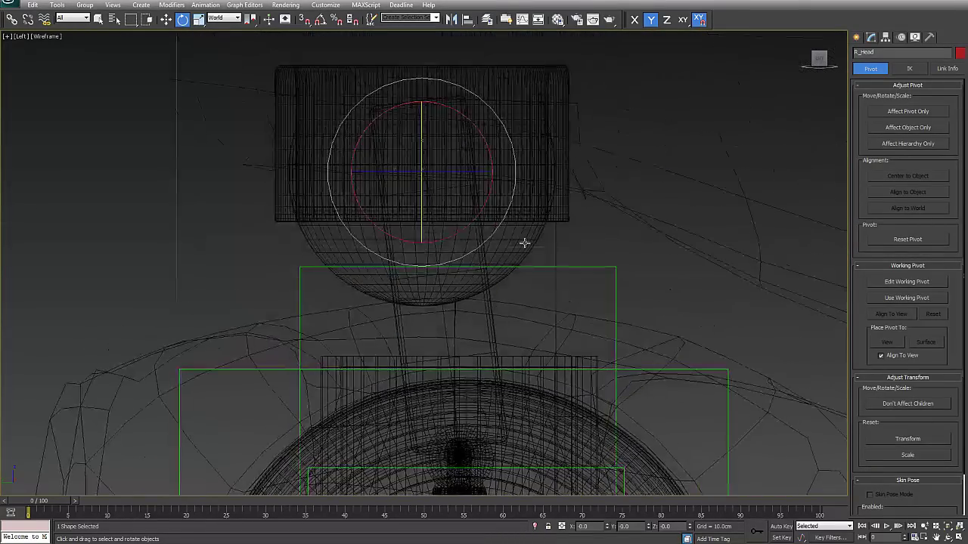
Step: Try rotating the head control around the X axis about the neck joint and cancel the test rotation
drag(493, 170, 505, 178)
right_click(504, 179)
scroll(504, 178, down, 5)
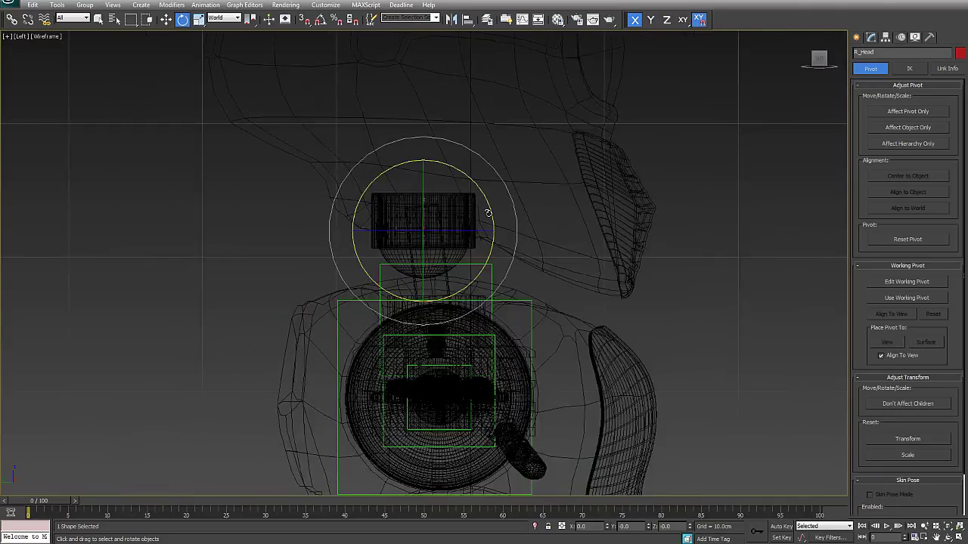
scroll(487, 213, down, 5)
drag(495, 272, 540, 270)
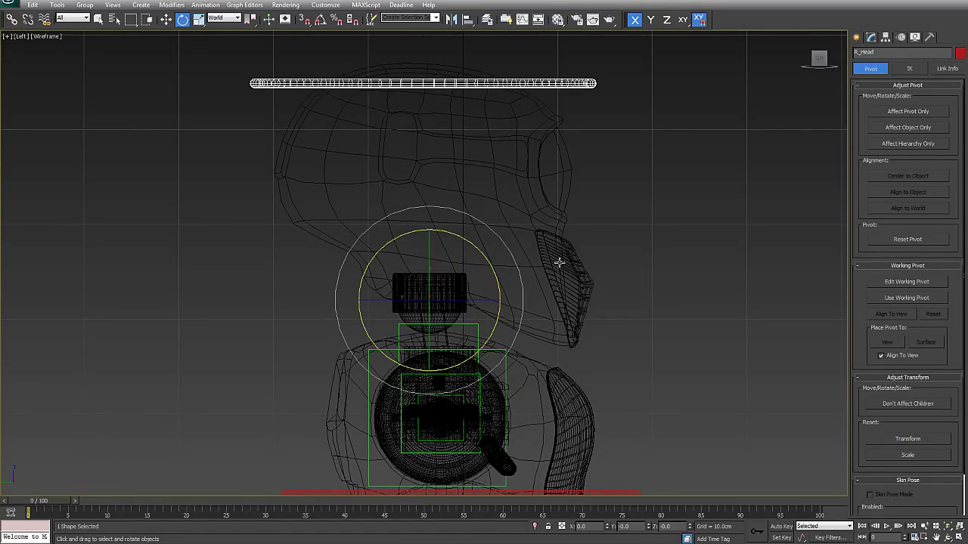
scroll(600, 230, down, 5)
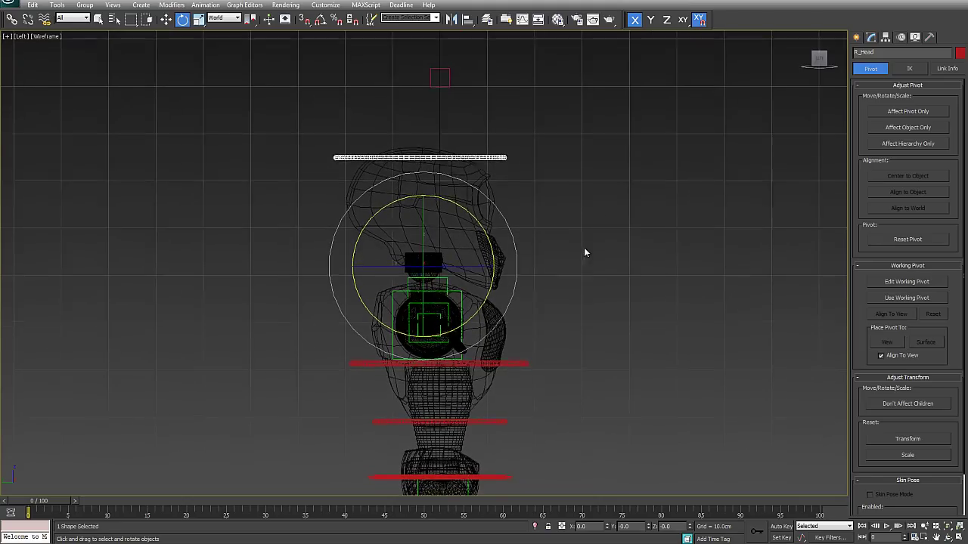
Step: Select the left wrist control box in the top view and check its pivot with the Move tool
key(t)
middle_drag(530, 281, 406, 268)
scroll(714, 260, up, 4)
middle_drag(577, 270, 198, 291)
scroll(521, 230, up, 2)
scroll(610, 238, up, 2)
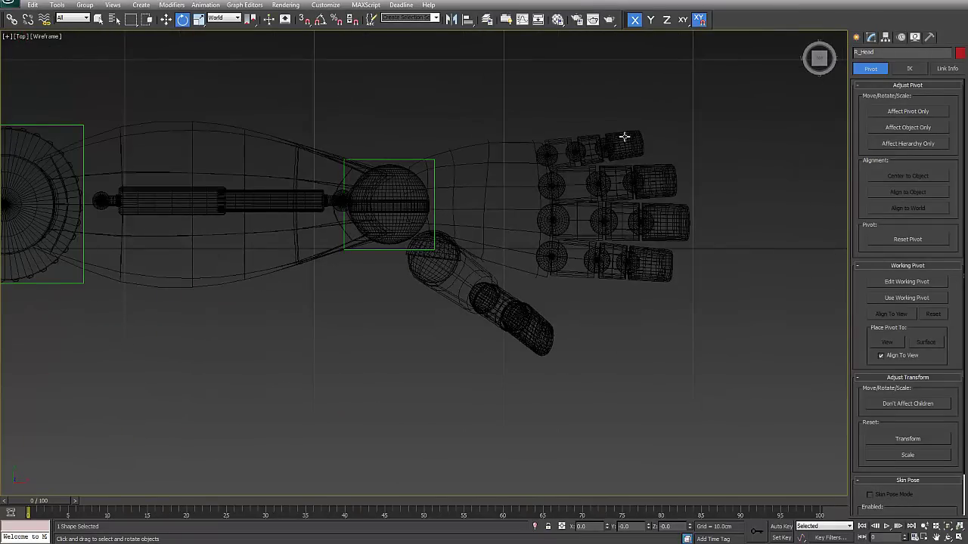
click(401, 161)
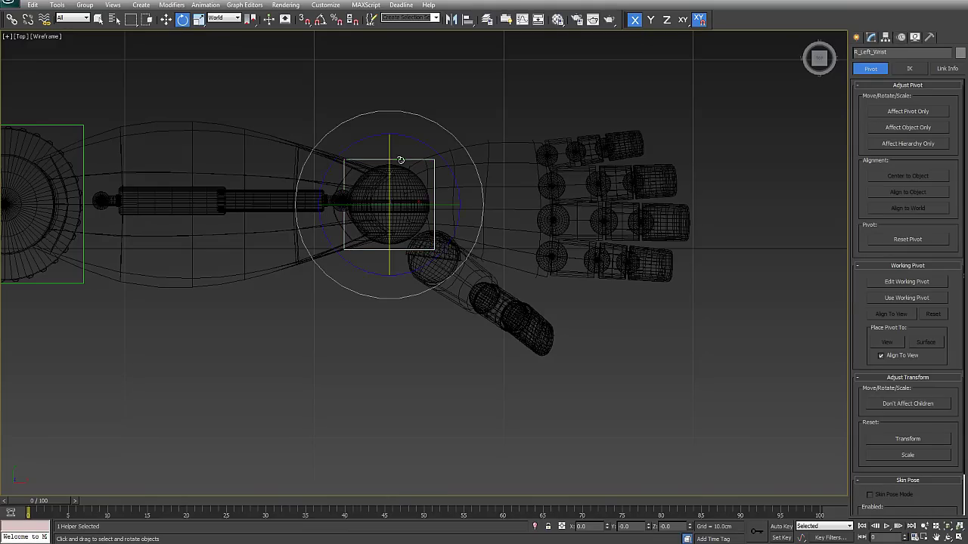
right_click(401, 160)
click(425, 174)
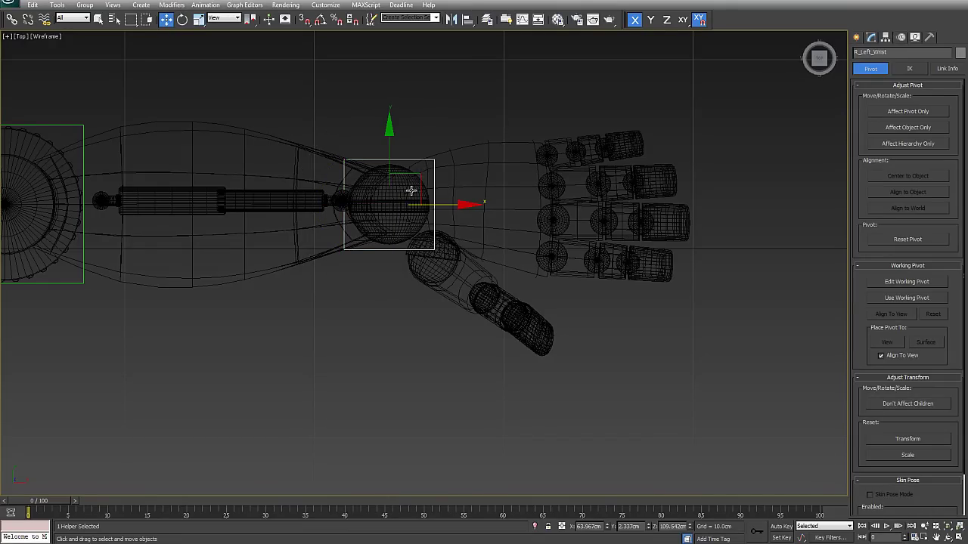
mouse_move(420, 174)
mouse_down()
mouse_move(422, 129)
mouse_move(436, 182)
mouse_move(422, 174)
mouse_up()
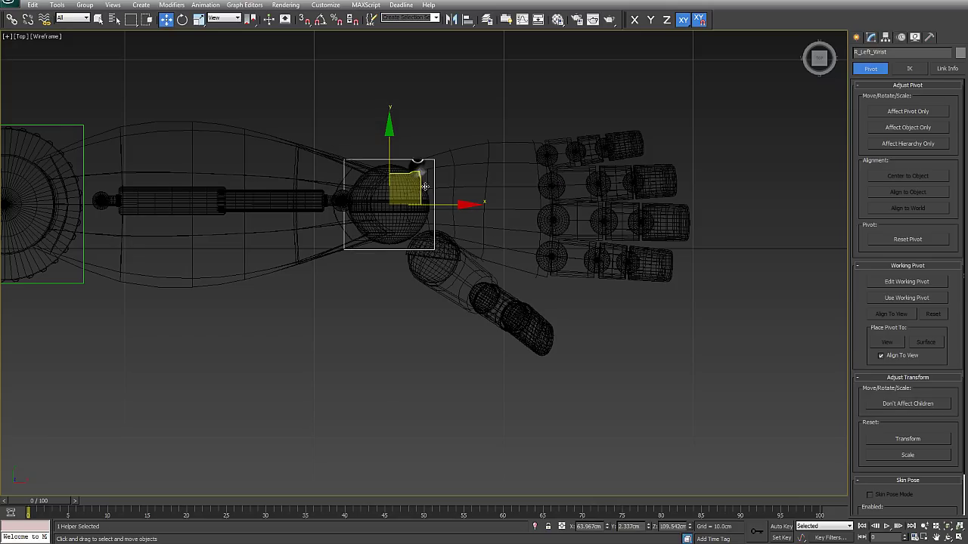
Step: Select the left hand mesh, try moving it on its own and cancel the move
click(494, 208)
mouse_move(479, 155)
mouse_down()
mouse_move(495, 126)
mouse_move(494, 151)
mouse_up()
right_click(494, 158)
middle_drag(463, 213, 515, 215)
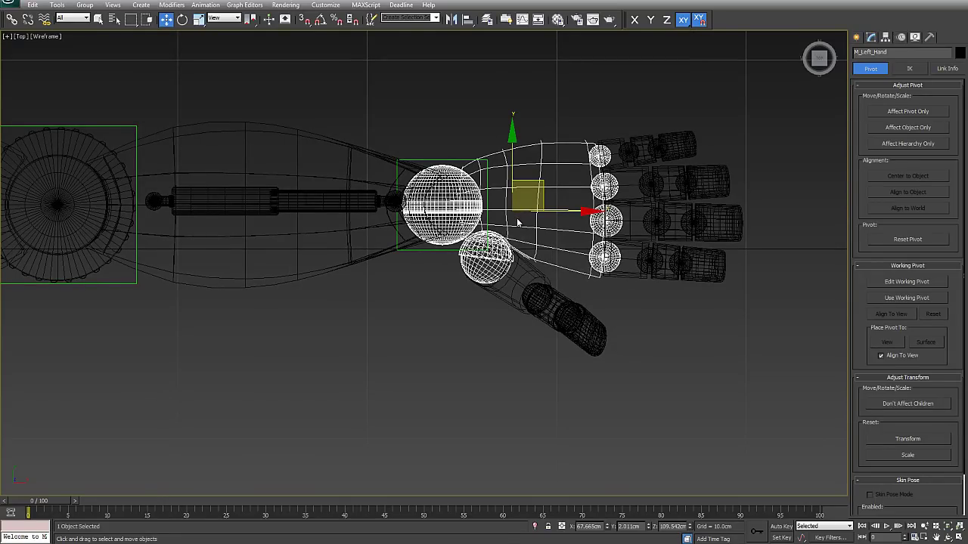
Step: Link the left hand mesh to the left wrist control box with Select and Link
middle_drag(507, 220, 608, 239)
scroll(458, 255, down, 2)
middle_drag(384, 240, 479, 248)
middle_drag(595, 290, 576, 293)
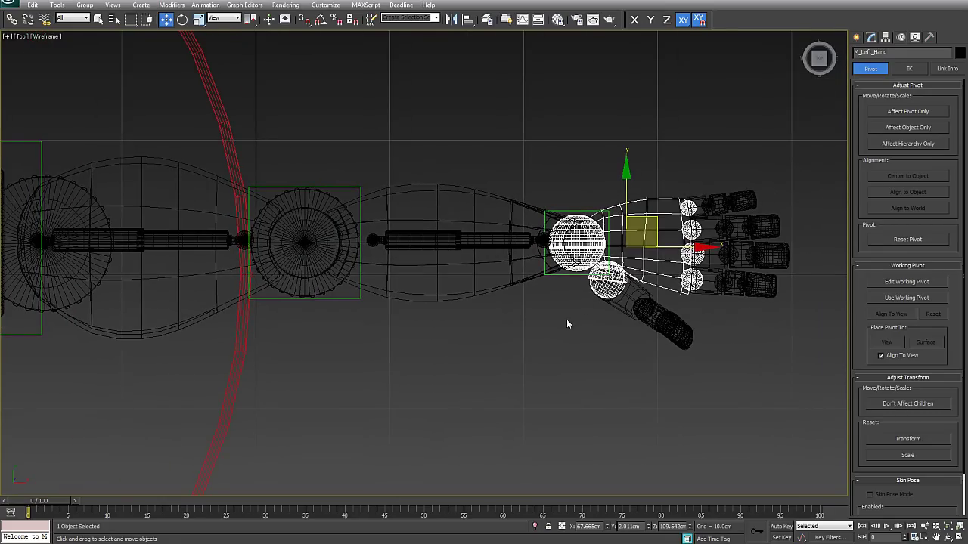
scroll(555, 330, down, 2)
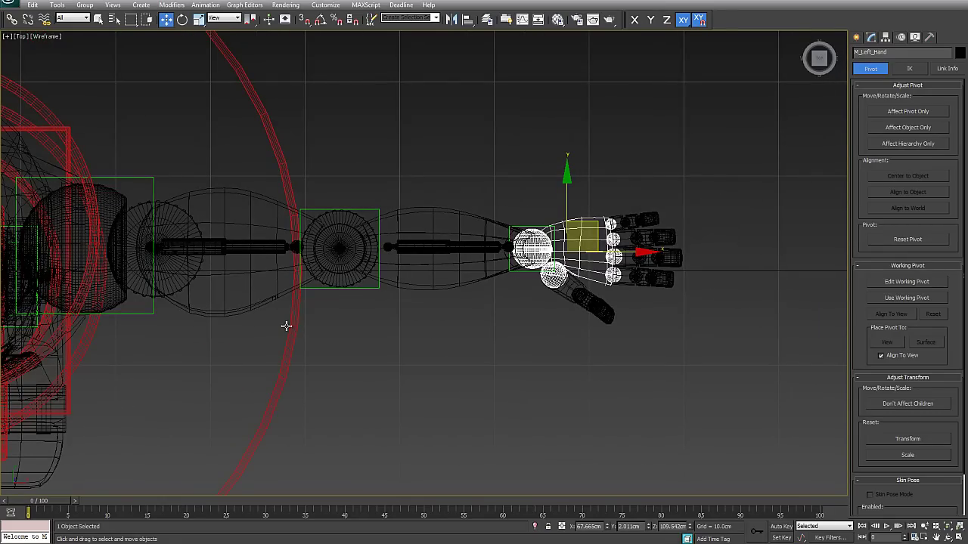
middle_drag(326, 329, 318, 345)
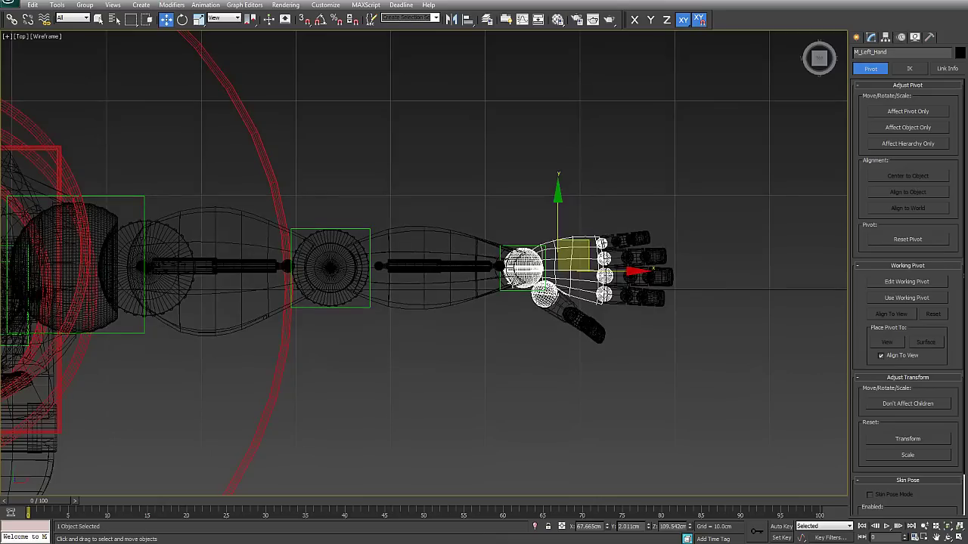
scroll(426, 265, up, 2)
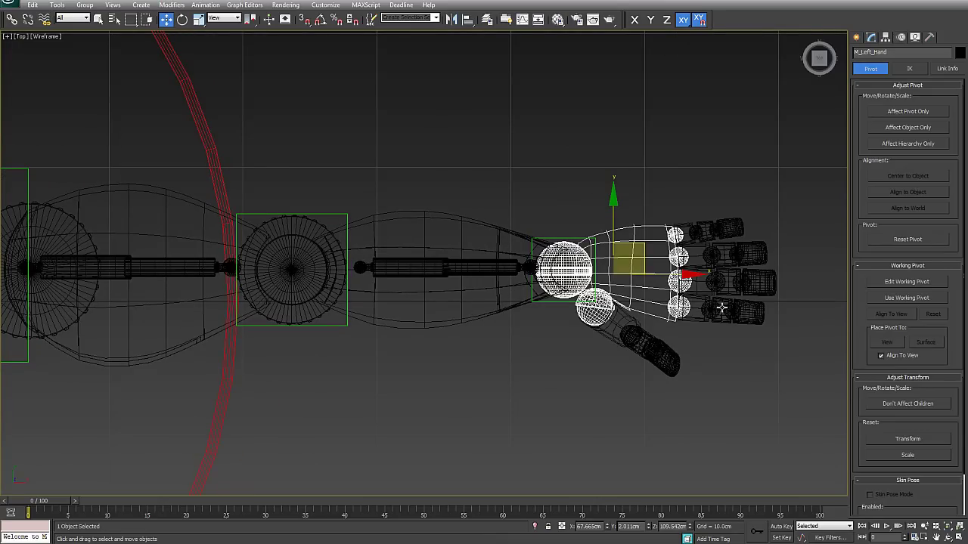
middle_drag(557, 266, 600, 256)
click(12, 20)
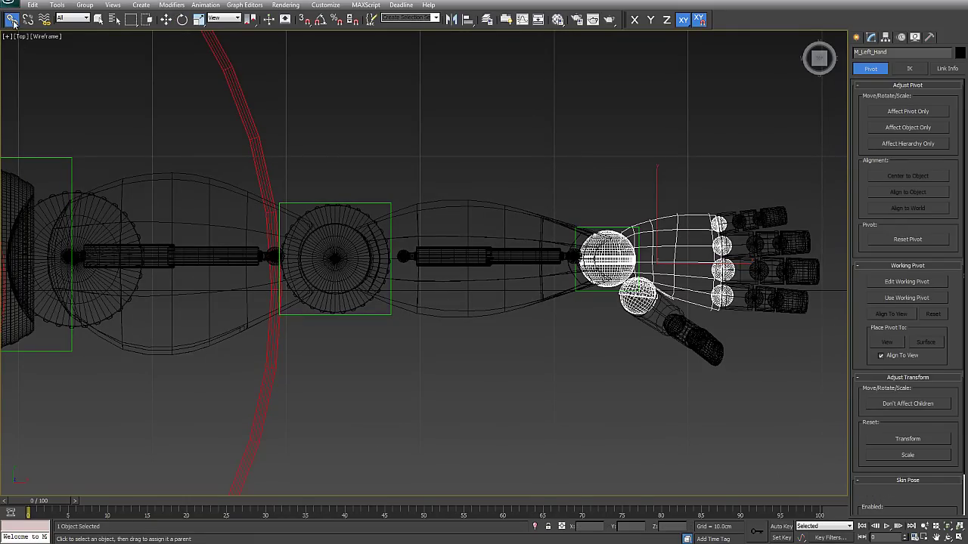
scroll(605, 241, up, 5)
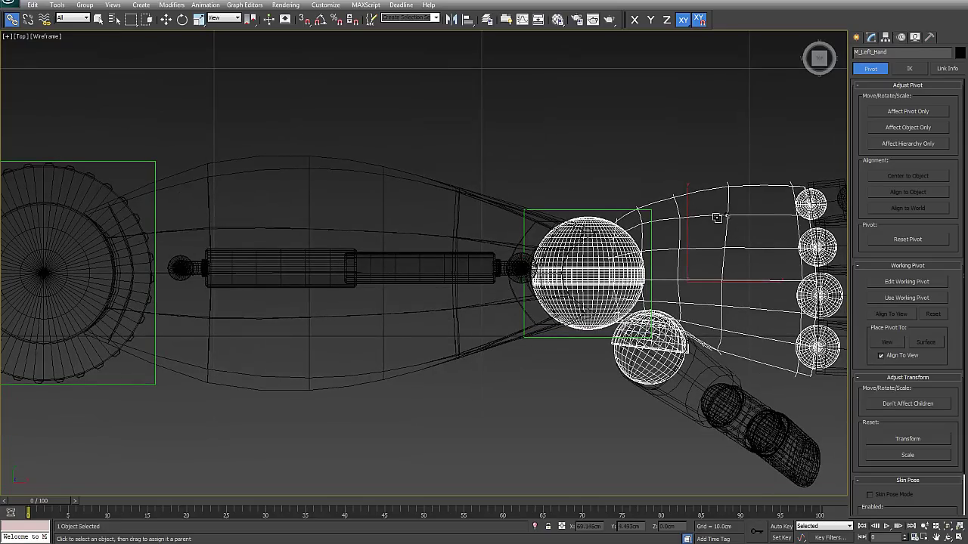
drag(603, 210, 603, 210)
Step: Test the hand link by moving and rotating the left wrist control, cancelling both transforms
click(603, 210)
right_click(602, 210)
click(620, 227)
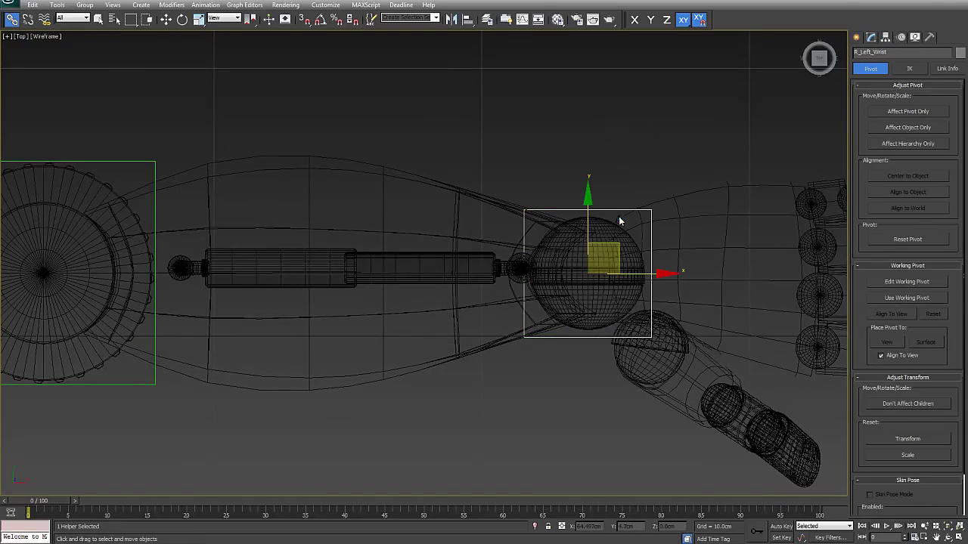
drag(615, 243, 578, 212)
right_click(579, 211)
right_click(594, 256)
click(609, 267)
drag(609, 274, 666, 280)
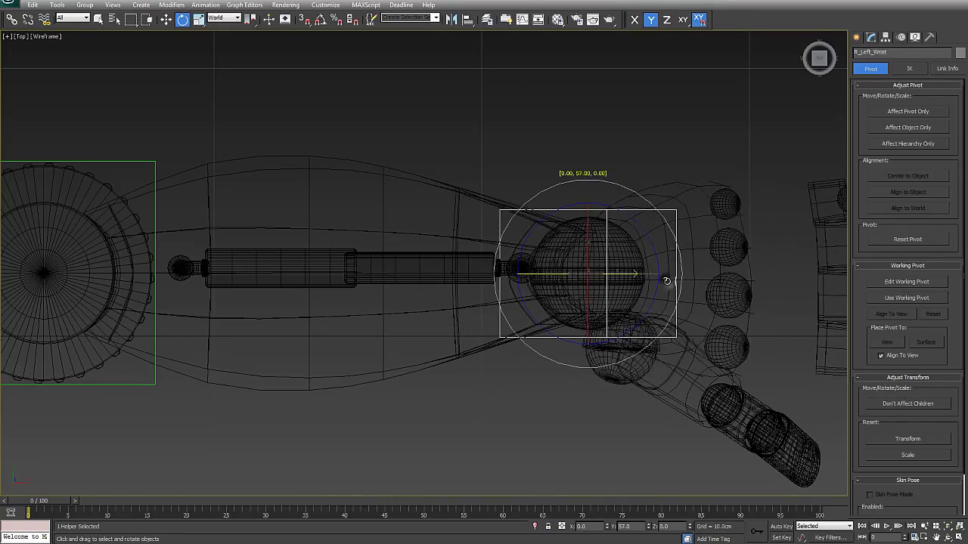
right_click(666, 281)
Step: Link the left forearm mesh to the left elbow control box
middle_drag(705, 275, 536, 220)
scroll(540, 233, down, 2)
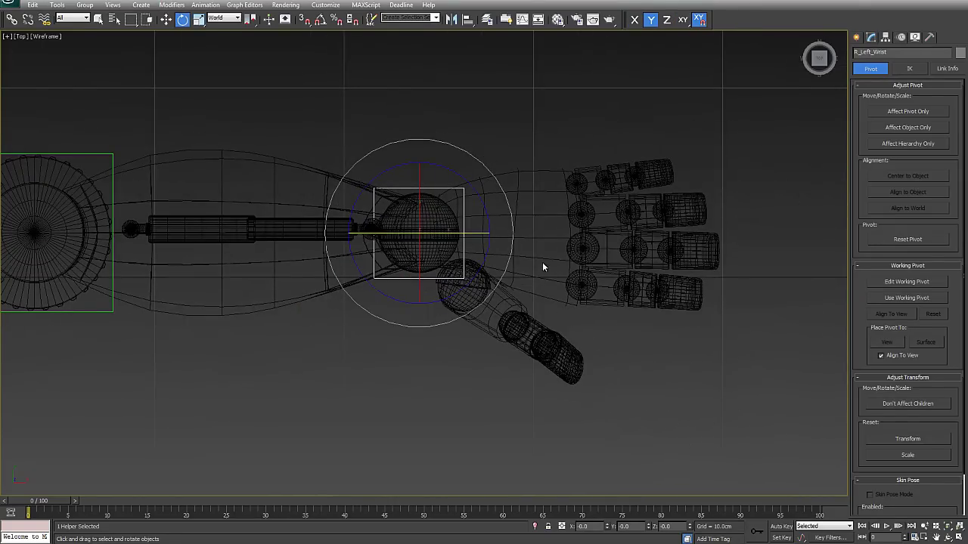
middle_drag(536, 247, 667, 233)
click(330, 192)
click(11, 19)
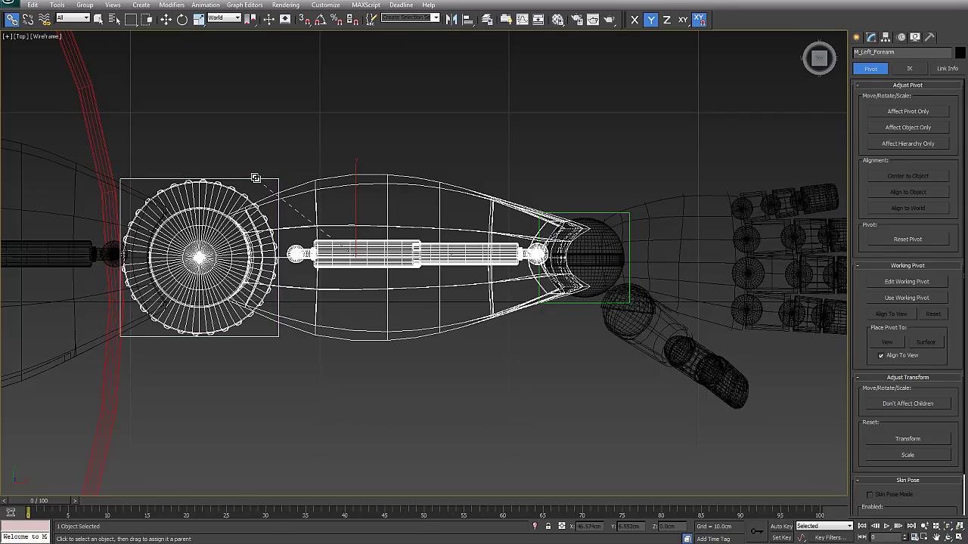
middle_drag(252, 206, 552, 218)
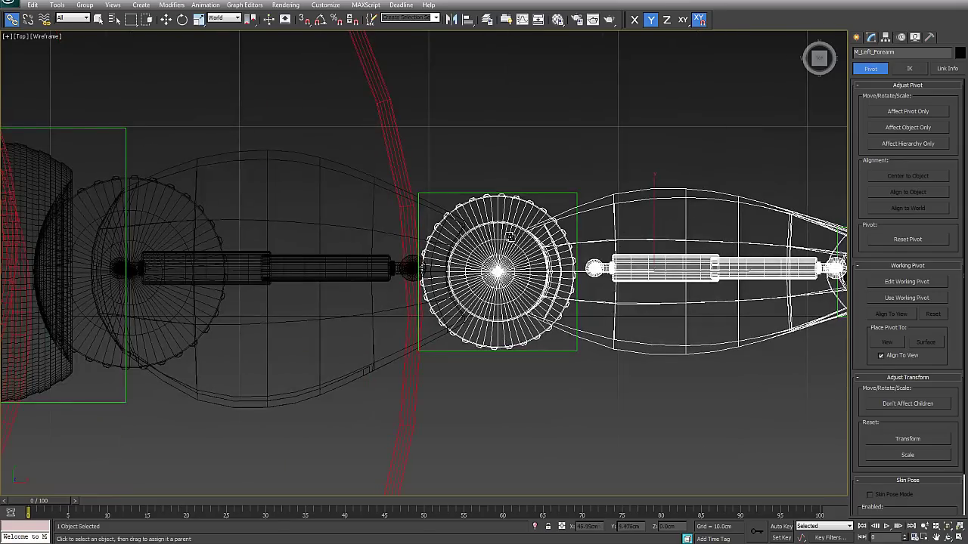
Step: Link the left upper arm mesh to the left shoulder control box
click(318, 164)
middle_drag(333, 203, 529, 168)
drag(410, 172, 335, 143)
Step: Test the upper arm link by rotating the left shoulder control and cancel the rotation
scroll(402, 177, down, 3)
middle_drag(383, 361, 298, 306)
click(293, 277)
right_click(294, 279)
click(310, 292)
mouse_move(279, 227)
mouse_down()
mouse_move(294, 241)
mouse_move(283, 240)
mouse_up()
right_click(282, 240)
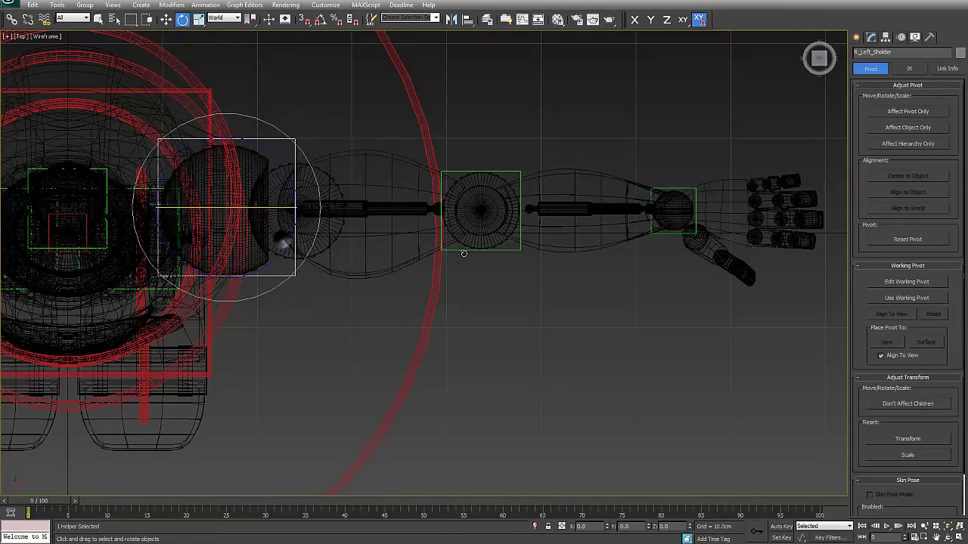
Step: Link the left wrist control box to the left elbow control box
click(453, 250)
mouse_move(546, 230)
mouse_down()
mouse_move(544, 265)
mouse_move(547, 236)
mouse_up()
middle_drag(611, 300, 687, 223)
scroll(564, 250, up, 2)
click(11, 19)
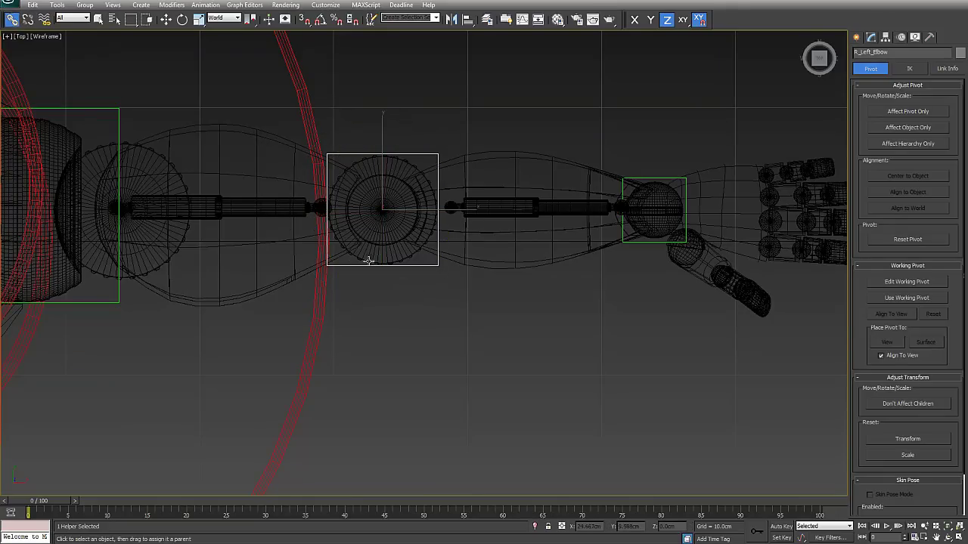
click(647, 242)
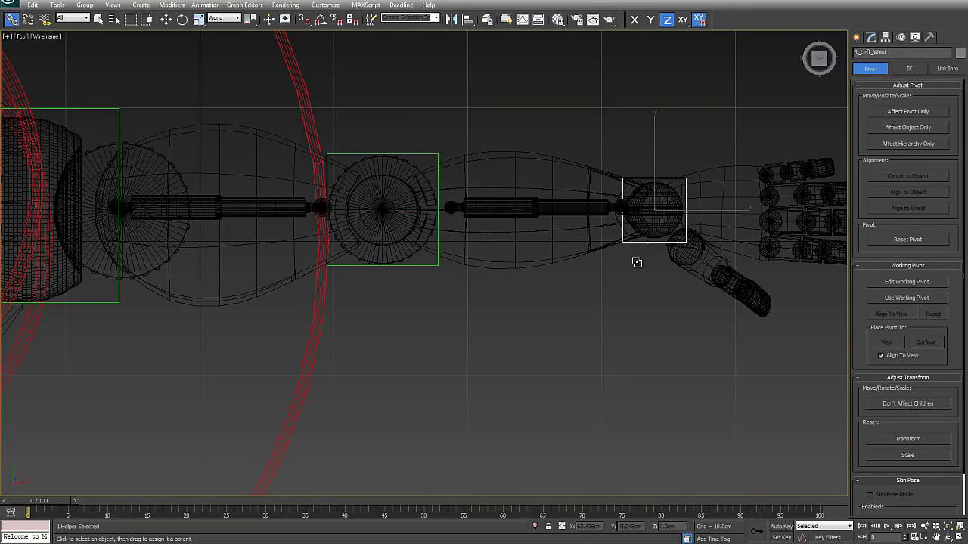
drag(424, 267, 423, 266)
Step: Link the left elbow control box to the left shoulder control box
middle_drag(446, 275, 818, 261)
click(805, 253)
drag(509, 309, 490, 288)
click(492, 288)
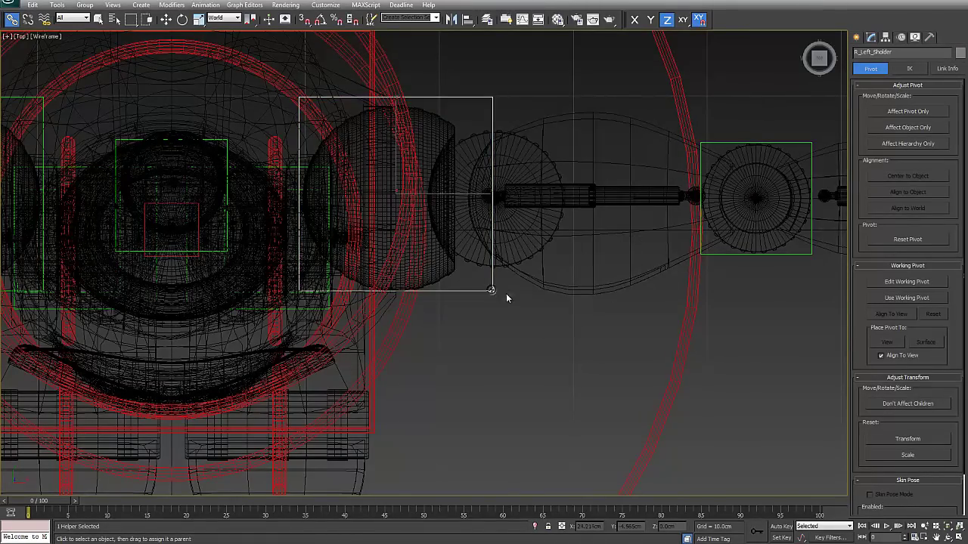
Step: Test the arm control hierarchy by rotating the left shoulder, elbow and wrist controls in turn, cancelling each rotation
right_click(507, 294)
click(529, 313)
middle_drag(610, 287, 365, 293)
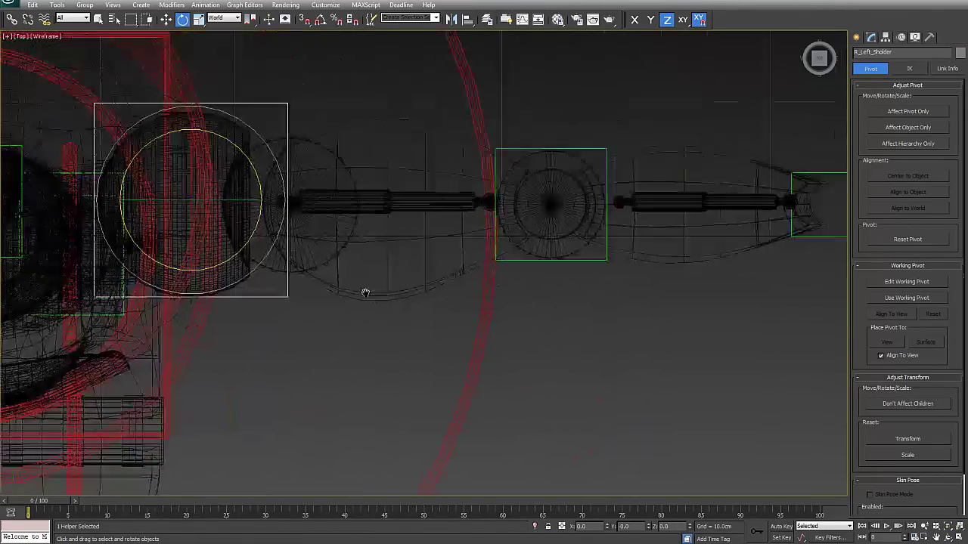
scroll(363, 291, down, 3)
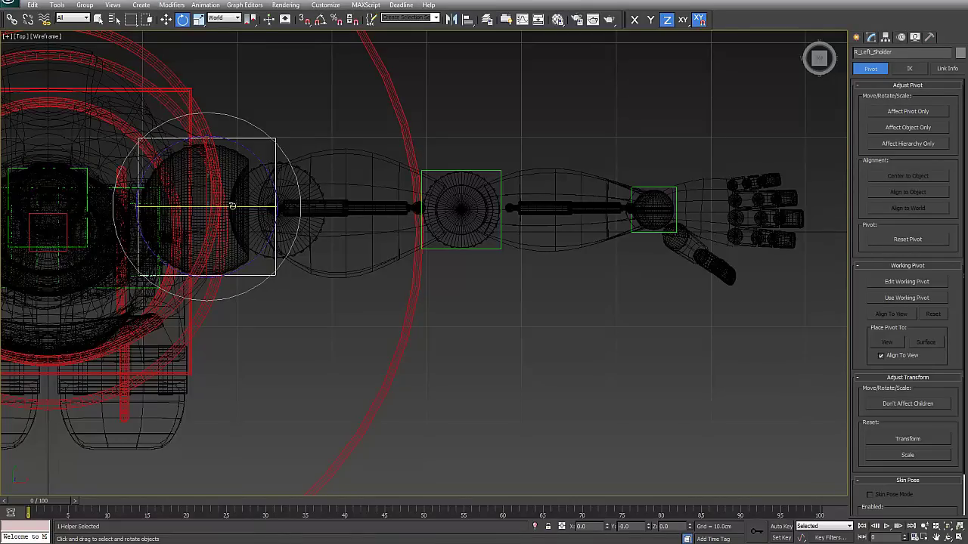
drag(280, 187, 300, 166)
right_click(300, 167)
click(500, 248)
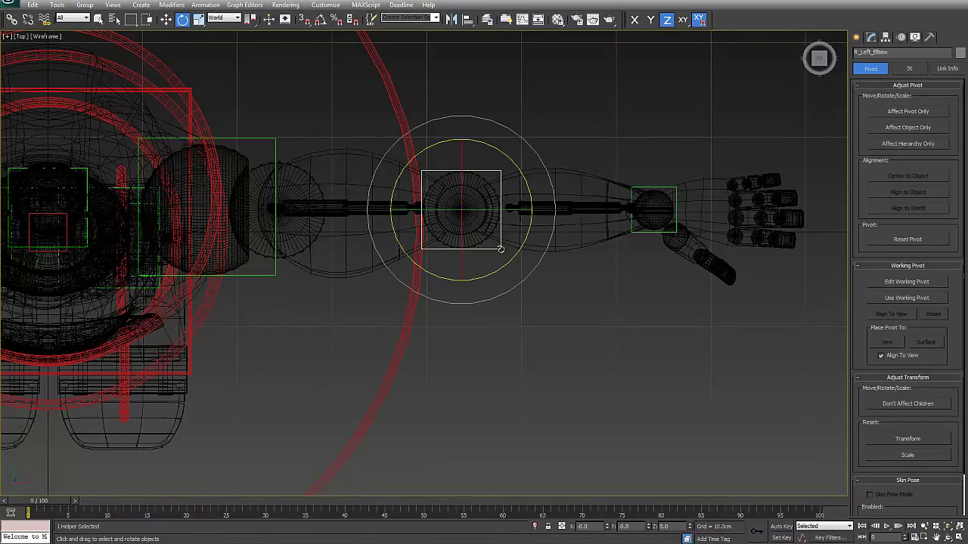
drag(527, 186, 552, 224)
click(649, 231)
mouse_move(716, 179)
mouse_down()
mouse_move(718, 189)
mouse_move(705, 151)
mouse_move(719, 162)
mouse_up()
Step: Save the scene and link the little finger's segments in a chain from tip to base, with the base linked to the left wrist control
middle_drag(581, 243, 380, 244)
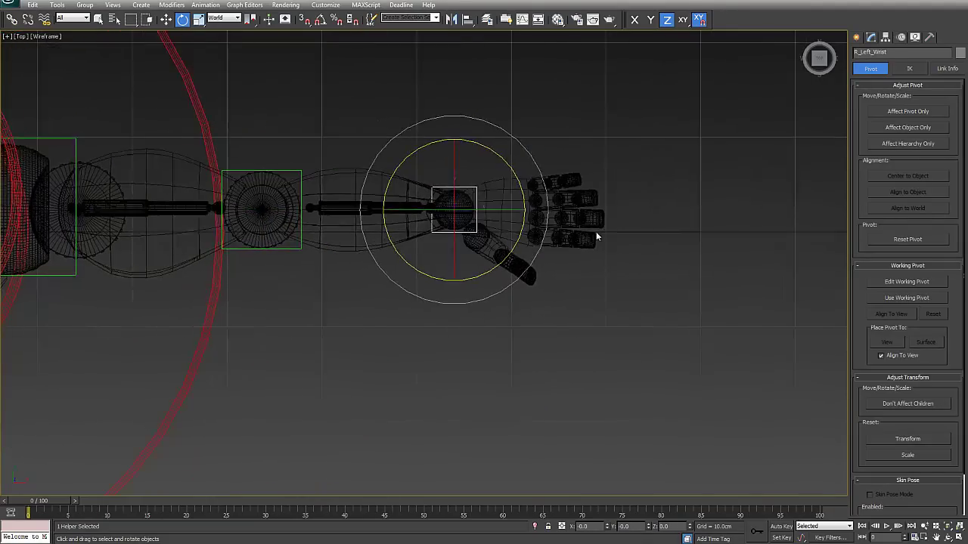
scroll(650, 244, up, 4)
middle_drag(551, 316, 371, 395)
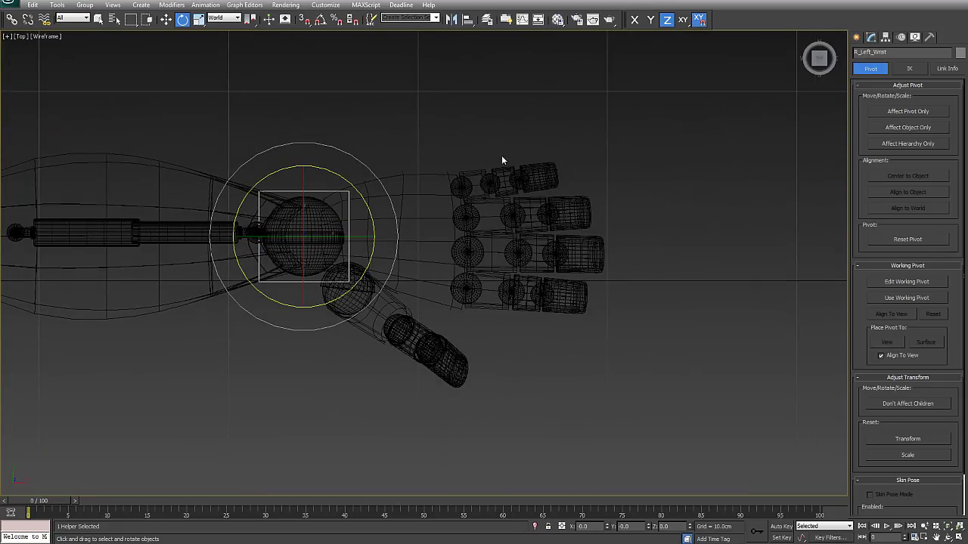
scroll(534, 178, up, 2)
click(11, 18)
click(568, 148)
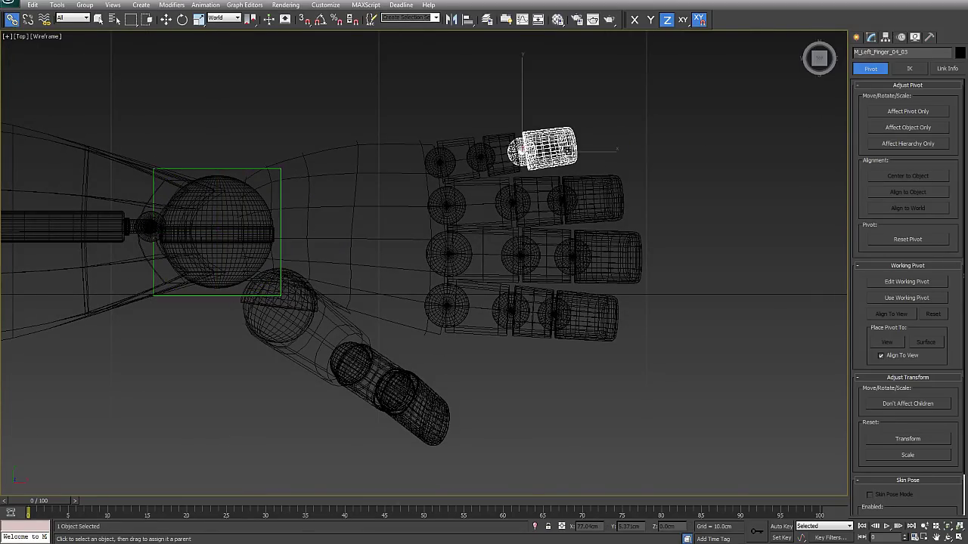
key(ctrl+s)
click(502, 142)
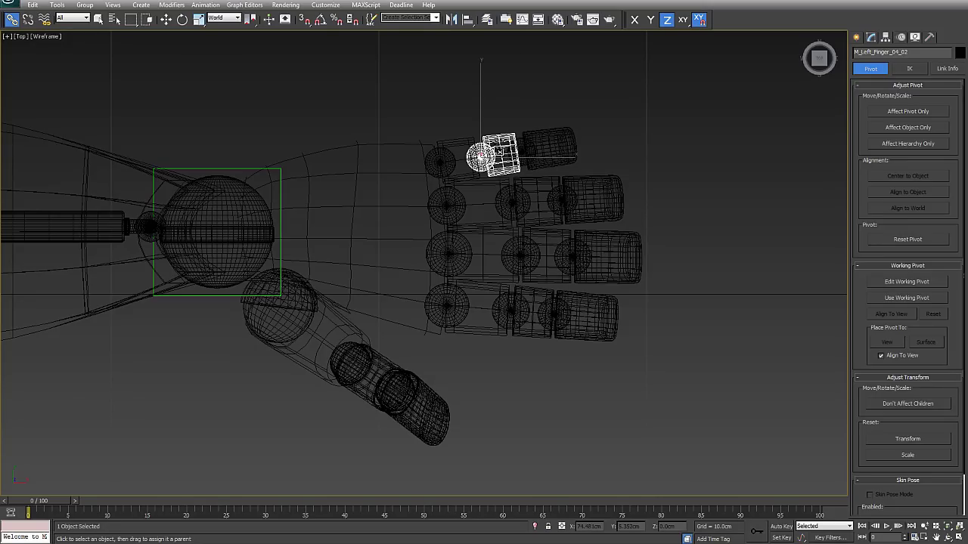
click(459, 150)
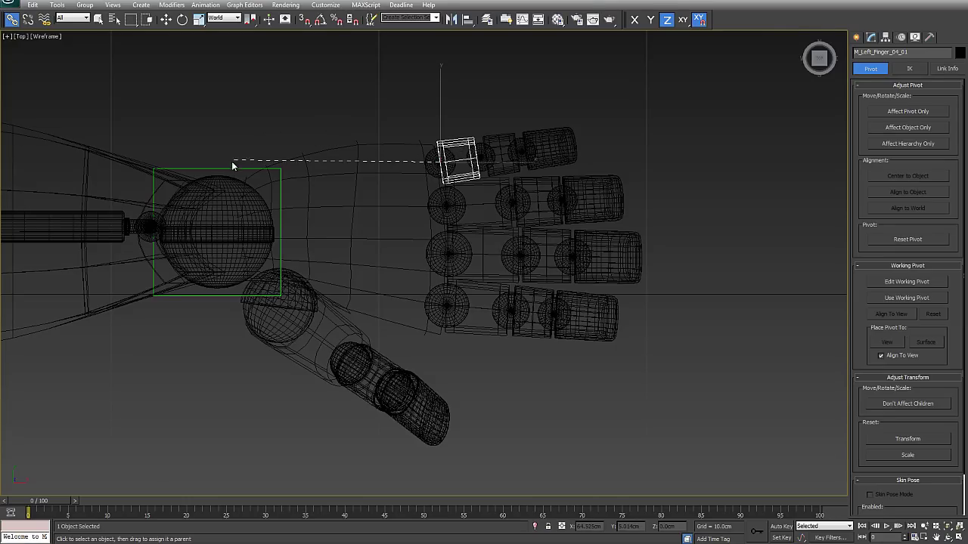
drag(234, 168, 234, 168)
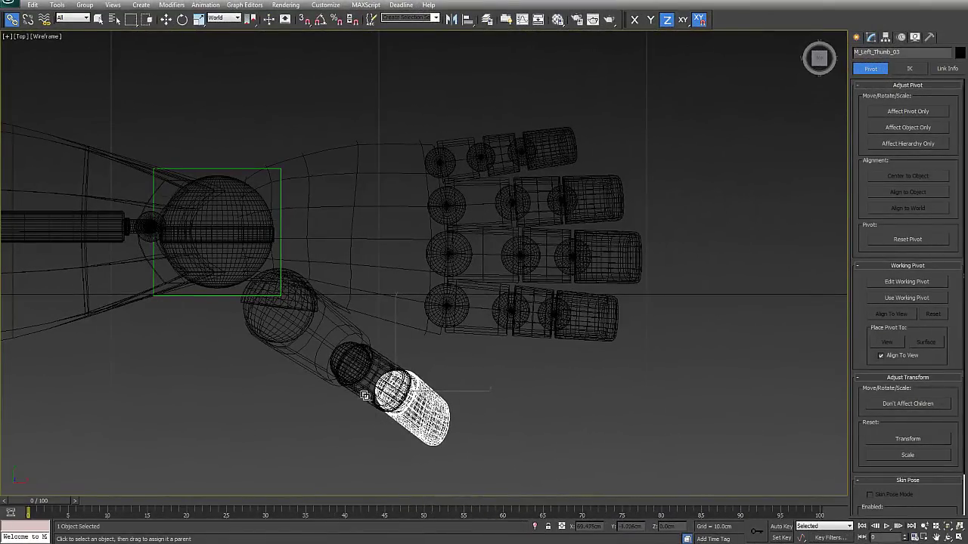
Step: Link the left thumb's segments in a chain from tip to base, with the base linked to the left wrist control
click(363, 392)
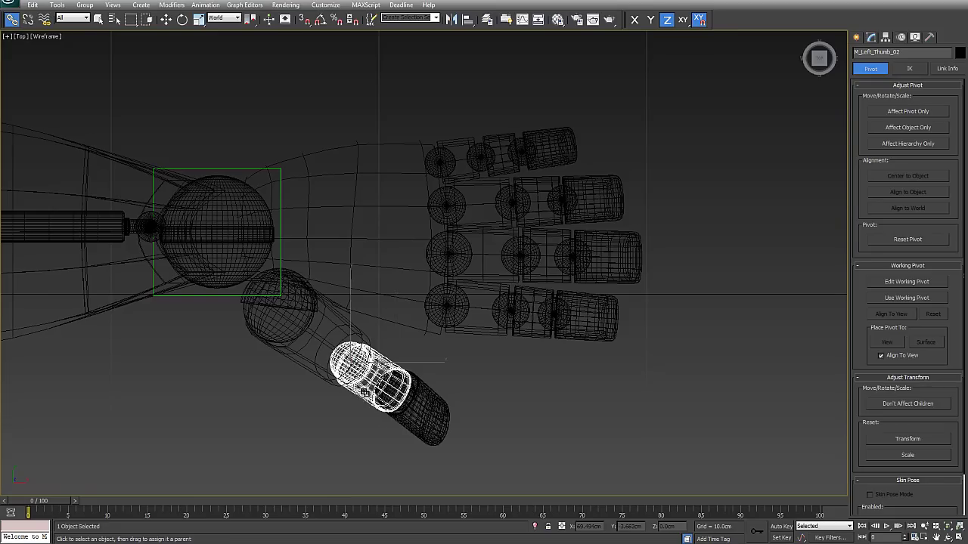
click(304, 356)
drag(184, 295, 184, 296)
Step: Test the hand links by rotating the left wrist control in wireframe and shaded display, cancelling each rotation
right_click(184, 296)
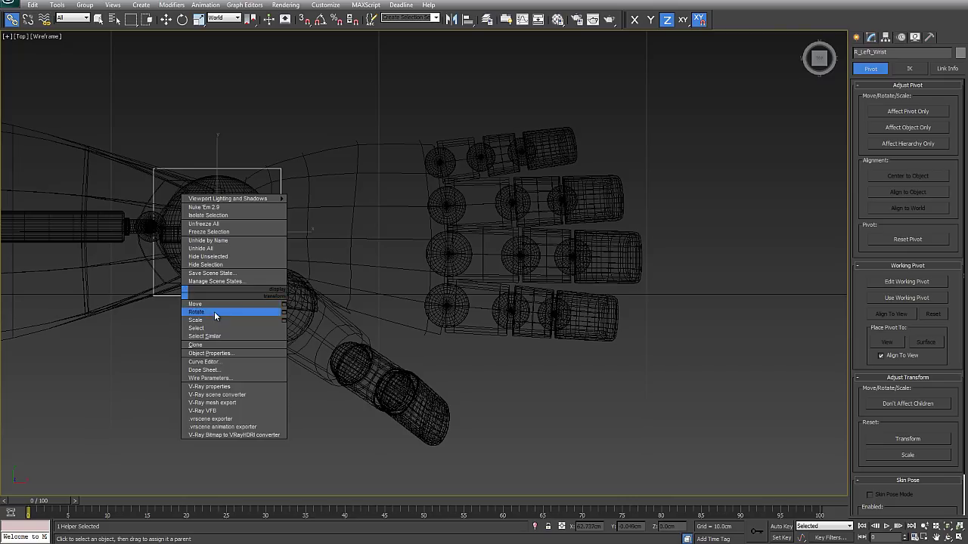
click(216, 315)
drag(283, 216, 304, 244)
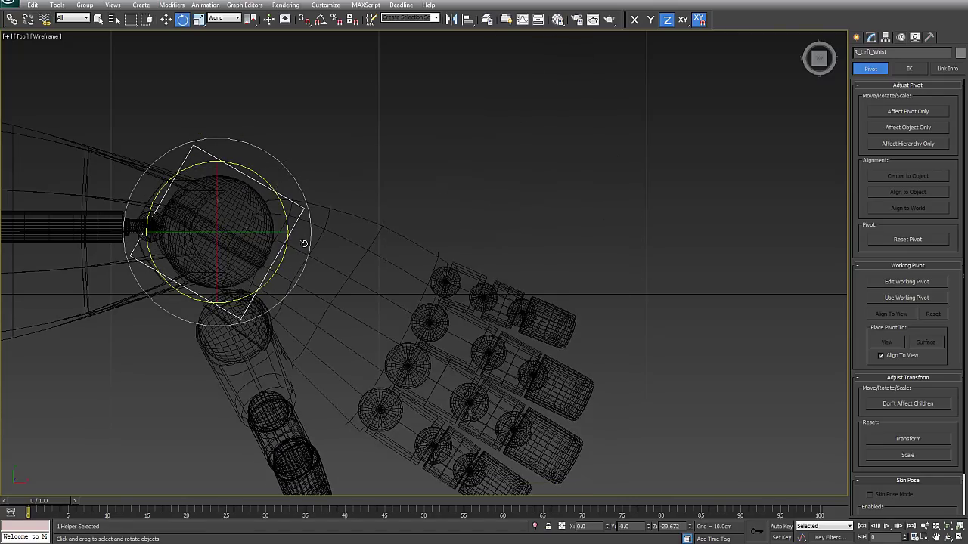
right_click(306, 247)
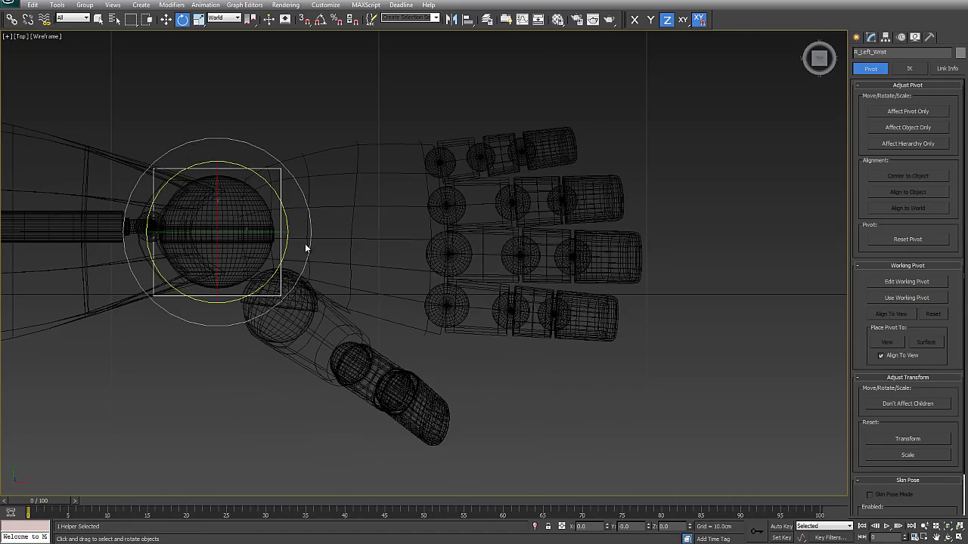
key(F3)
mouse_move(285, 209)
mouse_down()
mouse_move(293, 237)
mouse_move(287, 198)
mouse_move(299, 215)
mouse_up()
right_click(299, 215)
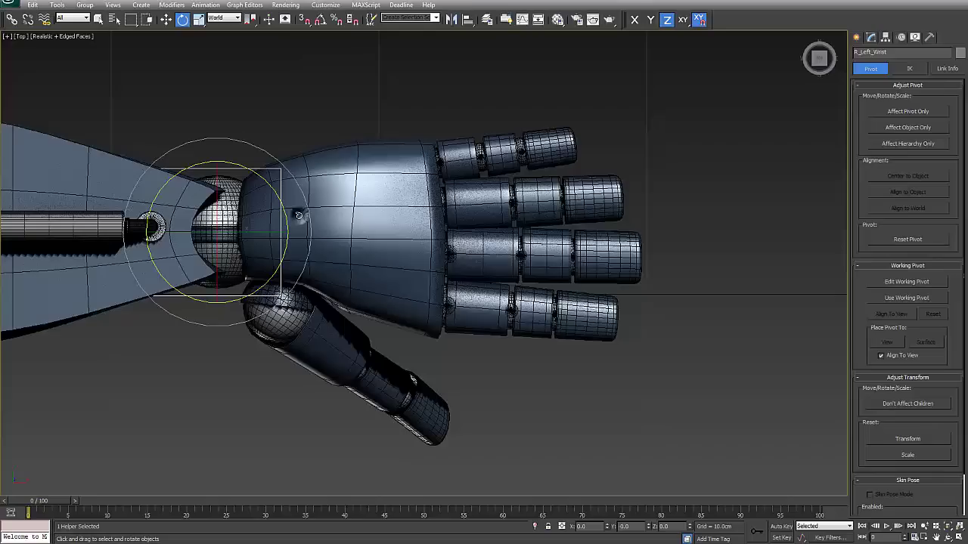
Step: Select the whole little finger chain and set the rotation to Local coordinates using each object's own pivot point
click(462, 159)
click(477, 127)
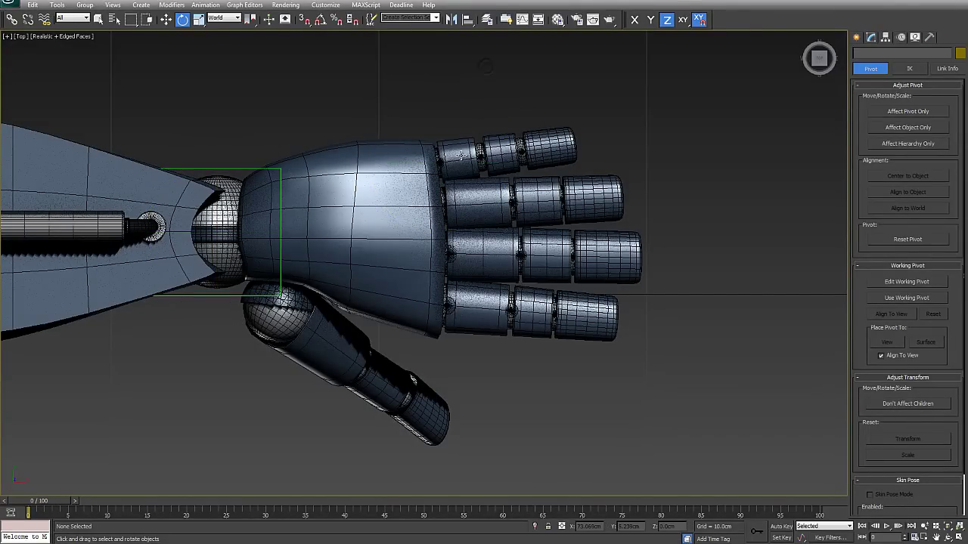
double_click(464, 158)
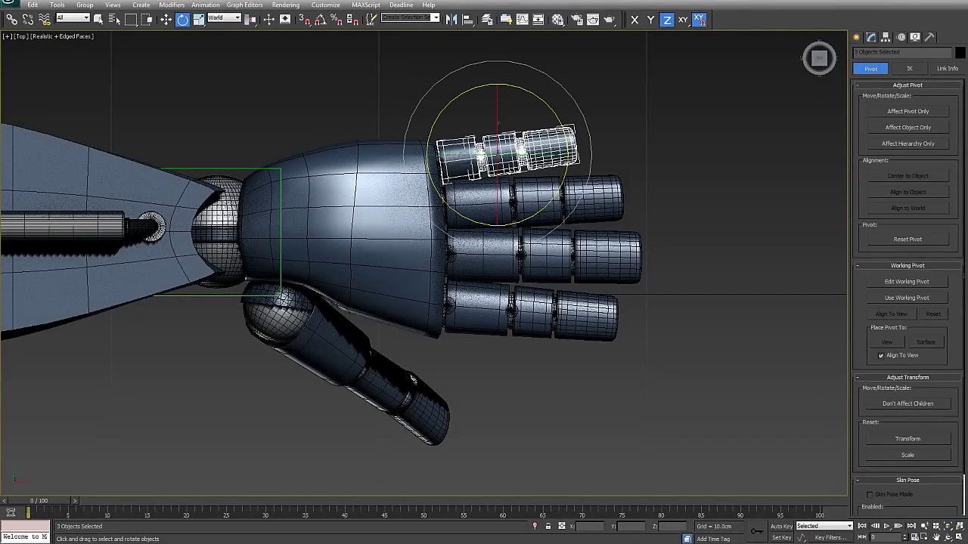
click(236, 17)
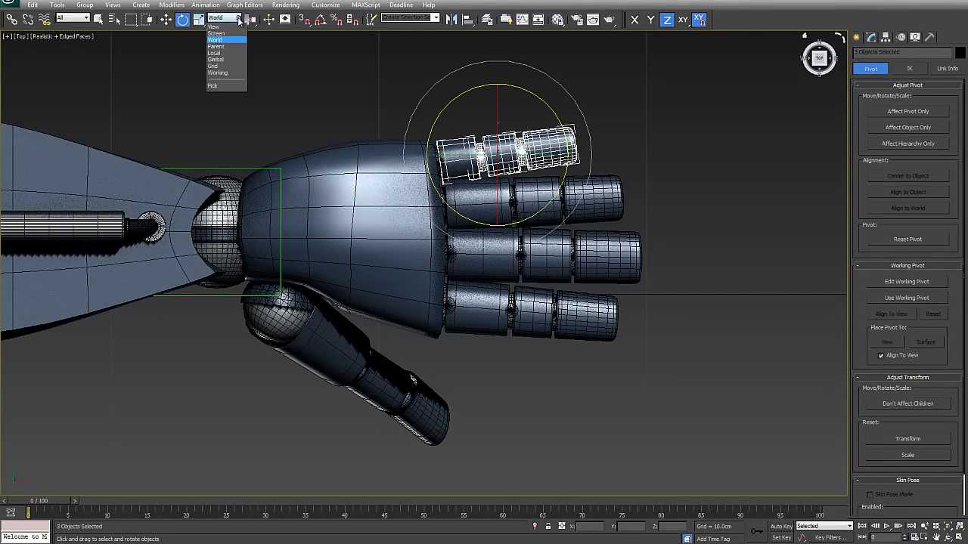
click(217, 53)
mouse_move(250, 18)
mouse_down()
mouse_move(255, 48)
mouse_move(250, 35)
mouse_up()
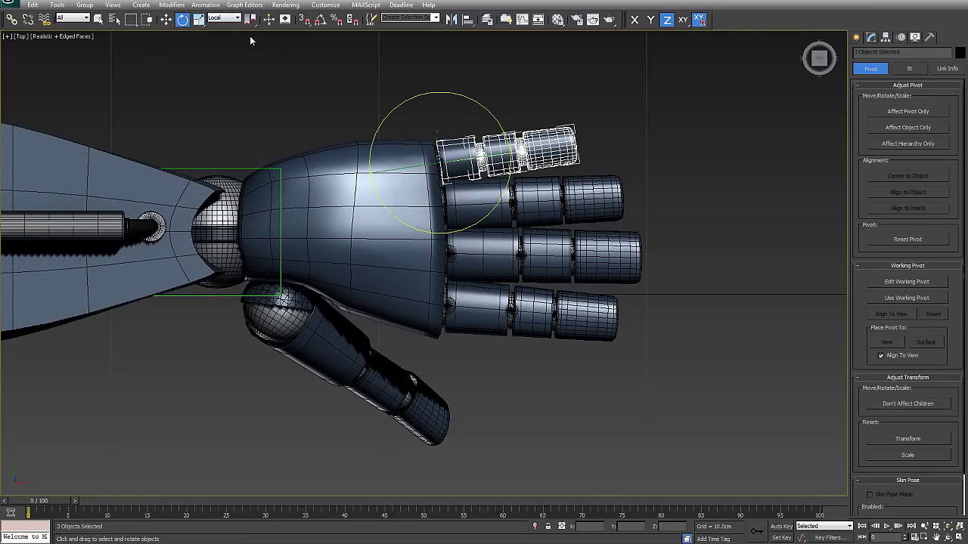
Step: Test curling the little finger chain around its local Y axis and cancel the rotation
alt+middle_drag(539, 231, 502, 159)
drag(496, 117, 509, 150)
right_click(509, 150)
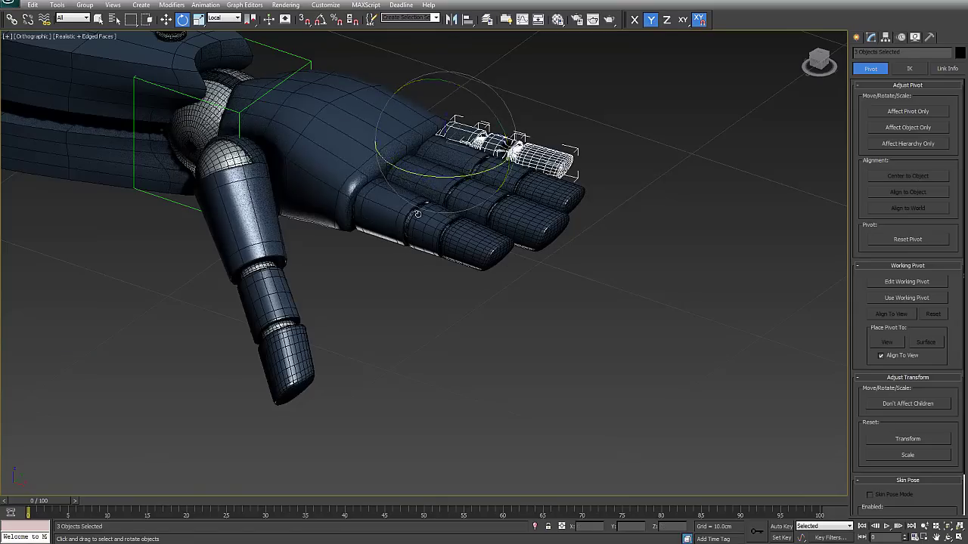
Step: Test the index finger's base segment in the top view by rotating it, and cancel the rotation
click(393, 213)
click(382, 302)
click(385, 226)
click(428, 304)
alt+middle_drag(428, 306, 422, 315)
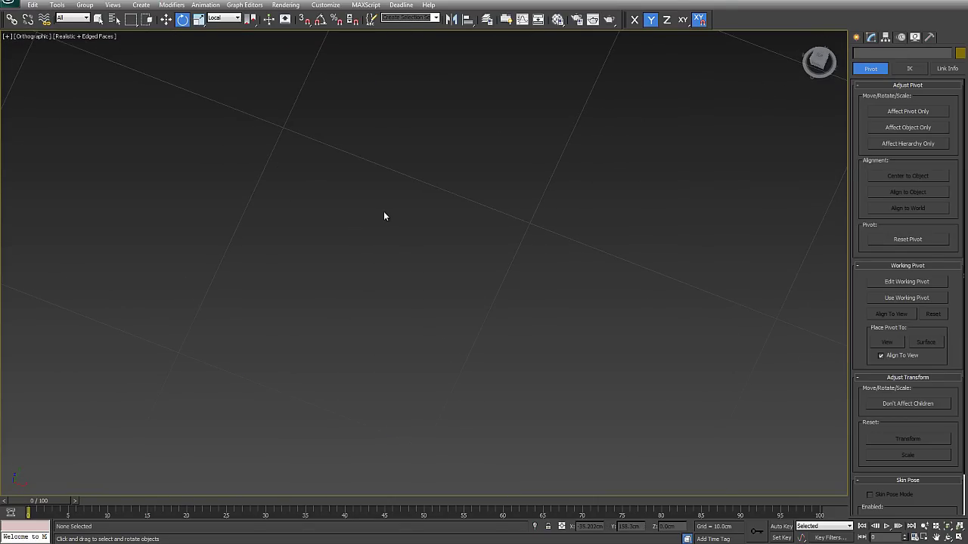
key(t)
key(z)
middle_drag(780, 266, 428, 253)
scroll(428, 253, up, 10)
click(267, 235)
drag(267, 233, 274, 205)
right_click(283, 212)
Step: Link the index finger's end segment to its middle segment and the middle segment to its base segment
click(12, 18)
click(385, 242)
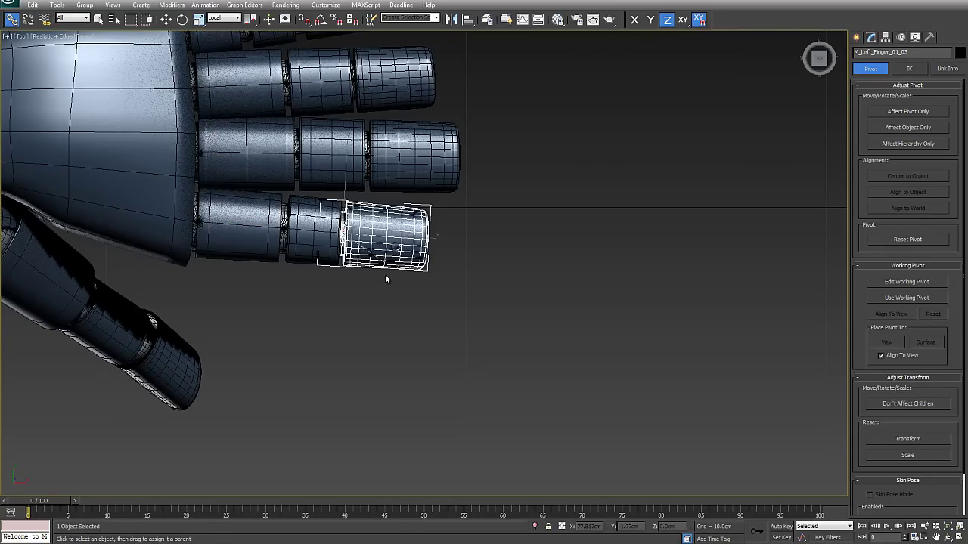
drag(305, 261, 305, 260)
click(306, 260)
drag(224, 257, 225, 252)
click(225, 251)
Step: Test the index finger chain by rotating it in the top view and curling it in an angled view, cancelling both
right_click(231, 242)
click(257, 252)
double_click(233, 226)
drag(234, 226, 317, 236)
right_click(317, 236)
alt+middle_drag(402, 300, 246, 164)
drag(257, 182, 305, 261)
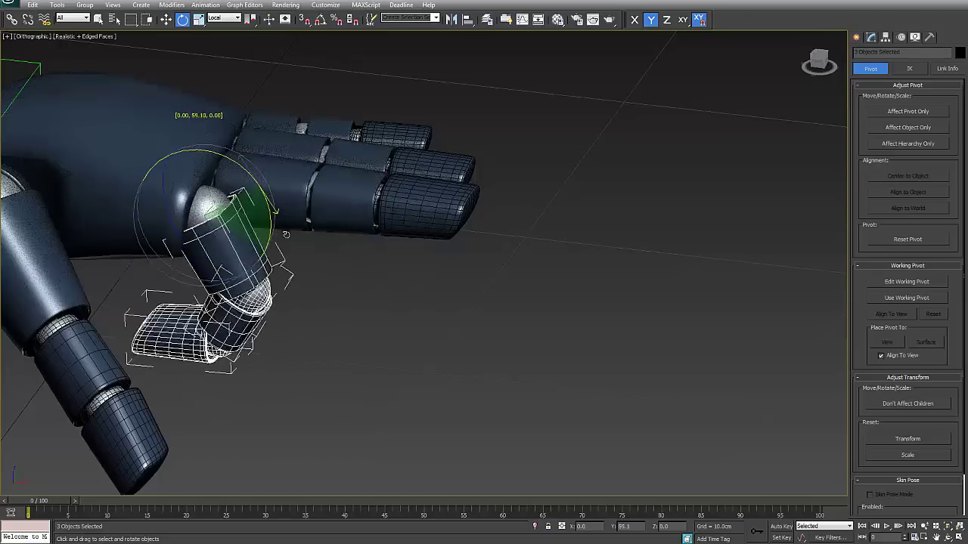
right_click(306, 260)
Step: Test the remaining finger chains and the thumb by rotating each one locally, cancelling every rotation
click(276, 175)
double_click(277, 174)
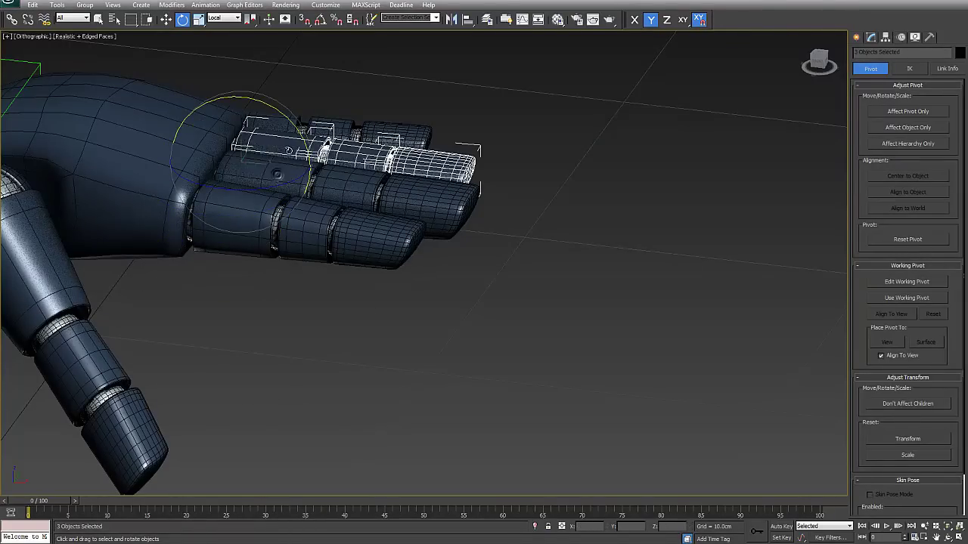
drag(297, 131, 331, 182)
right_click(331, 182)
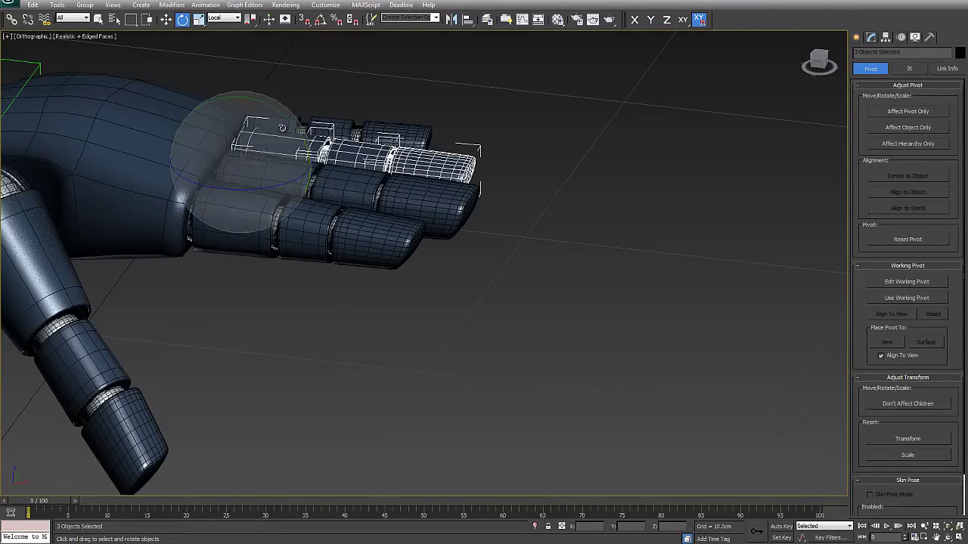
double_click(281, 127)
drag(305, 104, 349, 153)
right_click(348, 153)
middle_drag(210, 300, 443, 308)
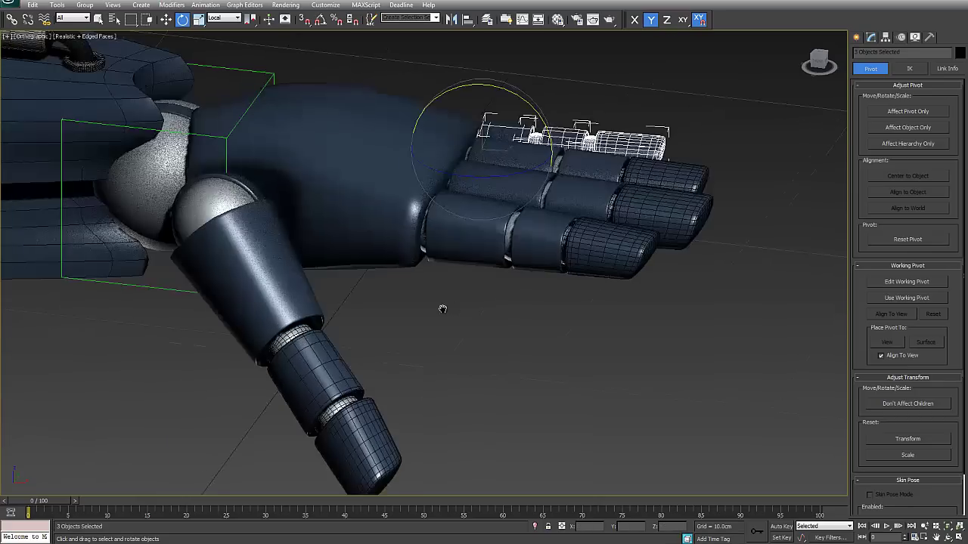
double_click(266, 305)
drag(263, 302, 230, 291)
right_click(230, 291)
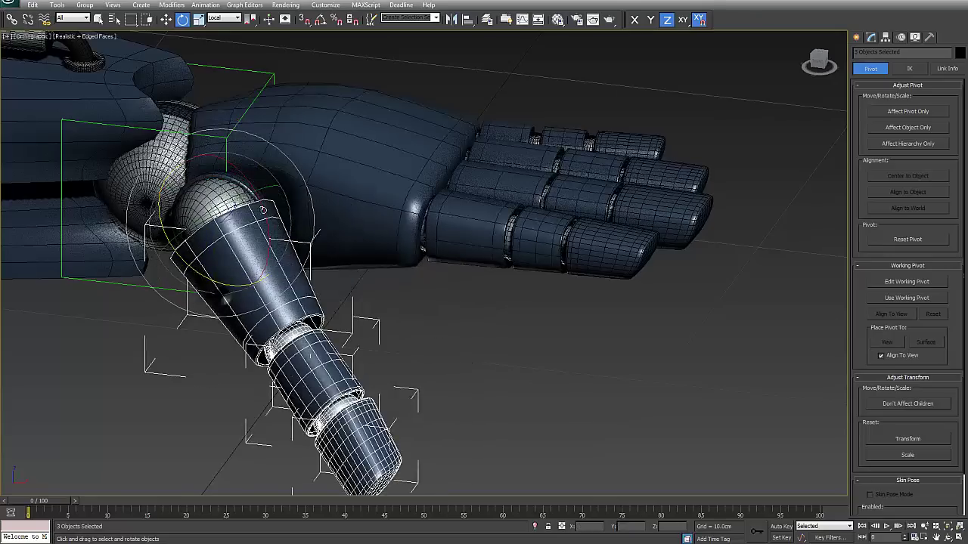
Step: Test the left wrist and left elbow controls by rotating each one locally, cancelling both rotations
click(270, 82)
drag(216, 152, 207, 176)
right_click(206, 176)
scroll(207, 177, down, 5)
middle_drag(136, 231, 326, 296)
click(316, 338)
mouse_move(304, 289)
mouse_down()
mouse_move(227, 296)
mouse_move(307, 292)
mouse_up()
right_click(307, 292)
Step: Link the upper torso mesh to the upper torso ring control
scroll(241, 327, down, 5)
middle_drag(304, 363, 438, 266)
scroll(437, 265, up, 5)
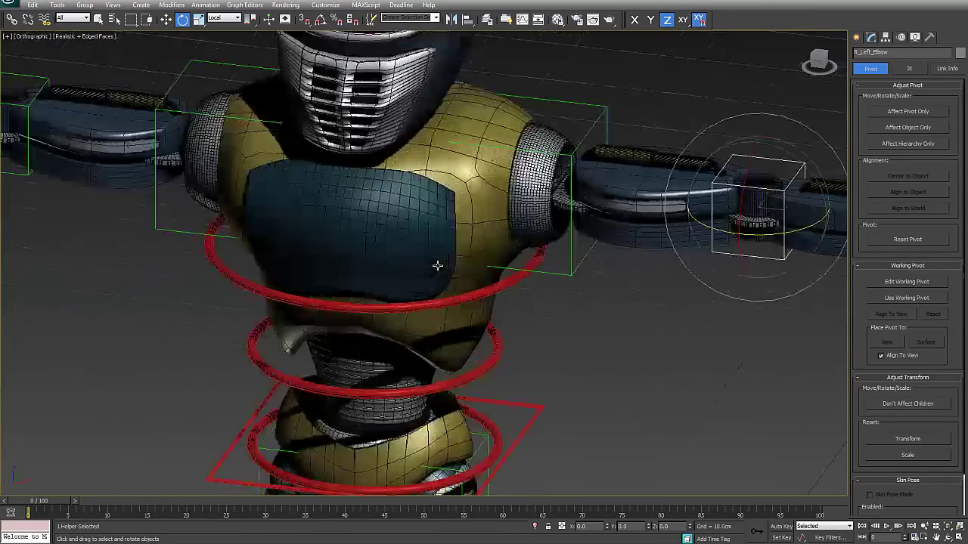
click(622, 358)
click(10, 20)
click(489, 329)
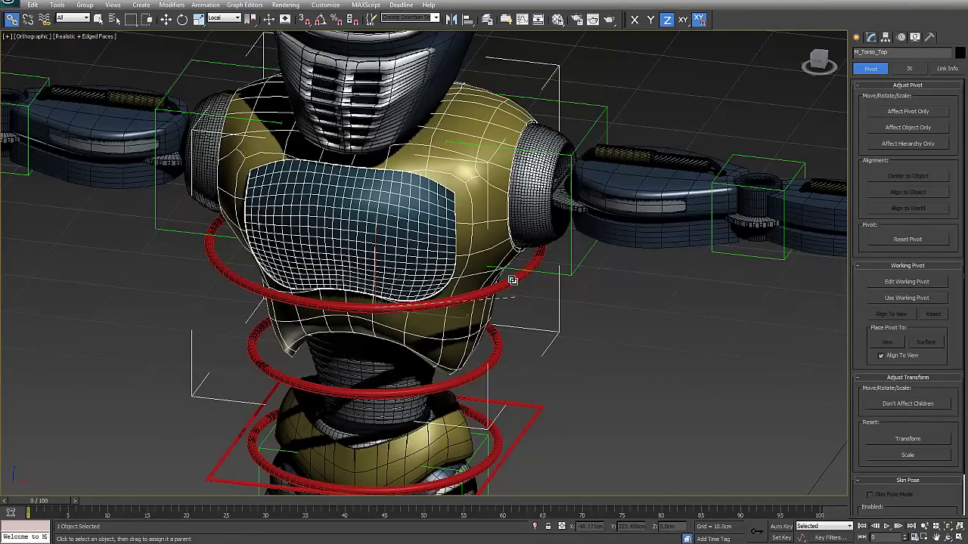
click(511, 281)
Step: Test the torso link by rotating the upper torso ring control and cancel the rotation
right_click(513, 282)
click(522, 296)
drag(438, 286, 449, 306)
right_click(449, 304)
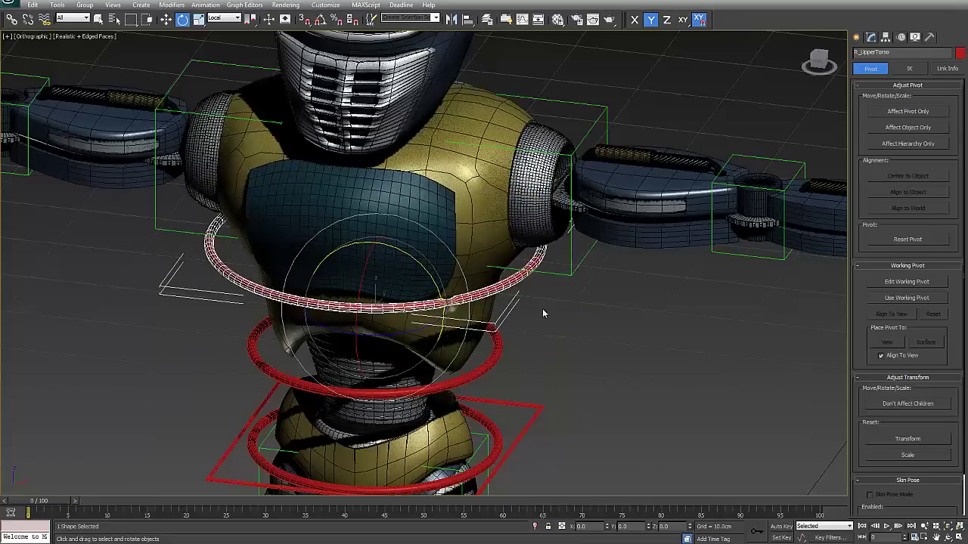
Step: Link the left shoulder control box to the upper torso ring control
click(604, 110)
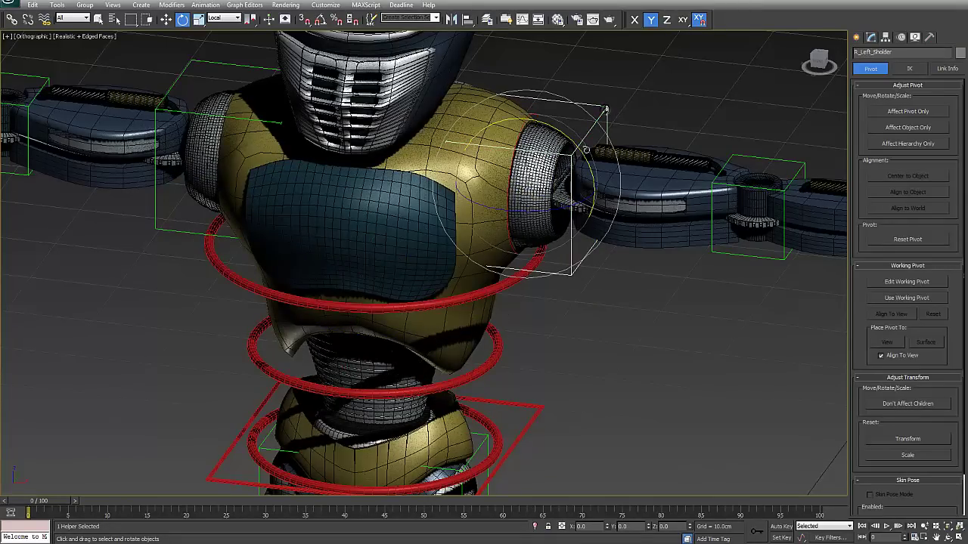
click(12, 19)
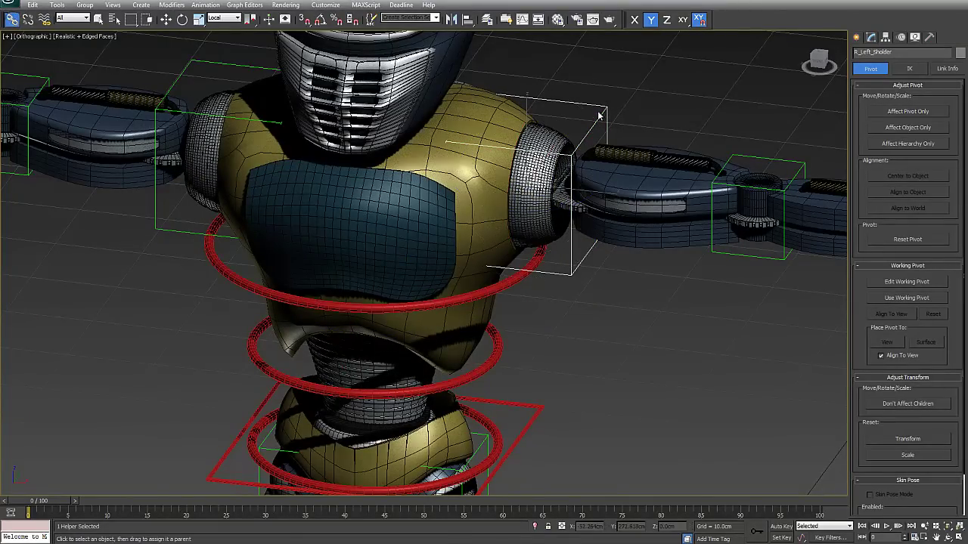
drag(602, 110, 521, 273)
click(518, 278)
Step: Test that the left arm follows the torso by rotating the upper torso ring control, and cancel the rotation
right_click(518, 275)
click(530, 293)
mouse_move(438, 283)
mouse_down()
mouse_move(452, 300)
mouse_move(423, 253)
mouse_move(440, 284)
mouse_up()
right_click(441, 284)
middle_drag(425, 258, 451, 121)
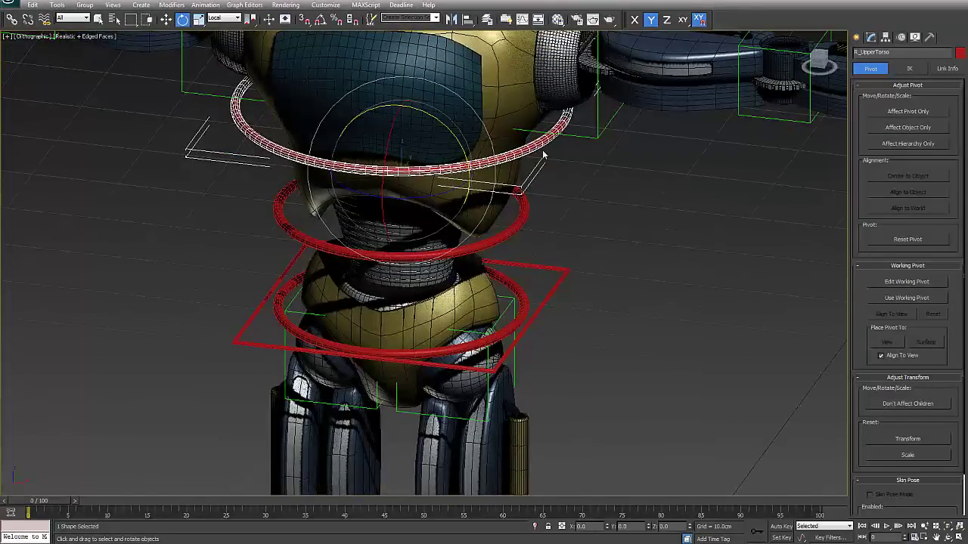
Step: Link the upper torso ring control to the lower torso ring, and link the lower torso mesh to that same ring
click(11, 20)
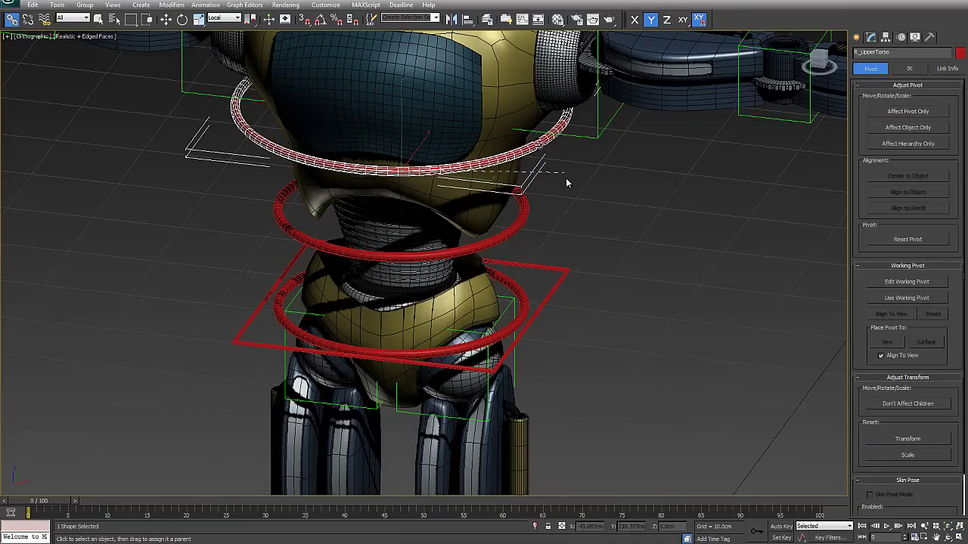
drag(517, 224, 517, 224)
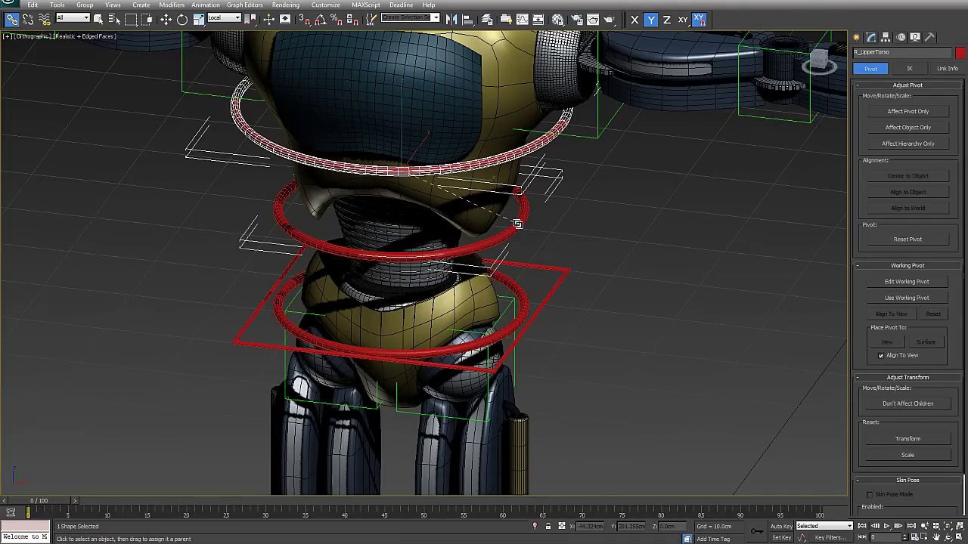
click(517, 224)
click(402, 236)
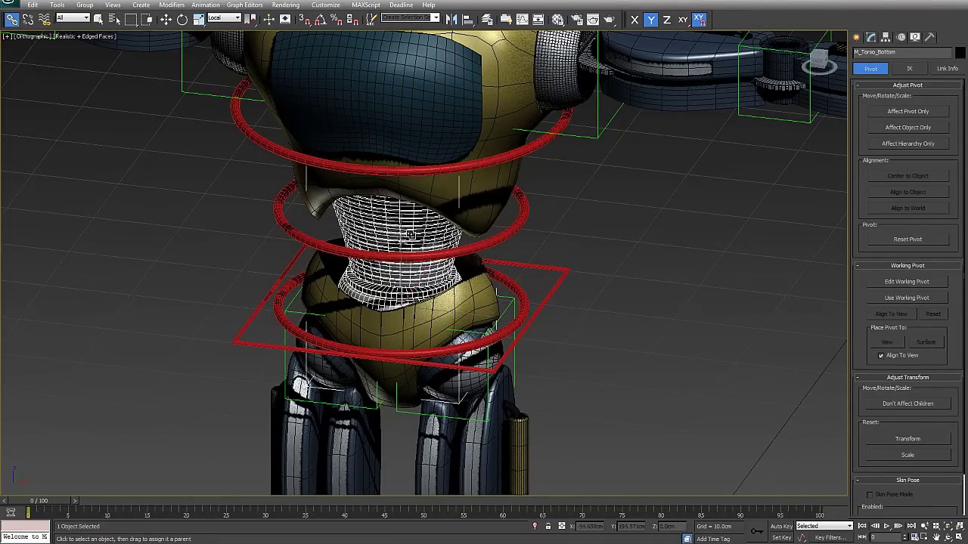
click(516, 227)
Step: Test the lower torso link by rotating the lower torso ring control, and cancel the rotation
right_click(516, 228)
click(531, 244)
drag(457, 277, 489, 269)
Step: Link the lower torso ring control to the square center-of-gravity control around the hips
middle_drag(515, 228, 540, 222)
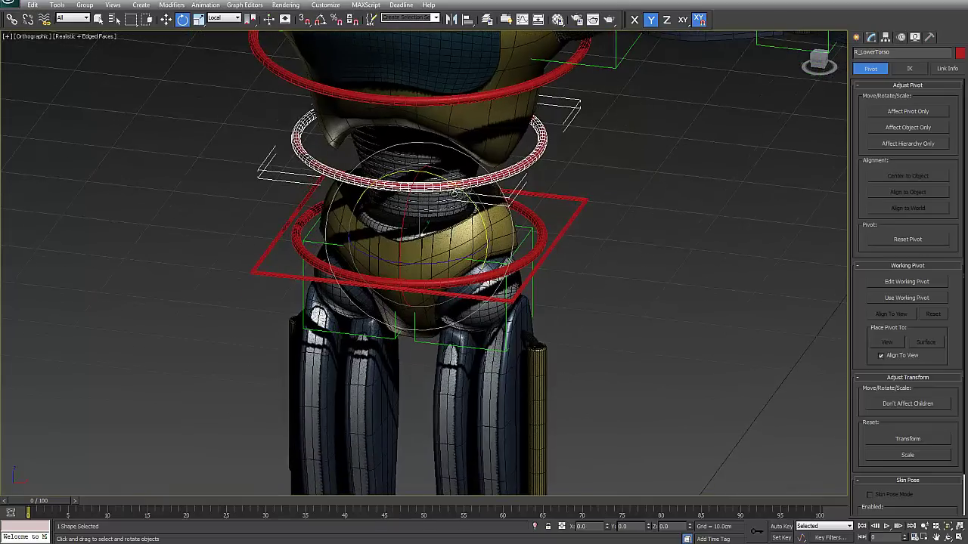
scroll(488, 189, up, 2)
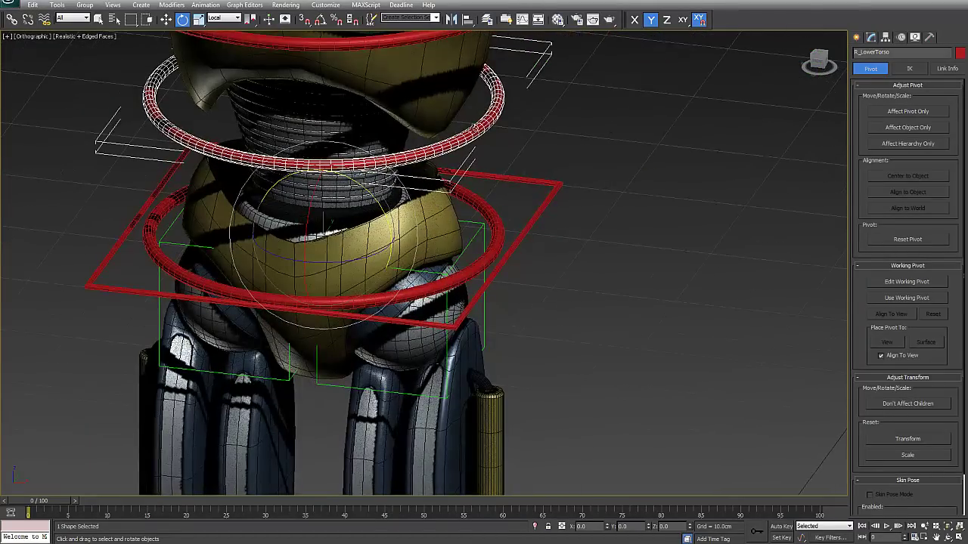
click(11, 20)
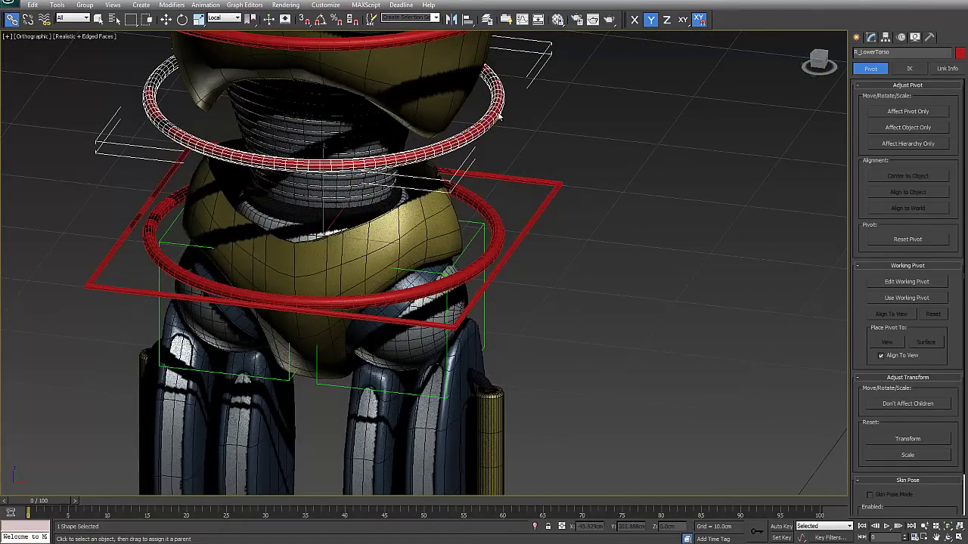
drag(497, 115, 550, 197)
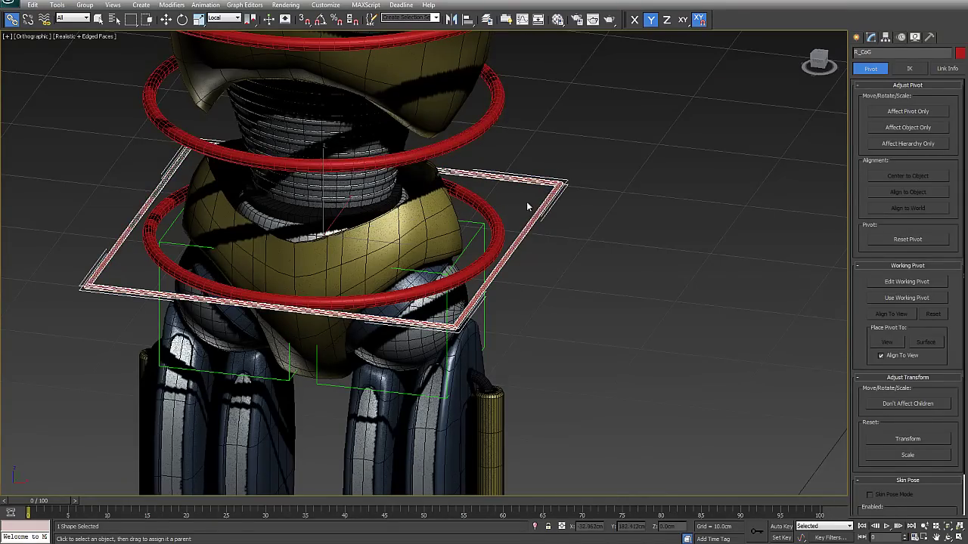
Step: Link the pelvis mesh to the hip rotator ring and test it by rotating the ring, cancelling the rotation
click(432, 224)
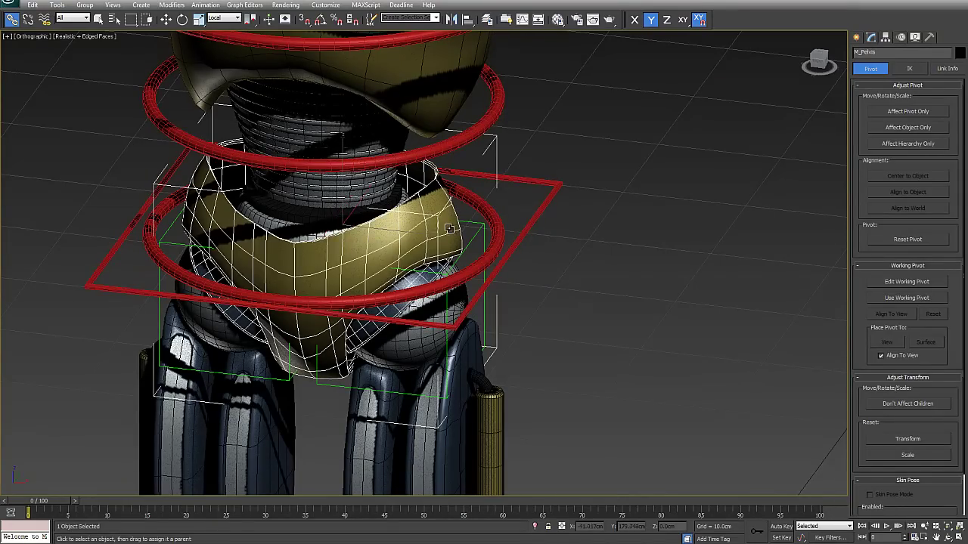
click(487, 213)
right_click(485, 211)
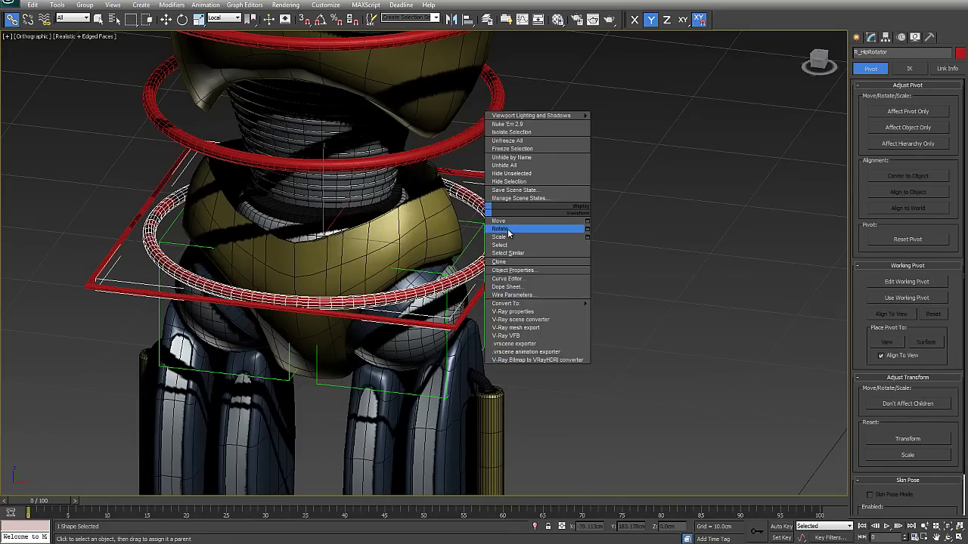
click(508, 230)
mouse_move(387, 211)
mouse_down()
mouse_move(397, 209)
mouse_move(388, 211)
mouse_up()
right_click(388, 211)
Step: Link the hip rotator ring to the square center-of-gravity control and test it by moving that control, cancelling the move
click(11, 20)
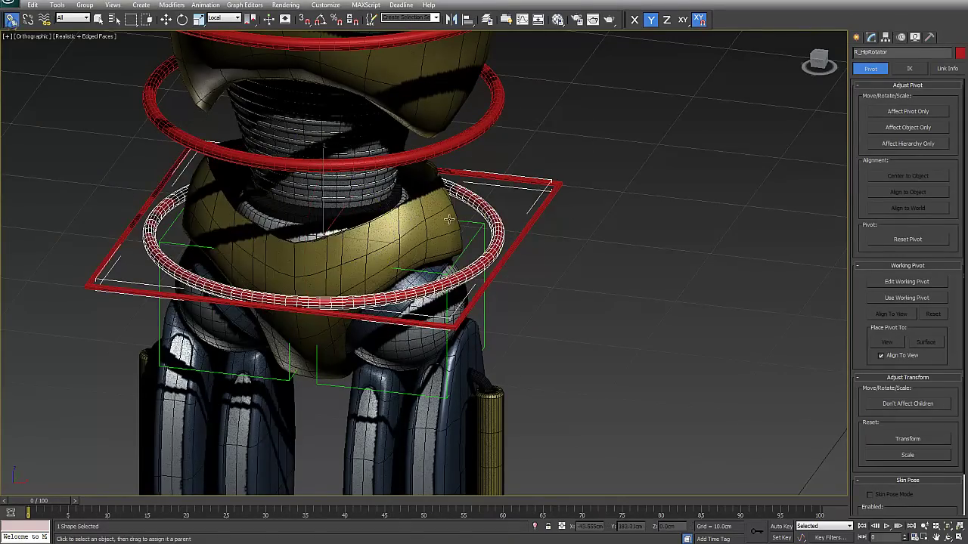
drag(496, 219, 522, 234)
right_click(522, 234)
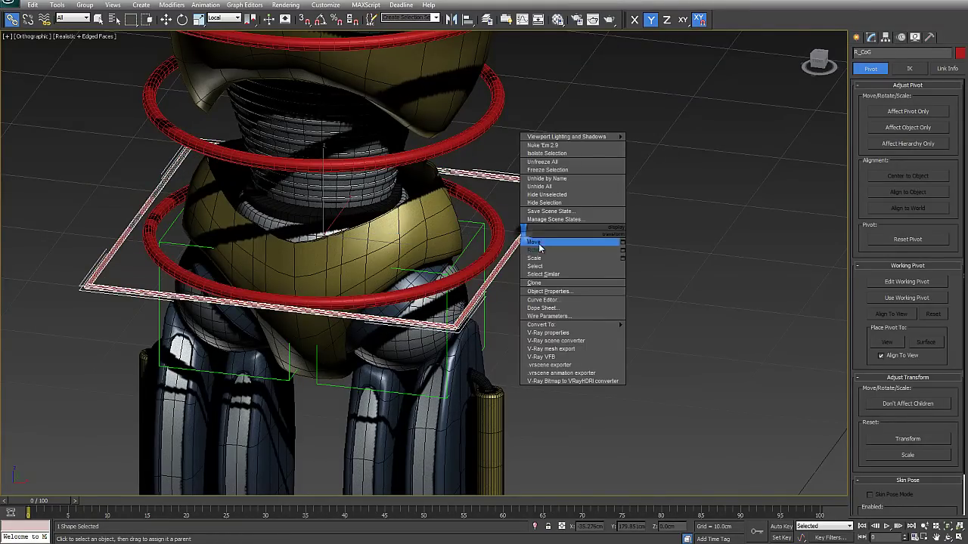
click(538, 244)
drag(381, 240, 431, 251)
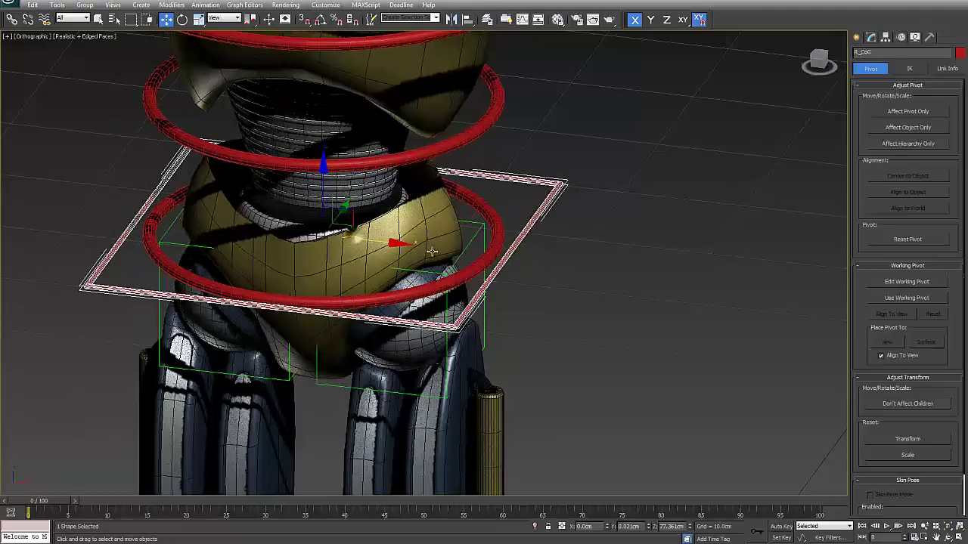
Step: Test that the hip rotator ring turns the pelvis independently by rotating it, and cancel the rotation
click(480, 226)
click(490, 225)
right_click(490, 226)
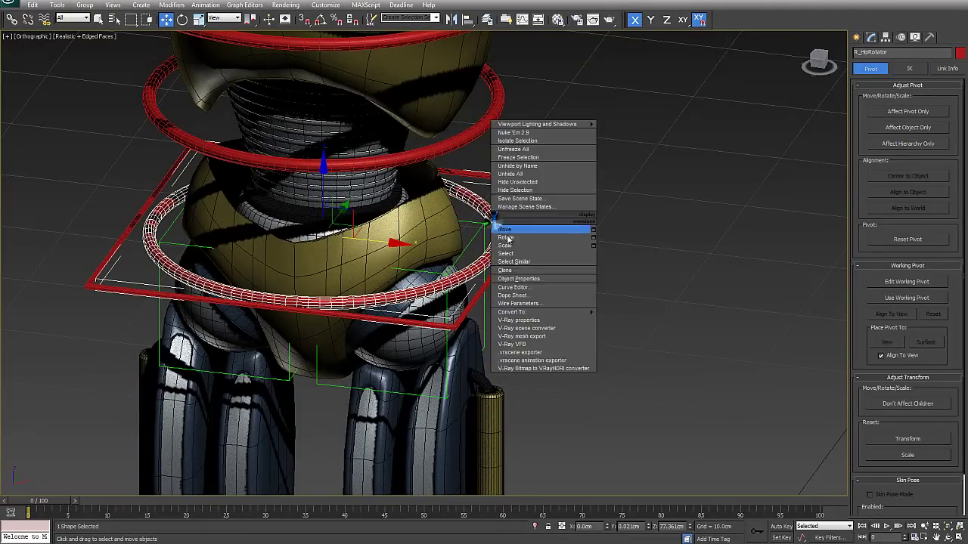
click(510, 235)
drag(387, 223, 404, 180)
right_click(405, 180)
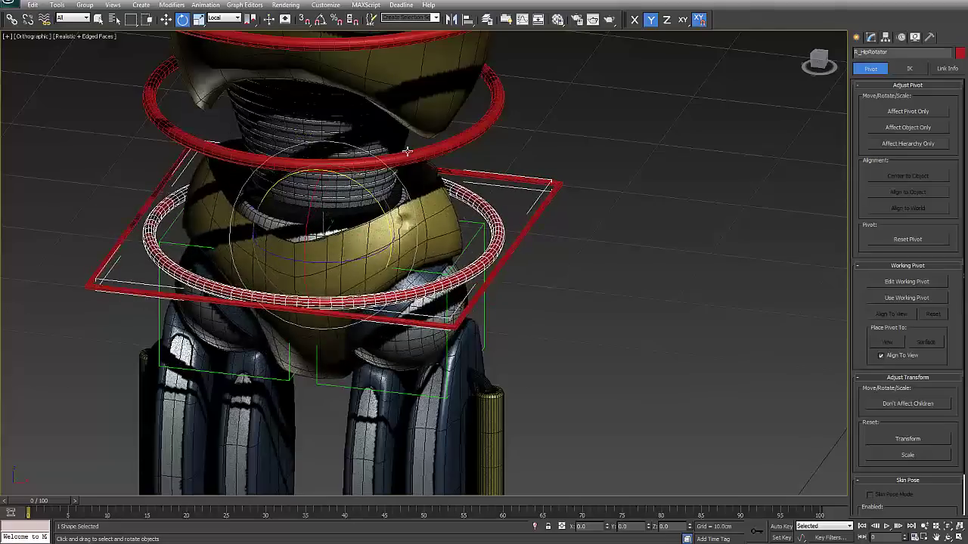
Step: Link the left upper leg mesh to the left hip box control in the front view
middle_drag(462, 260, 473, 223)
middle_drag(516, 346, 487, 254)
click(501, 242)
key(f)
key(z)
scroll(483, 308, down, 3)
click(12, 21)
click(492, 345)
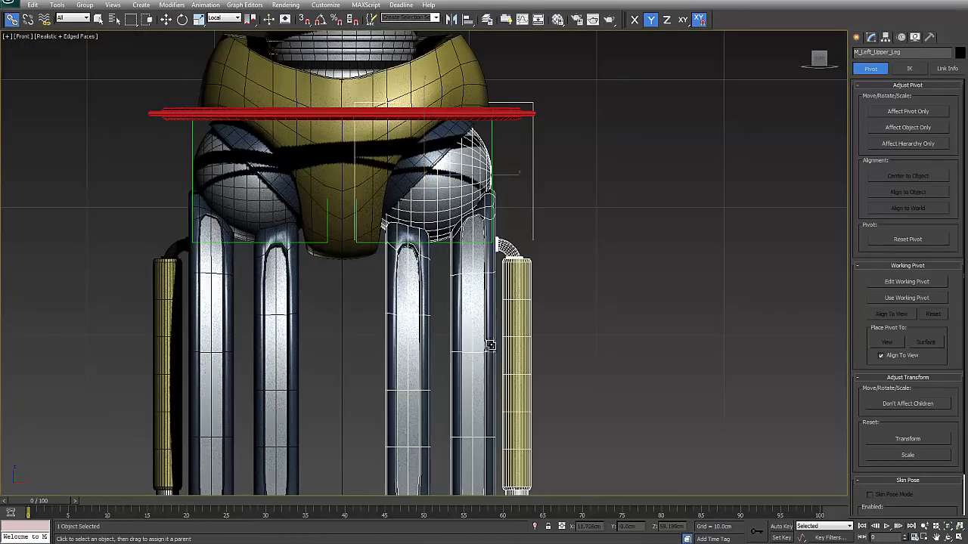
click(491, 137)
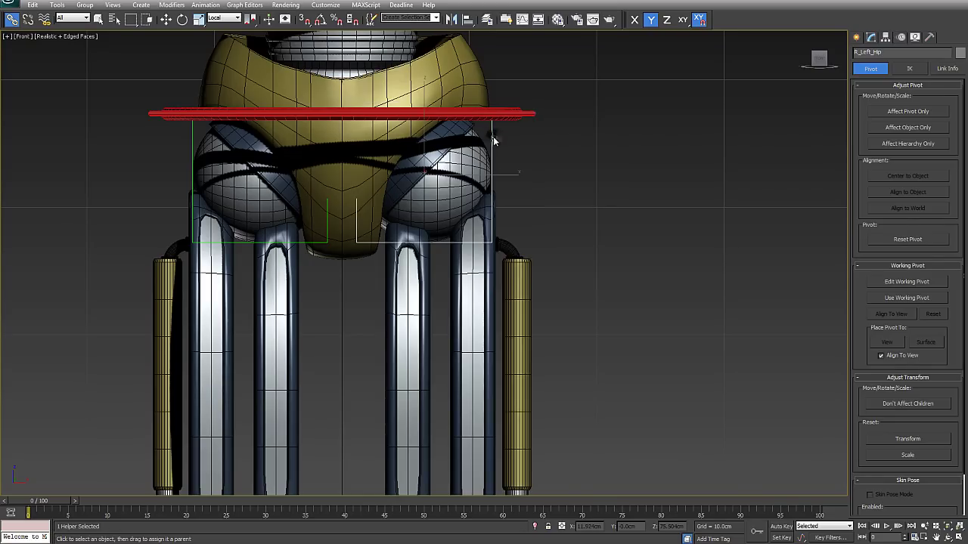
Step: Test the upper leg link by rotating the left hip box control, and cancel the rotation
key(e)
mouse_move(493, 162)
mouse_down()
mouse_move(508, 189)
mouse_move(505, 164)
mouse_up()
right_click(505, 165)
Step: Link the left hip box control to the hip rotator ring
middle_drag(590, 331, 589, 436)
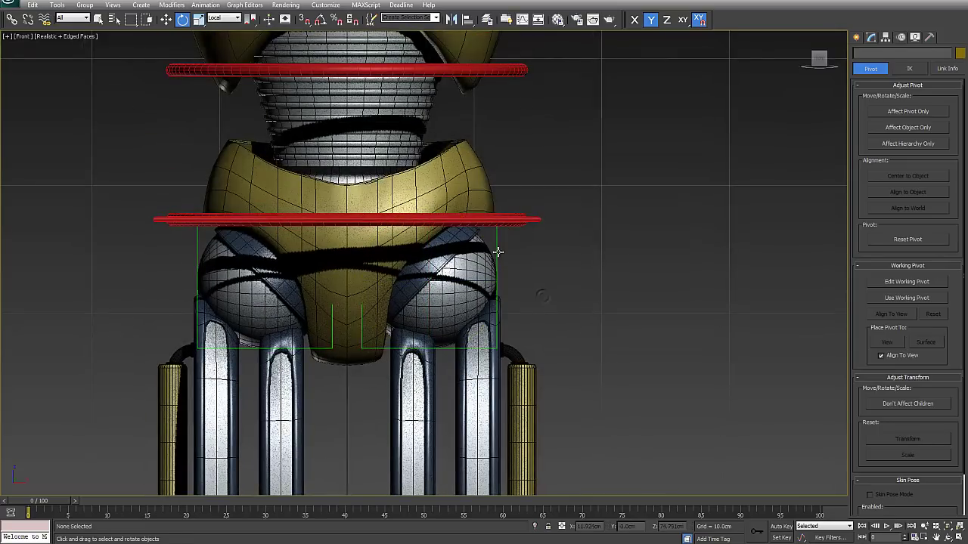
alt+middle_drag(518, 268, 481, 255)
click(10, 16)
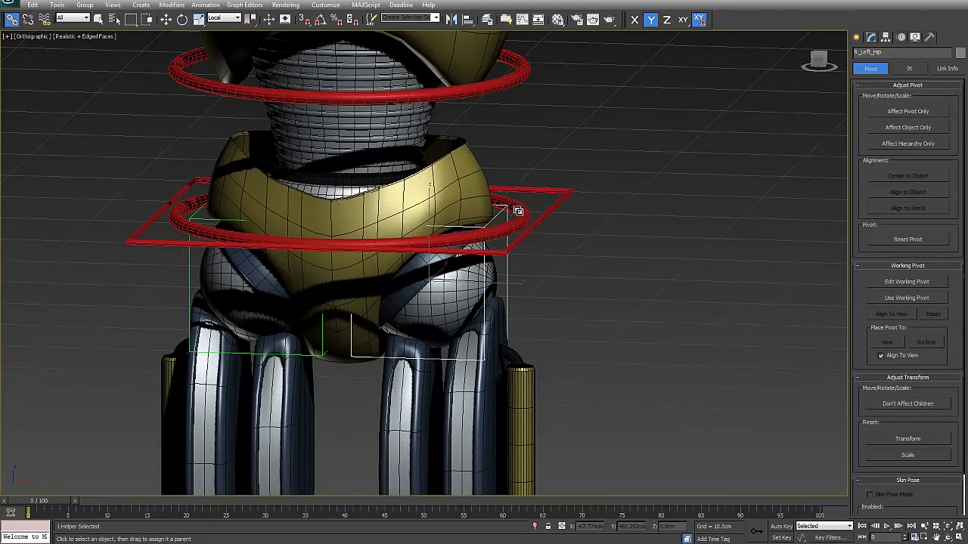
click(521, 210)
Step: Test that the left leg follows the hips by rotating the hip rotator ring, and cancel the rotation
right_click(522, 209)
click(539, 228)
mouse_move(416, 198)
mouse_down()
mouse_move(430, 209)
mouse_move(417, 199)
mouse_up()
right_click(417, 200)
Step: Link the left lower leg mesh to the left knee ring control in the front view
middle_drag(578, 351, 628, 145)
middle_drag(571, 382, 468, 318)
click(491, 341)
click(13, 21)
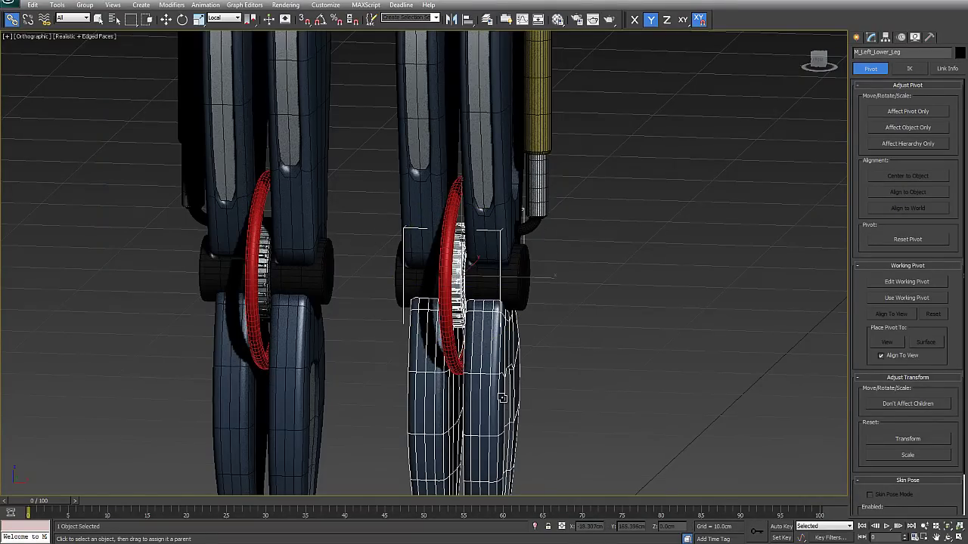
key(f)
key(z)
middle_drag(563, 404, 550, 512)
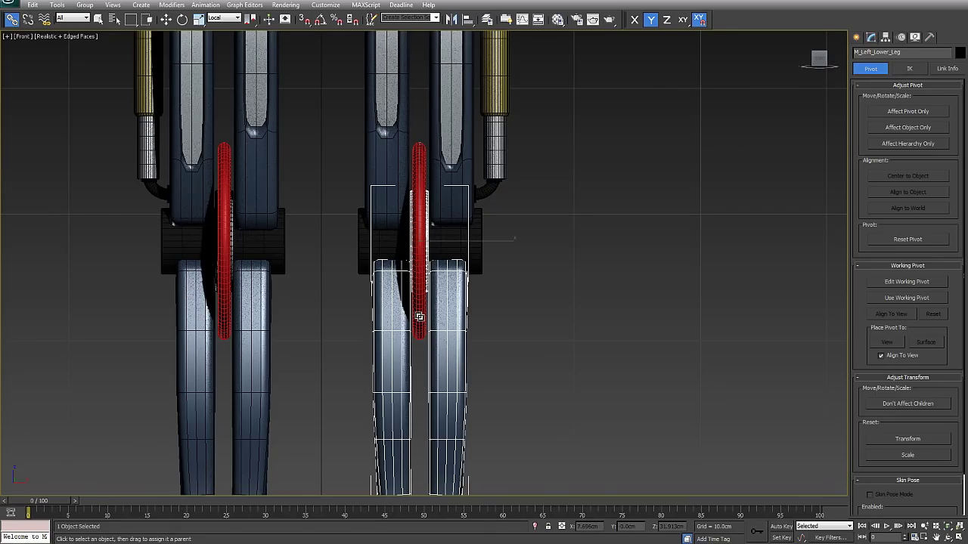
click(419, 317)
Step: Link the left knee ring control to the left hip box control
scroll(479, 409, down, 4)
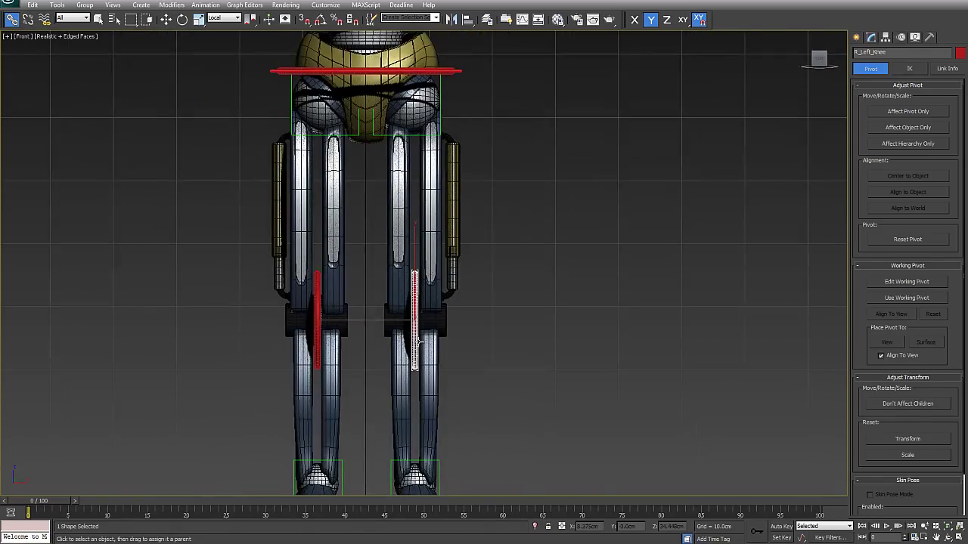
drag(418, 349, 415, 136)
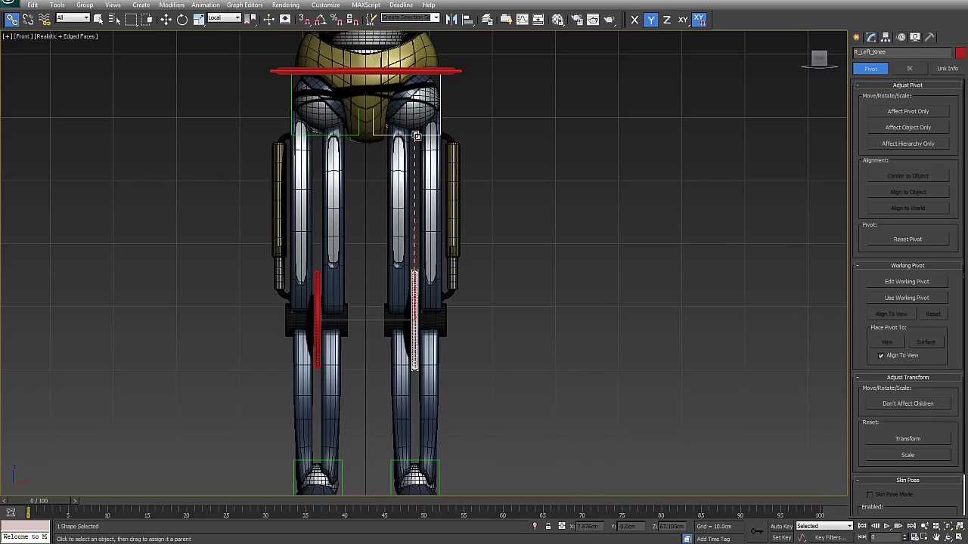
click(415, 135)
Step: Test that the lower leg follows the hip by rotating the left hip box control, and cancel the rotation
right_click(415, 135)
click(435, 144)
mouse_move(464, 141)
mouse_down()
mouse_move(490, 105)
mouse_move(473, 126)
mouse_up()
right_click(473, 125)
Step: Test the lower leg link by rotating the left knee ring control, and cancel the rotation
click(415, 294)
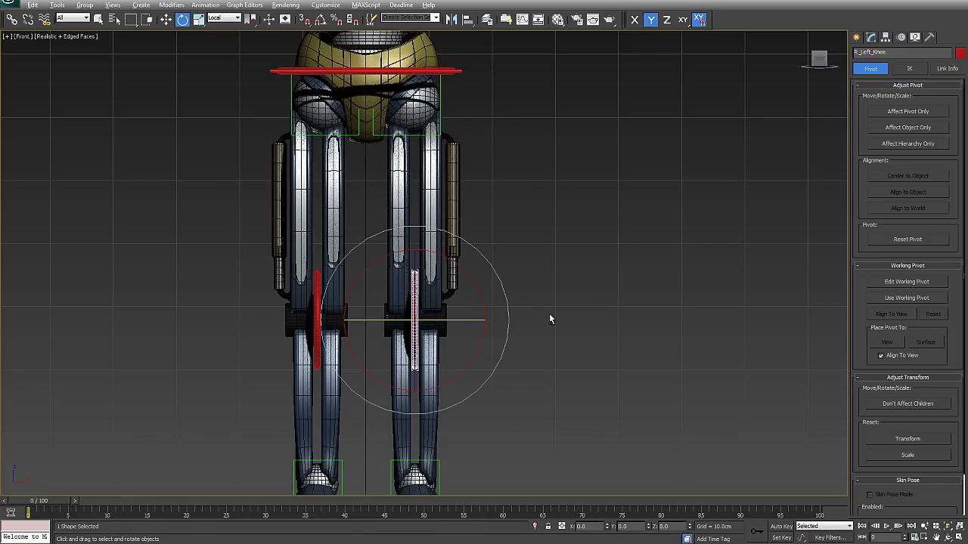
alt+middle_drag(549, 316, 476, 320)
mouse_move(480, 295)
mouse_down()
mouse_move(449, 236)
mouse_move(480, 286)
mouse_up()
right_click(481, 288)
Step: Link the left foot mesh to the left ankle box control
middle_drag(514, 344, 514, 180)
alt+middle_drag(474, 378, 430, 385)
click(430, 387)
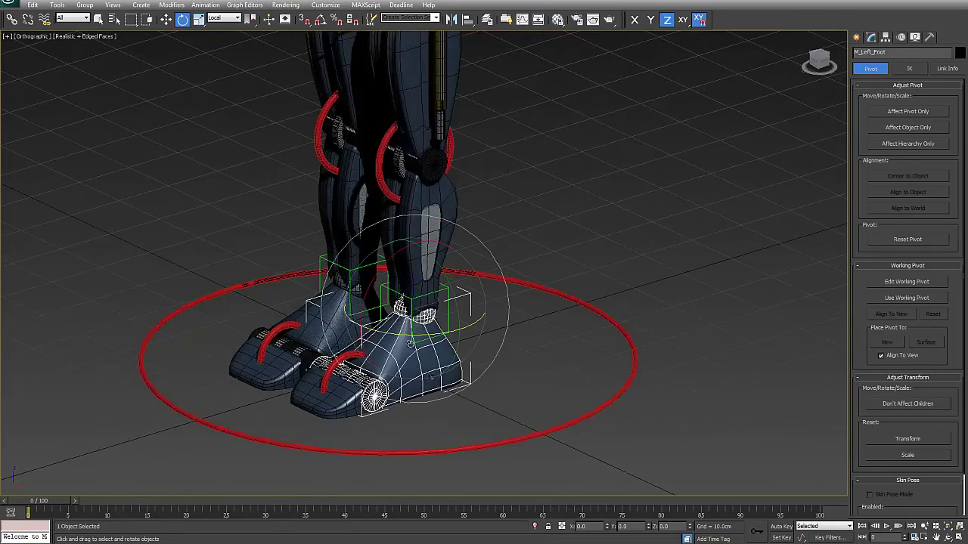
click(11, 19)
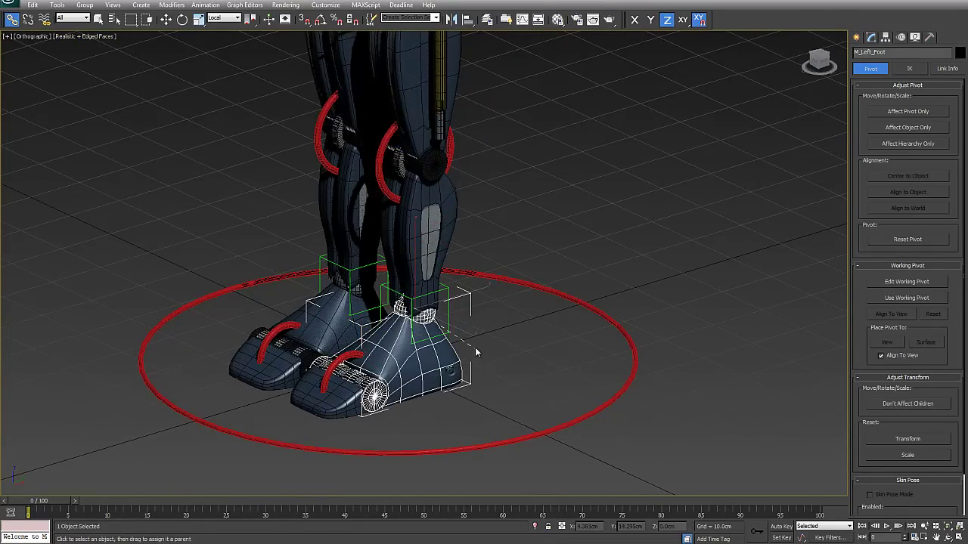
click(448, 320)
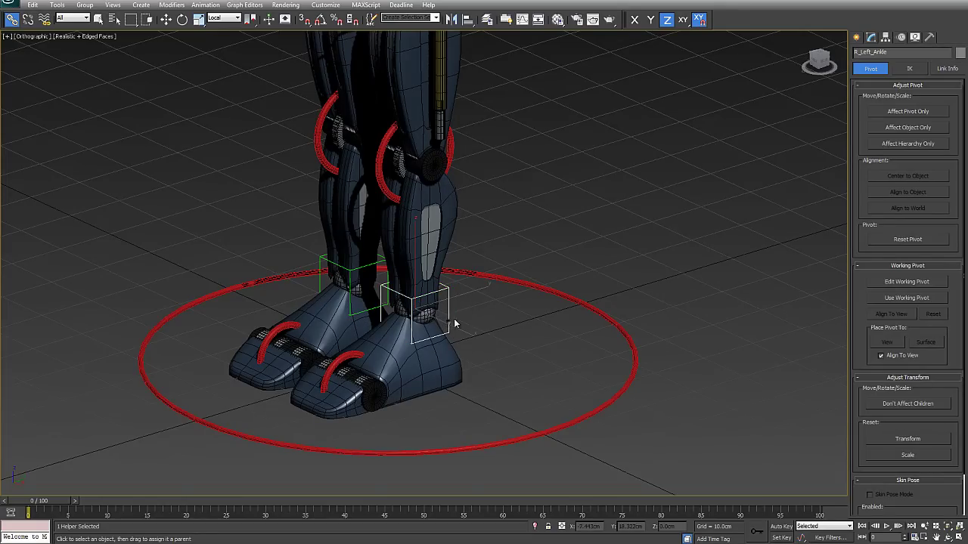
Step: Link the left ankle box control to the left knee ring and test the link by rotating the knee ring
drag(451, 149, 451, 149)
click(451, 149)
right_click(450, 151)
click(466, 165)
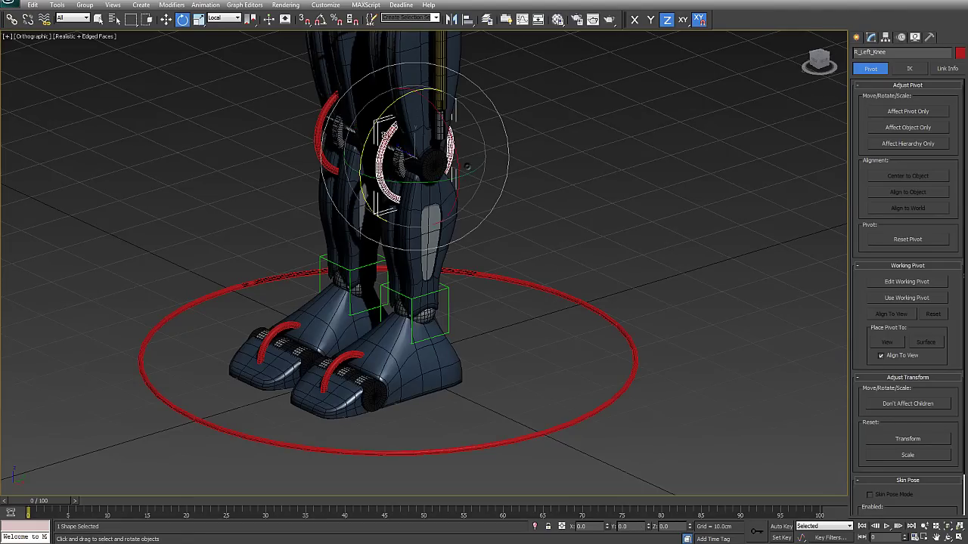
mouse_move(374, 123)
mouse_down()
mouse_move(371, 163)
mouse_move(372, 142)
mouse_up()
Step: Test the foot link by rotating the left ankle box control, and cancel the rotation
click(450, 314)
drag(439, 314, 437, 292)
right_click(436, 292)
Step: Link the left toes mesh to the left toe ring control
scroll(355, 397, up, 4)
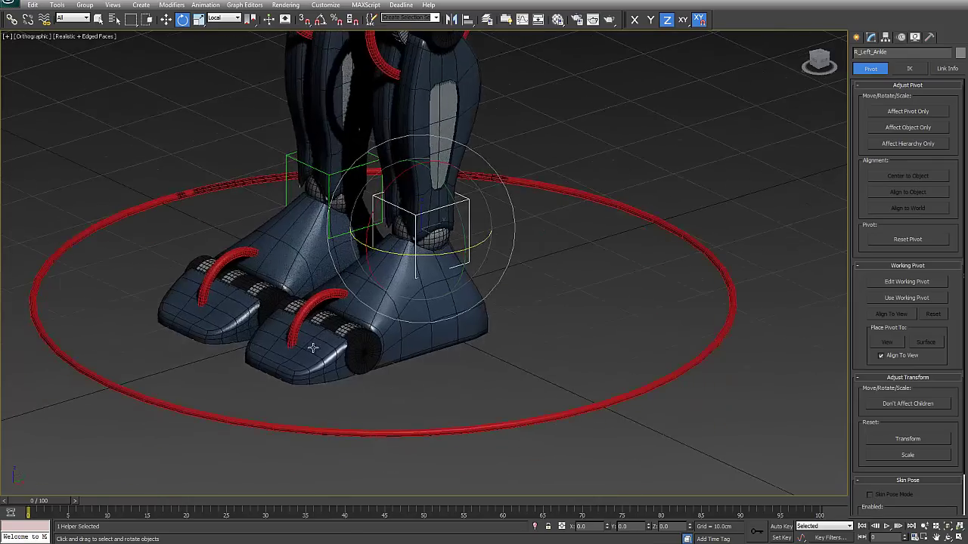
click(311, 299)
click(11, 20)
alt+middle_drag(320, 366, 246, 310)
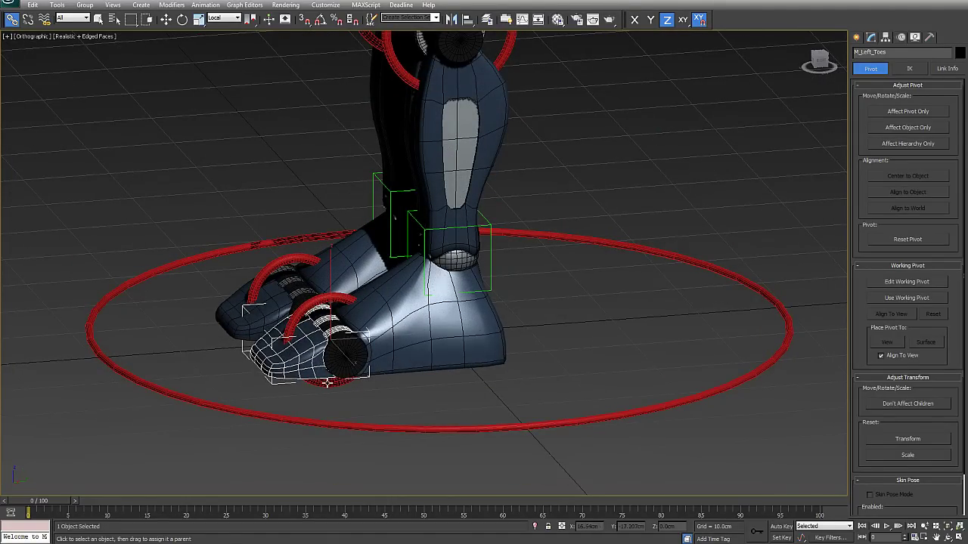
click(327, 383)
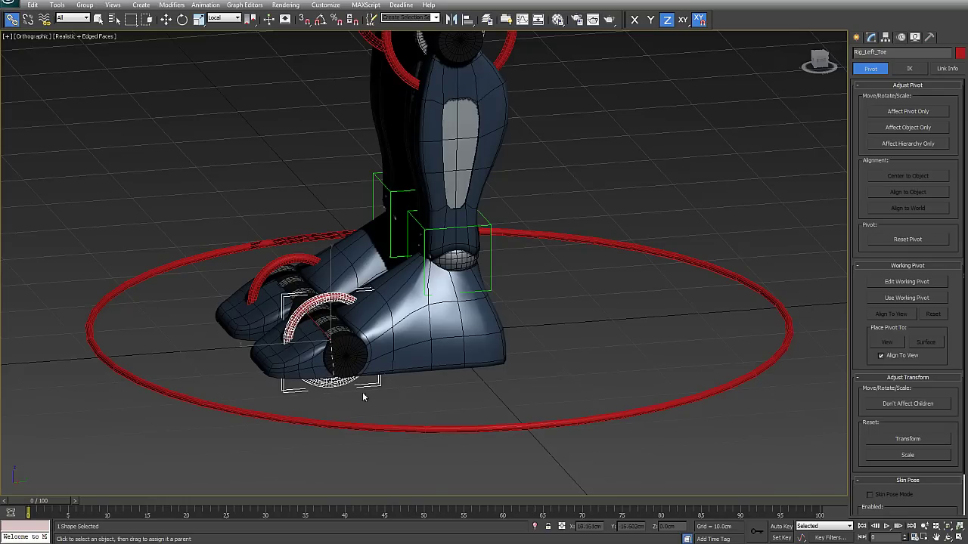
Step: Link the left toe ring to the left ankle box control and test it by rotating the ankle, cancelling the rotation
drag(492, 266, 492, 267)
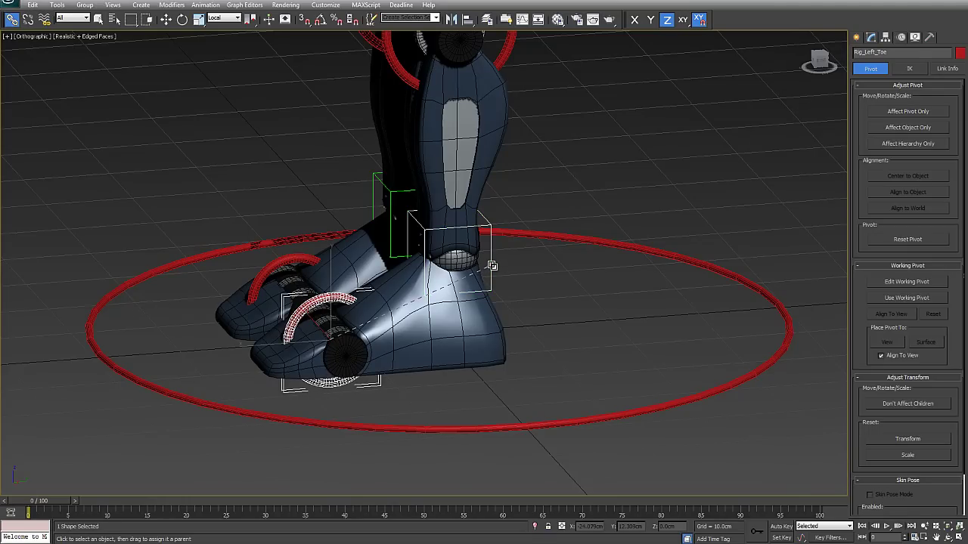
click(492, 268)
right_click(492, 268)
click(508, 281)
drag(405, 203, 359, 329)
right_click(359, 329)
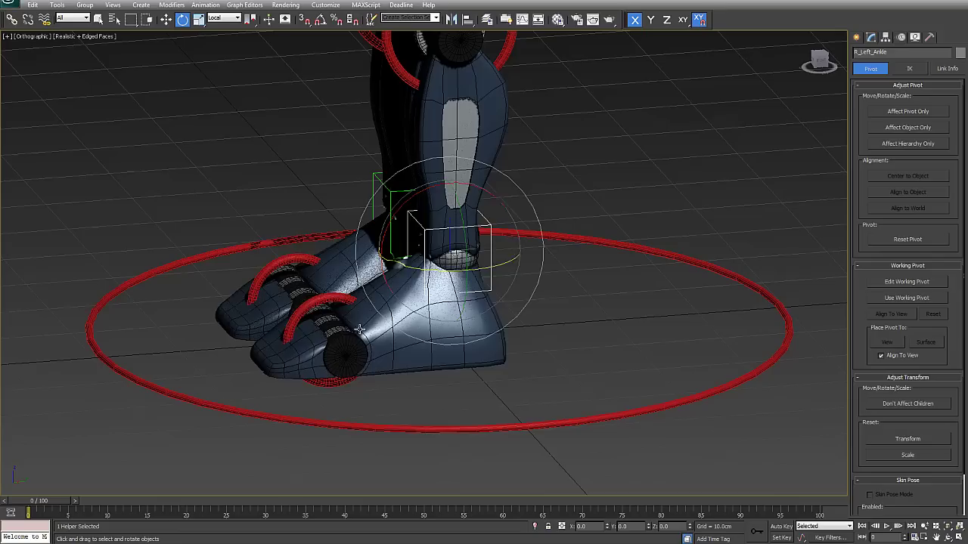
Step: Test the toes link by rotating the left toe ring control, and cancel the rotation
click(304, 307)
mouse_move(304, 307)
mouse_down()
mouse_move(290, 329)
mouse_move(299, 314)
mouse_up()
right_click(299, 314)
alt+middle_drag(298, 315, 310, 334)
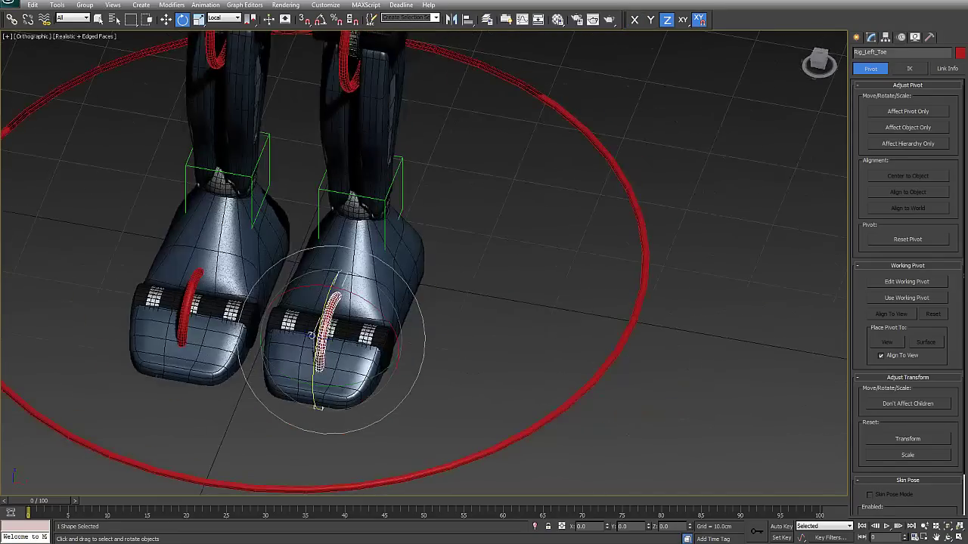
scroll(313, 322, down, 3)
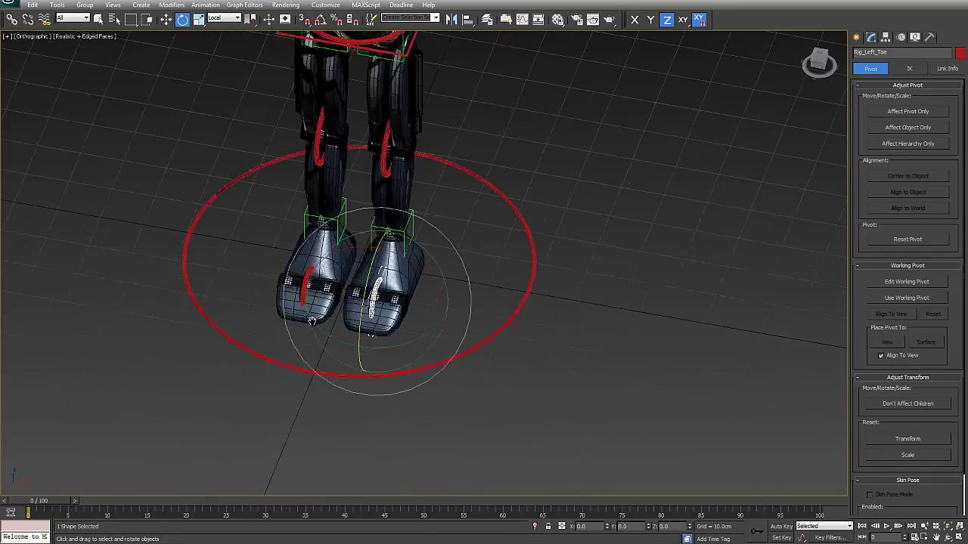
scroll(377, 304, up, 2)
scroll(427, 283, down, 2)
middle_drag(433, 284, 413, 422)
middle_drag(427, 273, 398, 297)
scroll(395, 182, up, 3)
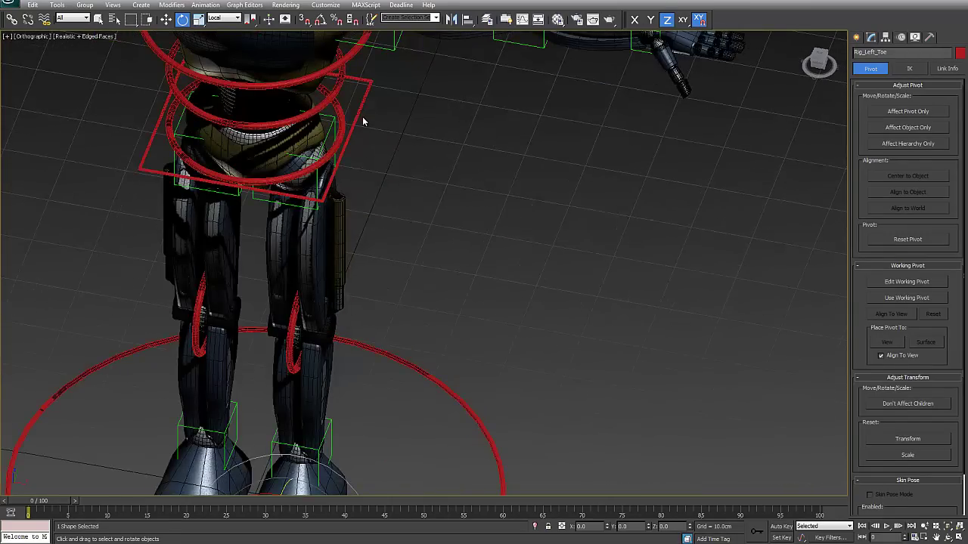
Step: Link the square centre-of-gravity control at the pelvis to the large master ring on the ground
scroll(406, 169, down, 4)
scroll(421, 194, up, 3)
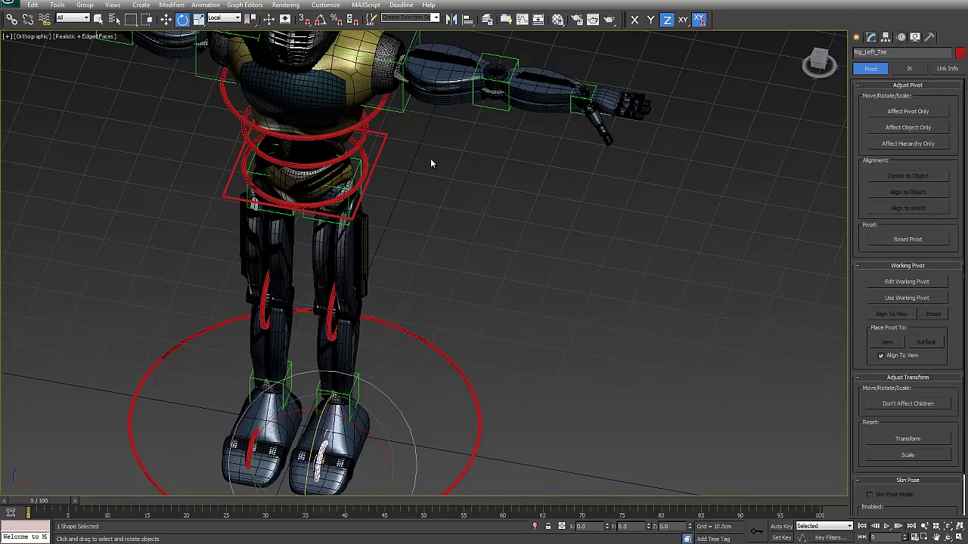
click(375, 156)
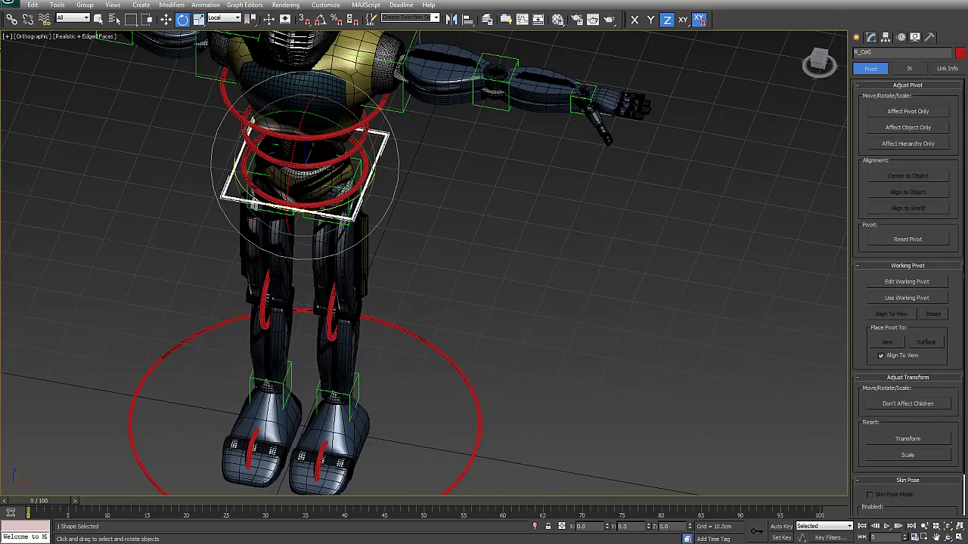
click(13, 19)
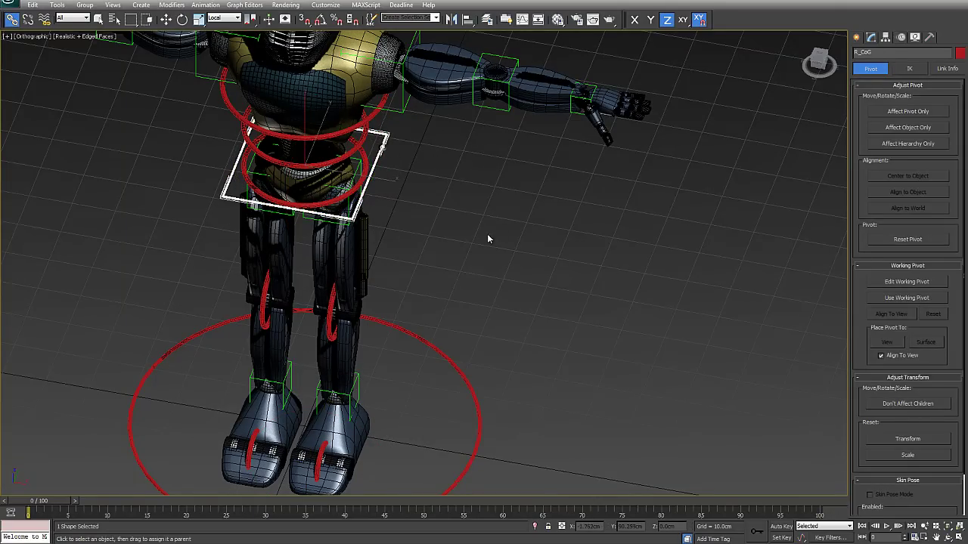
drag(463, 378, 461, 378)
click(464, 372)
Step: Test the master link by moving the large ground ring along the X axis, and undo the move
right_click(472, 359)
click(483, 368)
key(z)
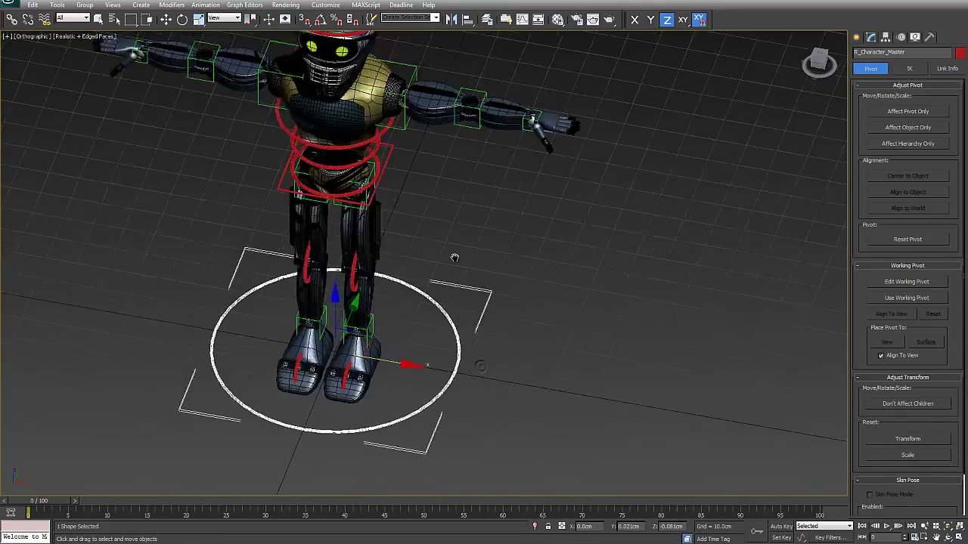
drag(389, 345, 479, 352)
key(ctrl+z)
key(ctrl+z)
Step: In the left view, link the neck box control to the upper torso ring control
click(384, 138)
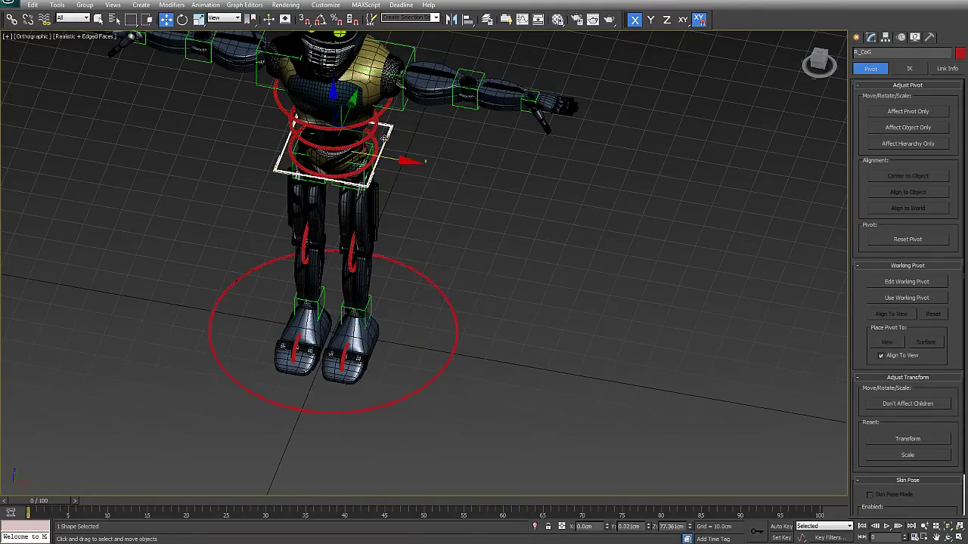
mouse_move(323, 104)
mouse_down()
mouse_move(324, 162)
mouse_move(321, 101)
mouse_up()
alt+middle_drag(321, 100, 454, 212)
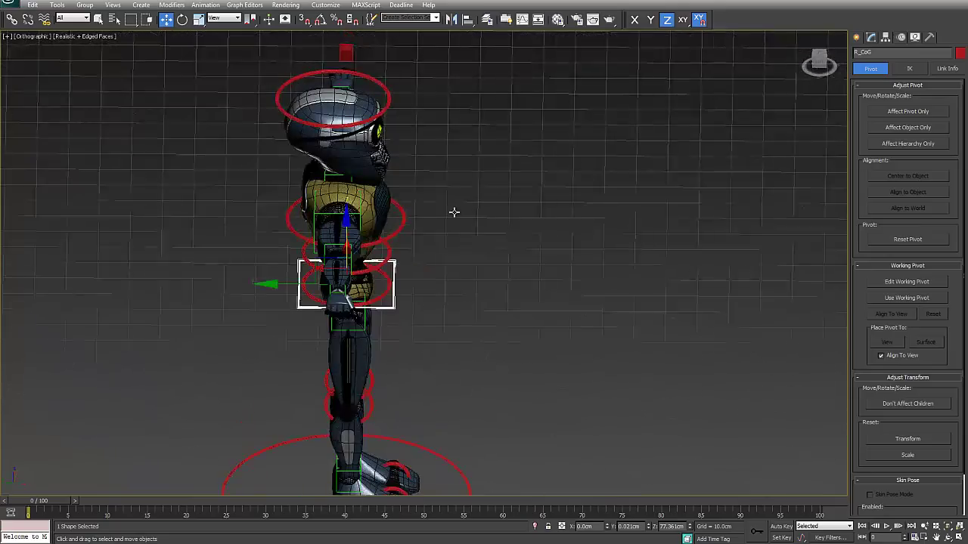
key(l)
scroll(418, 203, down, 8)
middle_drag(385, 128, 410, 296)
scroll(411, 280, up, 3)
middle_drag(411, 176, 413, 149)
click(403, 186)
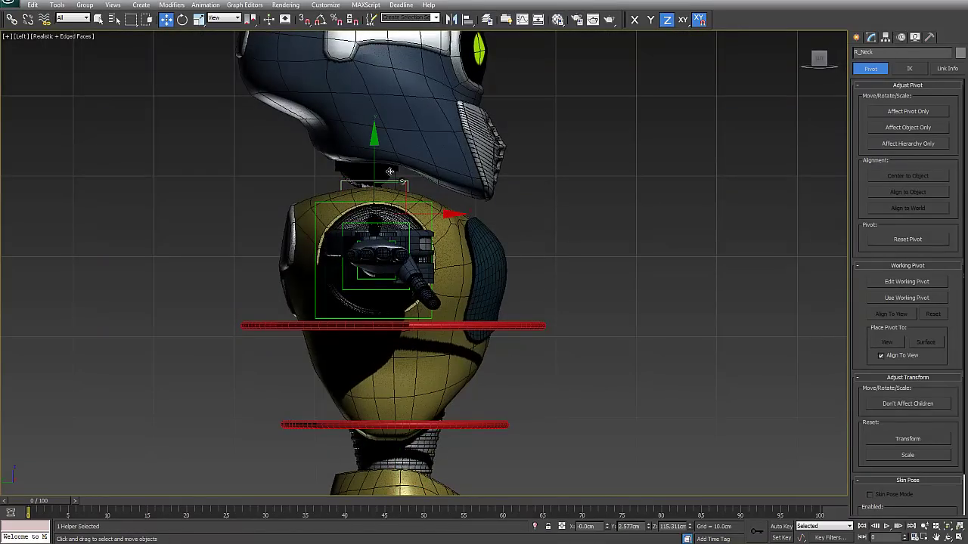
click(12, 19)
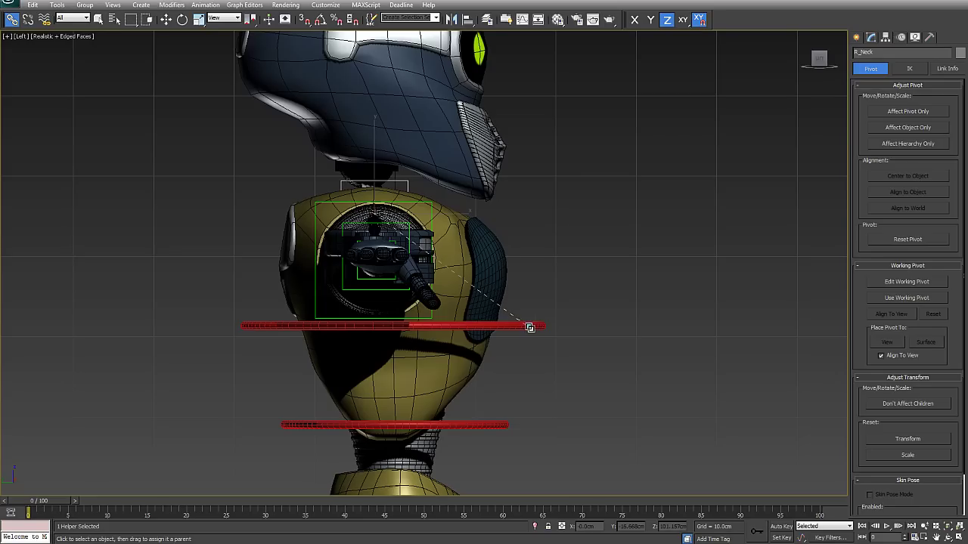
drag(528, 326, 526, 325)
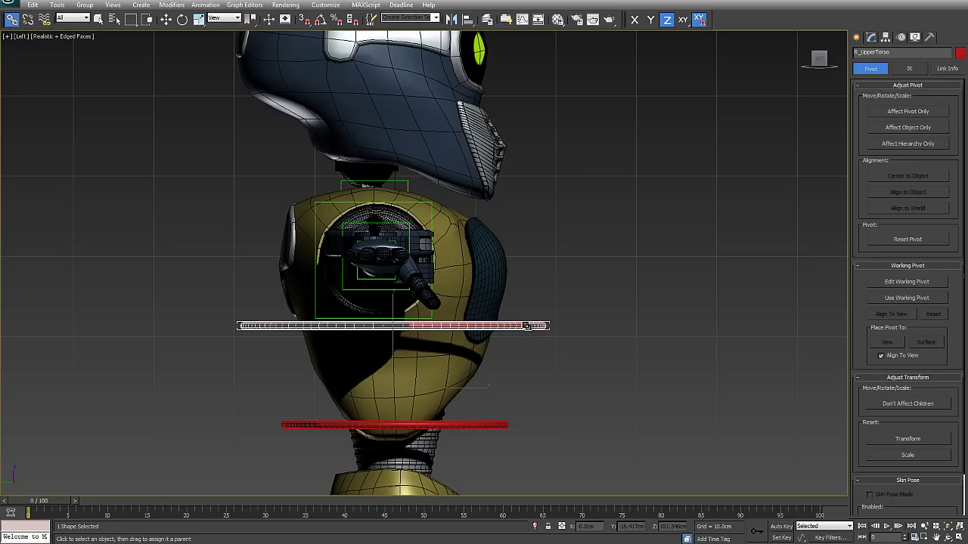
Step: Test the neck box link by rotating the upper torso ring control, and cancel the rotation
right_click(526, 325)
click(554, 344)
mouse_move(445, 341)
mouse_down()
mouse_move(489, 381)
mouse_move(453, 324)
mouse_up()
right_click(453, 324)
Step: Save the scene and link the neck mesh to the neck box control
scroll(357, 189, up, 4)
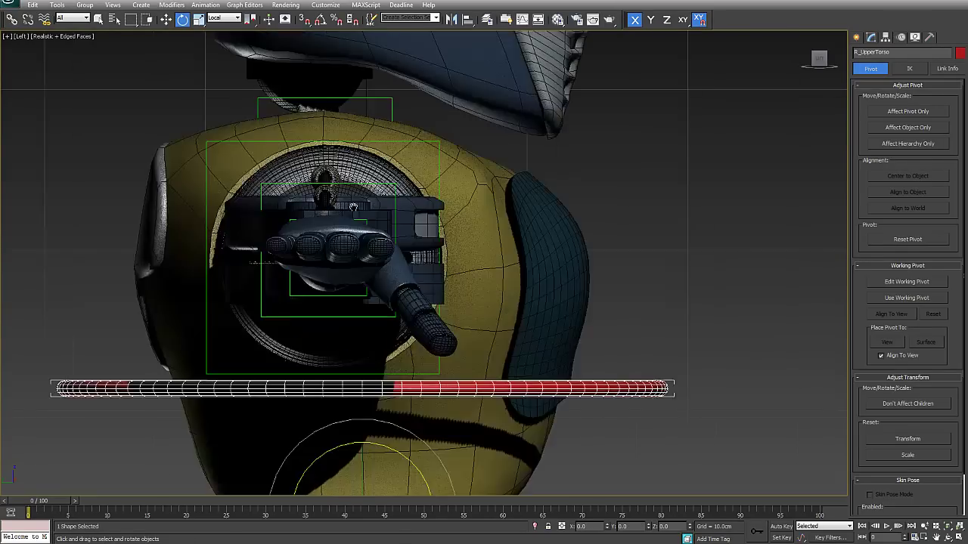
middle_drag(353, 207, 362, 378)
scroll(296, 264, up, 2)
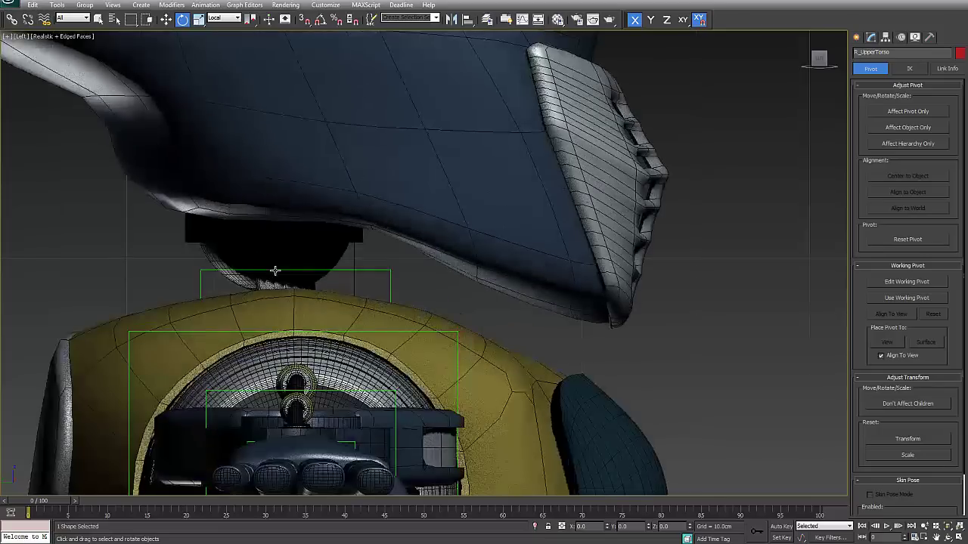
click(226, 262)
key(ctrl+s)
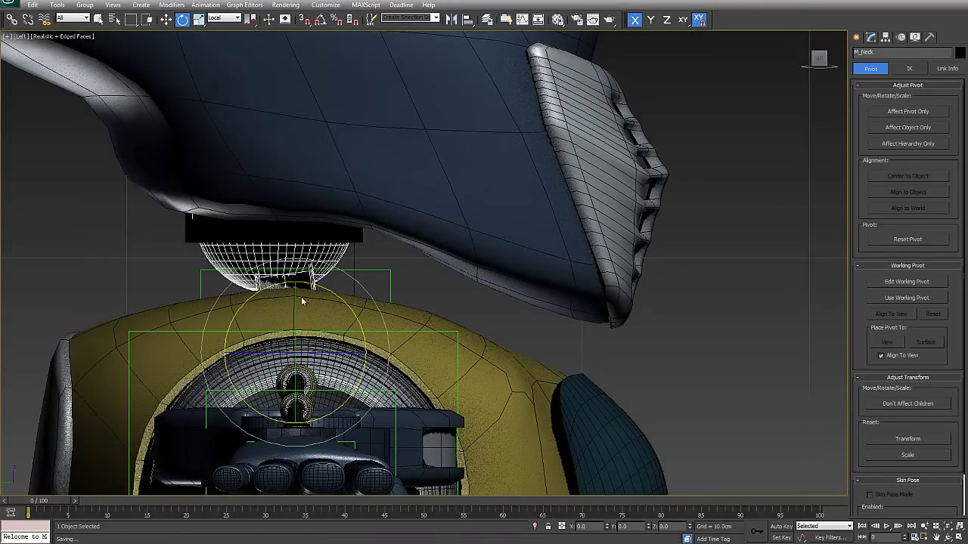
key(F3)
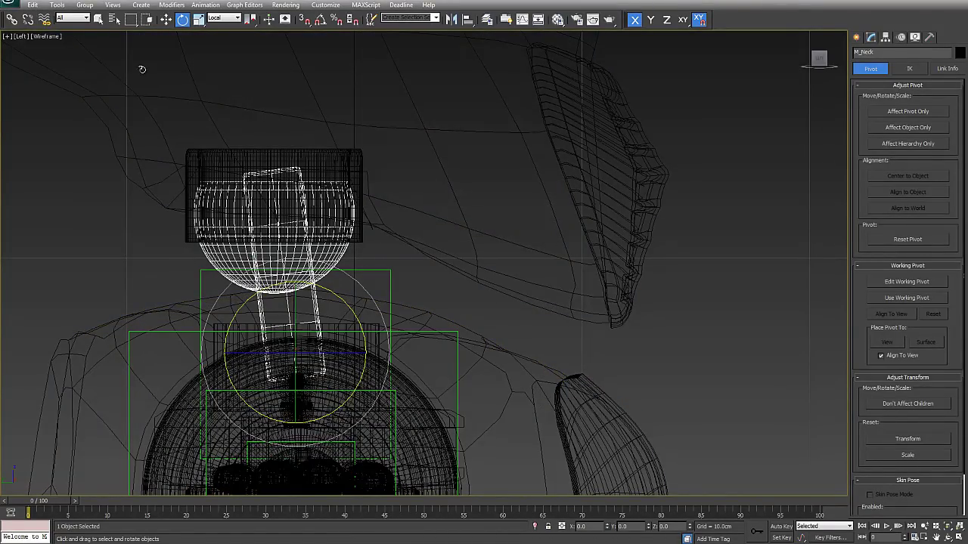
key(F3)
click(12, 20)
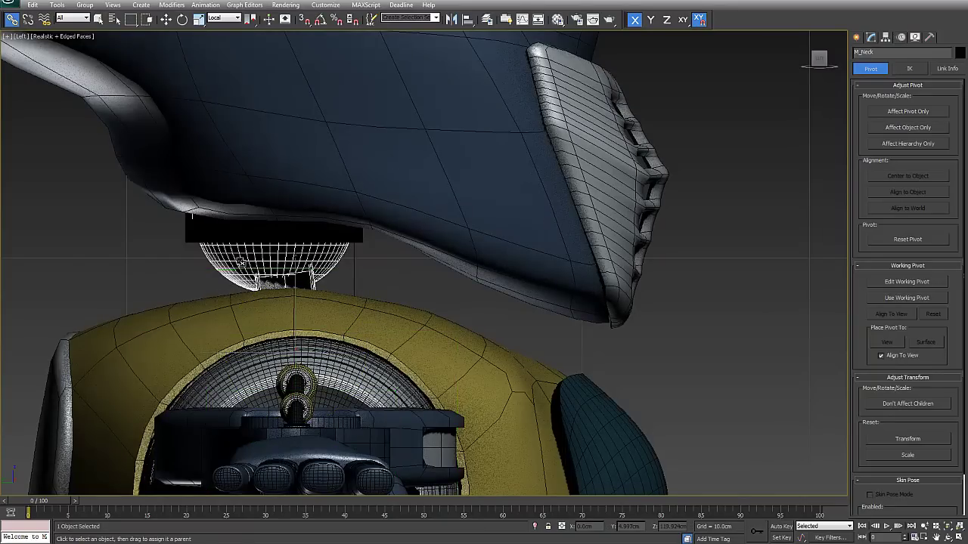
drag(196, 277, 201, 268)
click(201, 270)
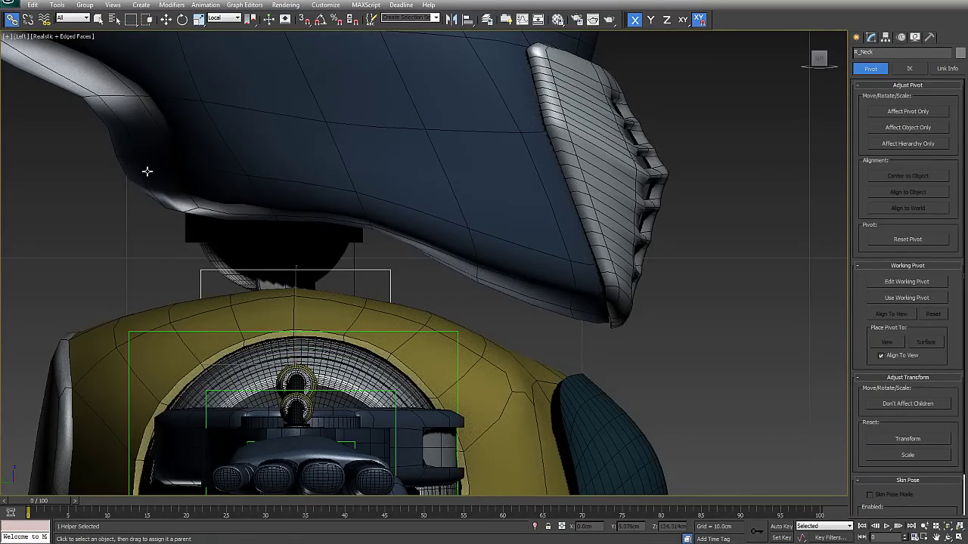
Step: Link the head mesh to the head ring control
middle_drag(147, 172, 140, 277)
scroll(170, 242, down, 2)
click(292, 158)
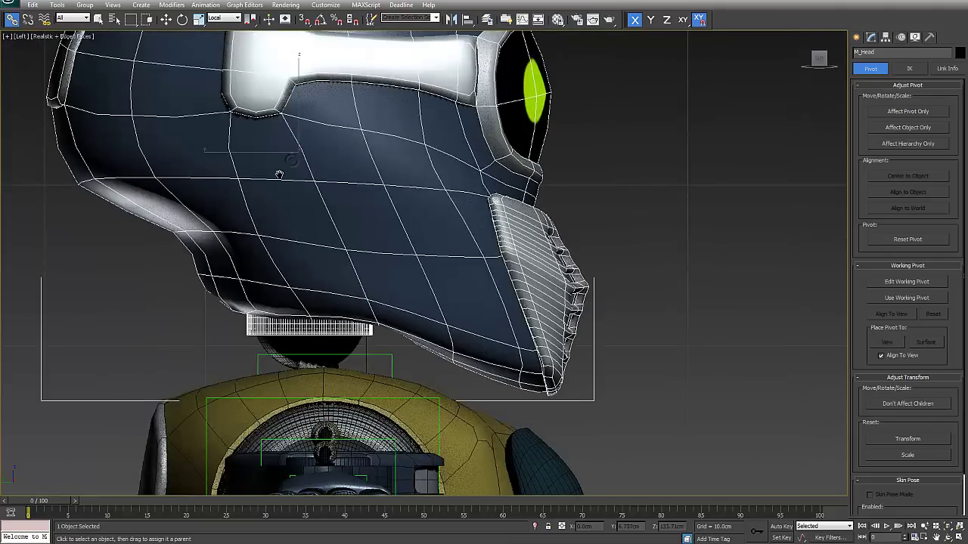
middle_drag(279, 174, 416, 299)
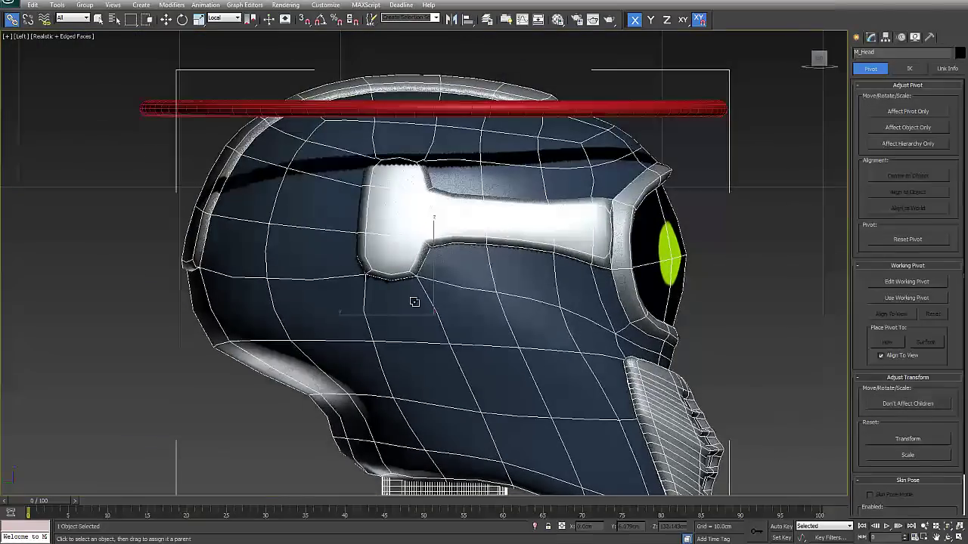
click(198, 109)
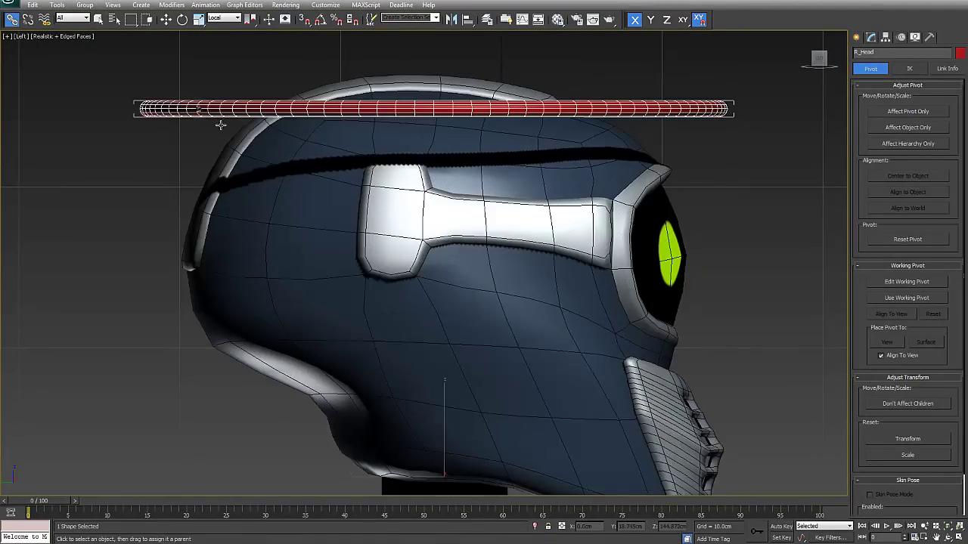
Step: Link the head ring control to the neck box control
scroll(385, 219, down, 5)
scroll(384, 218, up, 4)
middle_drag(384, 219, 330, 153)
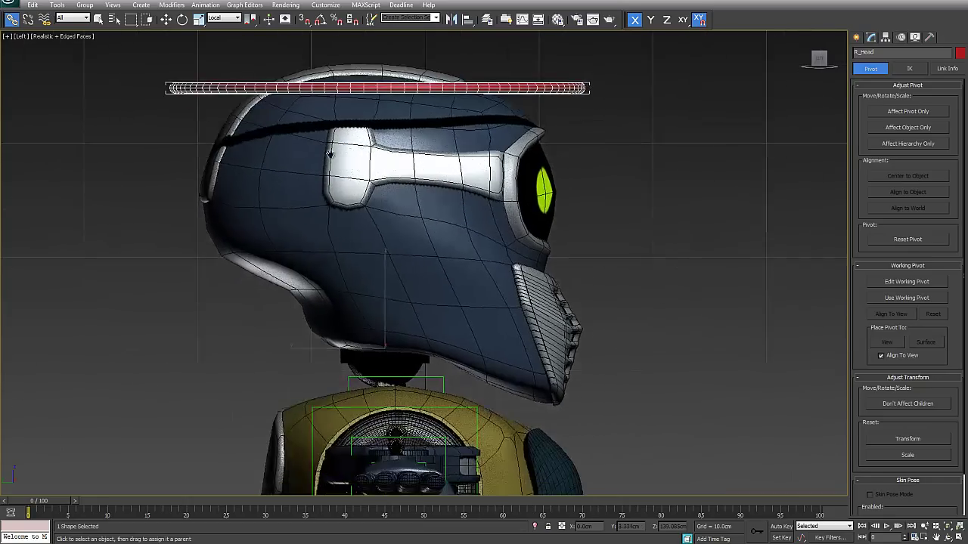
drag(214, 89, 303, 303)
drag(318, 361, 345, 380)
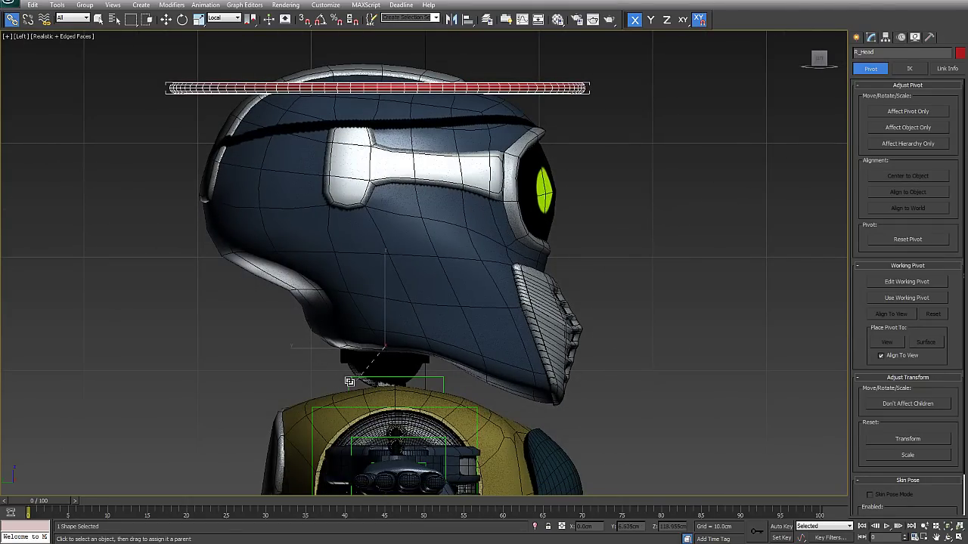
drag(349, 382, 349, 382)
Step: Test the neck and head links by rotating the neck box control, and cancel the rotation
right_click(344, 382)
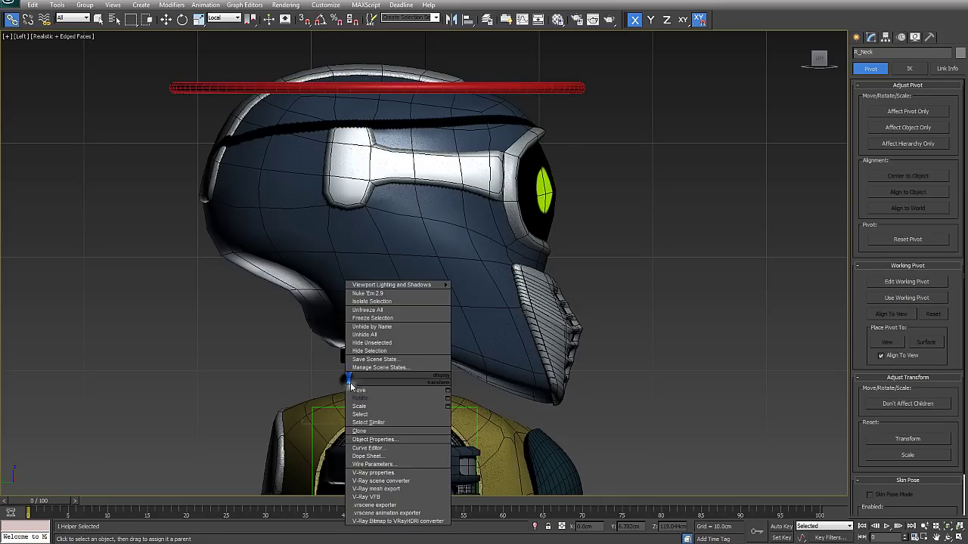
click(370, 399)
mouse_move(454, 384)
mouse_down()
mouse_move(443, 395)
mouse_move(480, 375)
mouse_move(434, 399)
mouse_move(468, 389)
mouse_up()
right_click(468, 389)
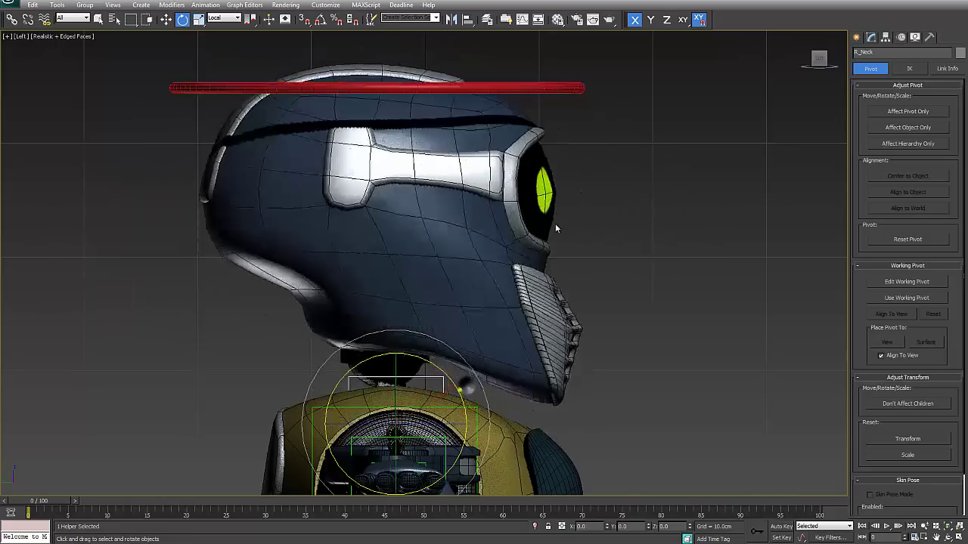
Step: Test the head link by rotating the head ring control, and cancel the rotation
click(568, 89)
drag(450, 319, 462, 289)
right_click(463, 290)
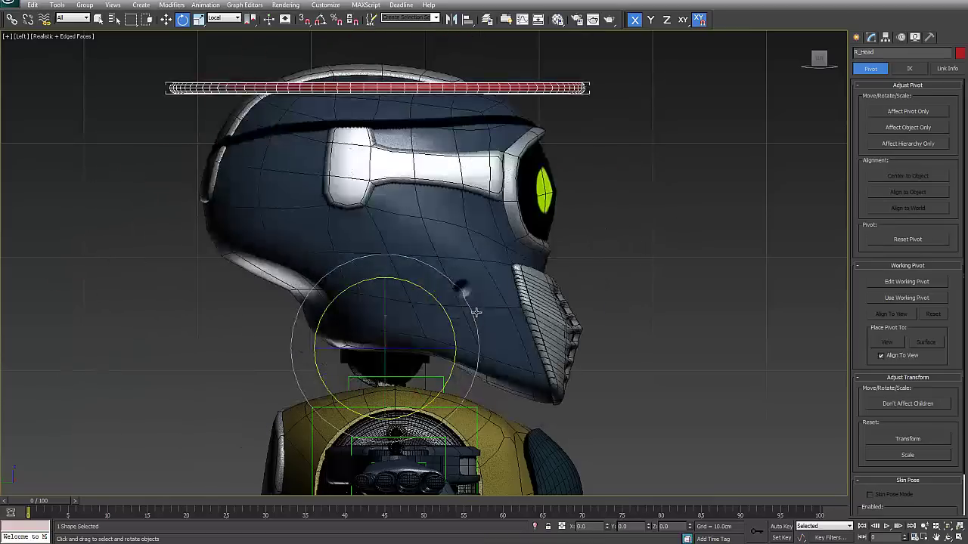
Step: Test the upper body chain by rotating the upper torso ring control, and undo the rotation
scroll(476, 313, down, 3)
middle_drag(478, 310, 491, 268)
click(542, 380)
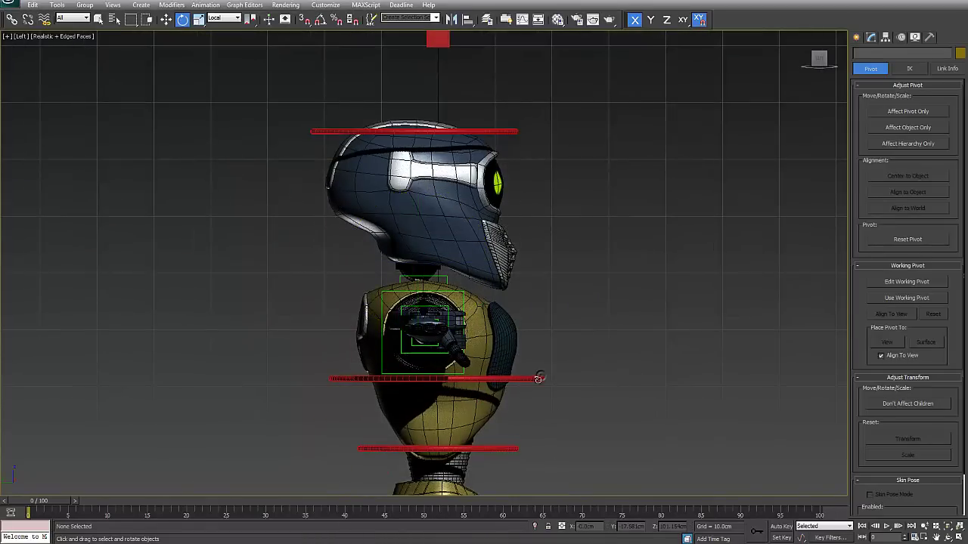
drag(488, 372, 474, 357)
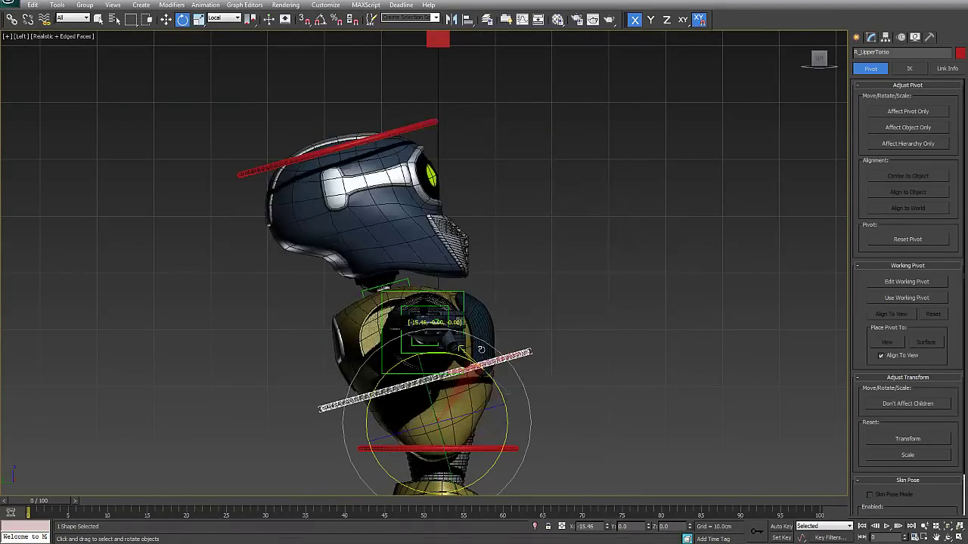
key(ctrl+z)
Step: In the front view, test the hierarchy by moving the centre-of-gravity control along the X axis, and cancel the move
middle_drag(531, 366, 507, 358)
key(f)
middle_drag(341, 332, 411, 244)
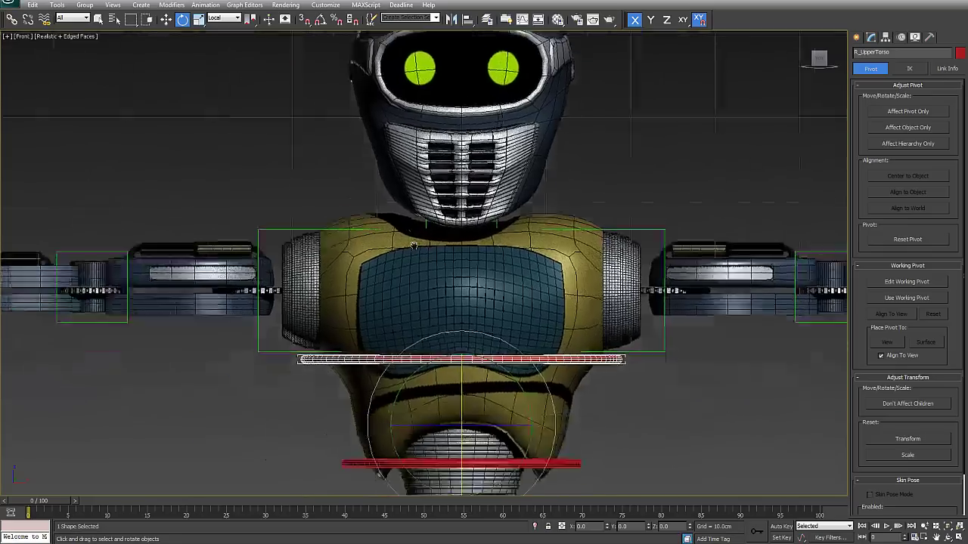
scroll(410, 244, down, 2)
middle_drag(441, 278, 403, 233)
scroll(481, 320, down, 4)
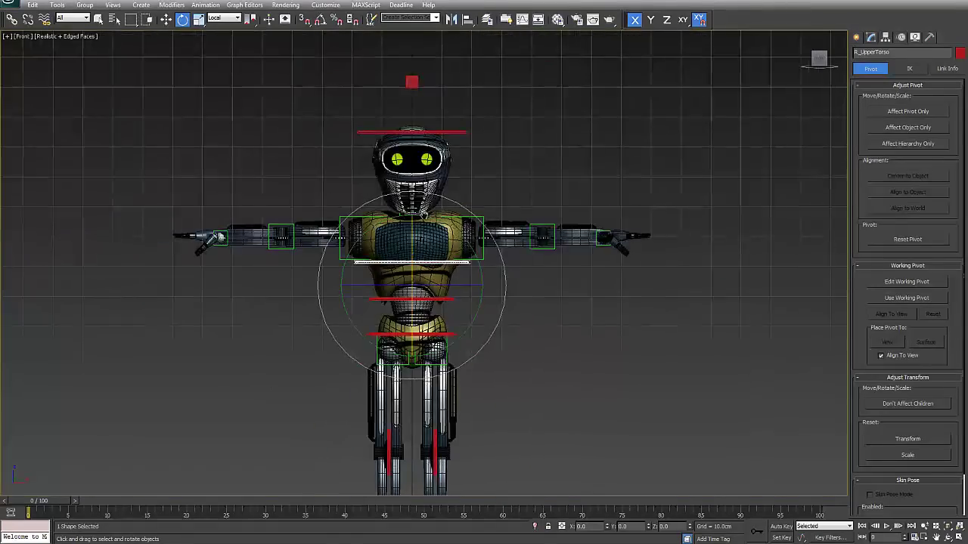
scroll(481, 321, down, 2)
scroll(480, 321, up, 3)
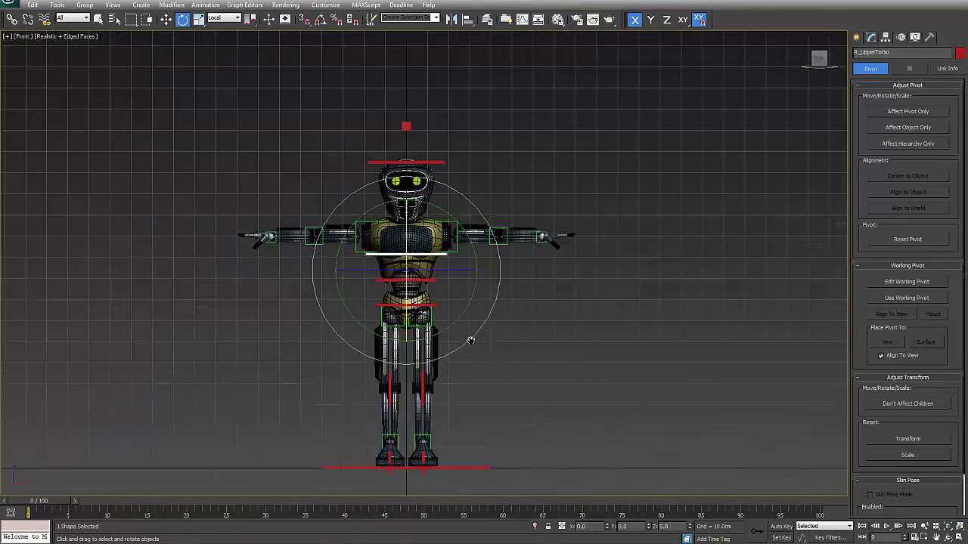
click(424, 294)
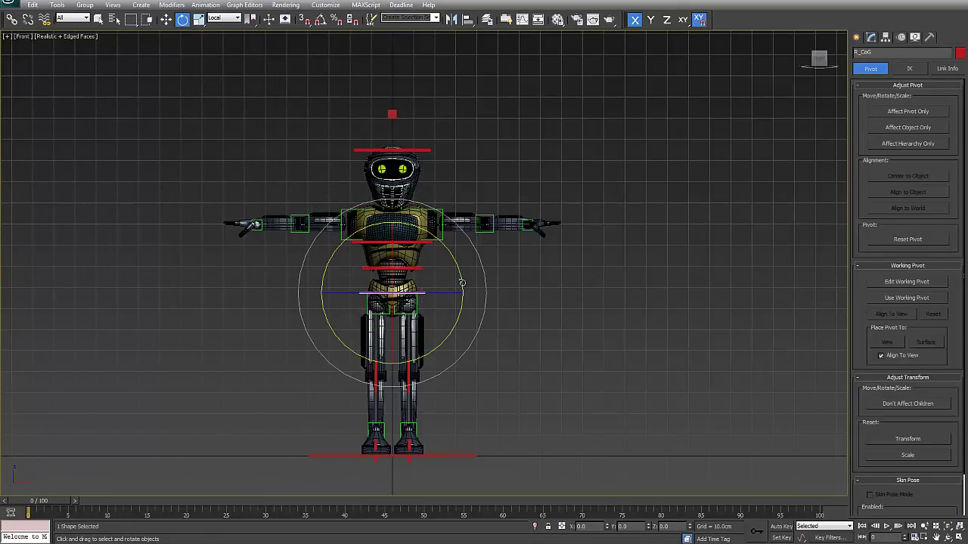
right_click(454, 286)
click(472, 304)
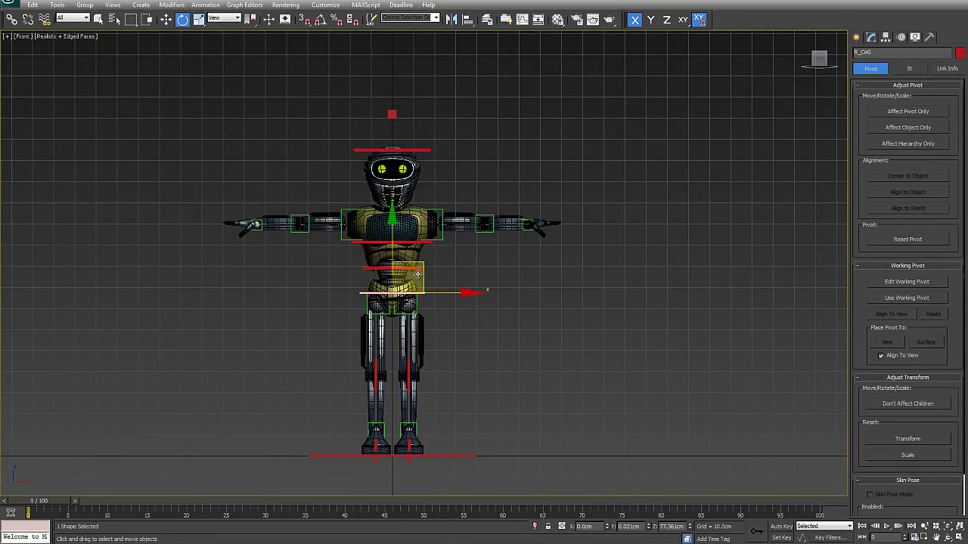
click(449, 296)
click(425, 293)
drag(450, 294, 555, 295)
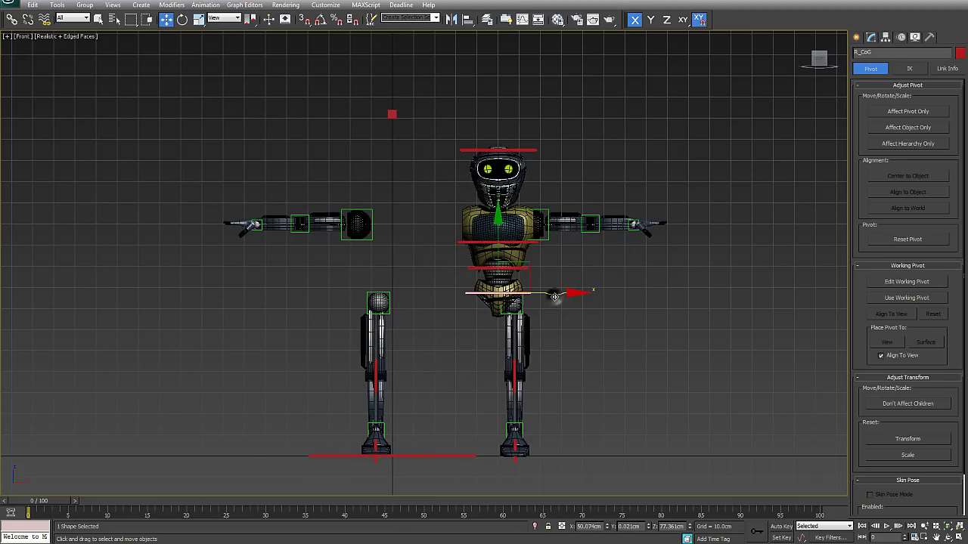
right_click(555, 296)
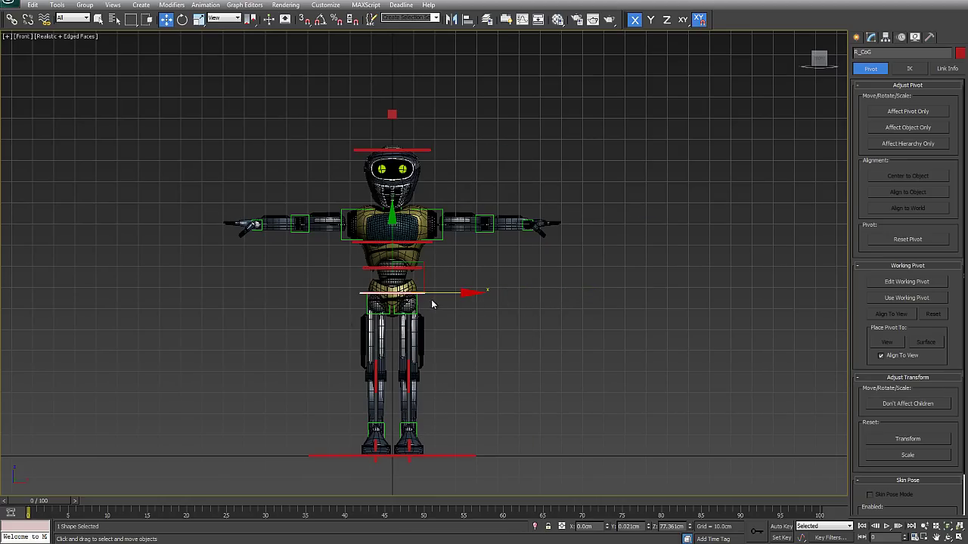
Step: Test the linked chain by rotating the lower torso ring and left arm controls, and undo all the rotations
scroll(431, 304, up, 3)
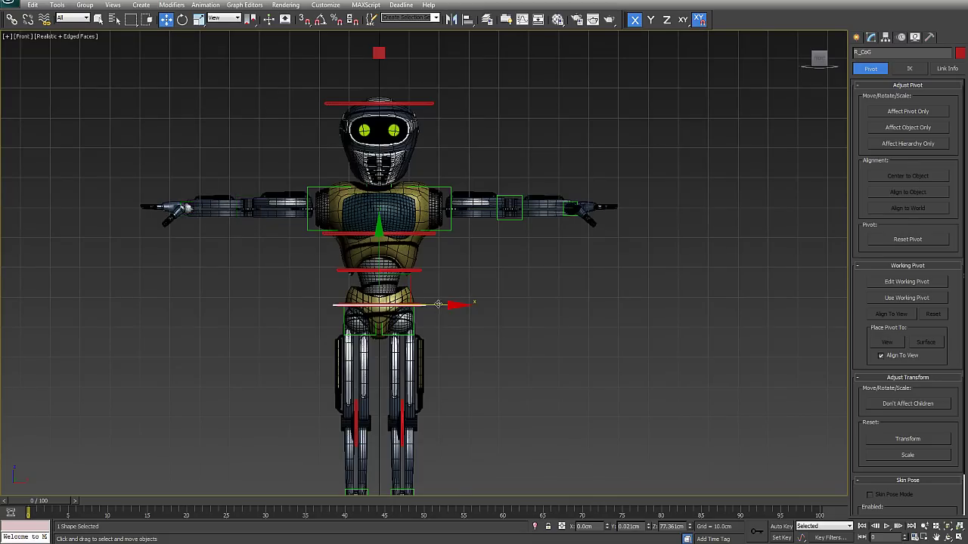
scroll(409, 276, up, 2)
click(414, 272)
right_click(415, 273)
click(439, 286)
drag(413, 276, 427, 289)
drag(454, 247, 550, 266)
click(521, 237)
drag(546, 230, 564, 278)
click(599, 225)
alt+middle_drag(553, 287, 529, 298)
key(ctrl+z)
key(ctrl+z)
key(ctrl+z)
key(ctrl+z)
key(ctrl+z)
key(ctrl+z)
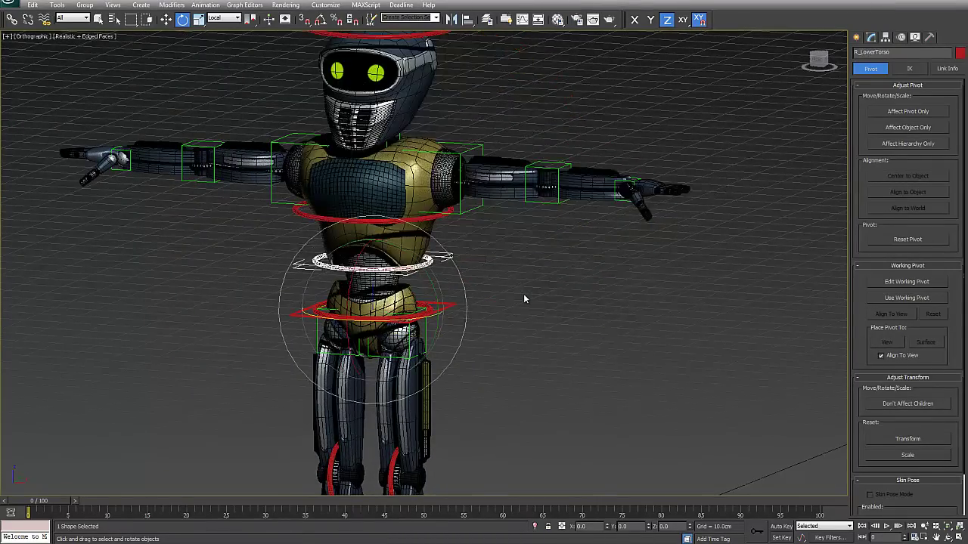
Step: Switch to the front view with the whole robot framed, hide the edged faces and clear the selection
middle_drag(495, 283, 455, 205)
key(f)
scroll(455, 306, down, 5)
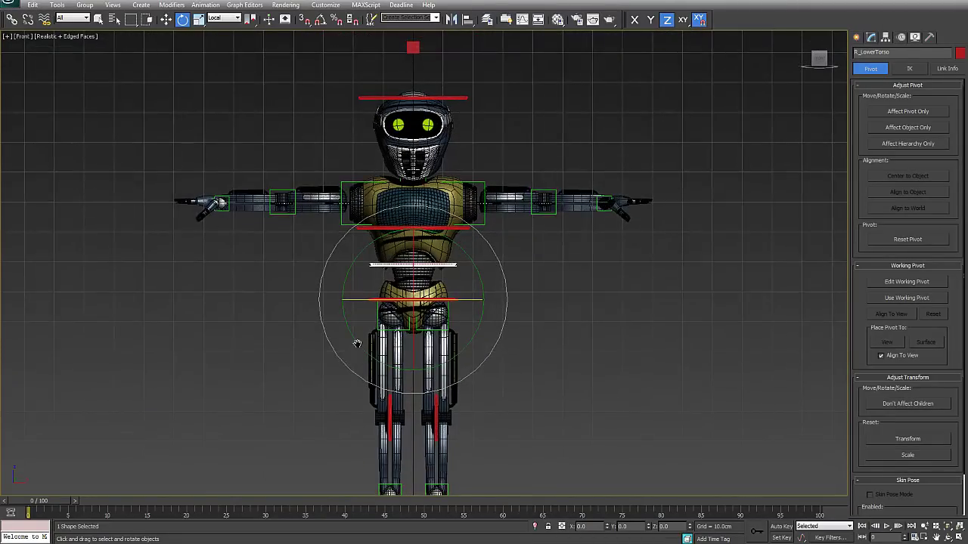
middle_drag(356, 343, 326, 283)
middle_drag(445, 329, 440, 342)
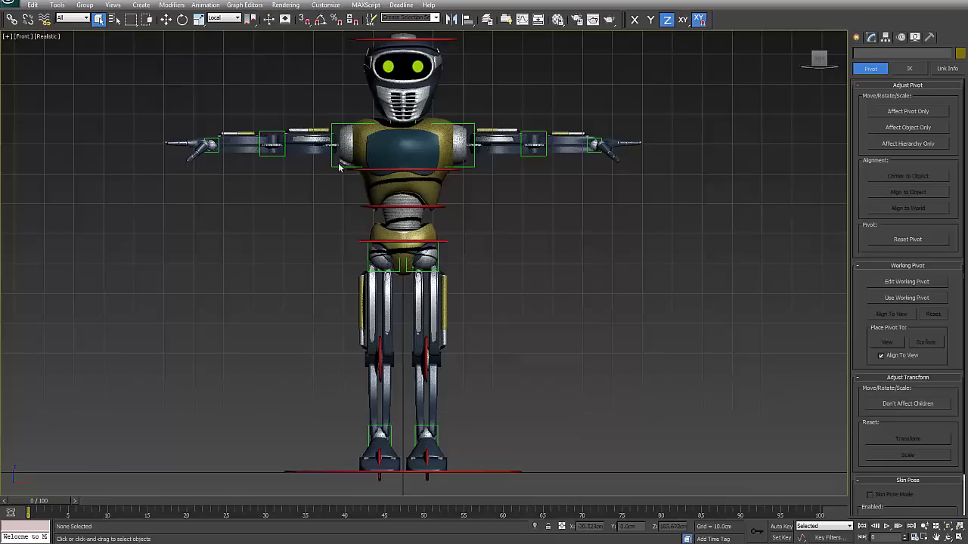
Step: Test the right shoulder control by rotating it about its local Y axis, and cancel the rotation
click(339, 168)
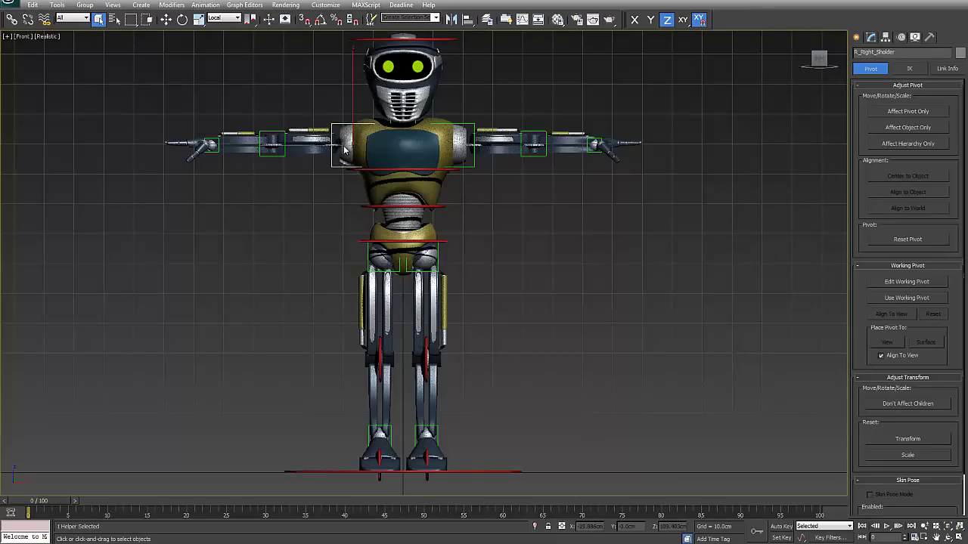
key(e)
mouse_move(415, 113)
mouse_down()
mouse_move(399, 60)
mouse_move(420, 95)
mouse_up()
right_click(420, 96)
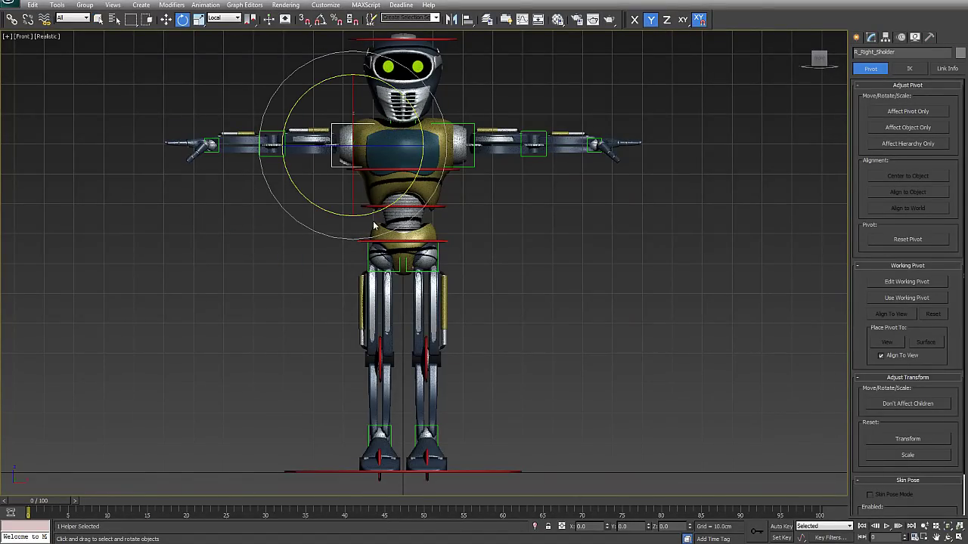
Step: From a side view, test the right hip control by rotating it about its local X axis, and cancel the rotation
middle_drag(489, 203, 488, 214)
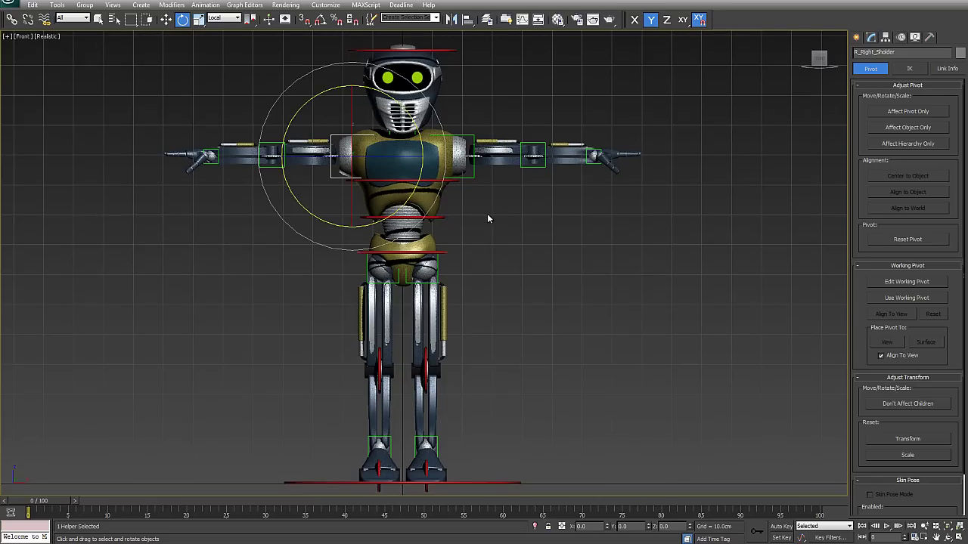
click(437, 271)
alt+middle_drag(531, 280, 469, 284)
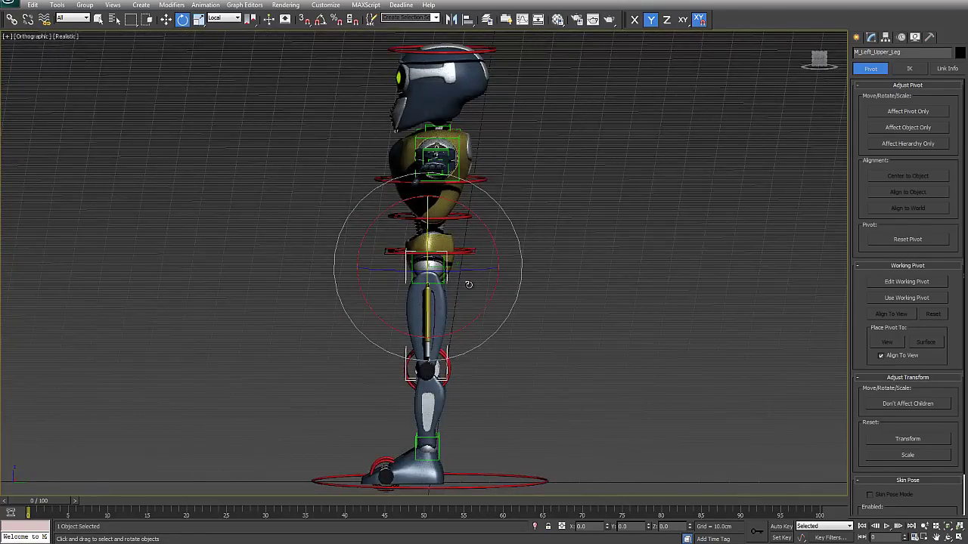
mouse_move(476, 277)
alt+middle_down()
mouse_move(417, 273)
mouse_move(478, 270)
alt+middle_up()
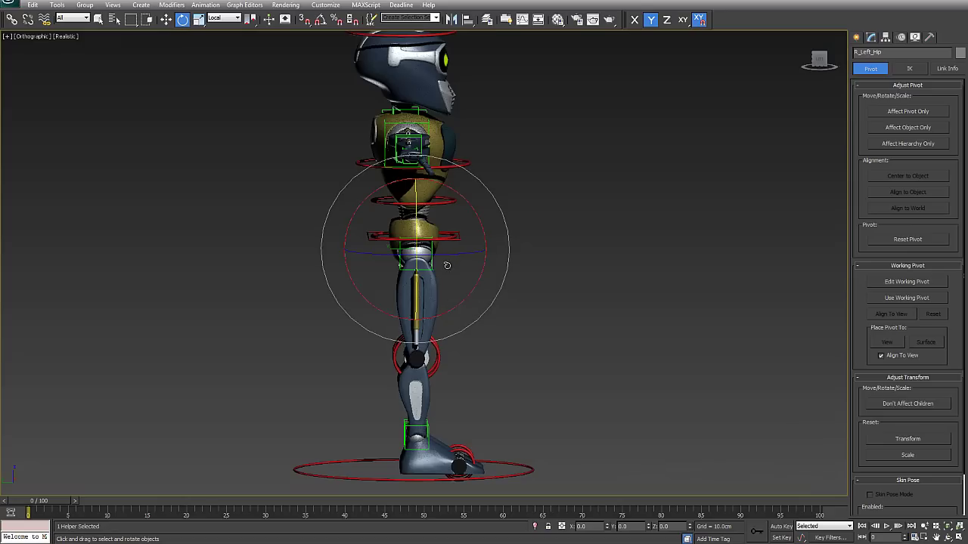
click(507, 267)
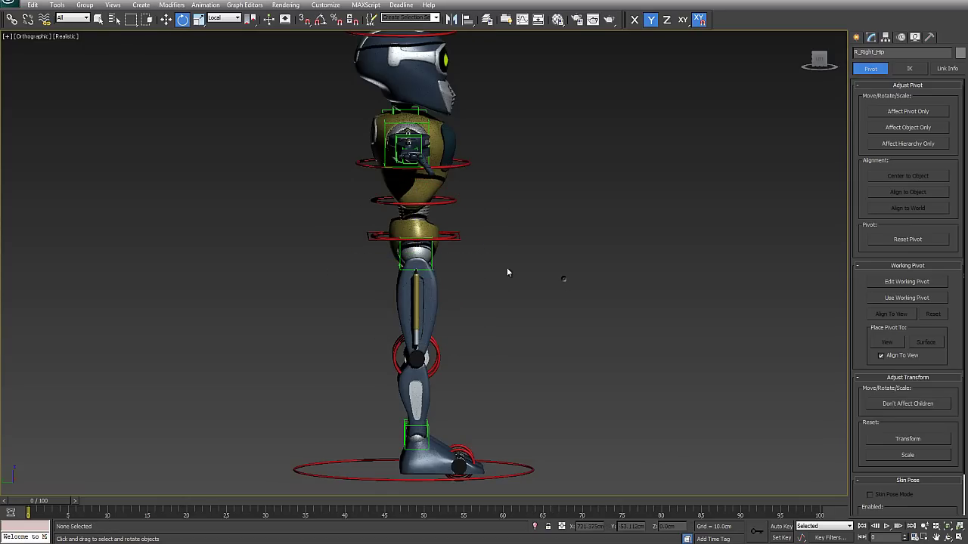
click(435, 264)
drag(477, 216, 447, 378)
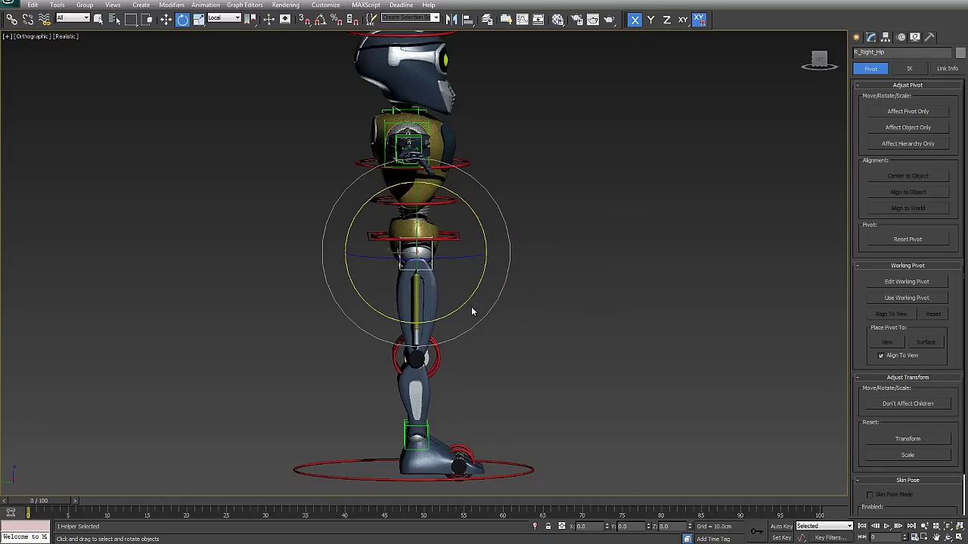
Step: Go to frame 10 and turn on Auto Key
middle_drag(557, 361, 581, 316)
drag(47, 511, 108, 512)
middle_drag(407, 351, 358, 393)
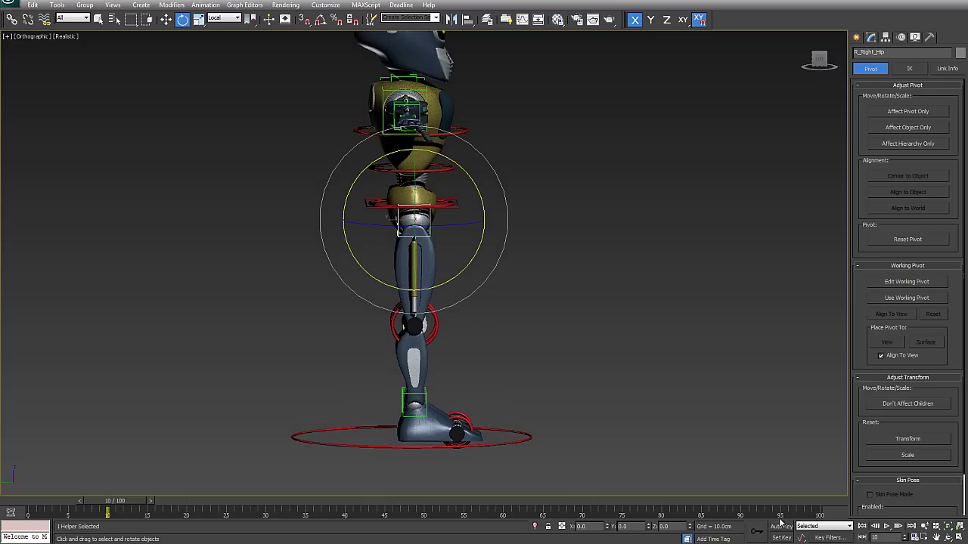
click(781, 527)
scroll(471, 284, up, 3)
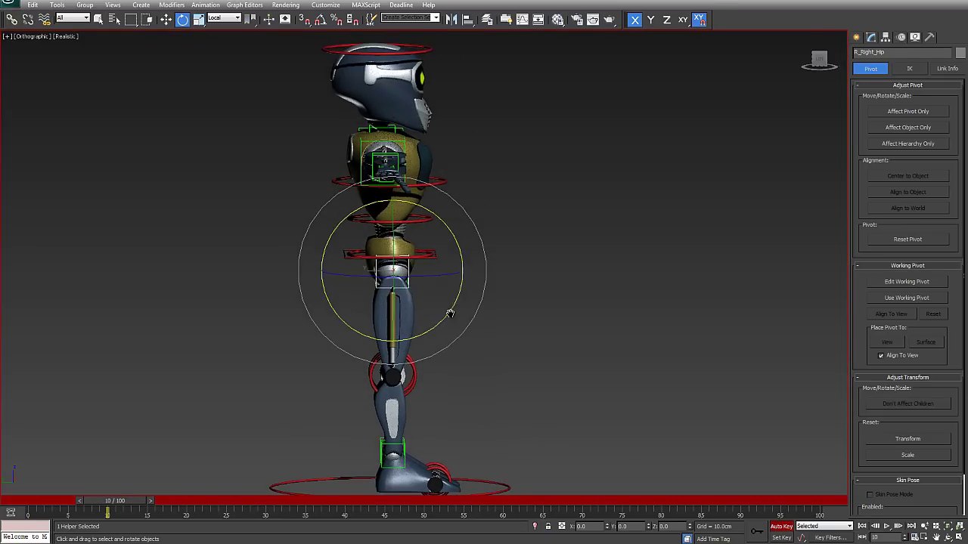
Step: Pose the right leg at frame 10 by raising the thigh from the hip and rotating the knee, ankle and toe controls
drag(435, 312, 618, 301)
click(548, 239)
middle_drag(612, 324, 562, 244)
click(492, 286)
drag(525, 253, 548, 310)
click(503, 373)
alt+middle_drag(603, 326, 510, 326)
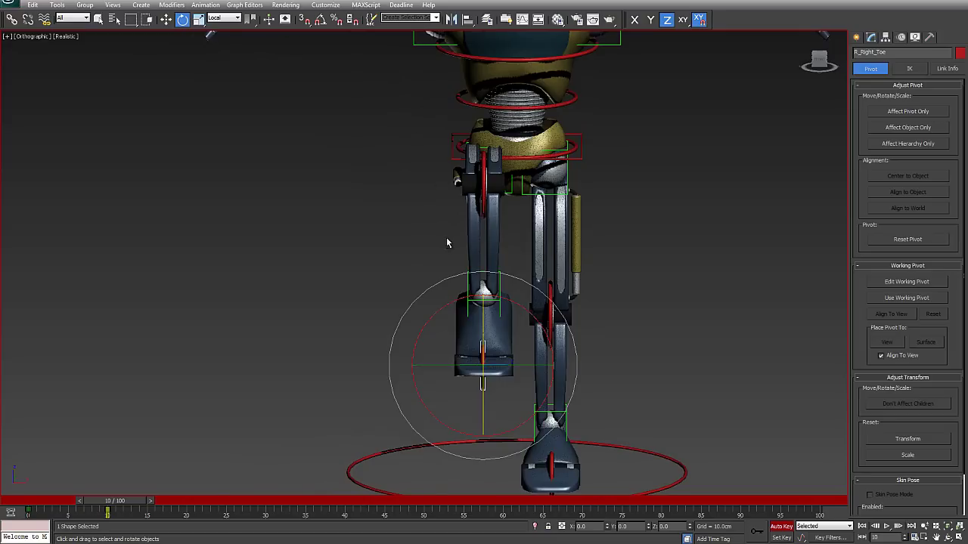
Step: Test swinging the raised right leg sideways with the right hip control, and undo the last rotation
alt+middle_drag(447, 243, 502, 239)
click(371, 210)
mouse_move(390, 187)
mouse_down()
mouse_move(324, 205)
mouse_move(391, 202)
mouse_up()
mouse_move(391, 212)
alt+middle_down()
mouse_move(328, 243)
mouse_move(391, 193)
mouse_move(371, 198)
mouse_move(388, 194)
alt+middle_up()
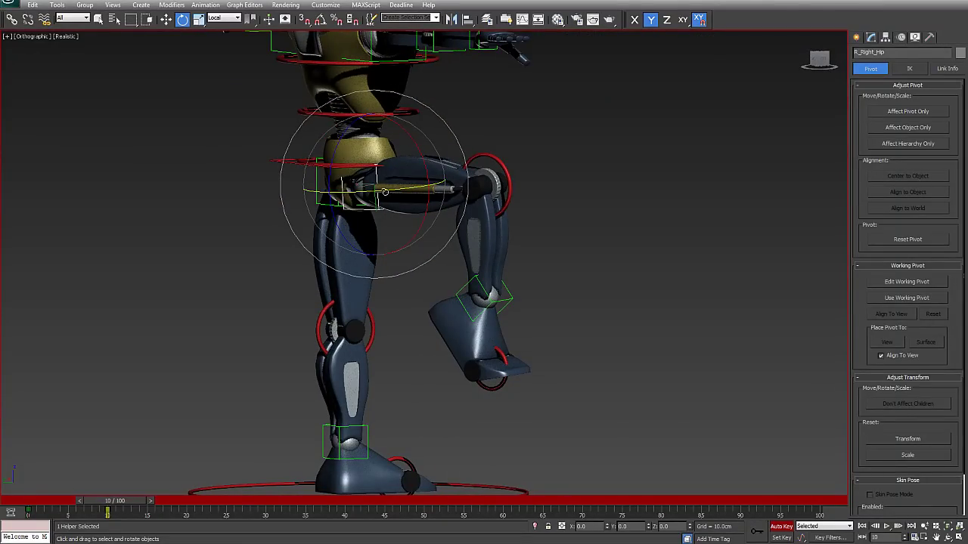
drag(332, 153, 333, 188)
key(ctrl+z)
middle_drag(536, 277, 437, 324)
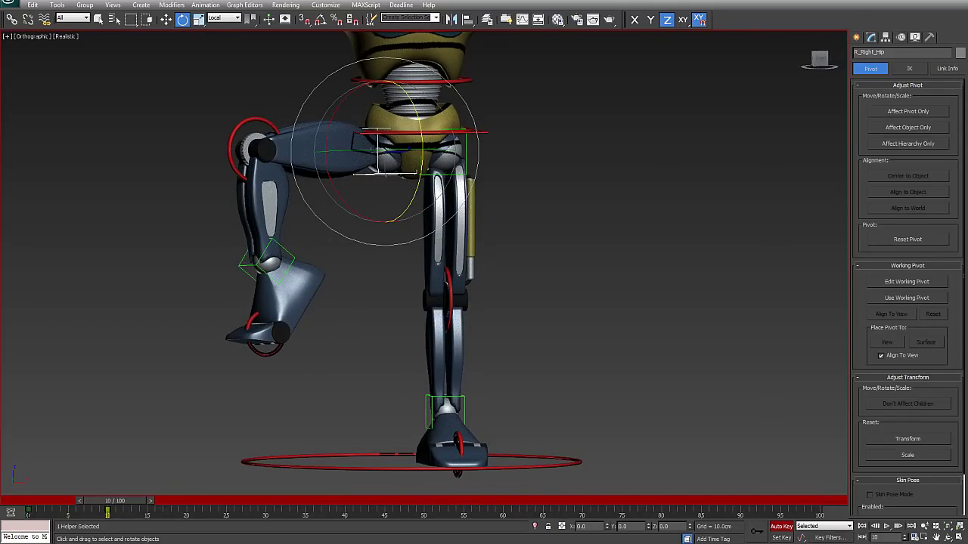
Step: Delete the frame 10 animation keys of the right hip and right knee controls
drag(131, 514, 93, 530)
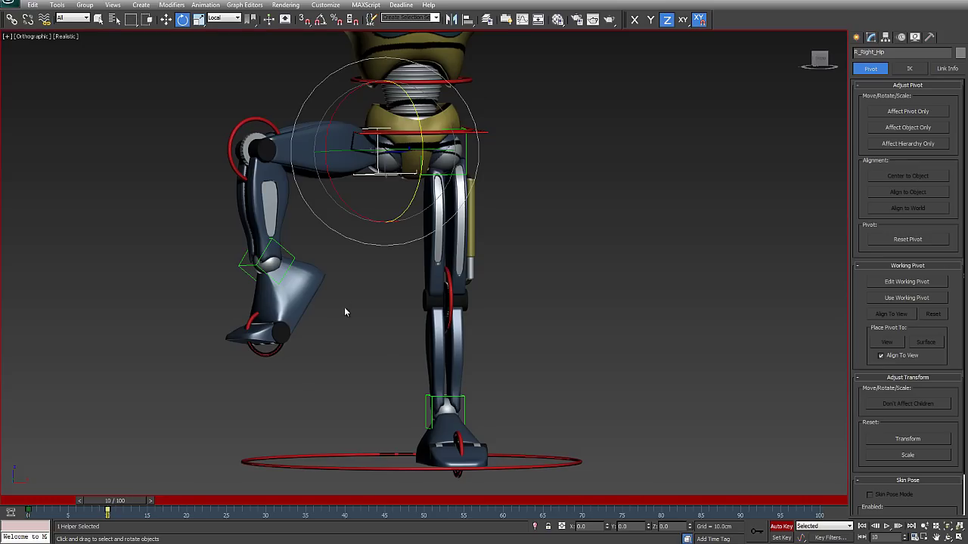
key(Delete)
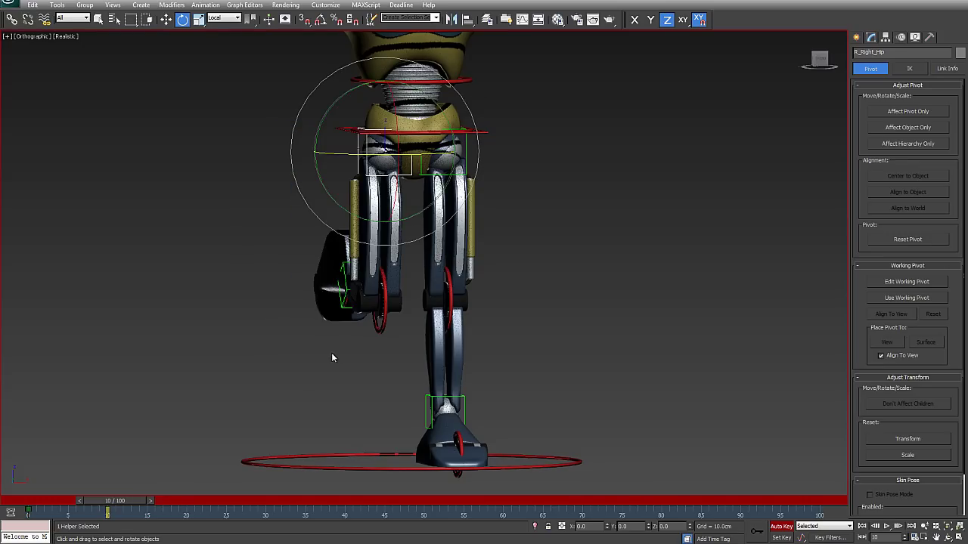
click(380, 327)
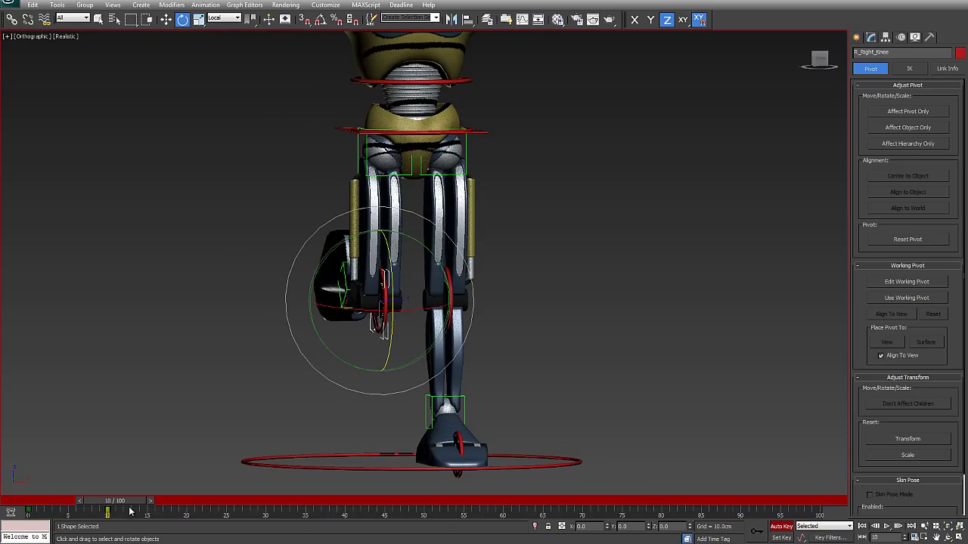
drag(131, 515, 93, 527)
key(Delete)
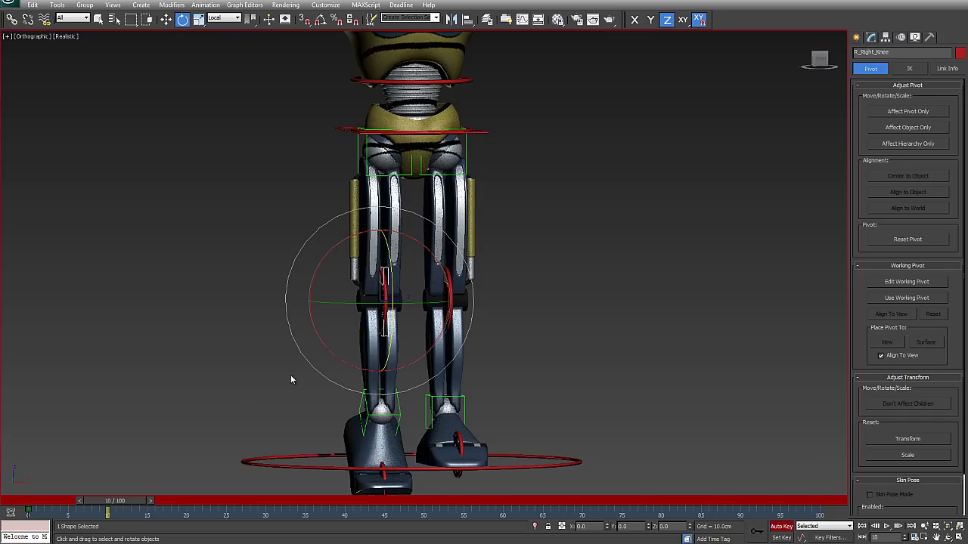
Step: Delete the frame 10 animation keys of the right ankle and right toe controls
click(401, 414)
drag(132, 512, 57, 528)
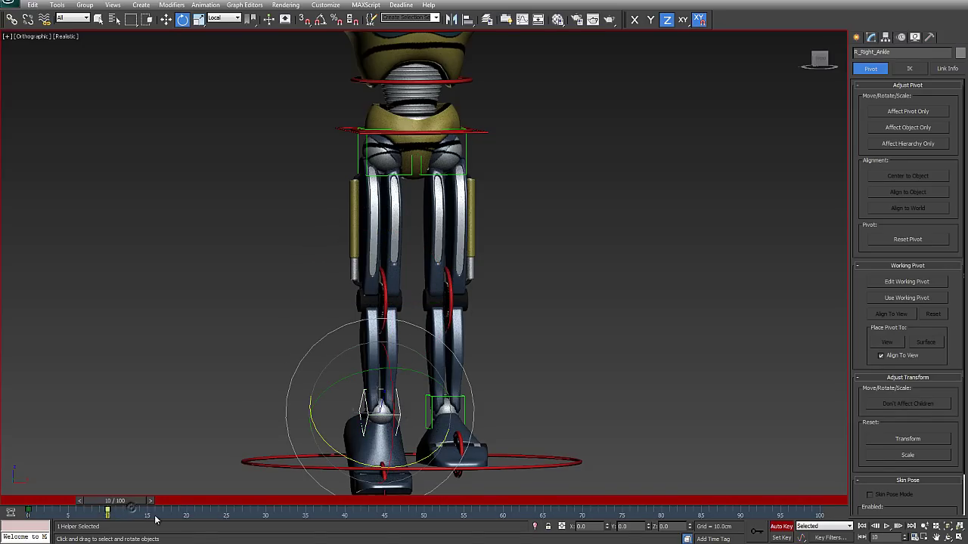
key(Delete)
click(394, 462)
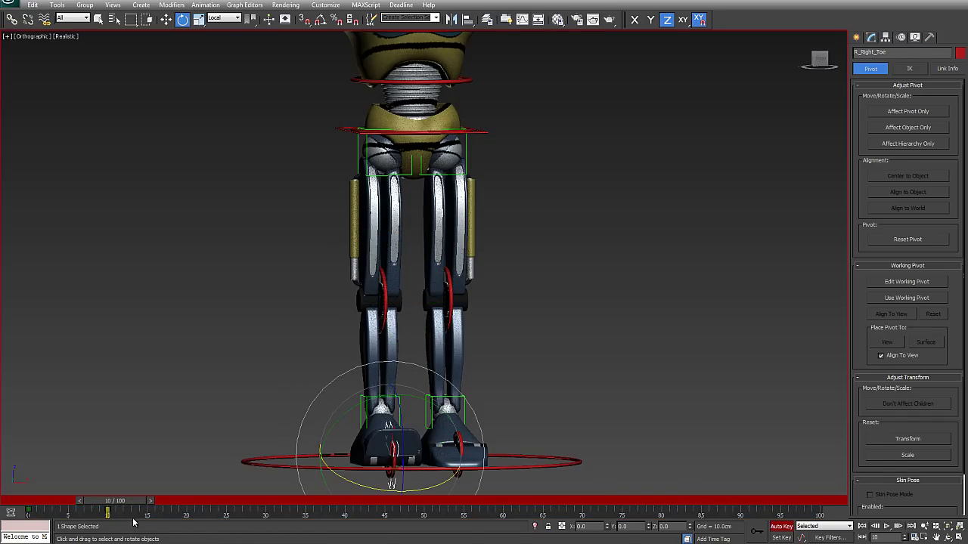
drag(123, 517, 91, 523)
key(Delete)
Step: Examine the robot's legs, torso and rig controls from an angled view
middle_drag(371, 461, 428, 380)
alt+middle_drag(384, 328, 414, 311)
scroll(432, 357, up, 2)
scroll(488, 356, down, 2)
middle_drag(487, 355, 485, 393)
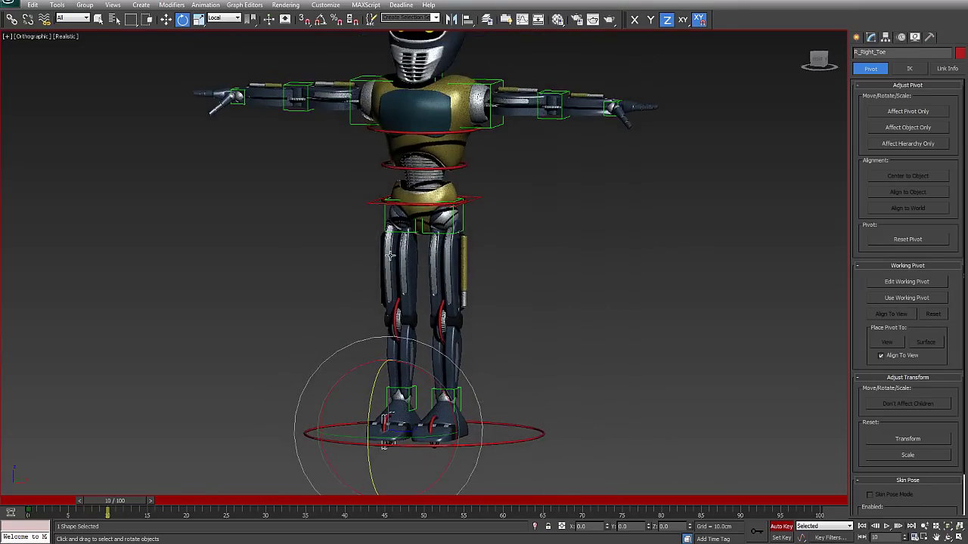
middle_drag(455, 336, 400, 331)
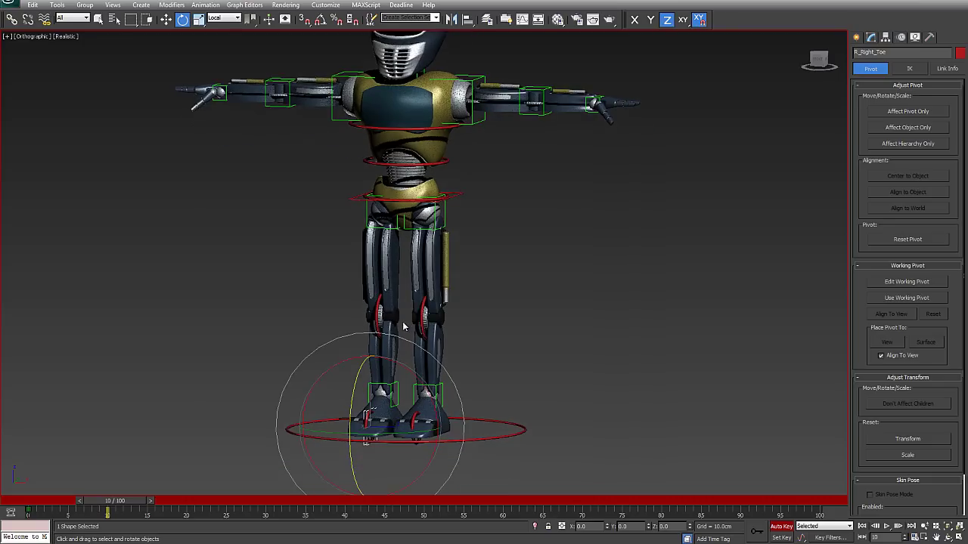
scroll(397, 323, up, 2)
middle_drag(434, 257, 436, 314)
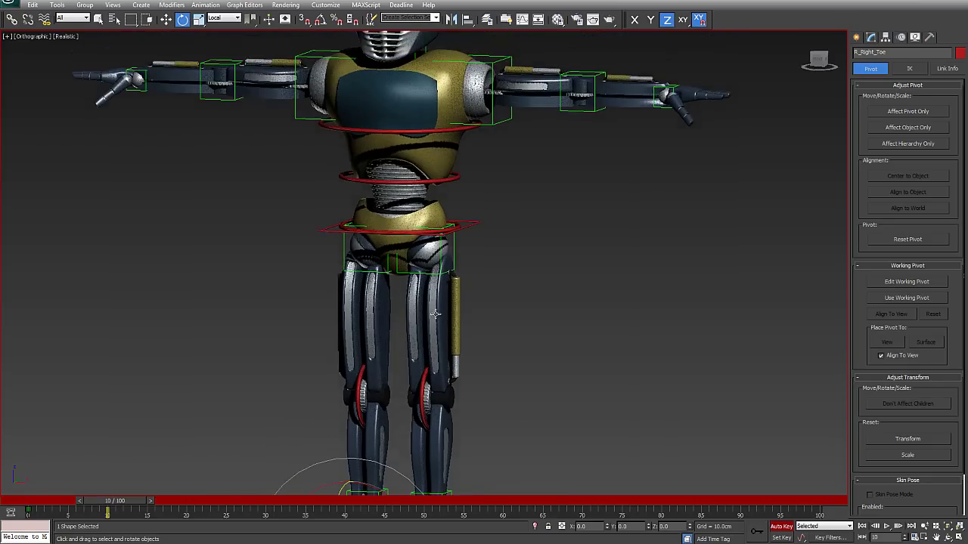
Step: Activate Move for the centre-of-gravity control, and test the hip rotator by rotating it about 10 degrees around Y, cancelling the rotation
click(468, 225)
right_click(468, 226)
click(484, 237)
middle_drag(481, 261, 482, 249)
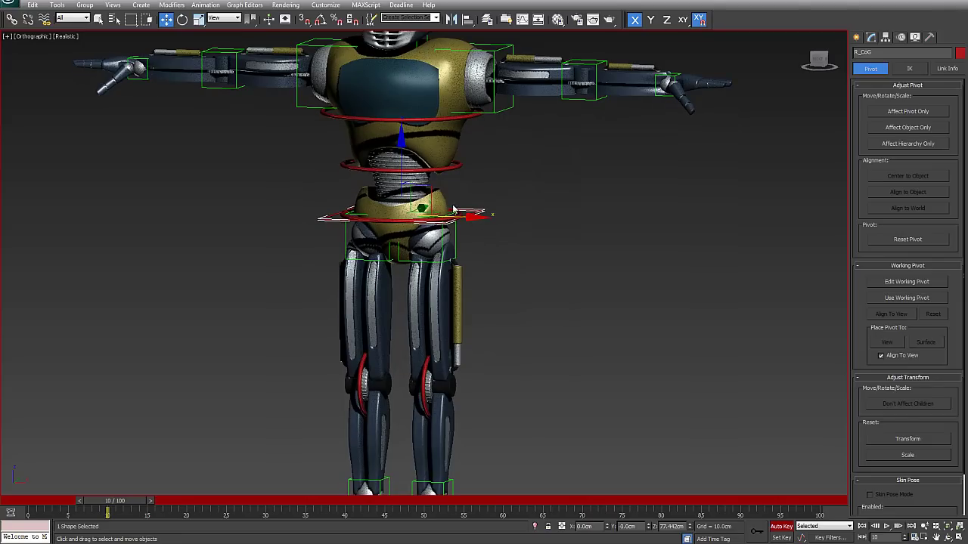
click(458, 215)
right_click(454, 219)
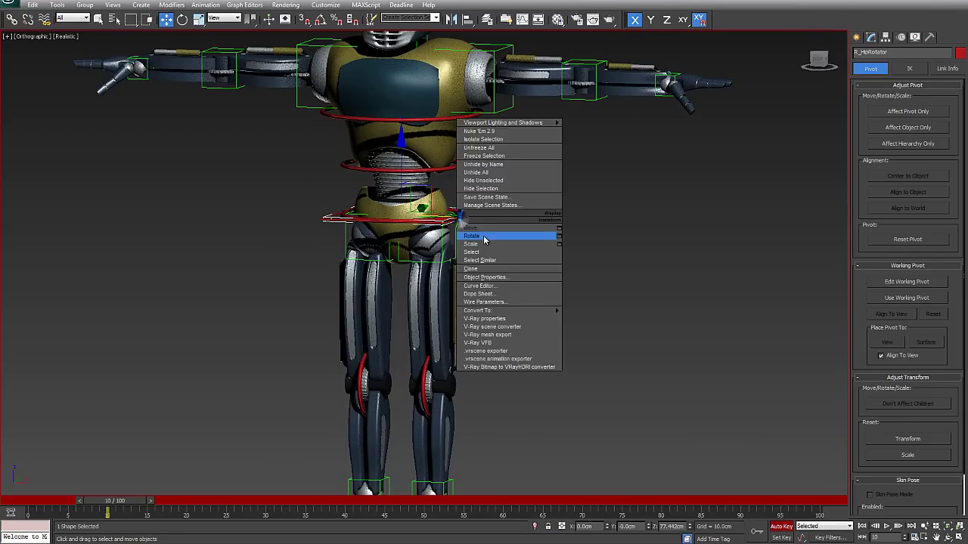
click(480, 239)
mouse_move(468, 201)
mouse_down()
mouse_move(479, 220)
mouse_move(473, 212)
mouse_up()
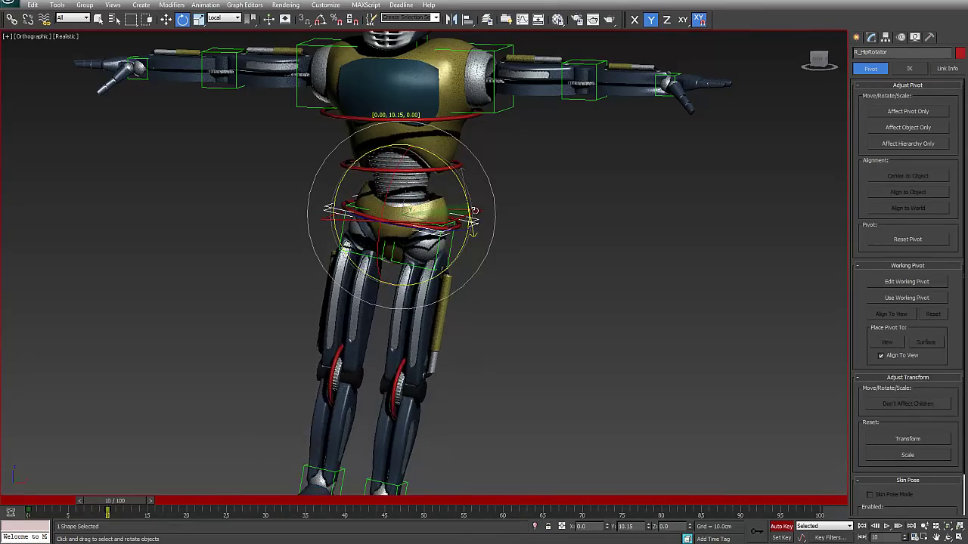
right_click(474, 211)
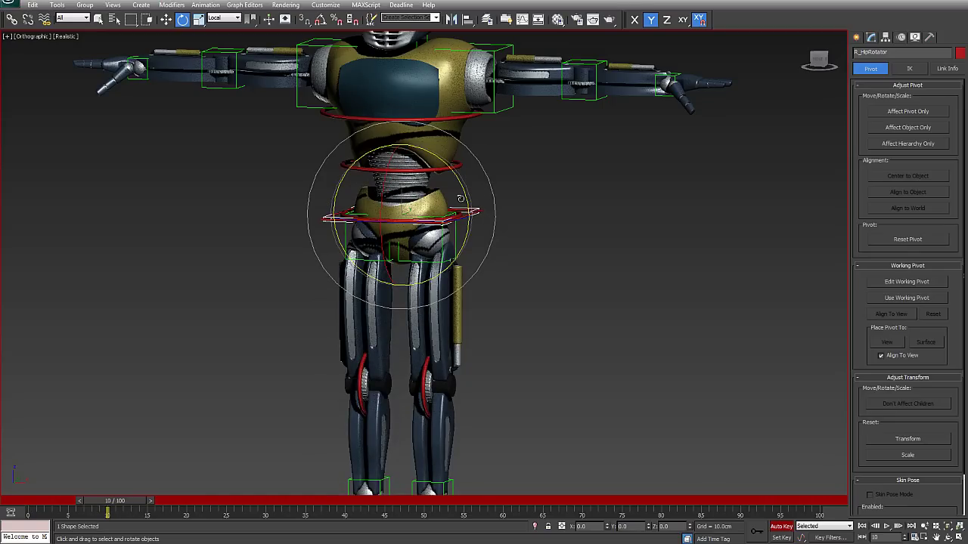
Step: Test the lower and upper torso ring controls by rotating them, and cancel each rotation
click(458, 166)
drag(447, 167, 452, 155)
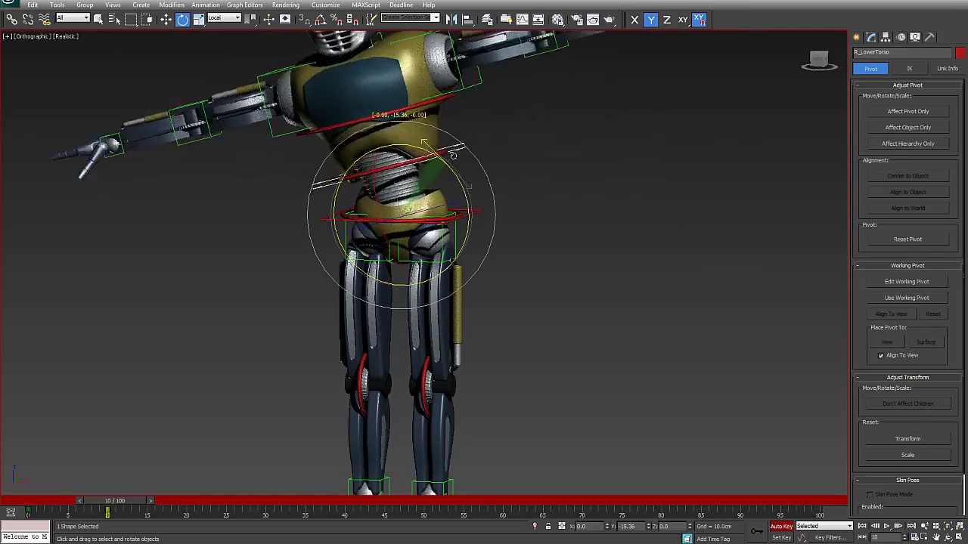
right_click(453, 155)
drag(412, 189, 433, 182)
right_click(433, 182)
click(456, 122)
drag(440, 142, 490, 127)
right_click(491, 127)
Step: Lower the left arm to the robot's side by rotating the left shoulder control, and bend the left elbow
middle_drag(495, 124, 513, 210)
click(520, 195)
drag(522, 195, 576, 198)
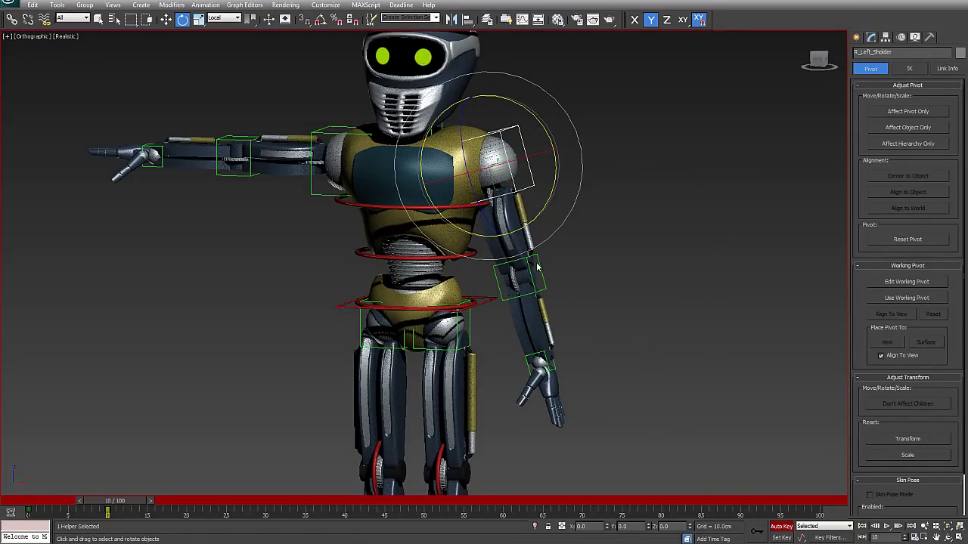
click(529, 272)
drag(496, 268, 470, 206)
Step: Raise the right arm by rotating the right shoulder control, and rotate the elbow and wrist controls to pose the forearm and hand
click(330, 135)
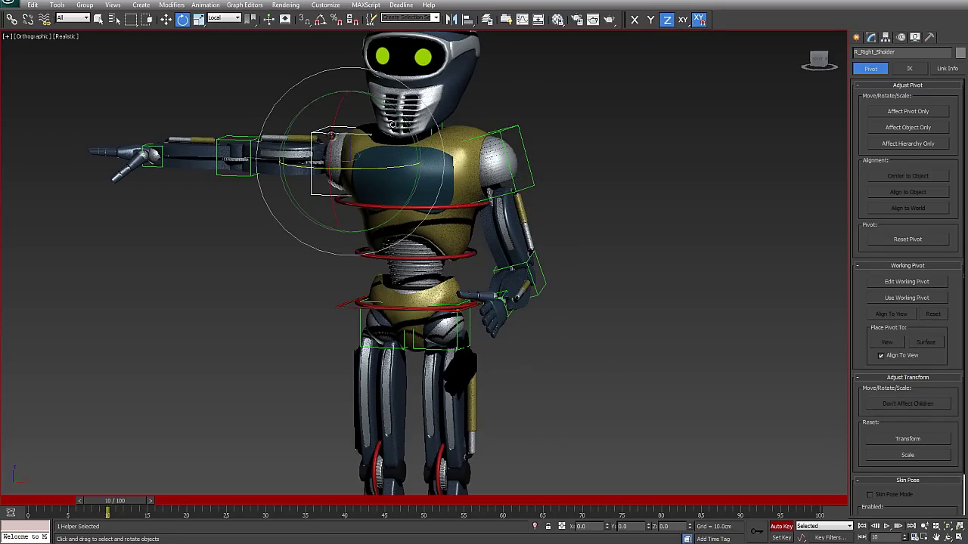
drag(331, 136, 274, 157)
click(258, 112)
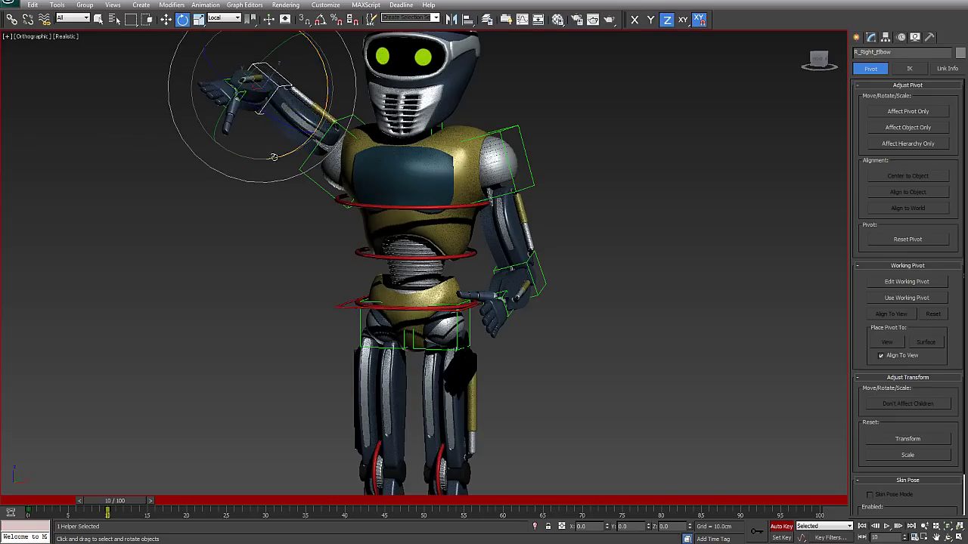
click(228, 80)
drag(204, 91, 227, 166)
Step: Pose the right hand by selecting the finger and thumb joint chains and rotating them in local coordinates
double_click(213, 124)
scroll(209, 120, up, 4)
middle_drag(208, 118, 322, 245)
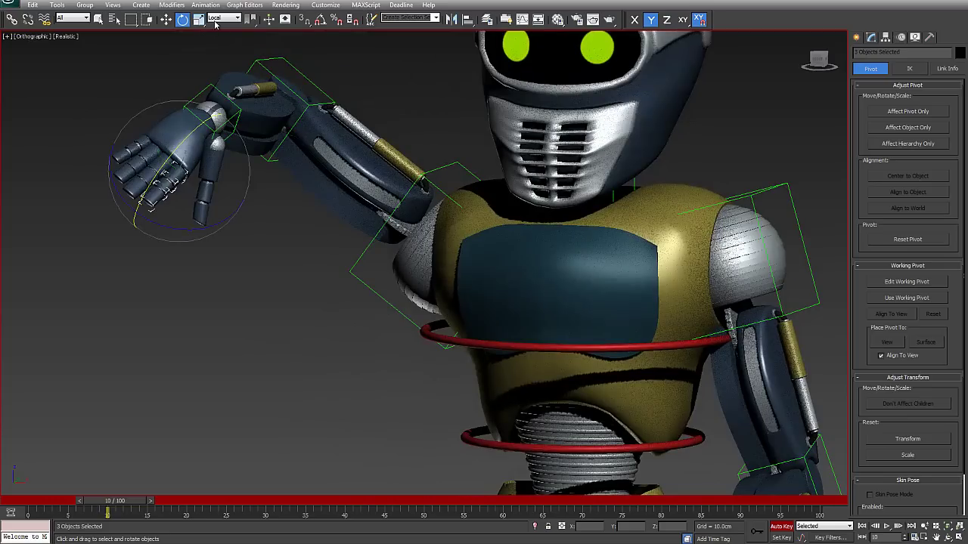
drag(185, 141, 139, 179)
double_click(212, 162)
drag(284, 139, 294, 173)
double_click(150, 161)
drag(153, 124, 140, 144)
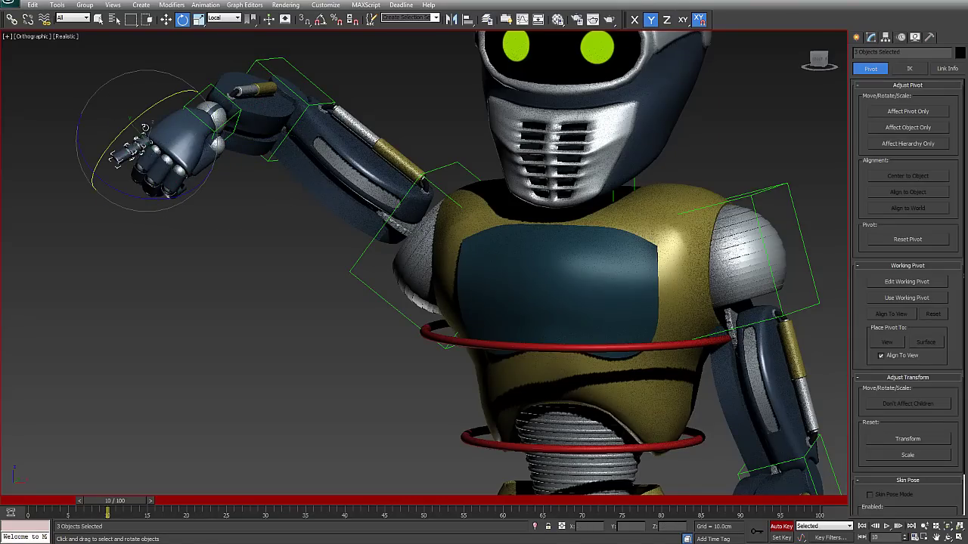
drag(152, 107, 140, 125)
Step: Select all objects of the robot rig, return the timeline to frame 0, and turn off Auto Key
alt+middle_drag(178, 270, 214, 271)
scroll(214, 270, down, 8)
scroll(431, 310, up, 3)
middle_drag(457, 316, 445, 298)
scroll(484, 340, down, 3)
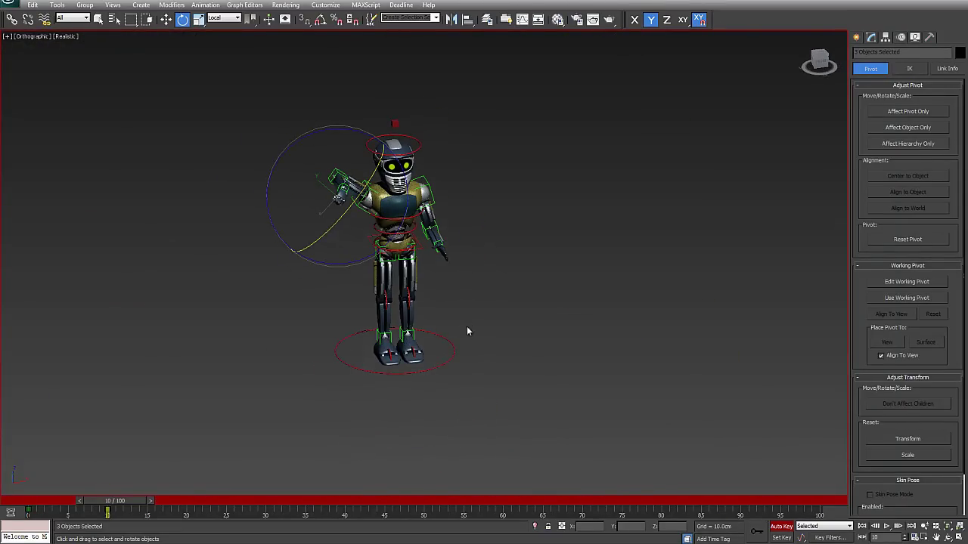
drag(628, 436, 640, 440)
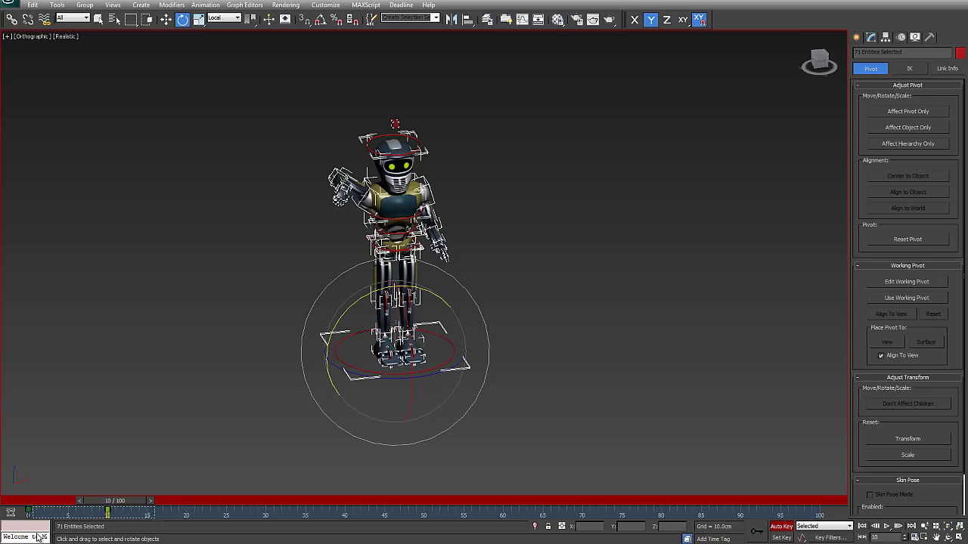
drag(121, 502, 3, 514)
key(e)
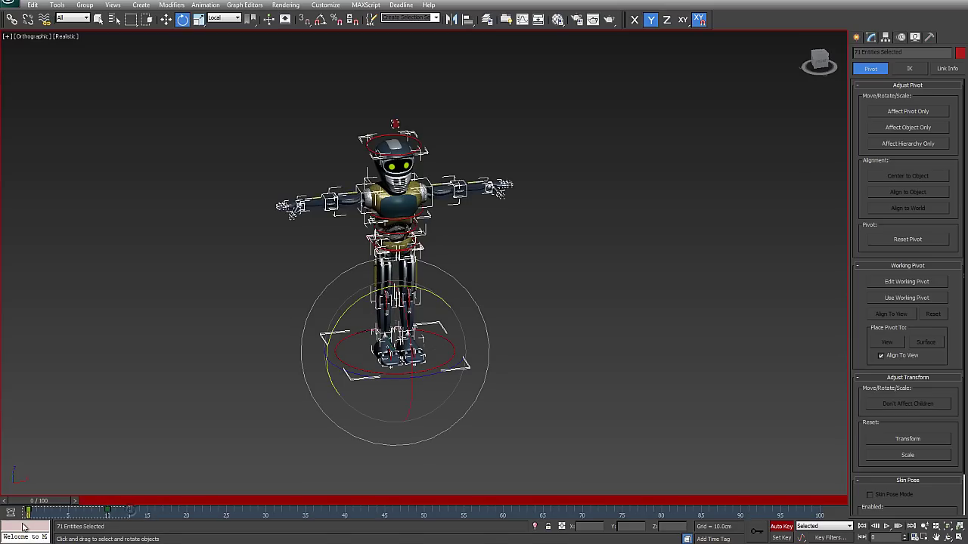
click(781, 527)
click(500, 372)
Step: Open the layer manager and inspect the Fingers_Left layer's properties without changing them
scroll(479, 341, up, 4)
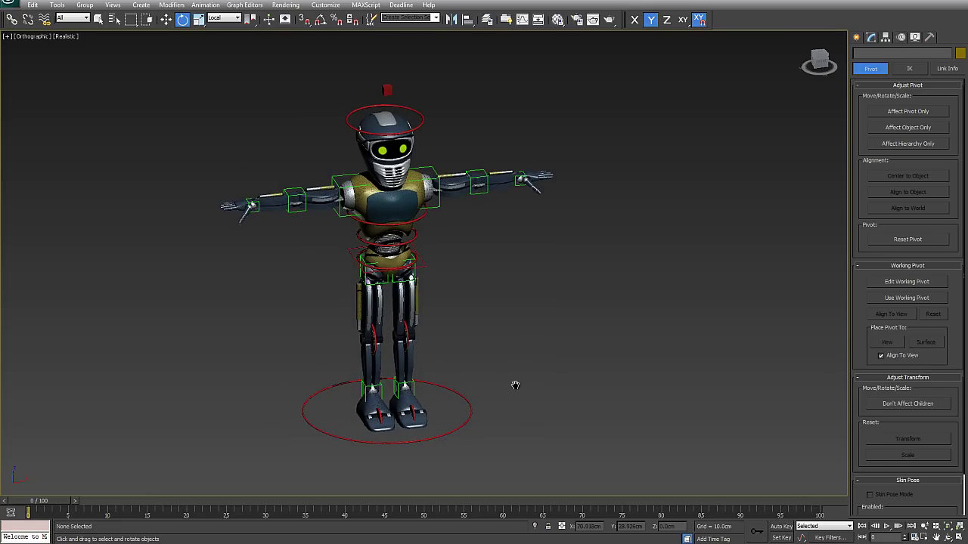
middle_drag(515, 386, 510, 399)
middle_drag(476, 357, 442, 361)
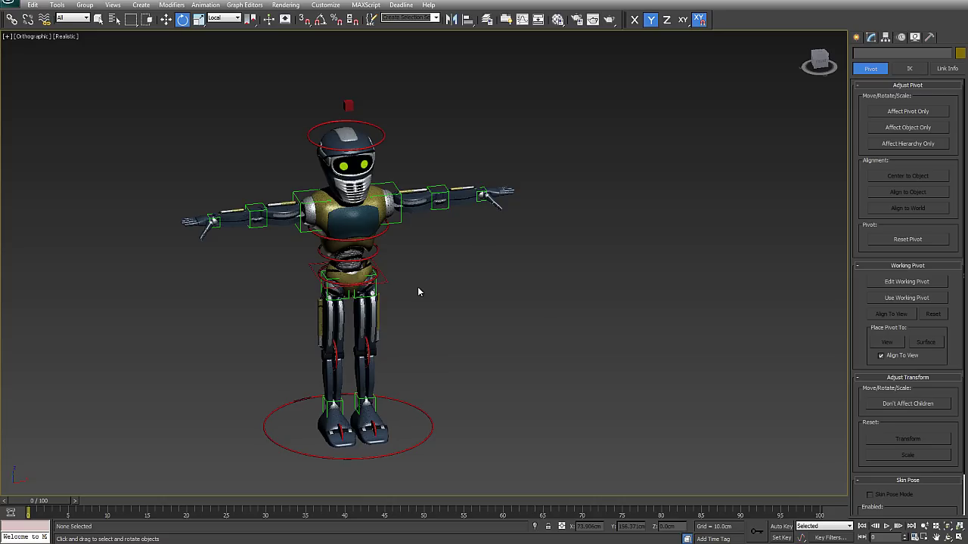
middle_drag(392, 325, 378, 331)
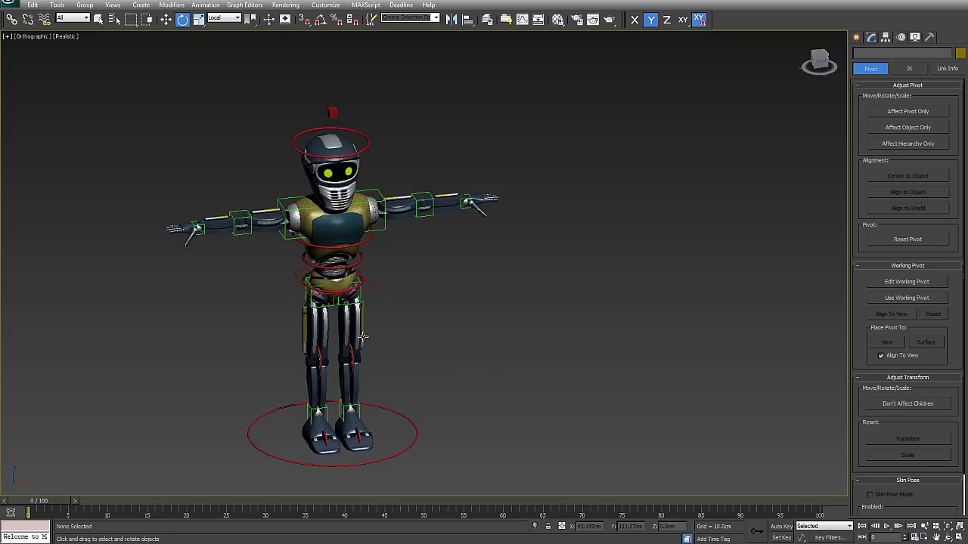
scroll(363, 338, up, 3)
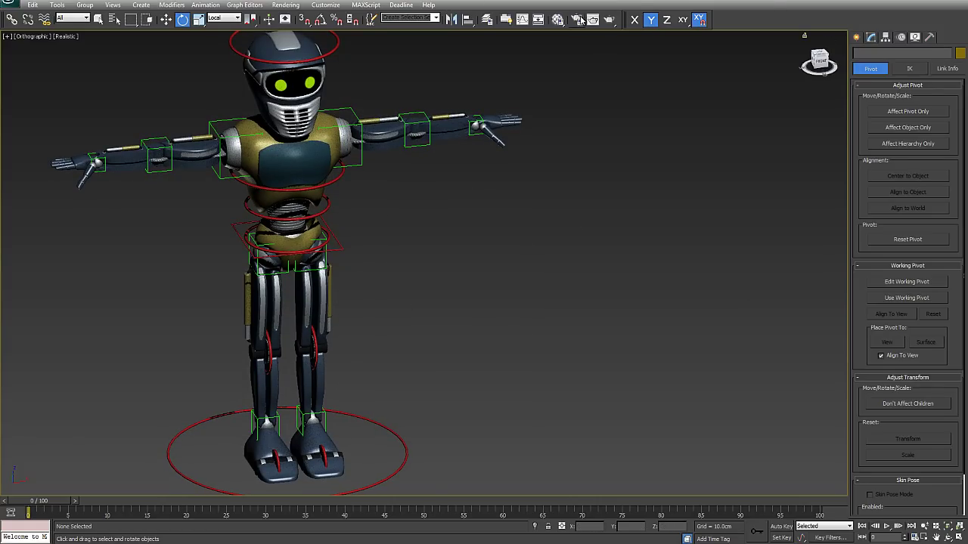
click(487, 21)
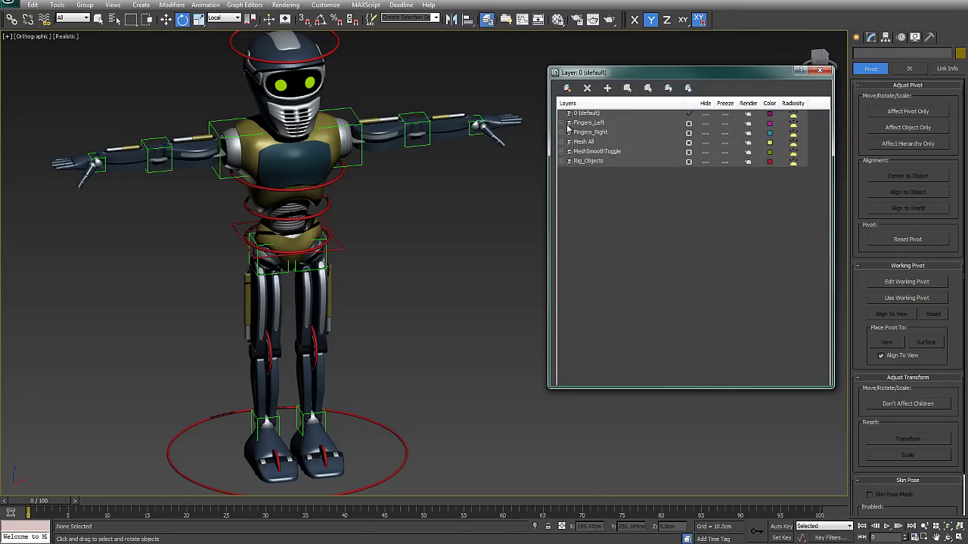
click(588, 125)
click(587, 134)
click(570, 123)
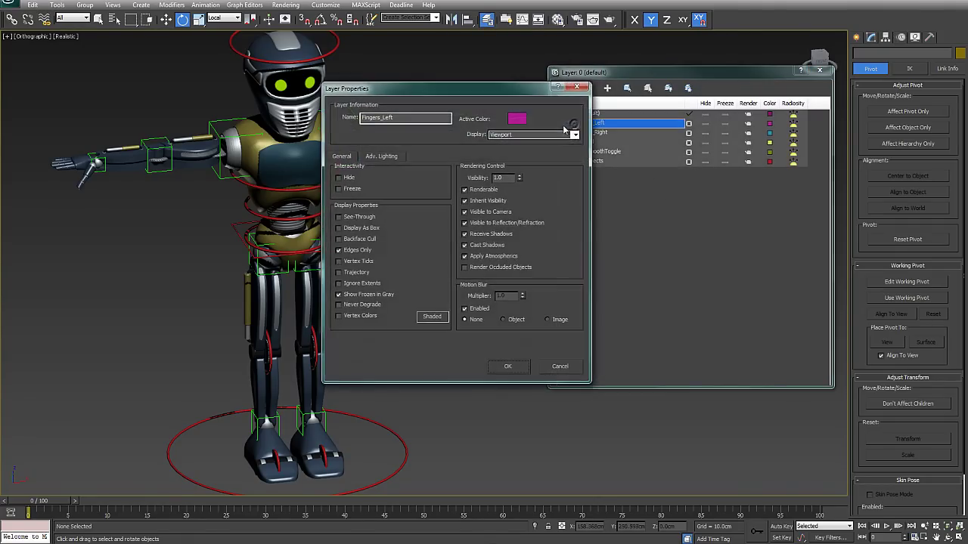
click(577, 88)
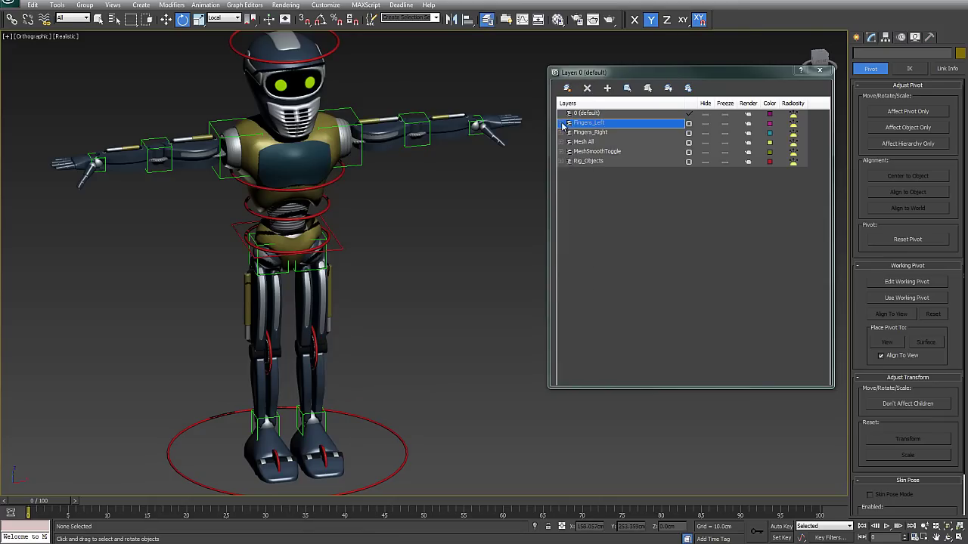
Step: Expand the Fingers_Left layer and select all its thumb and finger meshes in the scene, and collapse the layer and clear the selection
click(563, 123)
click(605, 133)
shift+click(618, 266)
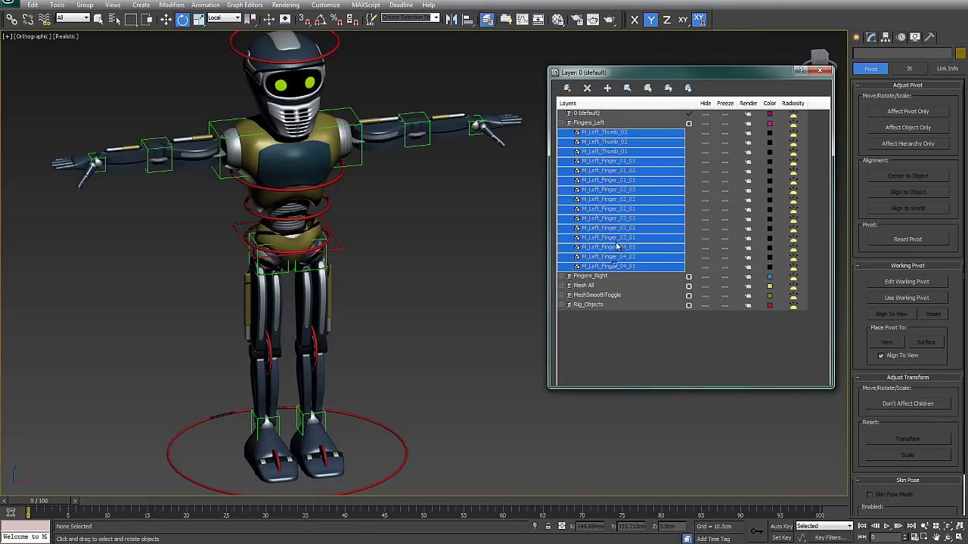
click(627, 88)
click(563, 123)
click(609, 267)
click(494, 292)
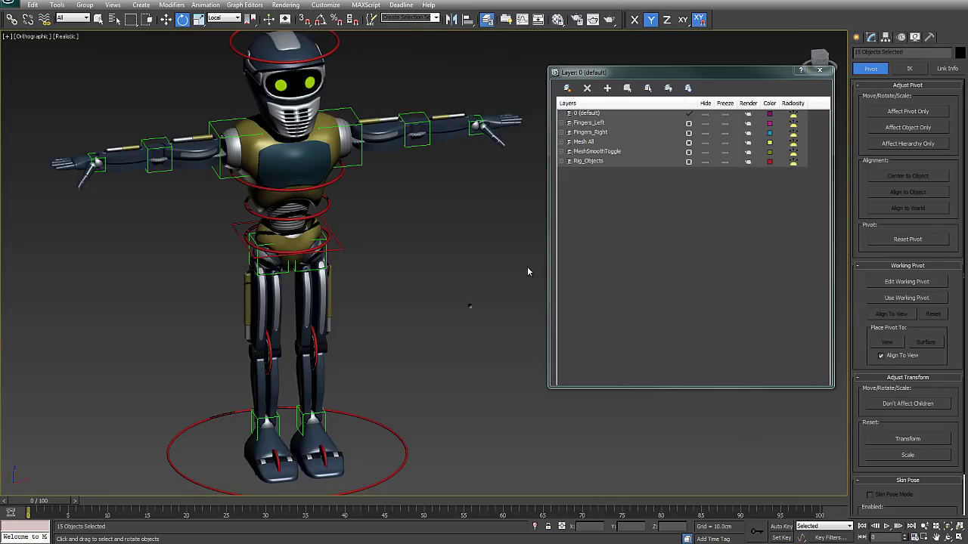
Step: Expand the Mesh All layer and select all of its body meshes in the scene
click(590, 133)
click(583, 143)
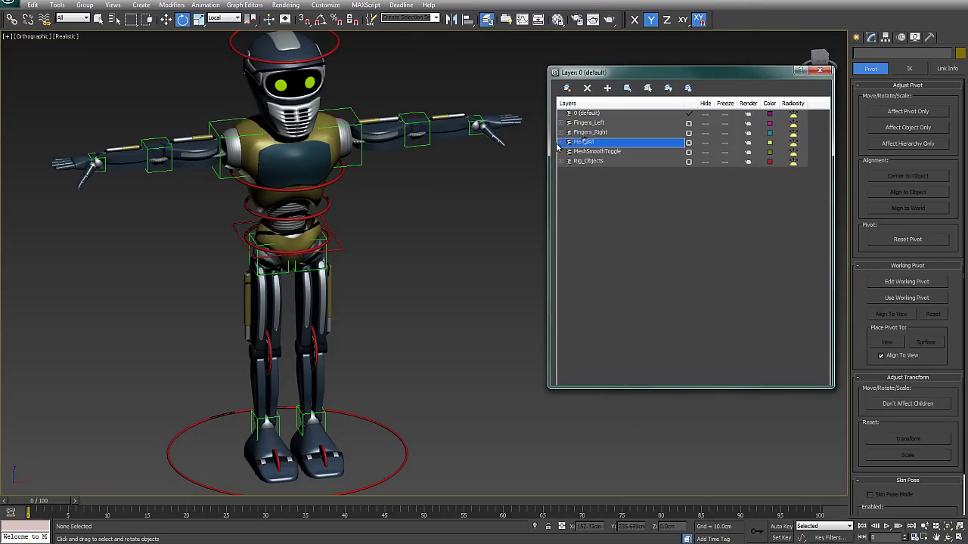
click(562, 142)
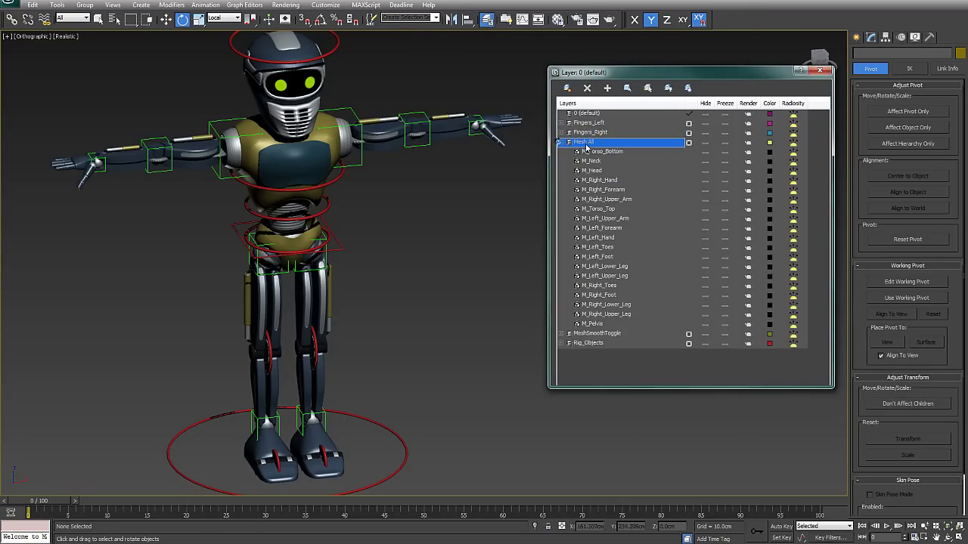
click(627, 89)
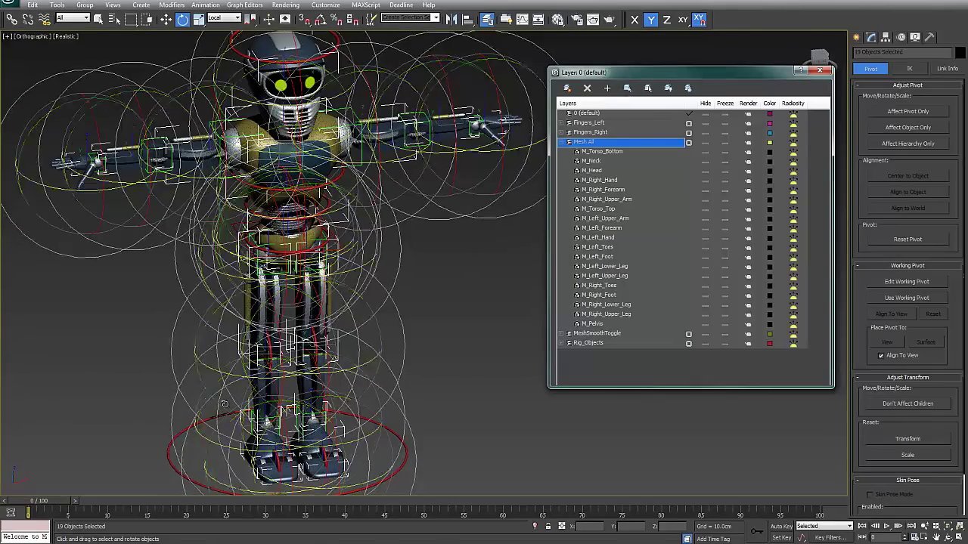
Step: Turn off Allow multiple gizmos in the transform gizmo preferences
click(286, 5)
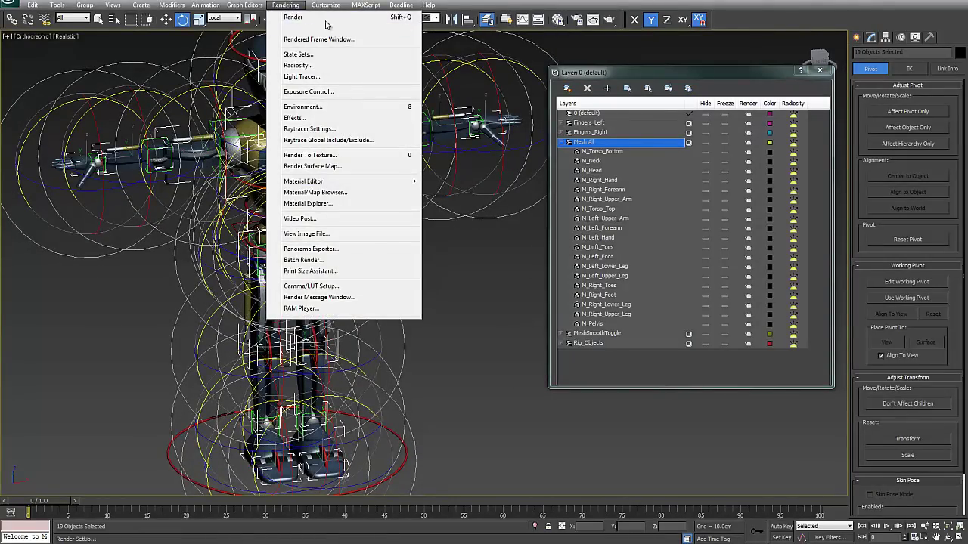
mouse_move(325, 5)
click(341, 167)
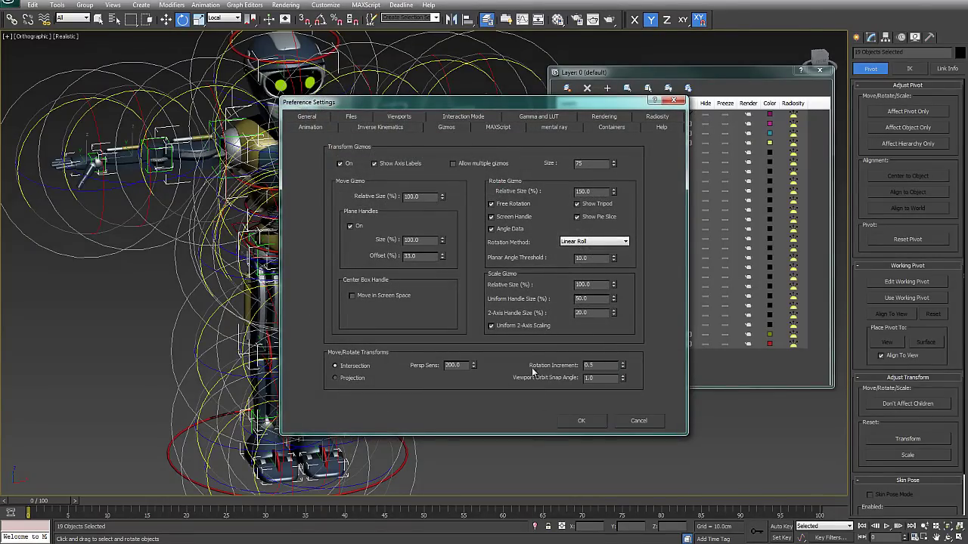
click(594, 422)
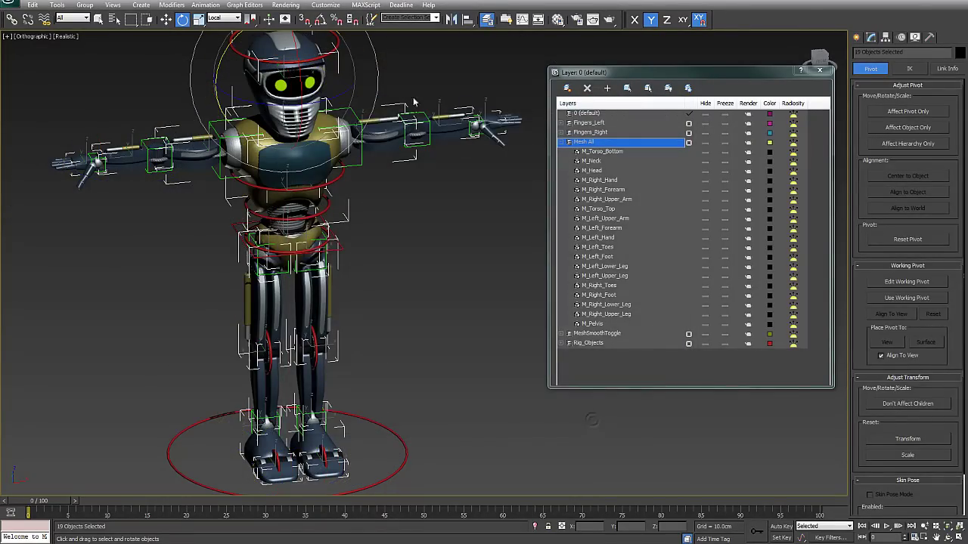
Step: Collapse the Mesh All layer, and expand the Rig_Objects layer to review the control objects it contains
click(435, 270)
click(623, 90)
click(588, 334)
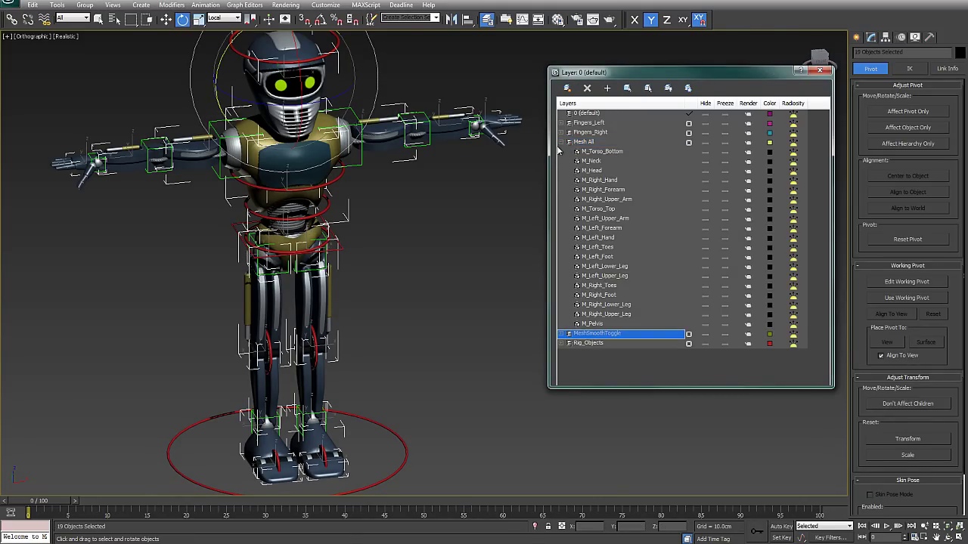
click(561, 141)
middle_drag(378, 152, 373, 273)
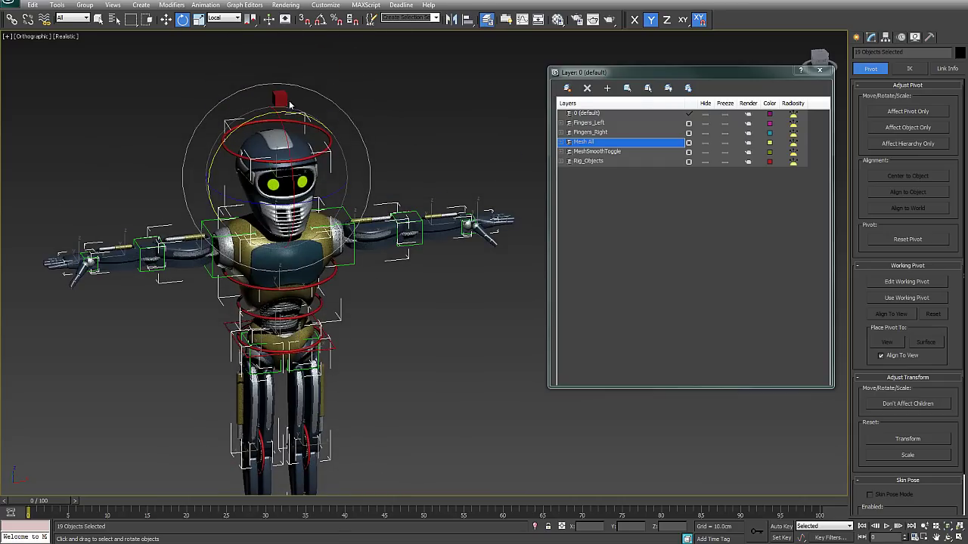
click(587, 161)
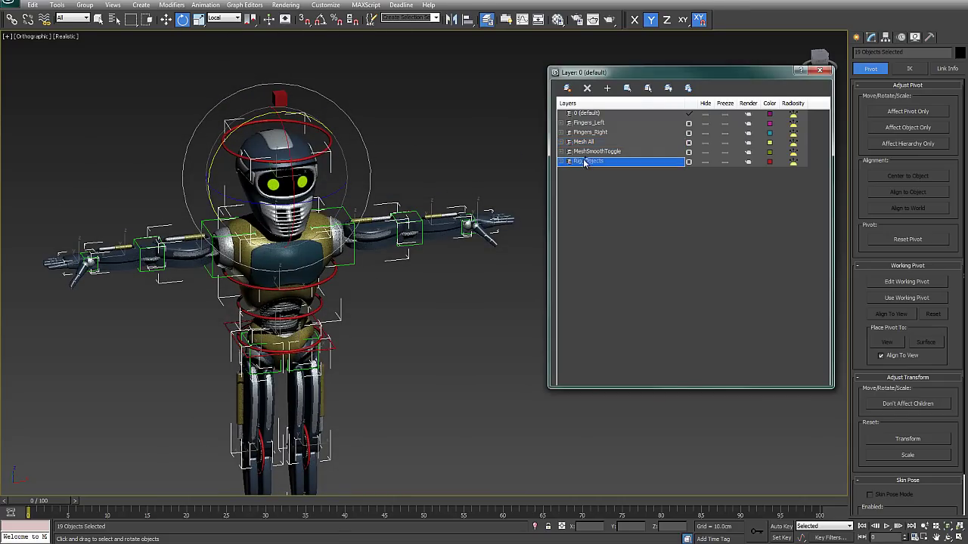
click(561, 162)
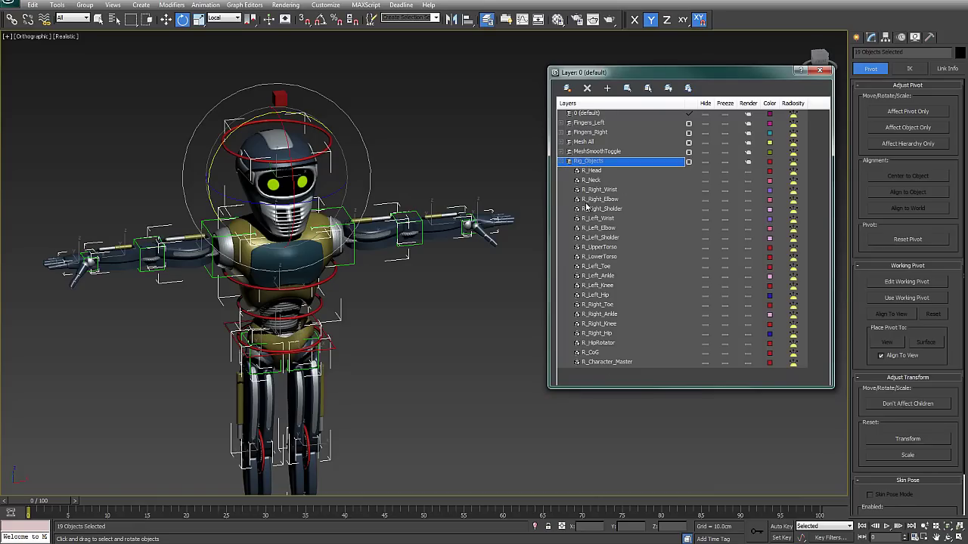
click(562, 161)
click(641, 175)
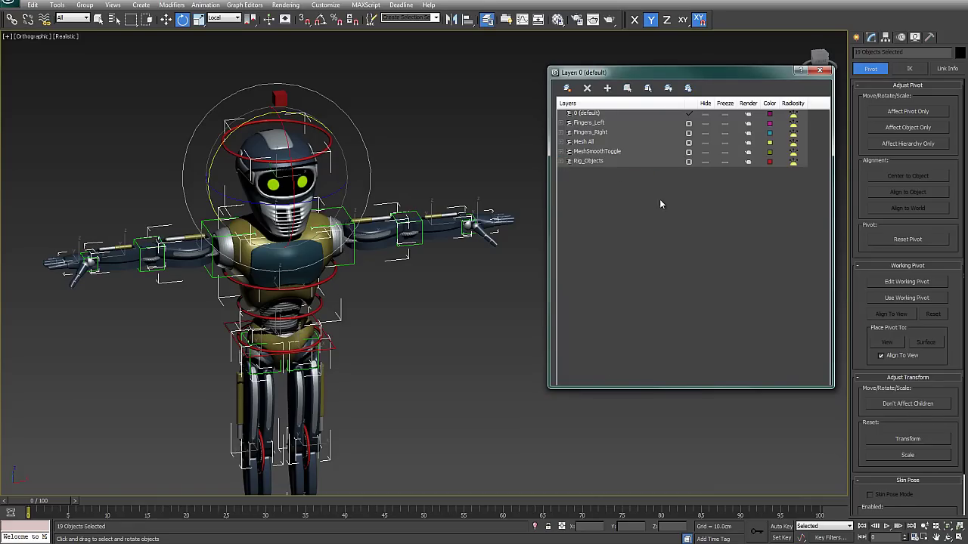
scroll(377, 227, down, 2)
scroll(377, 218, down, 1)
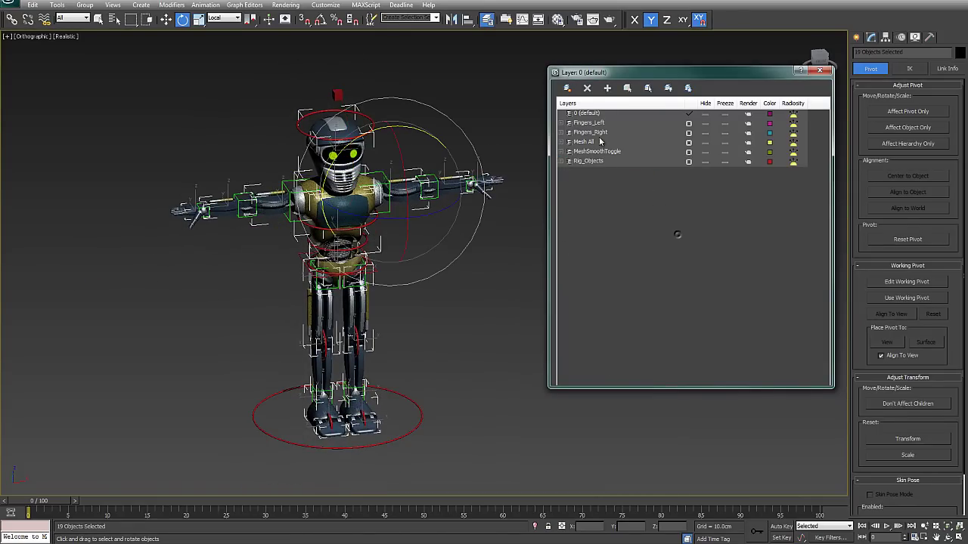
Step: Clear the object selection and freeze the Mesh All layer
click(570, 141)
click(578, 87)
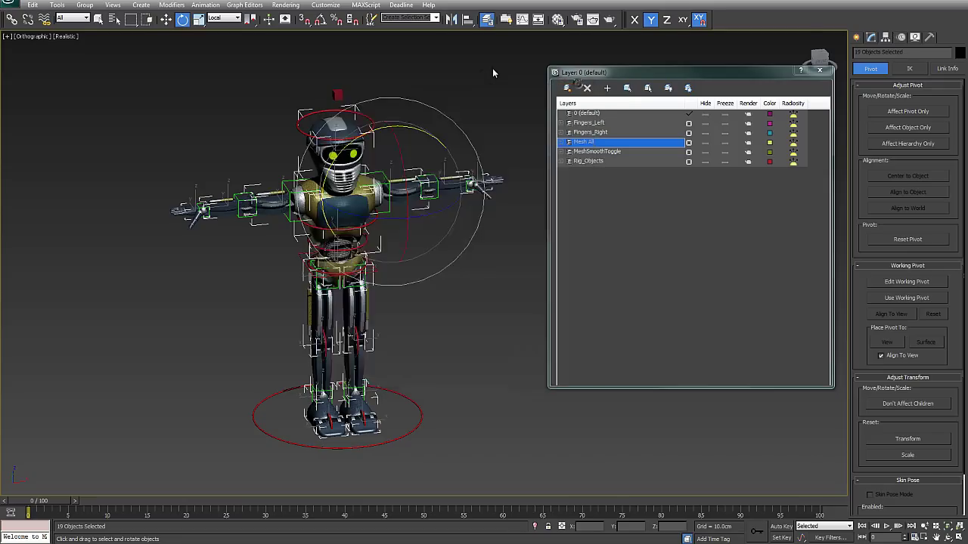
click(492, 68)
click(601, 189)
click(589, 143)
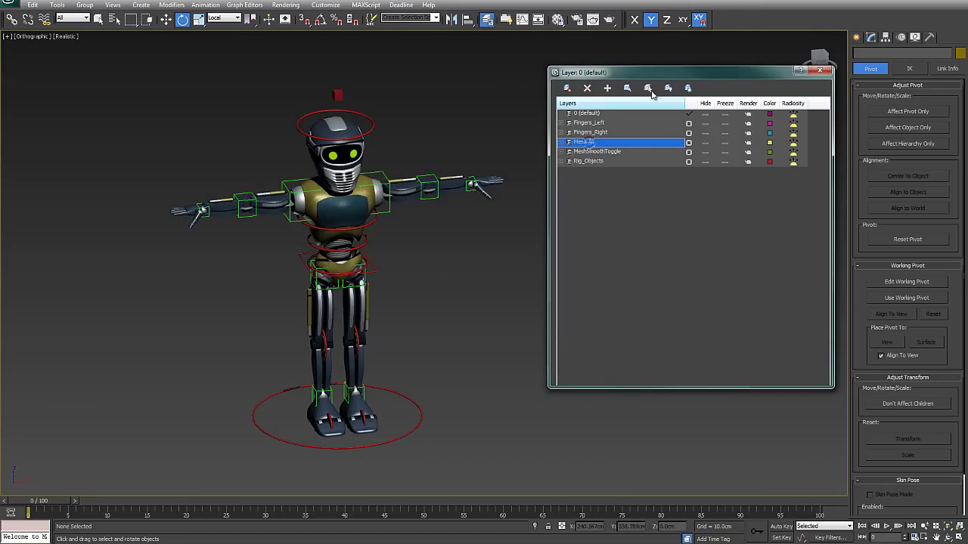
click(726, 143)
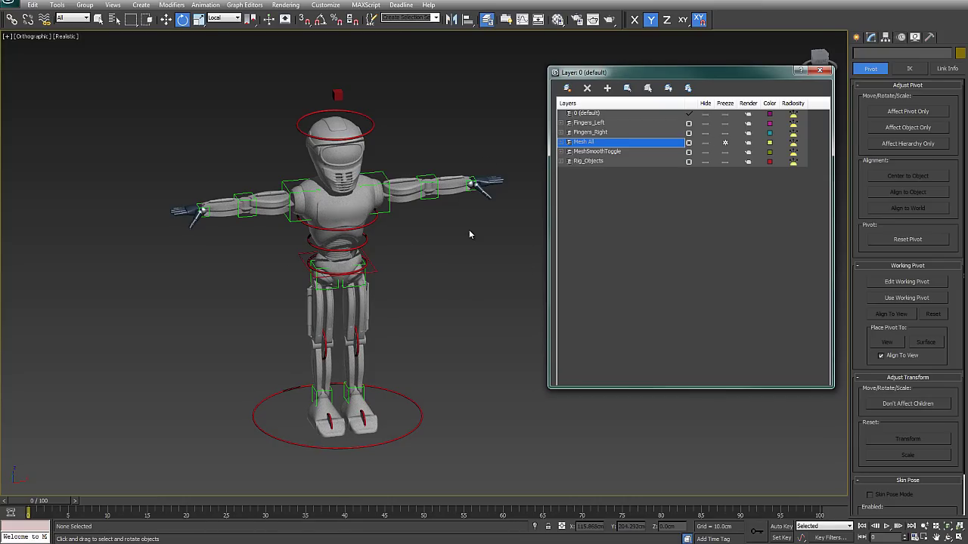
Step: Hide the Rig_Objects layer to check the robot without its controls, and unhide it again
click(651, 173)
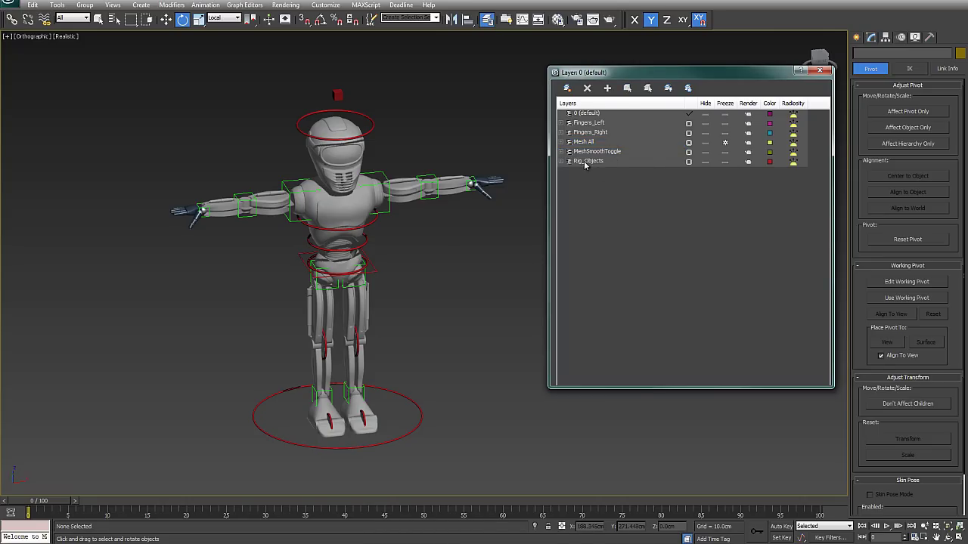
click(586, 163)
click(705, 162)
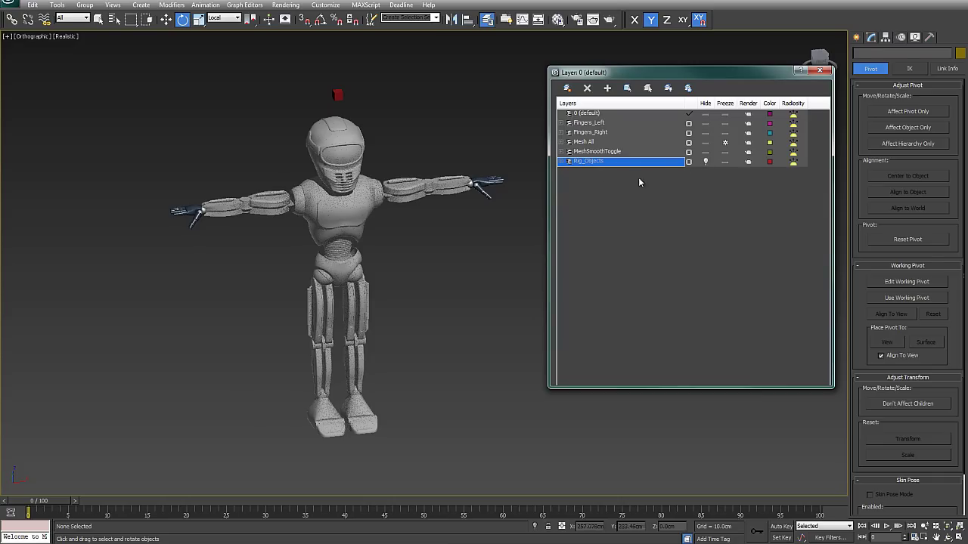
click(704, 163)
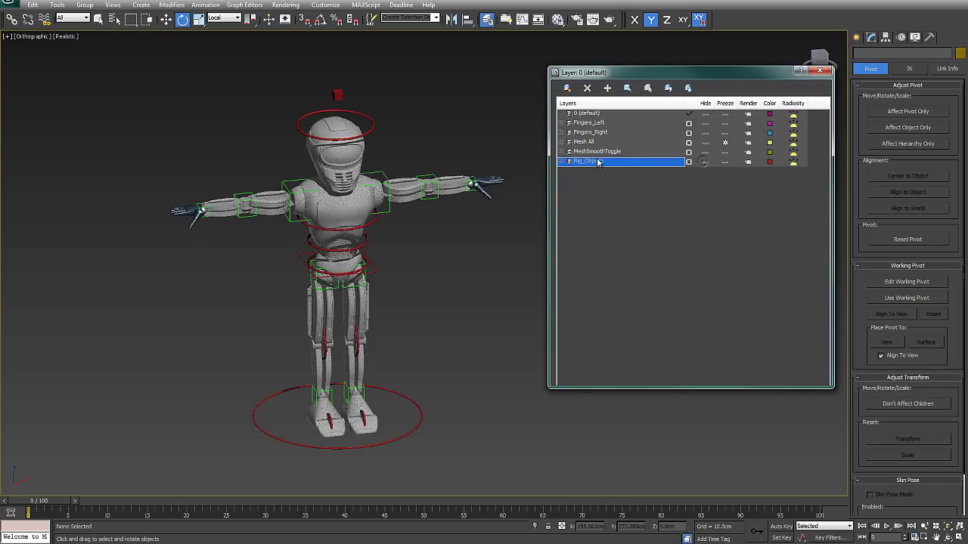
Step: Select all objects in the Rig_Objects layer and set them to non-renderable in their object properties
click(628, 89)
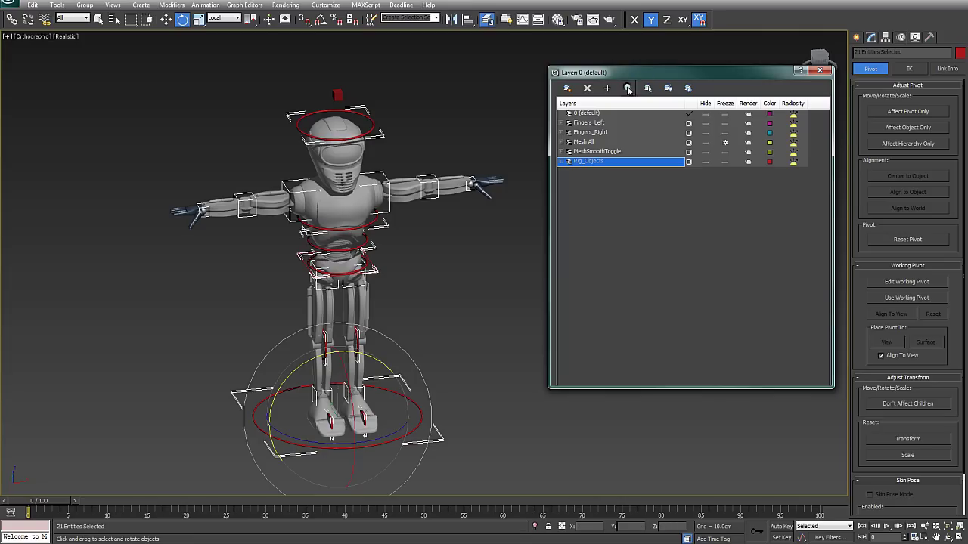
right_click(359, 248)
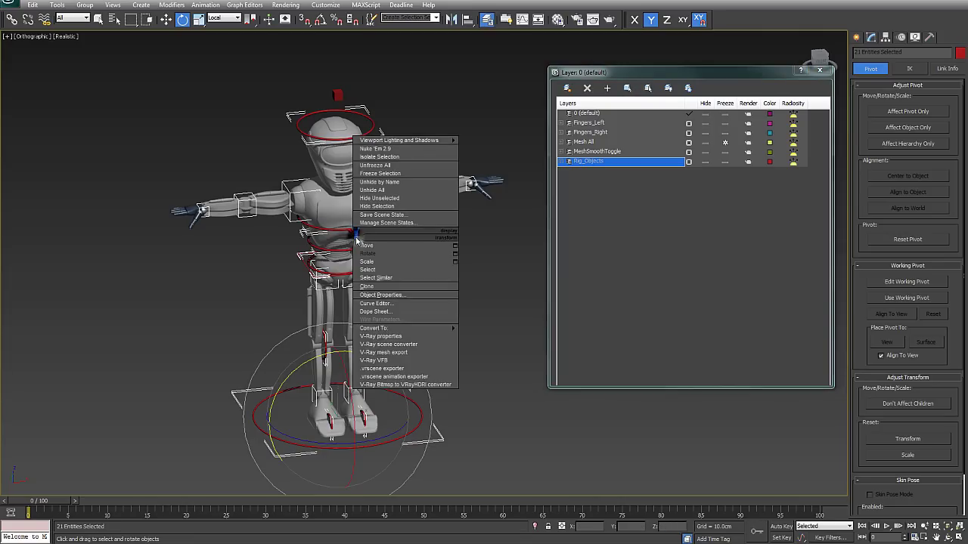
click(403, 300)
click(490, 243)
click(491, 243)
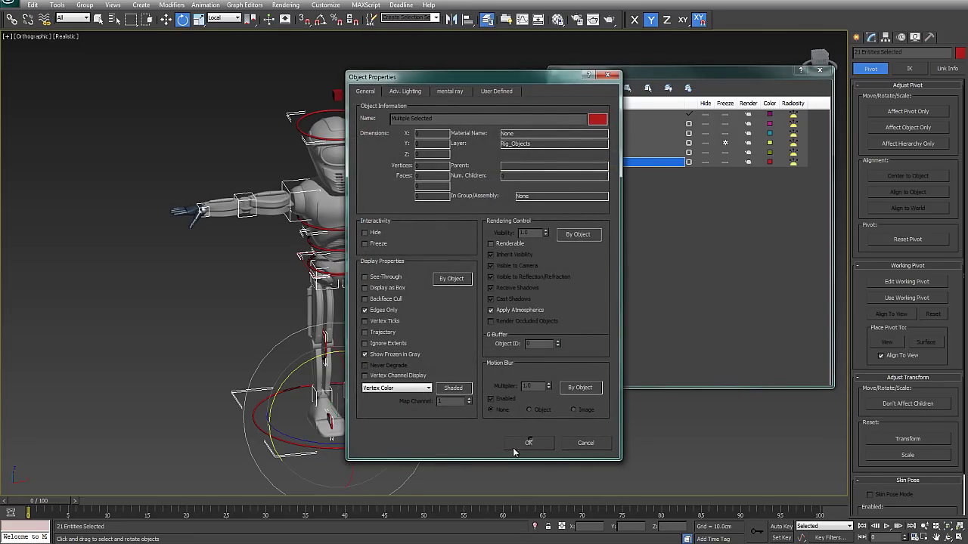
click(529, 443)
click(670, 254)
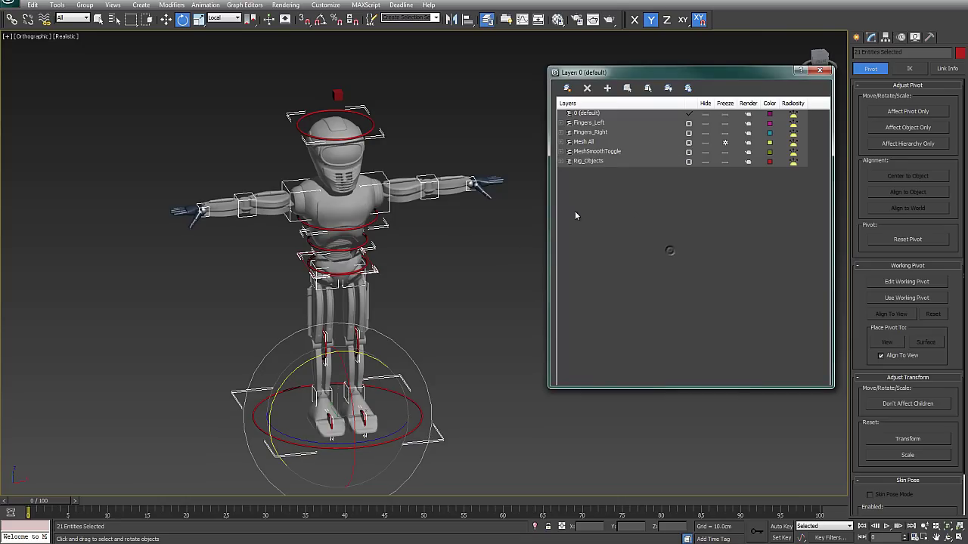
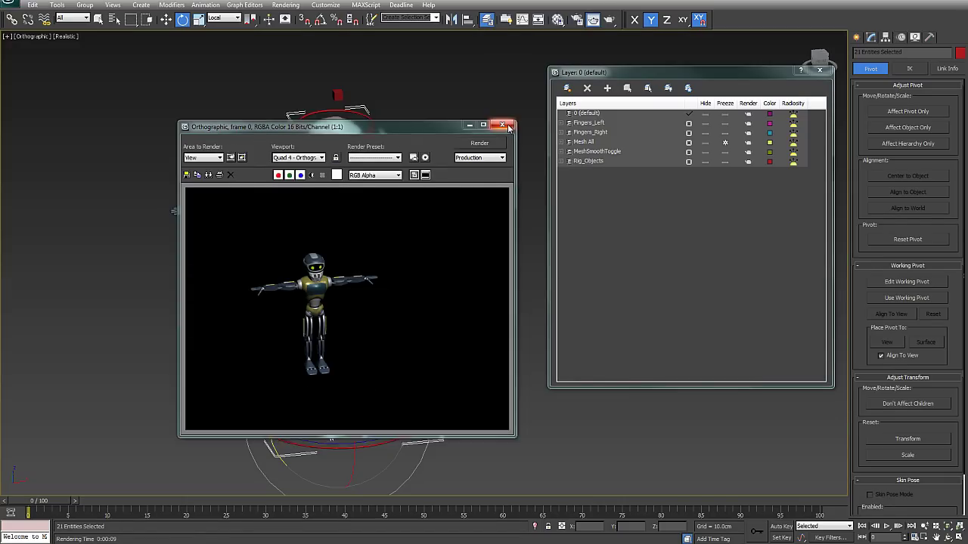
Step: Close the test render and the layer manager, and clear the object selection
click(503, 125)
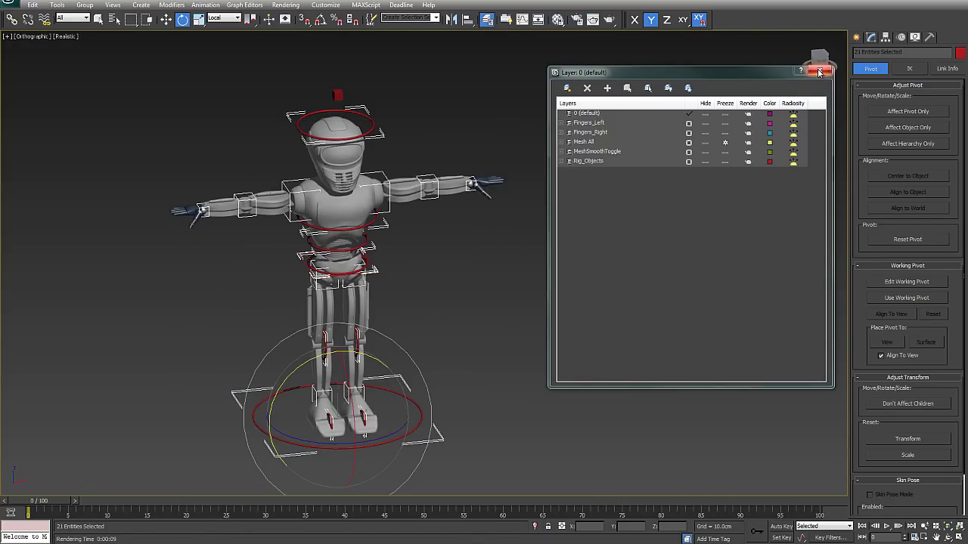
click(818, 69)
click(555, 287)
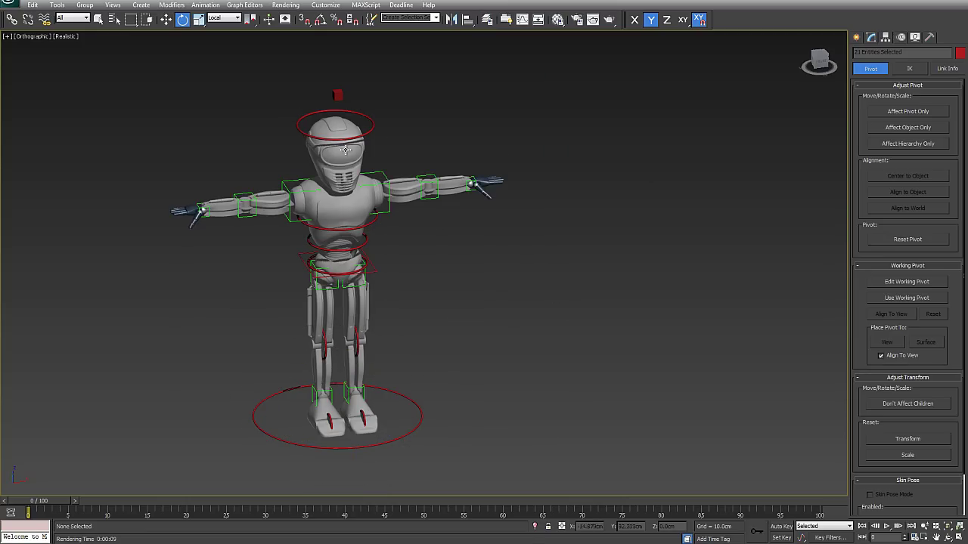
Step: Examine the grey frozen robot and its rig controls from the front and from several angles
middle_drag(512, 285, 583, 282)
scroll(584, 281, up, 5)
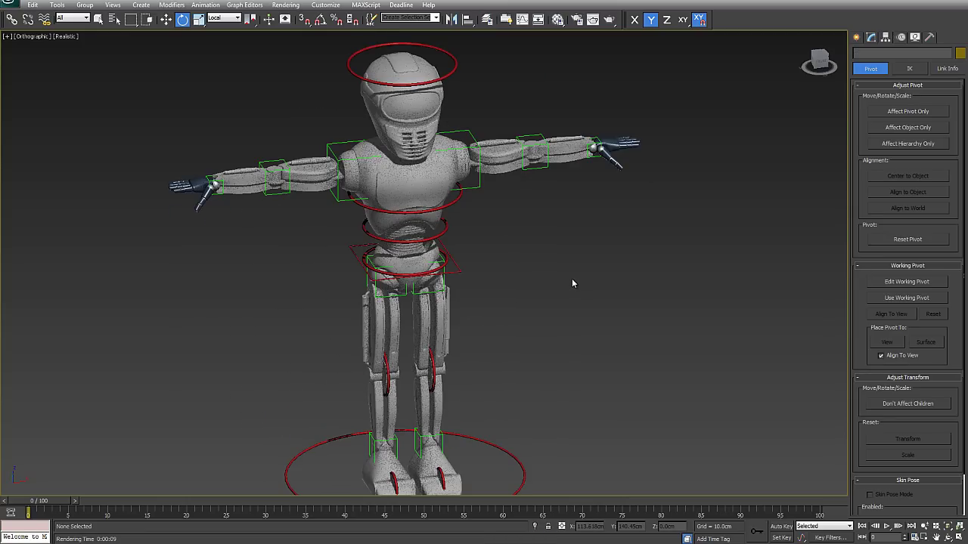
scroll(546, 291, down, 4)
scroll(555, 293, up, 4)
middle_drag(596, 301, 546, 286)
scroll(541, 283, down, 2)
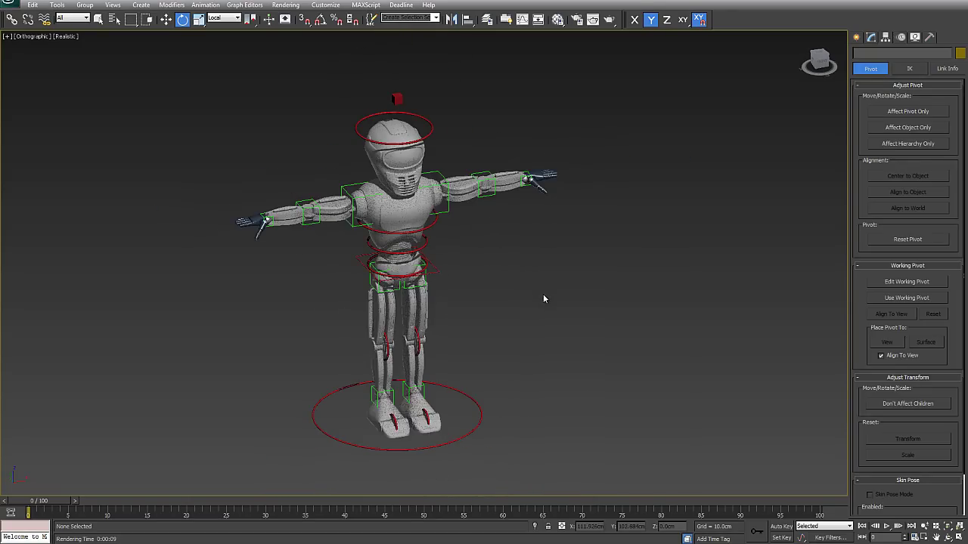
alt+middle_drag(553, 327, 513, 355)
key(f)
scroll(519, 205, up, 2)
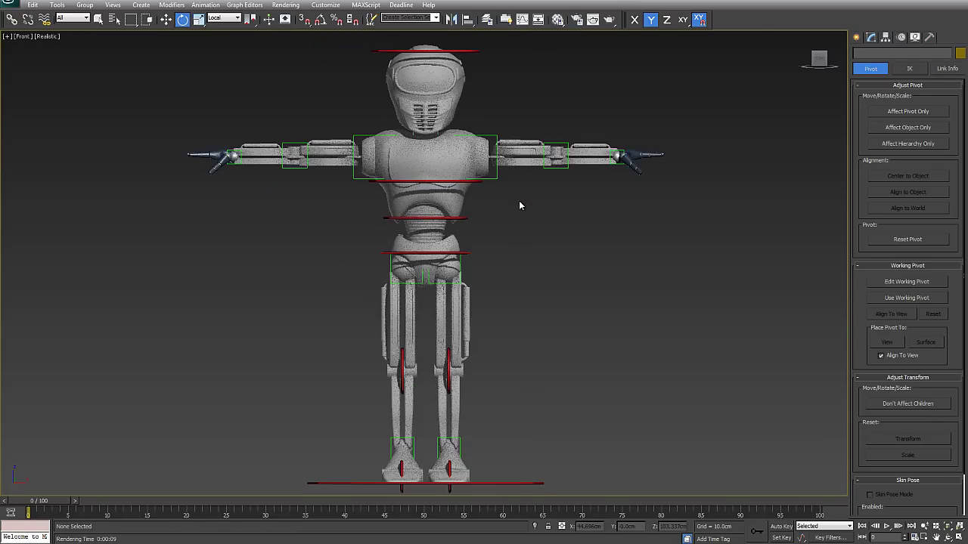
middle_drag(616, 211, 600, 197)
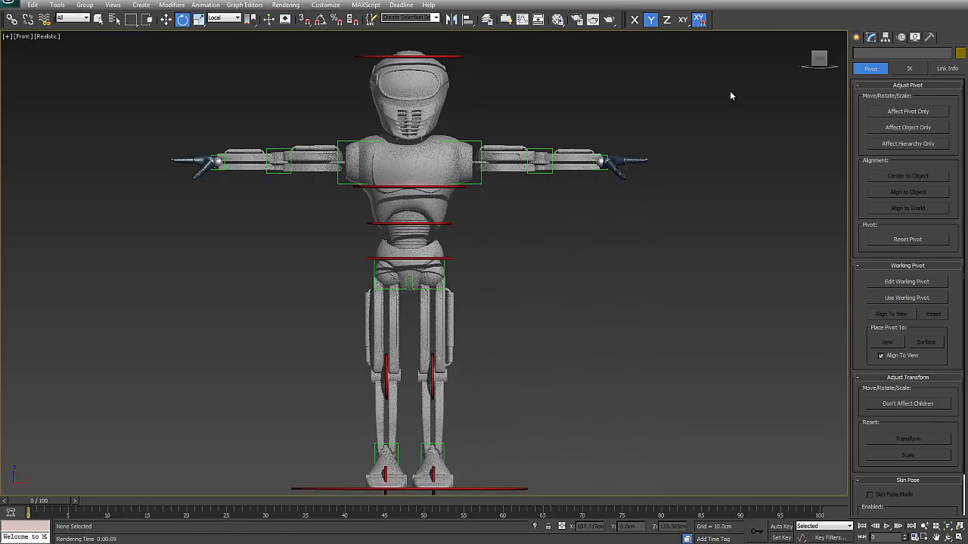
scroll(504, 261, down, 2)
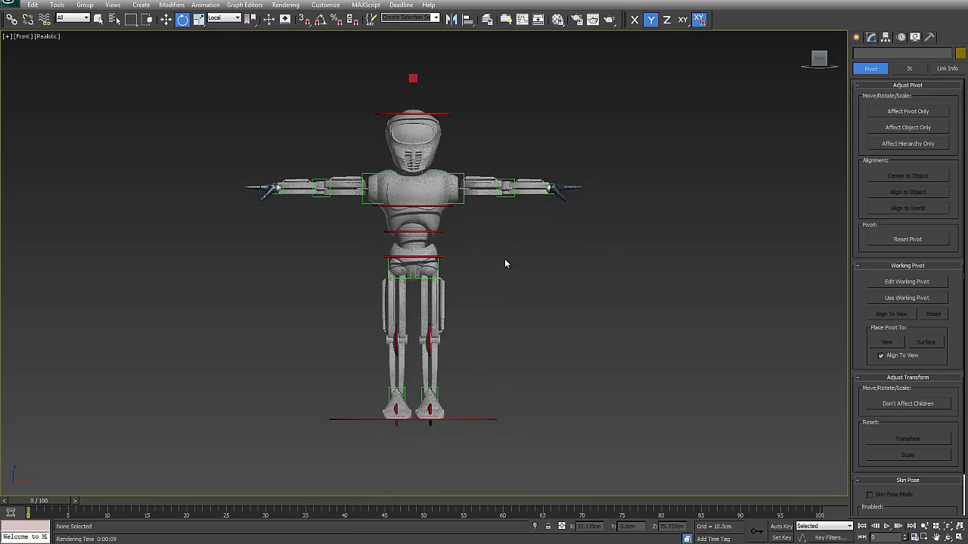
alt+middle_drag(512, 265, 462, 252)
scroll(518, 265, up, 2)
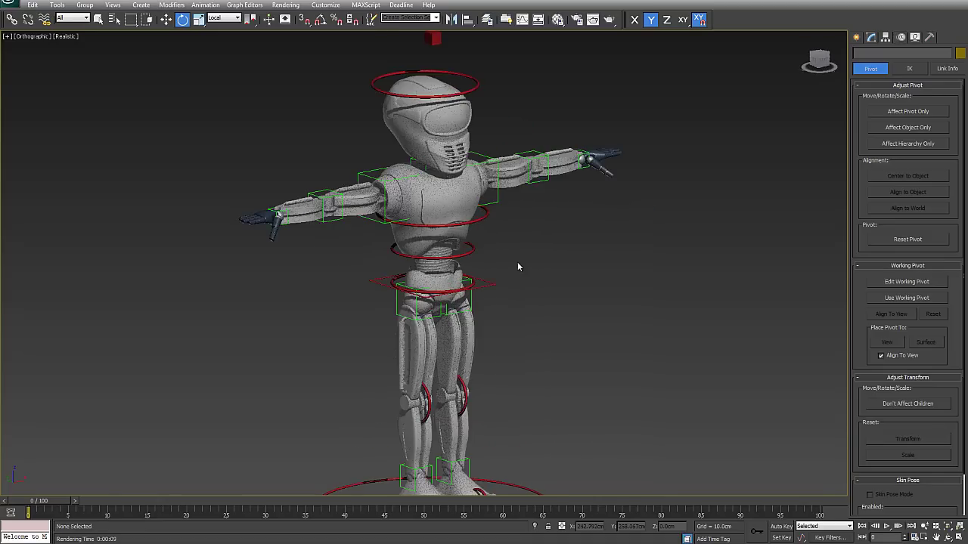
scroll(521, 263, down, 2)
alt+middle_drag(525, 282, 807, 345)
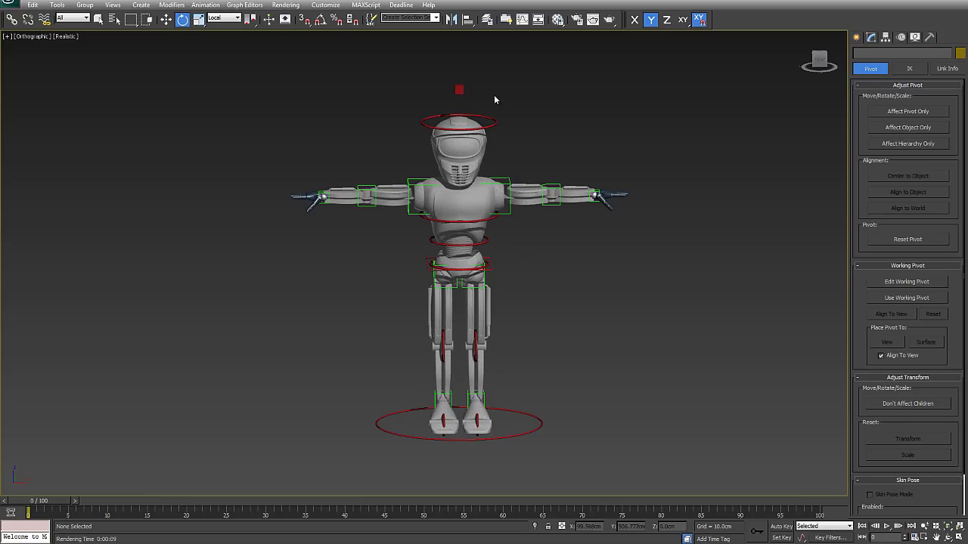
Step: Turn off Show Frozen in Gray for all objects in the Mesh All layer, and clear the selection
click(487, 19)
click(586, 142)
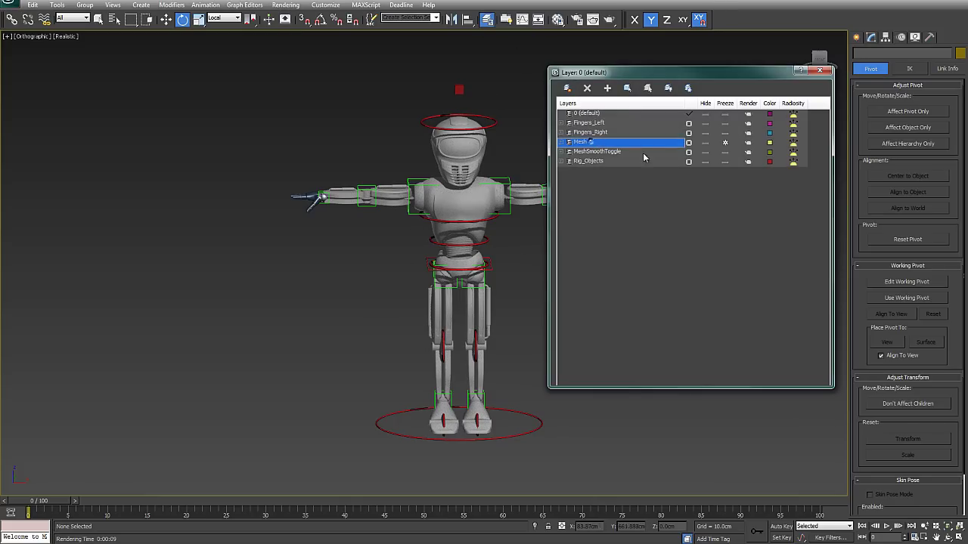
click(627, 88)
right_click(484, 240)
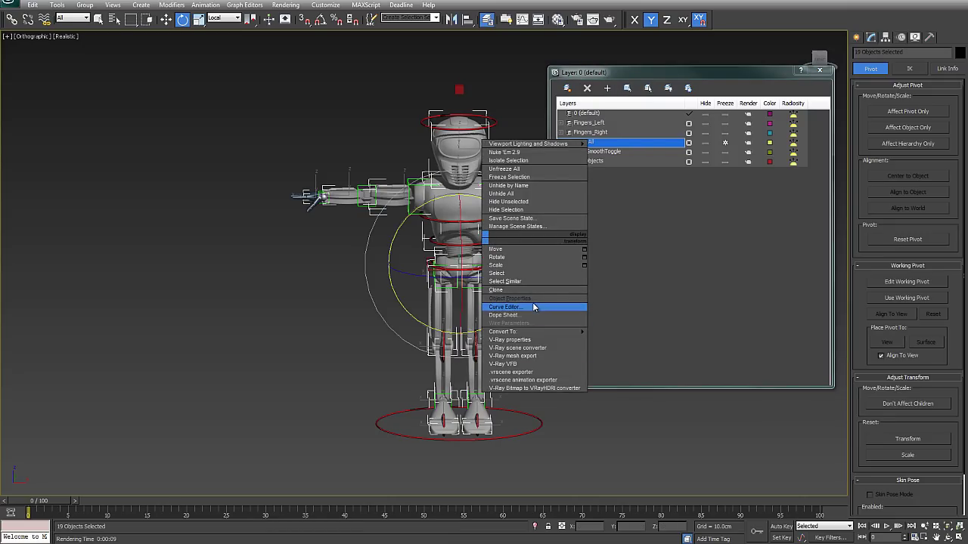
click(533, 305)
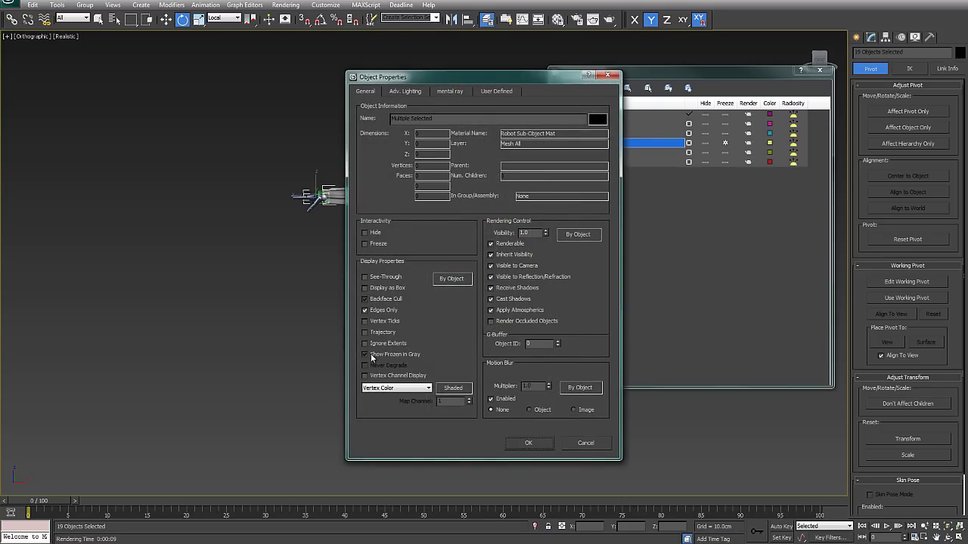
click(532, 443)
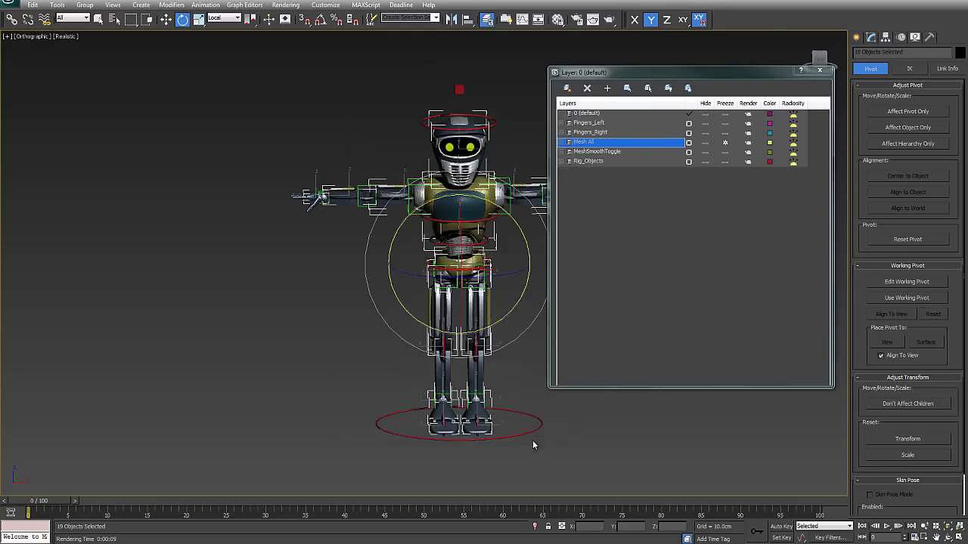
middle_drag(423, 269, 272, 250)
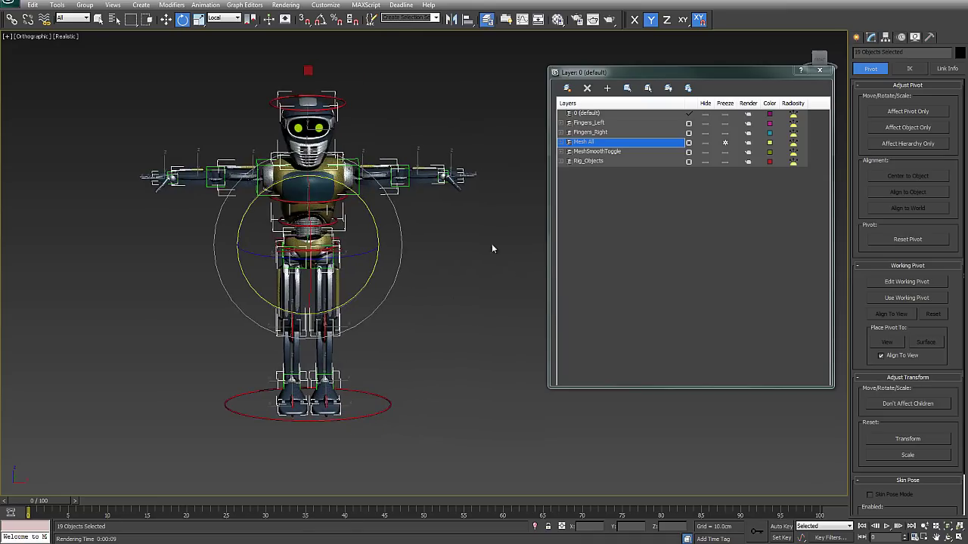
click(723, 184)
click(442, 247)
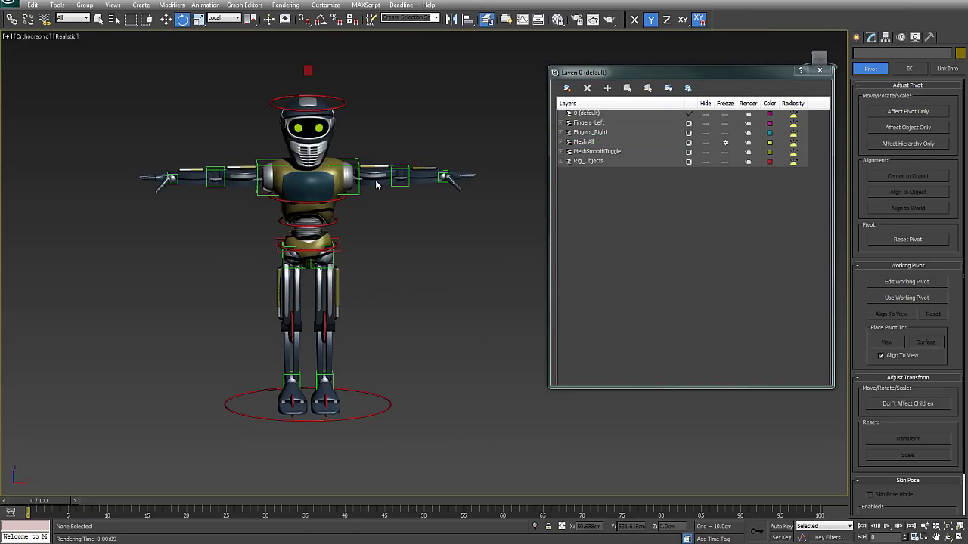
Step: Examine the frozen robot's materials and the controls around its head, torso and left arm up close
scroll(380, 191, up, 2)
scroll(374, 188, up, 1)
scroll(410, 237, down, 1)
scroll(424, 199, up, 4)
drag(385, 149, 413, 247)
drag(475, 155, 511, 242)
middle_drag(506, 293, 582, 340)
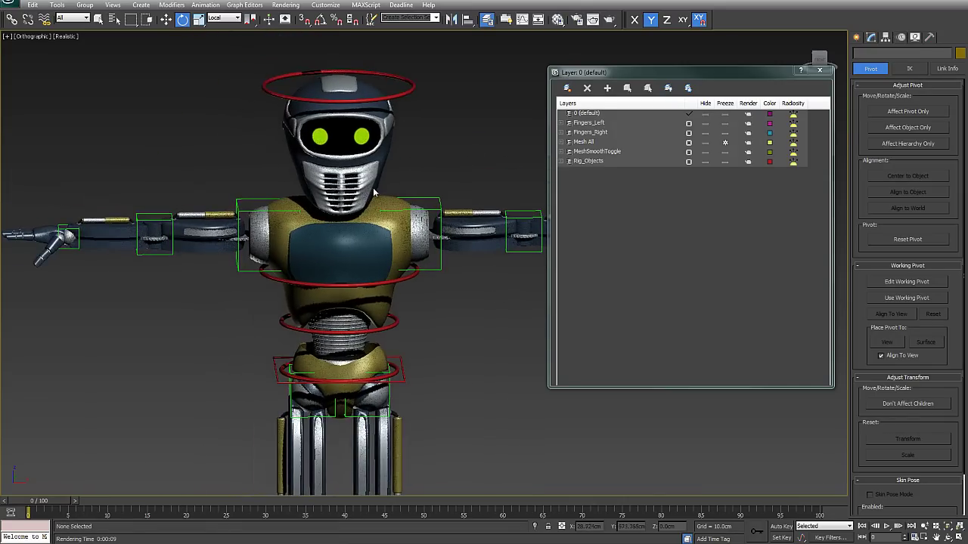
middle_drag(447, 261, 417, 235)
middle_drag(524, 253, 455, 305)
scroll(355, 206, up, 2)
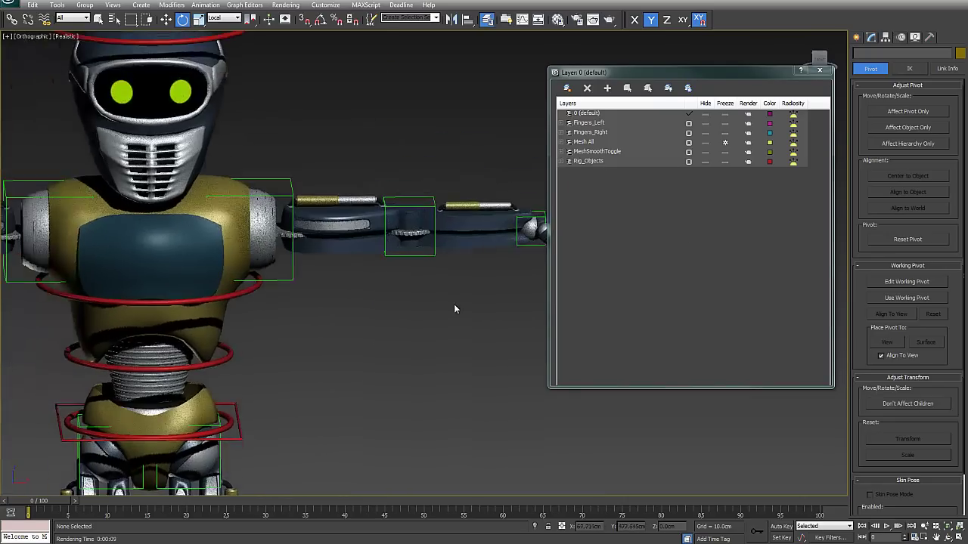
middle_drag(350, 252, 410, 268)
Step: Test the rotation of the left shoulder control, and cancel it
click(357, 280)
drag(376, 202, 327, 162)
right_click(326, 162)
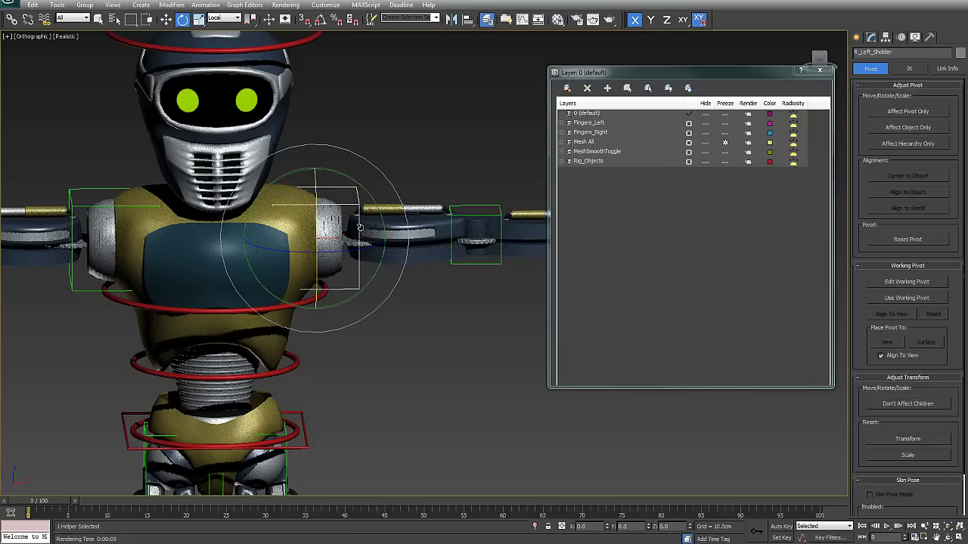
Step: Test the rotation of the left elbow control on different axes, cancelling each attempt
middle_drag(492, 264, 378, 259)
click(378, 260)
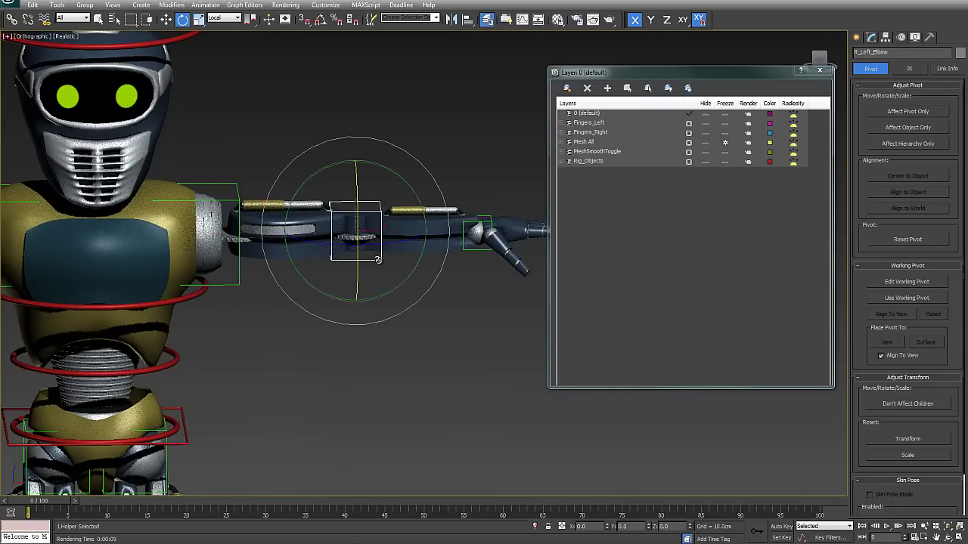
mouse_move(416, 201)
mouse_down()
mouse_move(397, 165)
mouse_move(403, 194)
mouse_up()
drag(354, 236, 358, 246)
right_click(359, 247)
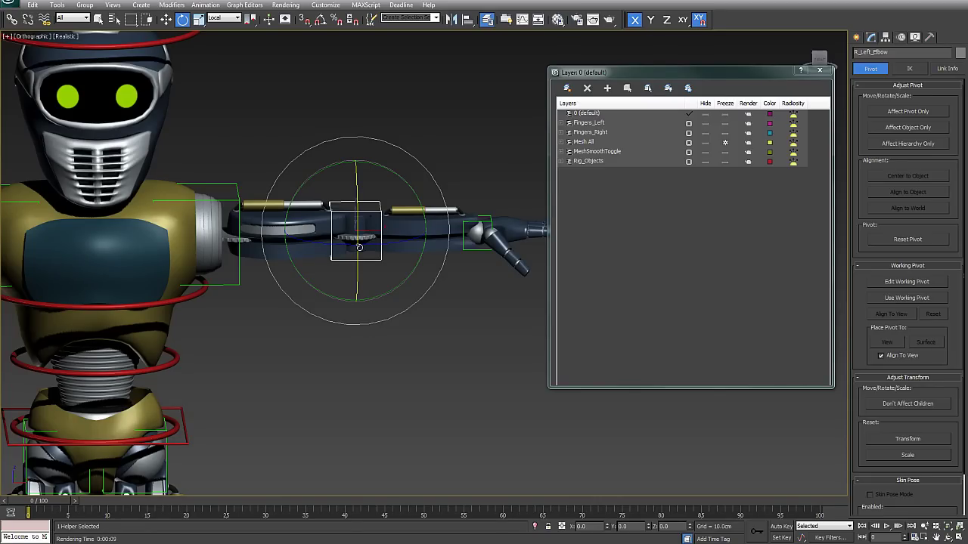
mouse_move(384, 246)
mouse_down()
mouse_move(324, 243)
mouse_move(388, 254)
mouse_up()
right_click(390, 255)
Step: Close the layer manager and examine the left arm's shoulder, elbow and wrist controls, and the whole robot
middle_drag(449, 272, 484, 275)
click(819, 69)
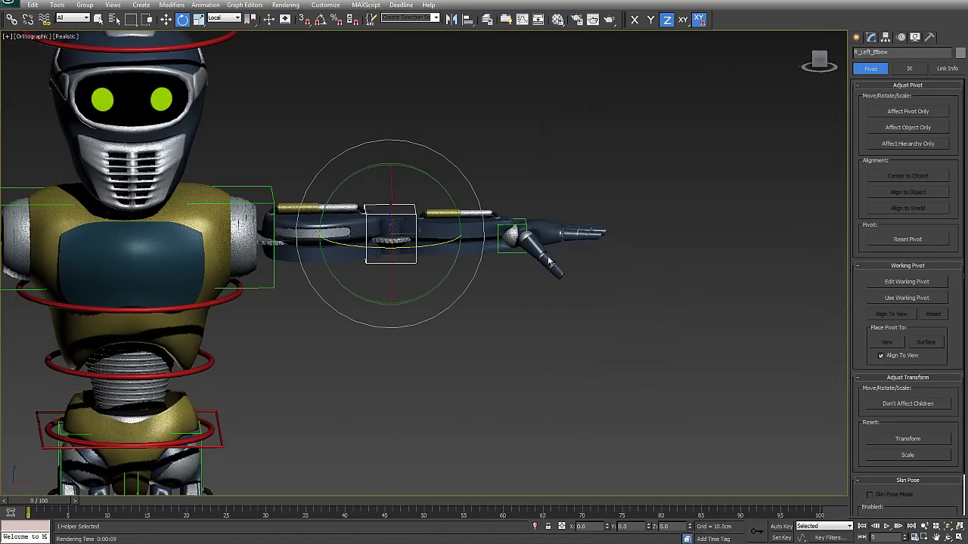
scroll(529, 238, up, 2)
middle_drag(530, 236, 572, 261)
scroll(516, 259, up, 2)
scroll(572, 261, down, 1)
click(152, 332)
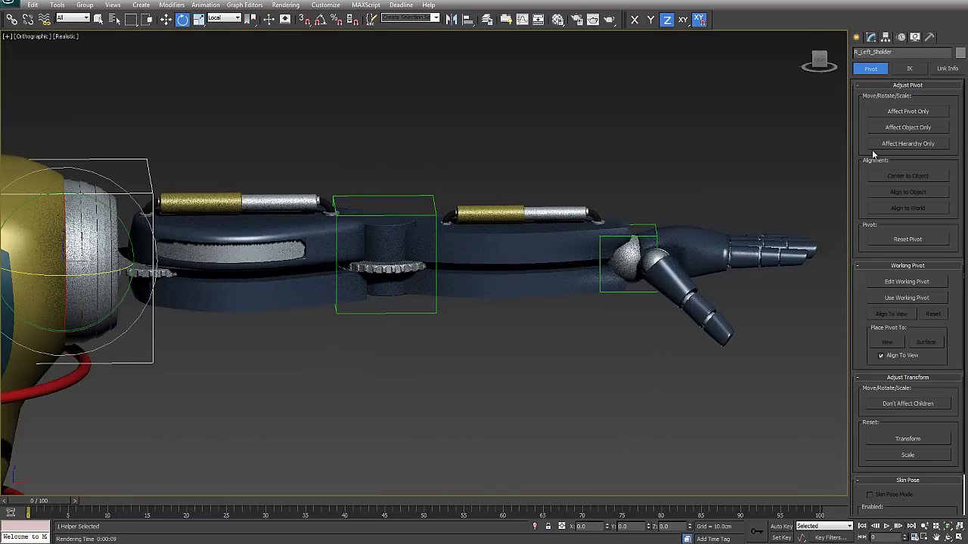
scroll(407, 330, down, 3)
middle_drag(411, 325, 469, 307)
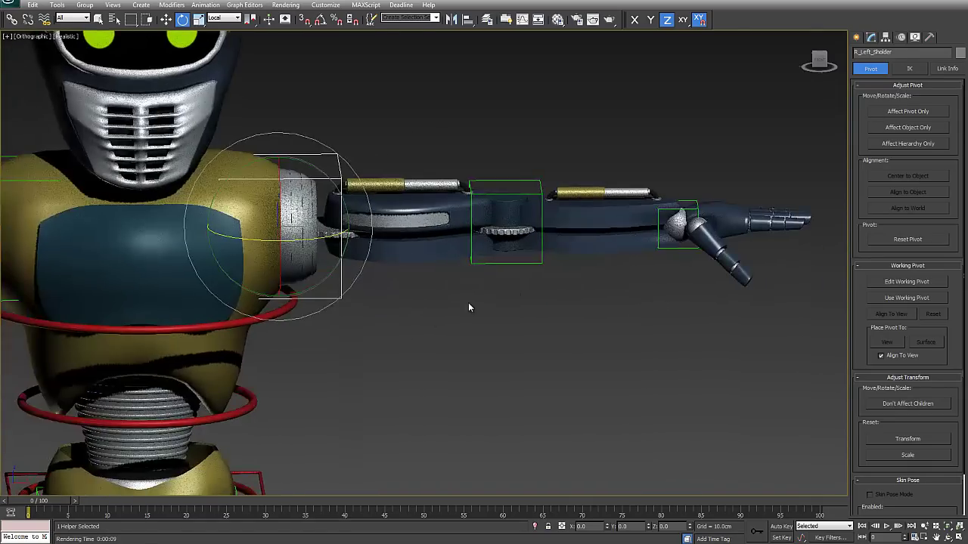
scroll(499, 272, down, 5)
scroll(521, 259, up, 3)
middle_drag(528, 272, 541, 260)
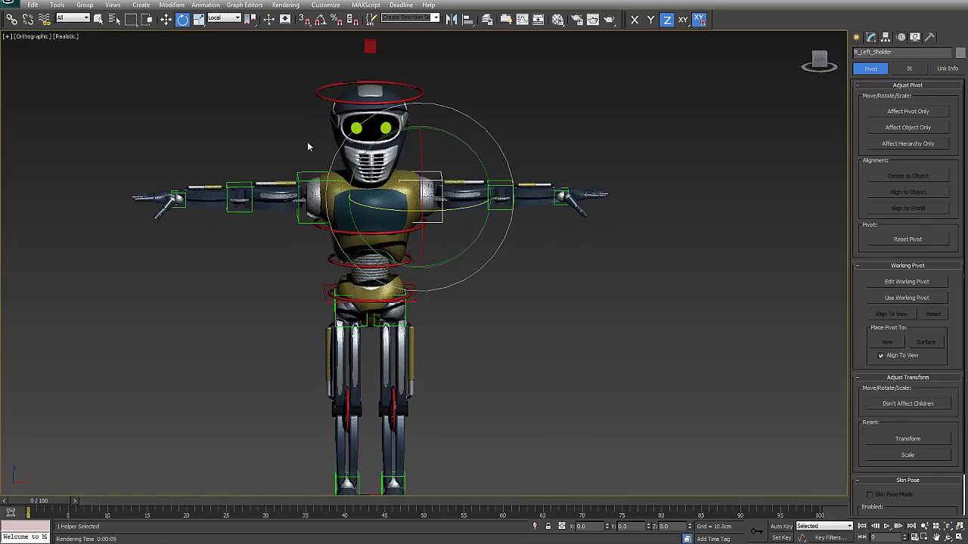
scroll(281, 112, down, 2)
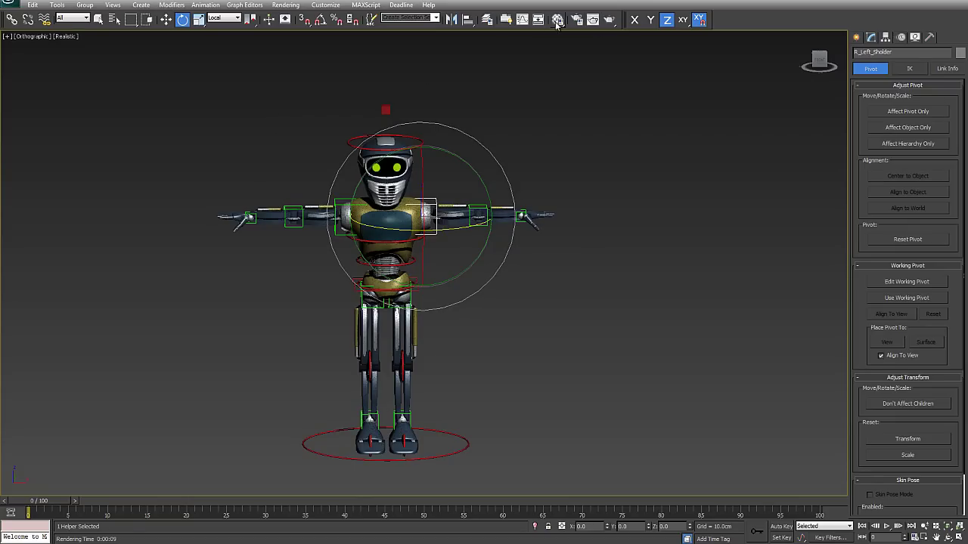
Step: Select all objects in the Rig_Objects layer and close the layer manager
click(487, 20)
click(605, 162)
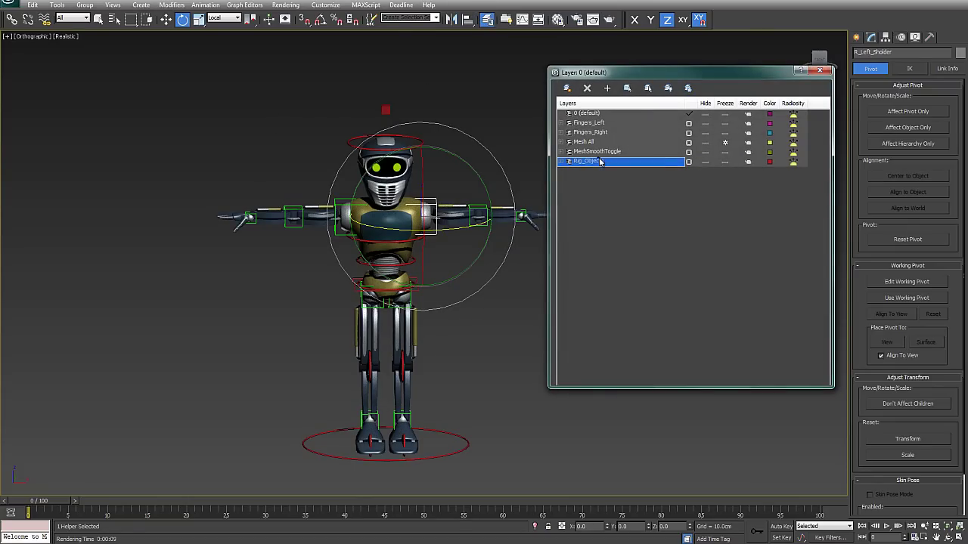
click(628, 90)
click(820, 70)
Step: Remove the large ground ring control from the selection, and add it back
middle_drag(525, 341, 526, 243)
scroll(461, 348, up, 2)
scroll(485, 345, up, 2)
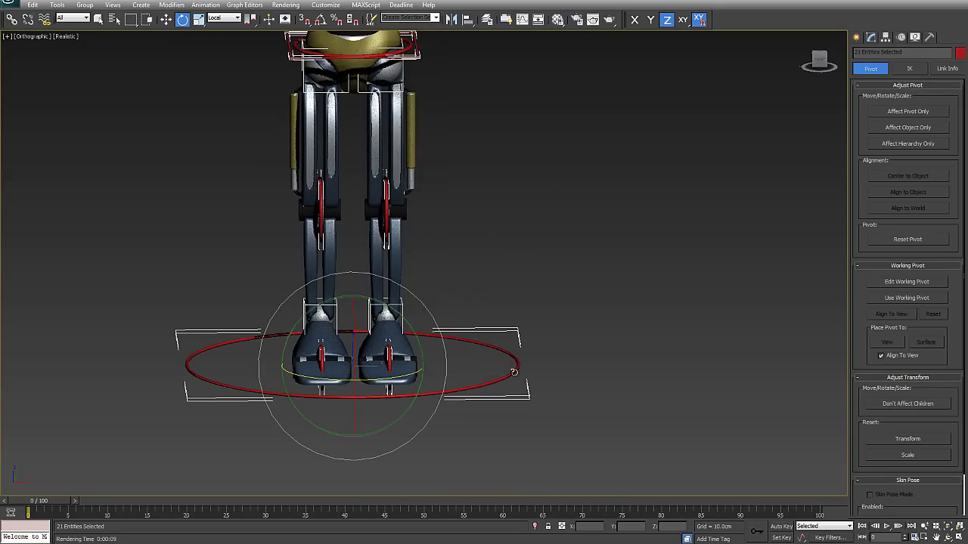
alt+click(514, 371)
scroll(511, 371, down, 2)
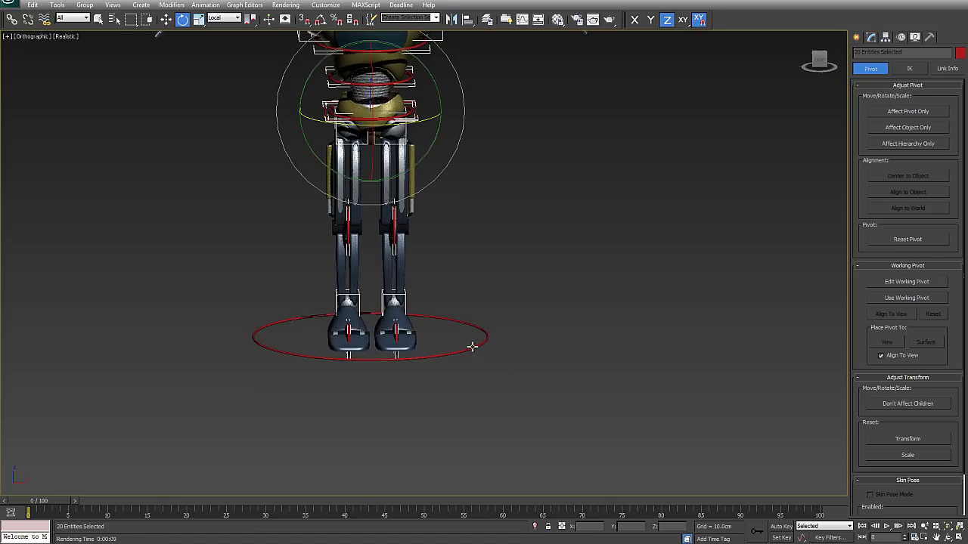
scroll(469, 321, up, 2)
middle_drag(444, 157, 495, 261)
scroll(468, 305, down, 2)
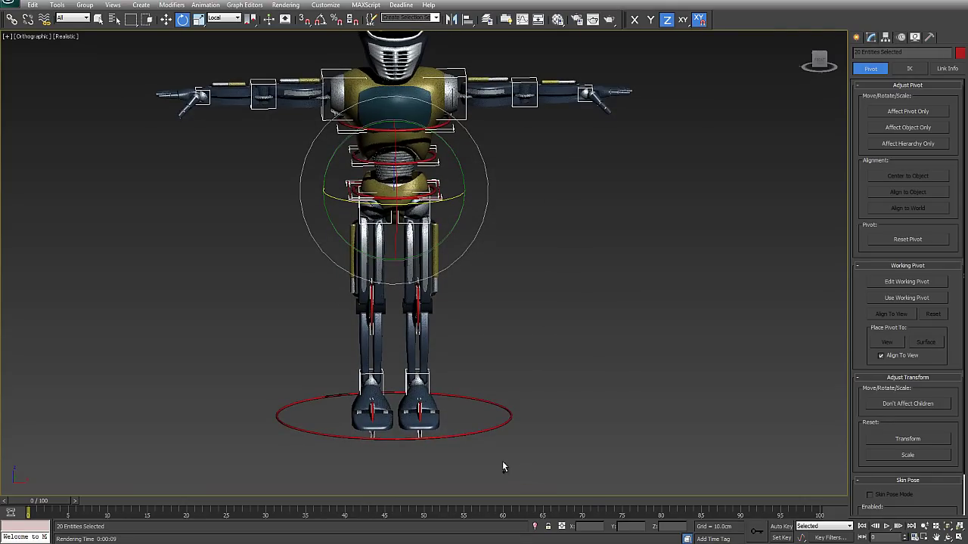
ctrl+click(495, 429)
Step: Switch to the Move tool with all the rig controls selected
right_click(498, 383)
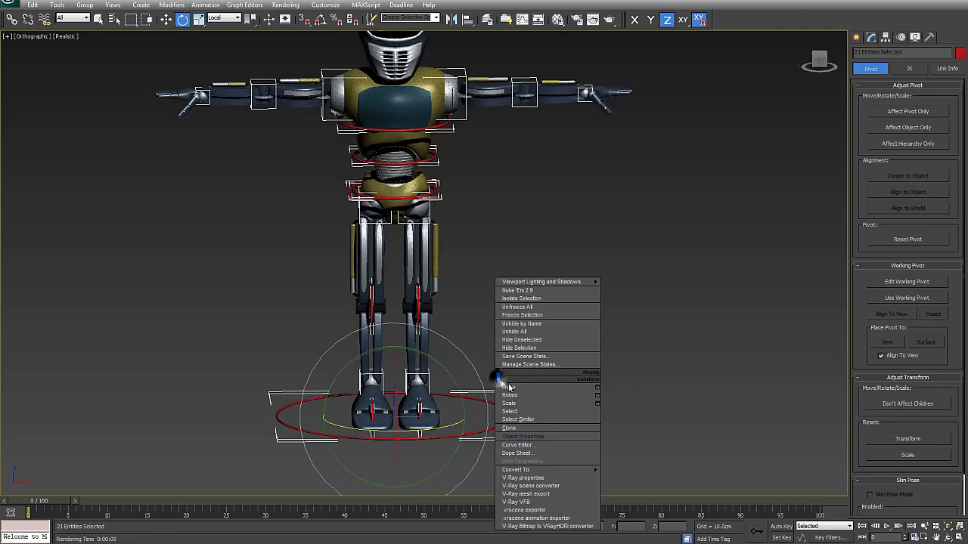
click(513, 391)
middle_drag(522, 182, 596, 298)
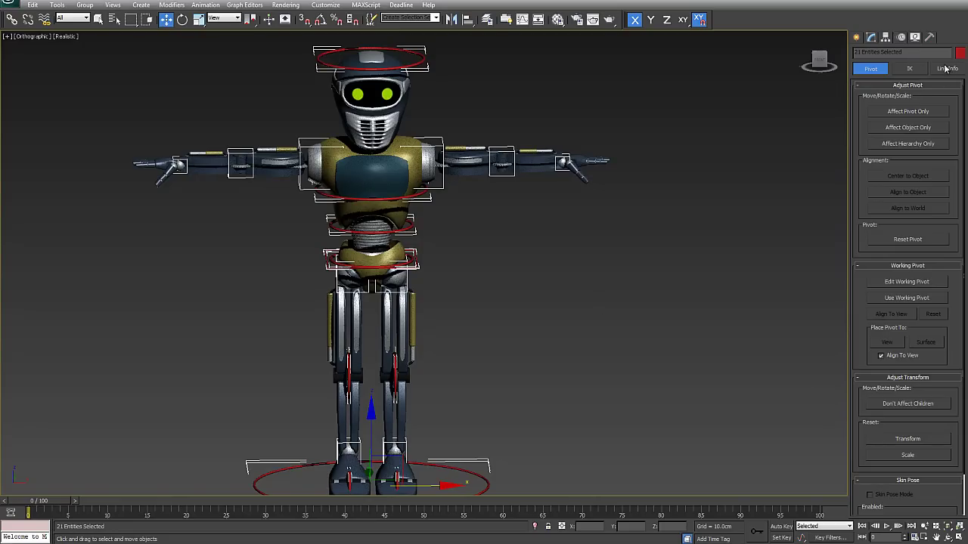
Step: Lock scaling on the X, Y and Z axes for all the selected rig controls
click(856, 37)
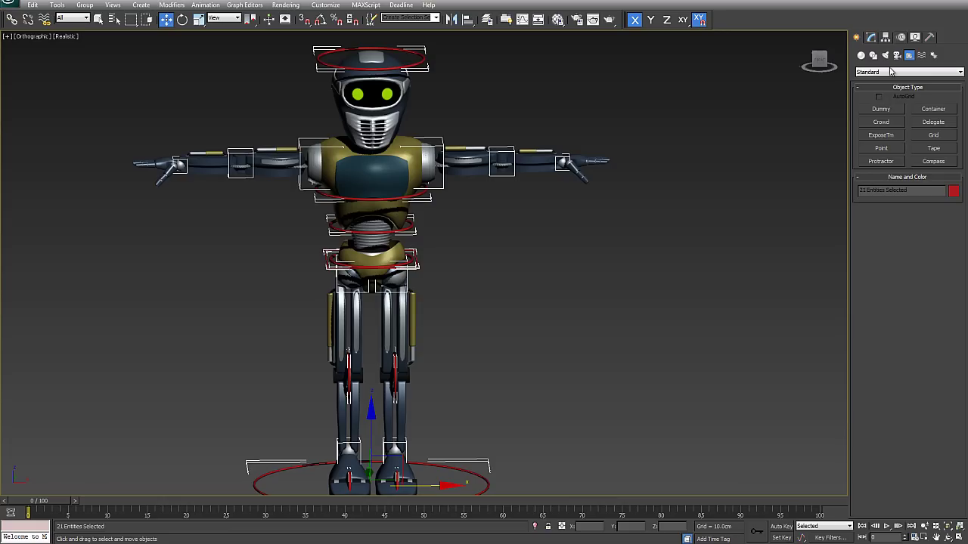
click(886, 37)
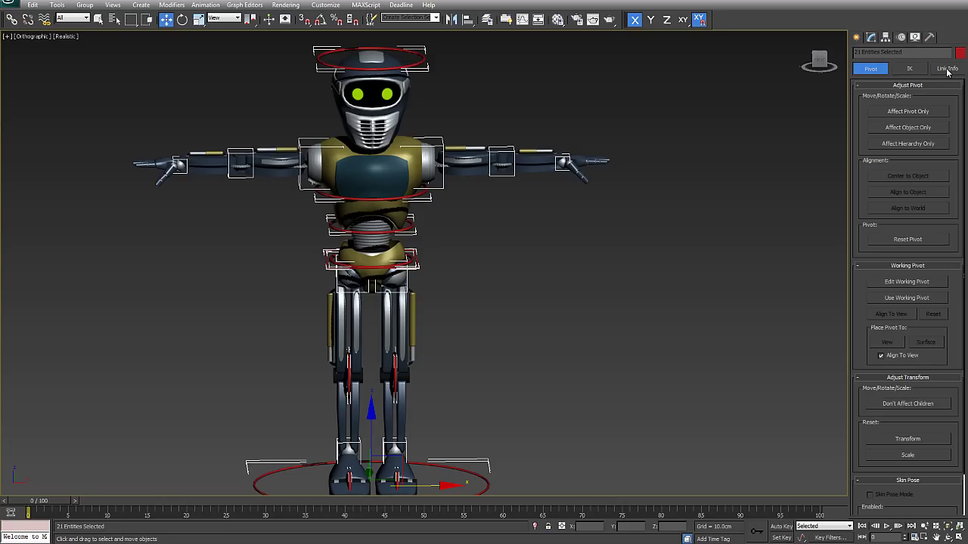
click(946, 69)
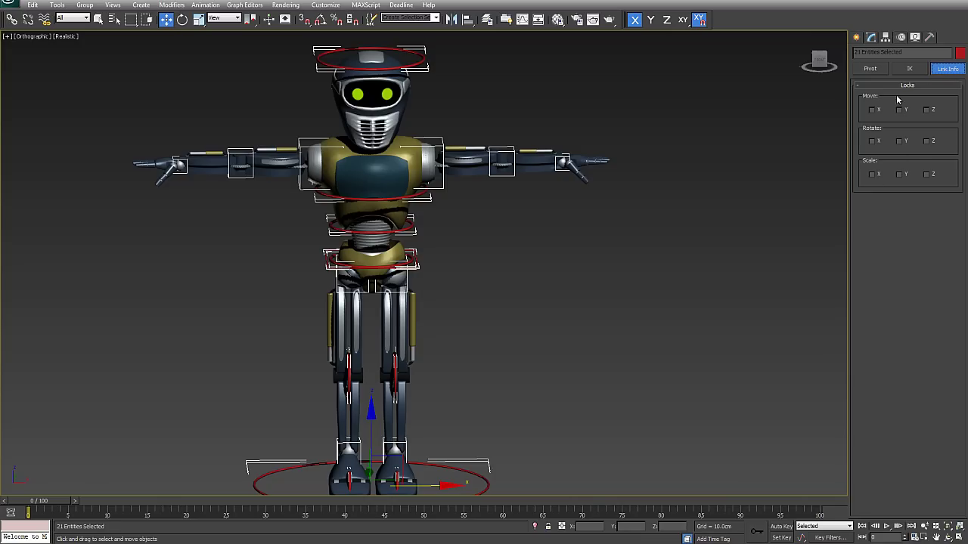
click(872, 174)
click(899, 173)
click(926, 175)
middle_drag(447, 297, 489, 289)
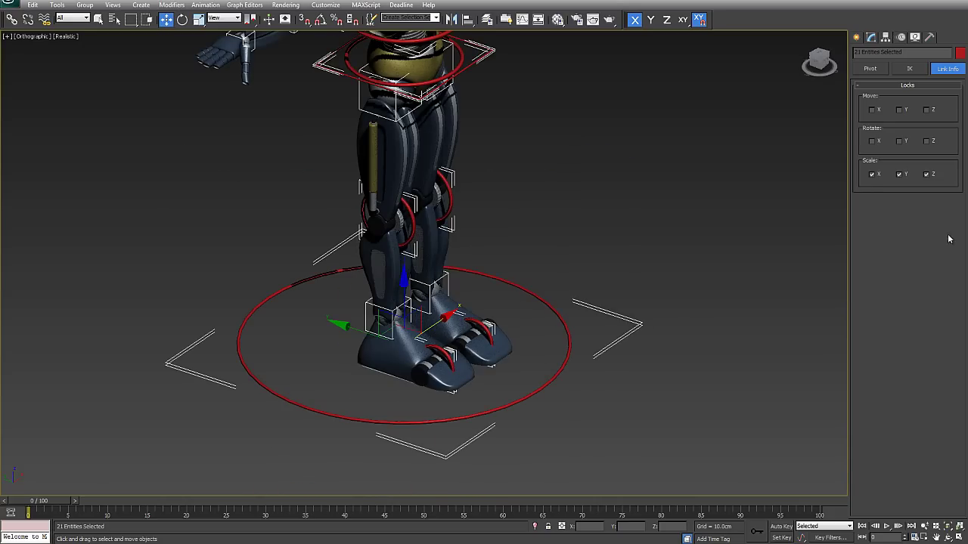
Step: Remove the large ground ring and the square R_CoG hip control from the current selection of rig controls
scroll(564, 348, down, 5)
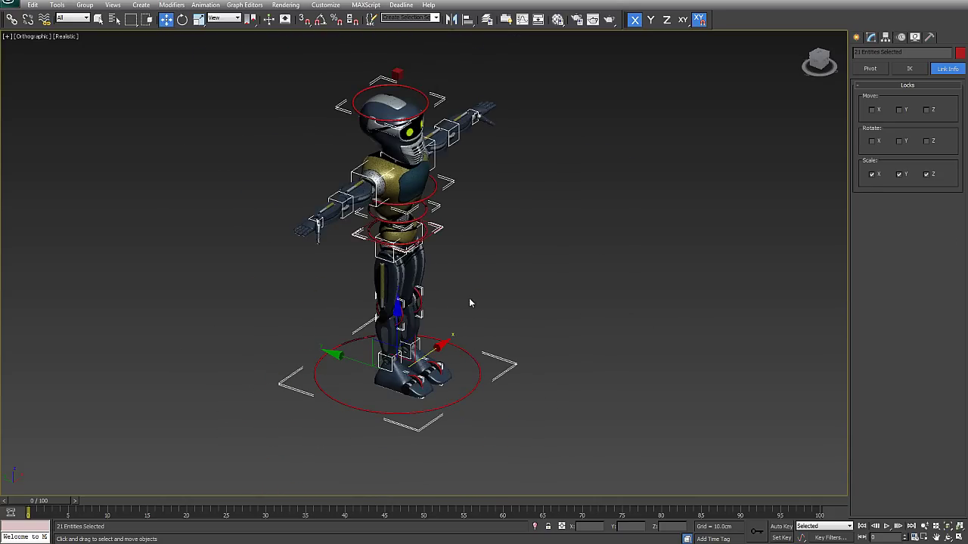
scroll(513, 367, up, 4)
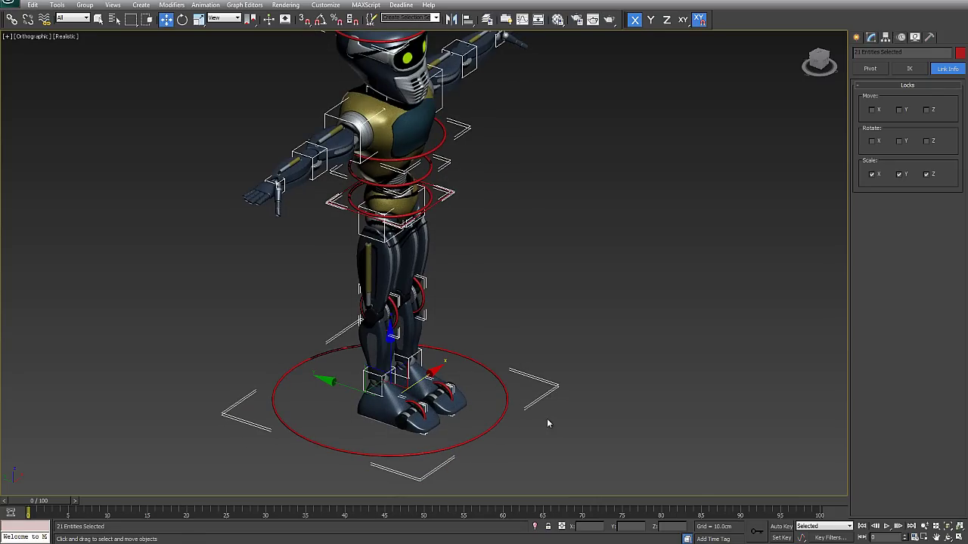
alt+click(499, 424)
middle_drag(512, 279, 532, 348)
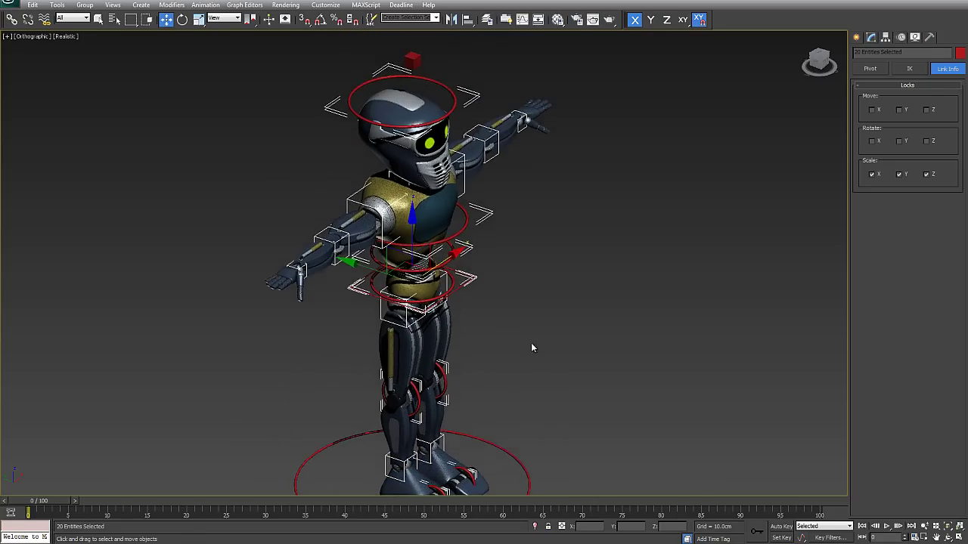
scroll(469, 263, up, 3)
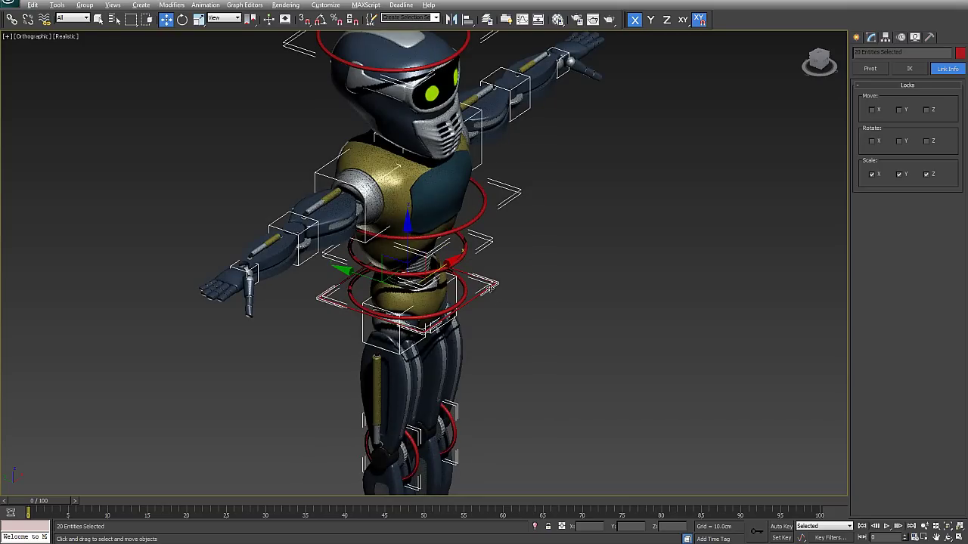
alt+click(490, 288)
middle_drag(551, 313, 616, 255)
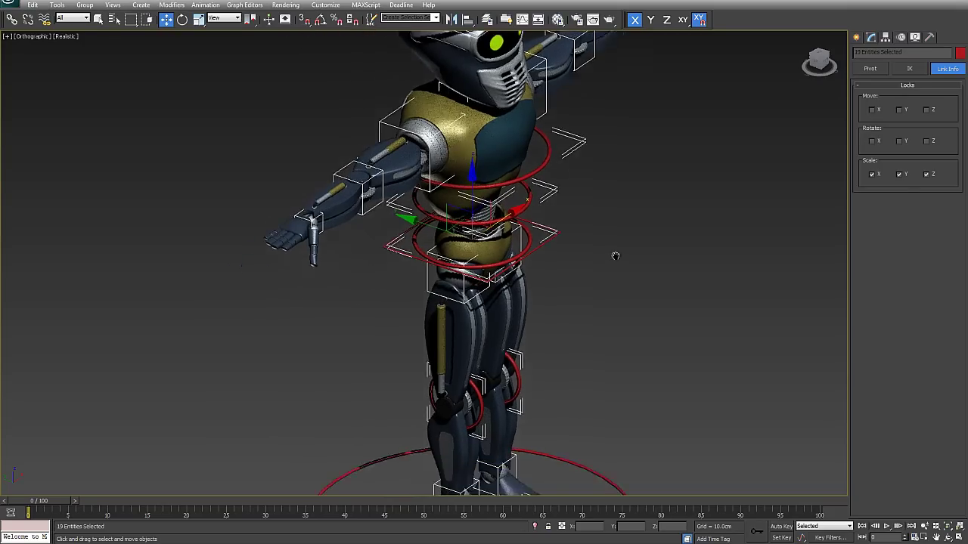
Step: Lock movement on the X, Y and Z axes for the remaining selected rig controls
scroll(681, 234, down, 2)
click(872, 111)
click(900, 110)
click(927, 111)
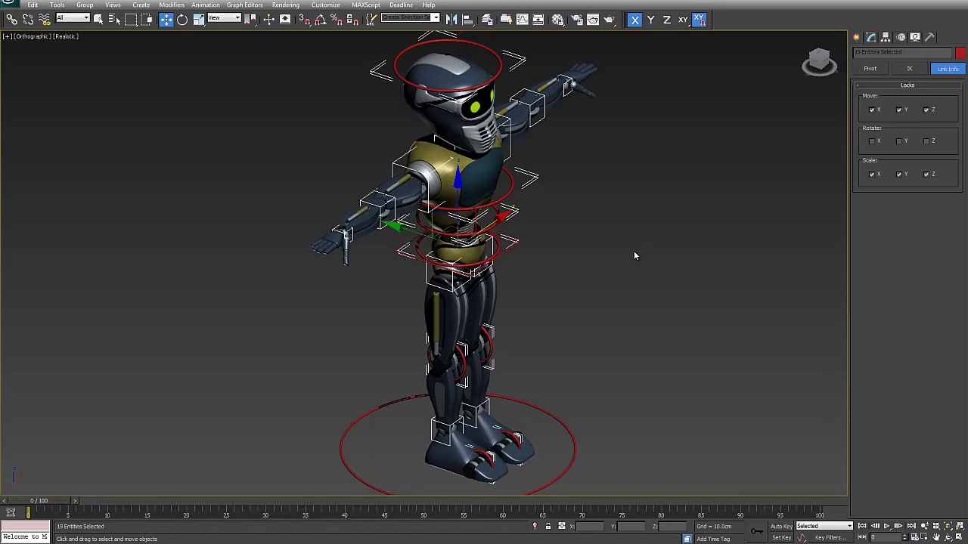
scroll(634, 251, down, 2)
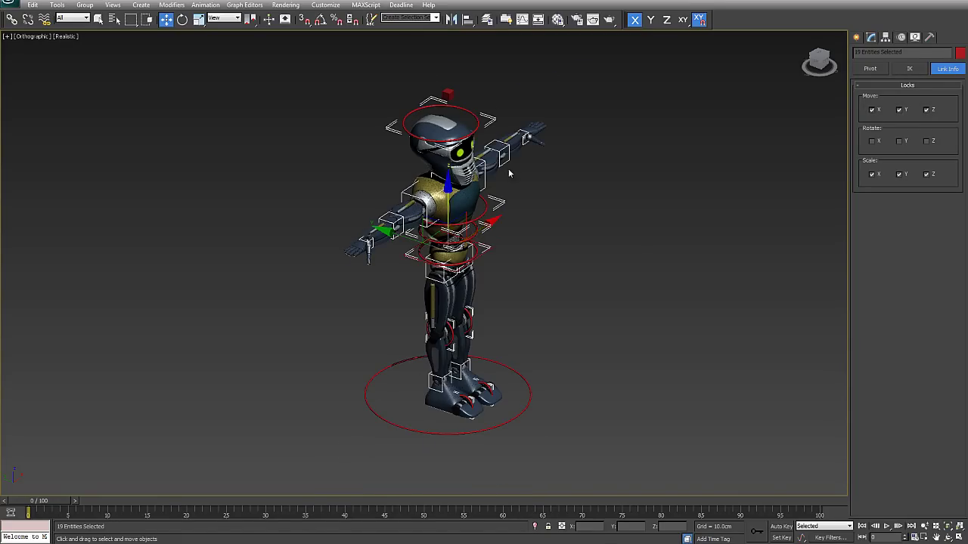
scroll(497, 259, up, 2)
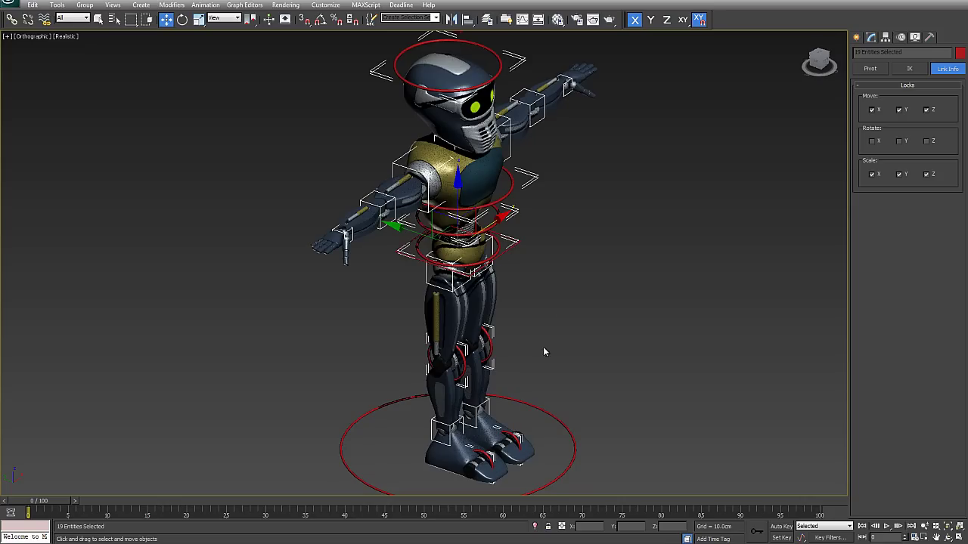
Step: Select only the R_CoG control around the hips and lock its rotation on the X, Y and Z axes
click(564, 265)
click(513, 251)
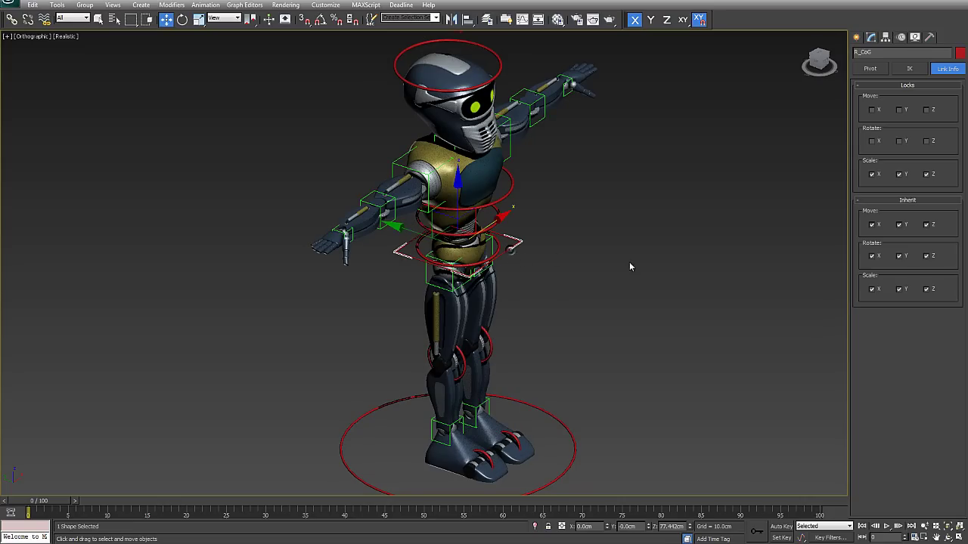
scroll(553, 265, up, 2)
middle_drag(553, 264, 504, 271)
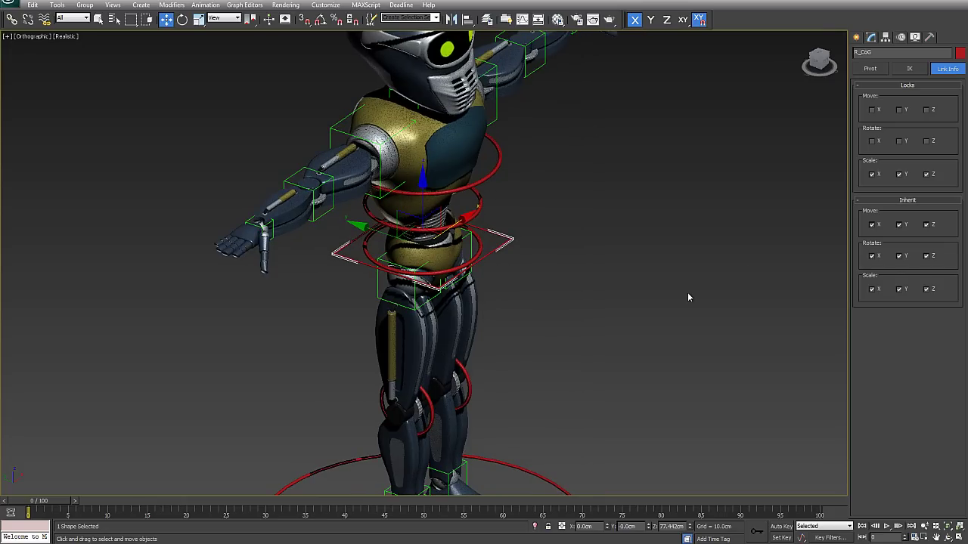
click(522, 276)
click(498, 245)
click(873, 142)
click(900, 141)
click(927, 141)
Step: Test rotating and moving the R_CoG control, cancelling the trial transform
right_click(476, 267)
click(505, 279)
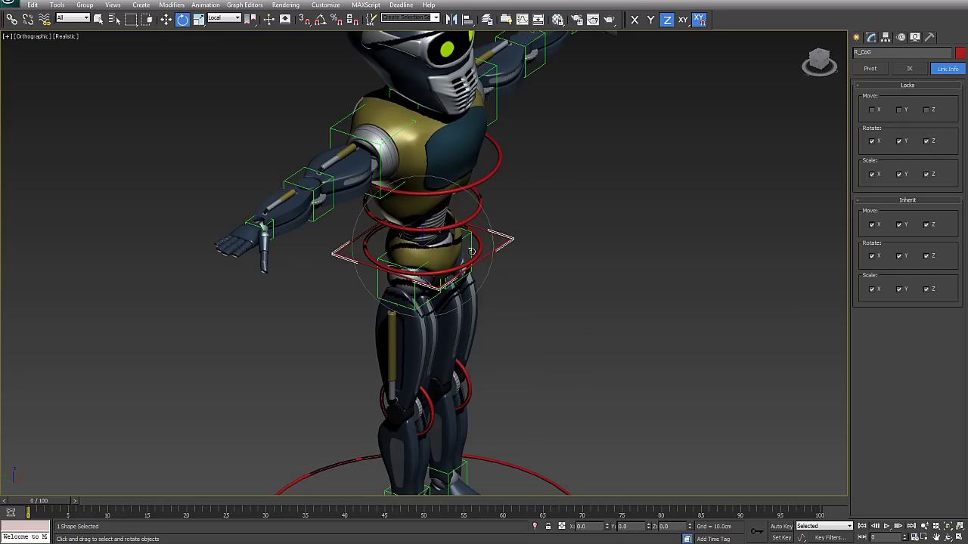
click(506, 251)
click(505, 245)
right_click(465, 234)
click(462, 242)
drag(420, 196, 432, 227)
right_click(432, 227)
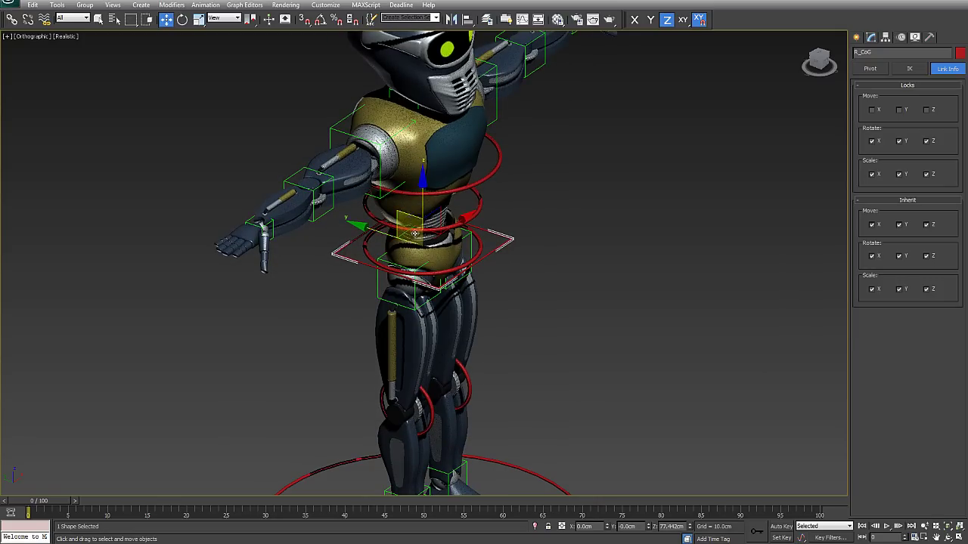
Step: Select the R_HipRotator control and test rotating it about its local axes, cancelling each trial rotation
click(416, 234)
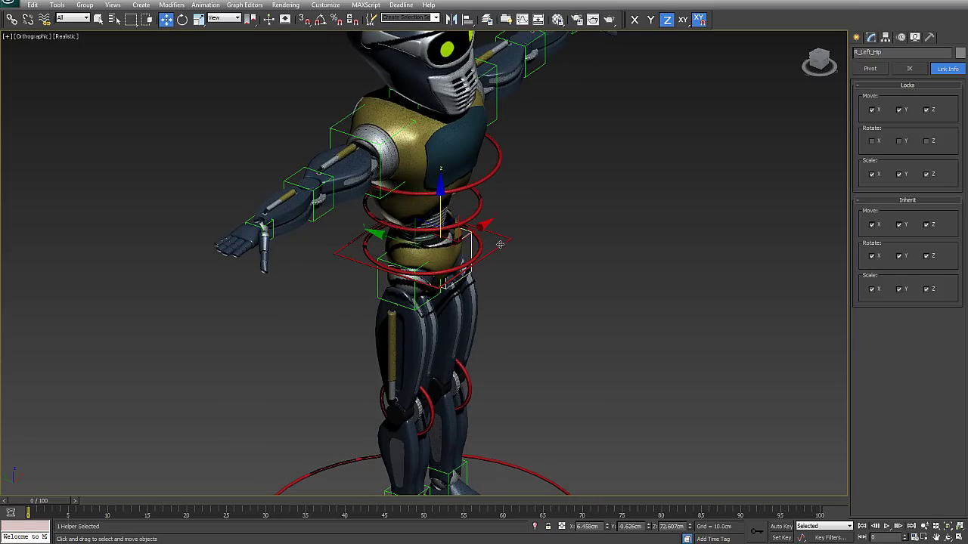
click(573, 256)
click(479, 249)
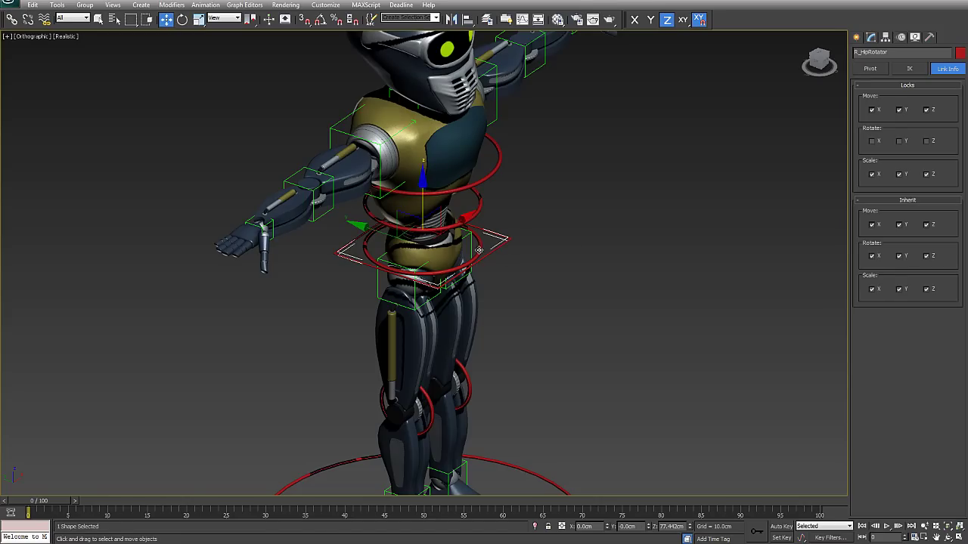
click(574, 292)
click(480, 251)
right_click(478, 254)
click(499, 272)
drag(417, 198, 407, 195)
right_click(409, 195)
mouse_move(471, 214)
mouse_down()
mouse_move(466, 195)
mouse_move(467, 215)
mouse_up()
right_click(467, 215)
drag(386, 243, 382, 234)
right_click(383, 234)
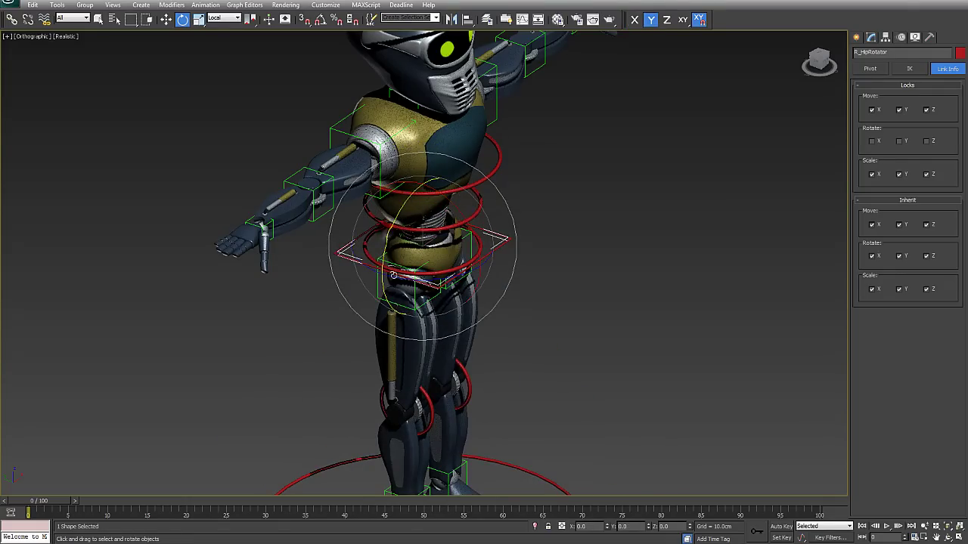
drag(412, 278, 450, 277)
right_click(430, 277)
right_click(450, 276)
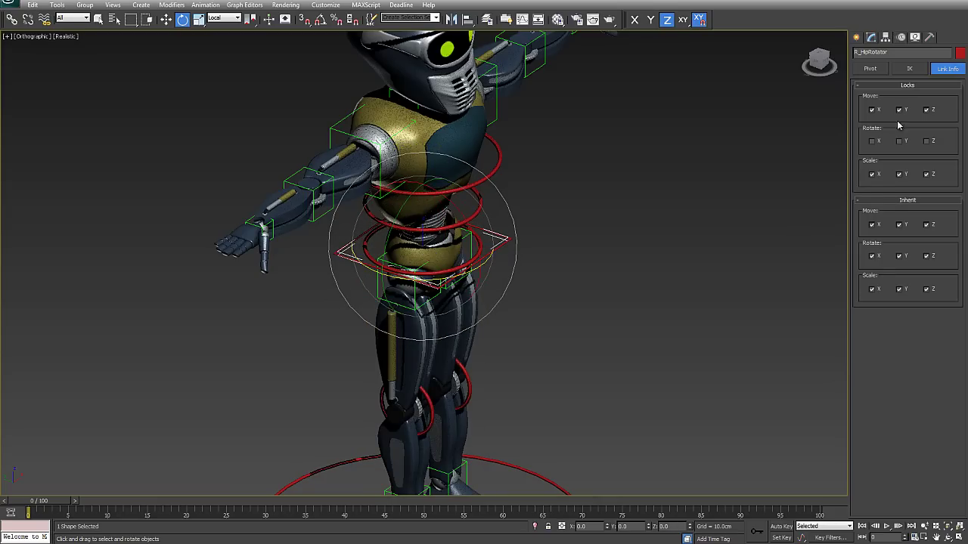
Step: Check the transform lock settings of the upper and lower torso ring controls
click(575, 223)
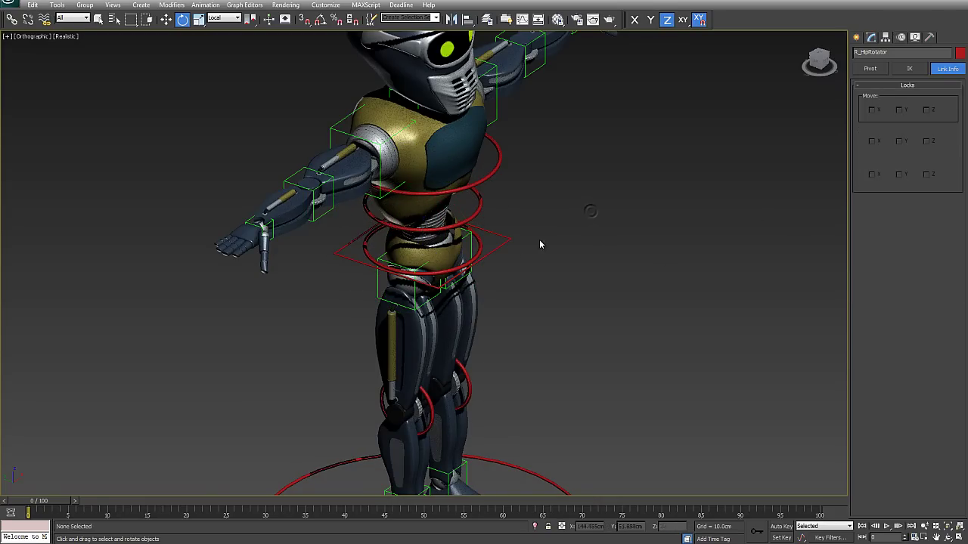
click(475, 215)
double_click(497, 162)
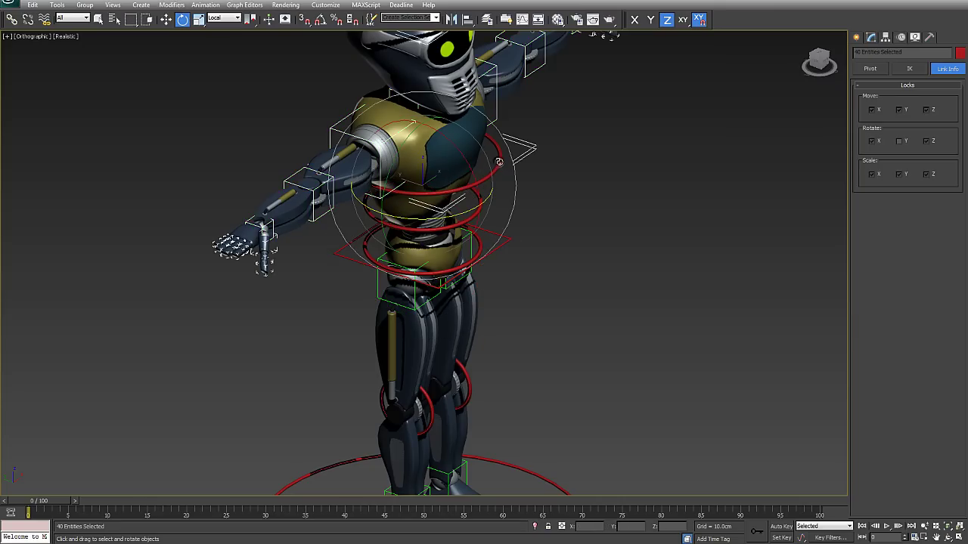
key(F5)
click(475, 215)
Step: Lock X and Y rotation on the R_Right_Knee control, leaving Z rotation free
middle_drag(615, 306, 669, 181)
scroll(516, 301, up, 2)
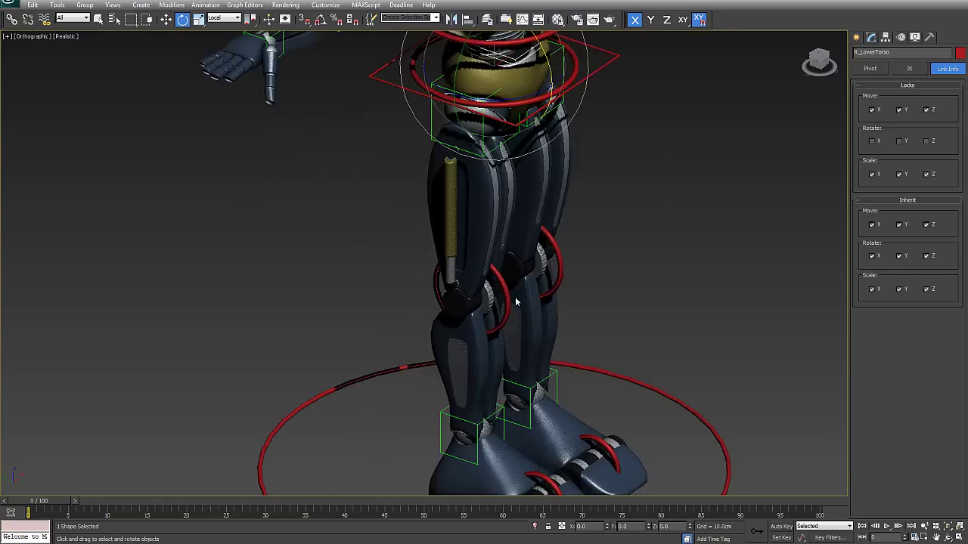
middle_drag(516, 302, 454, 245)
click(454, 245)
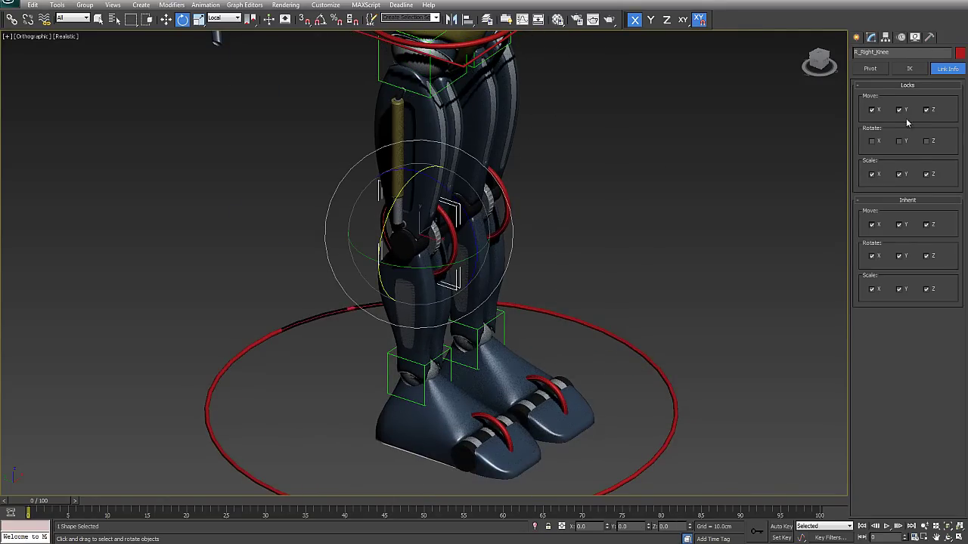
scroll(468, 230, up, 2)
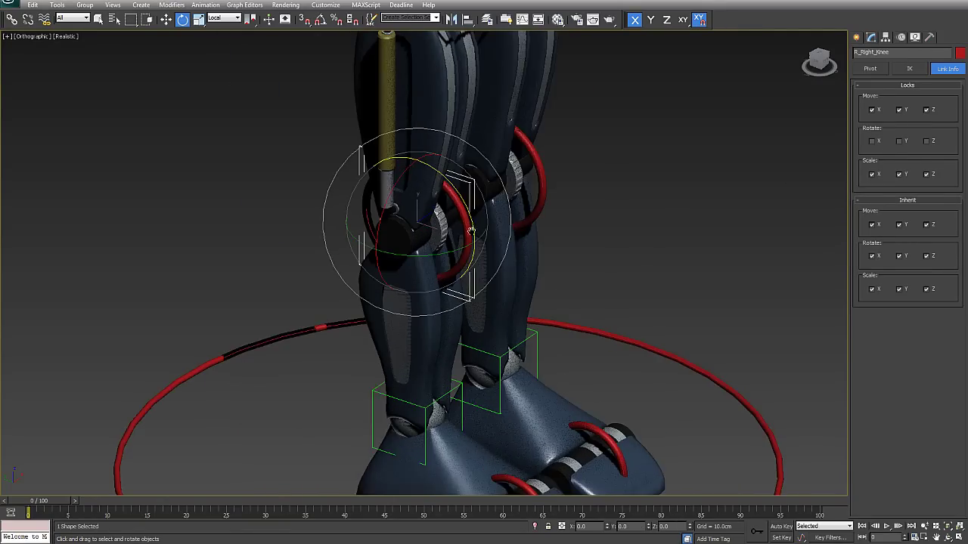
middle_drag(469, 226, 469, 243)
click(899, 142)
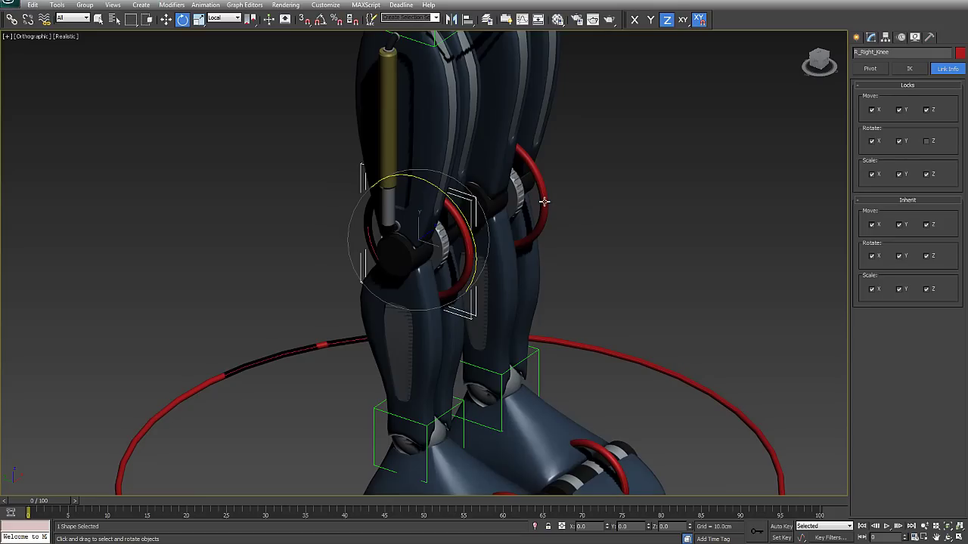
Step: Lock X and Y rotation on the left knee control
click(544, 201)
click(900, 142)
click(872, 141)
Step: Check the left ankle control's locks and lock X and Y rotation on the R_Left_Toe control
middle_drag(683, 331, 682, 173)
click(534, 208)
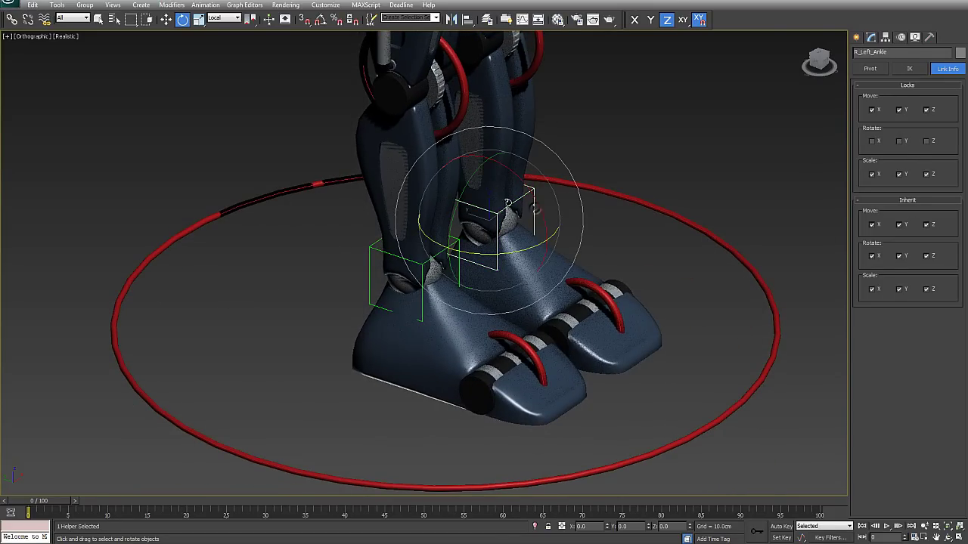
click(609, 298)
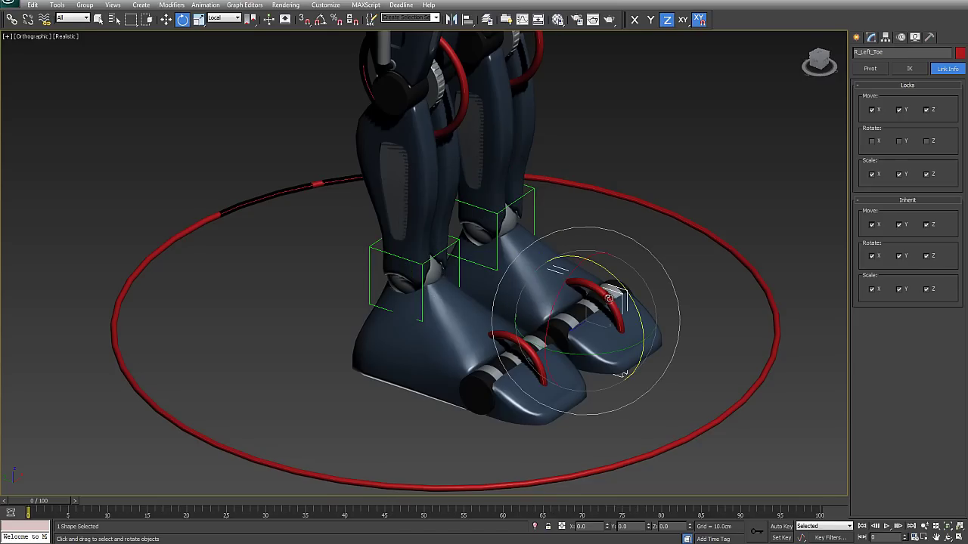
click(897, 141)
click(872, 141)
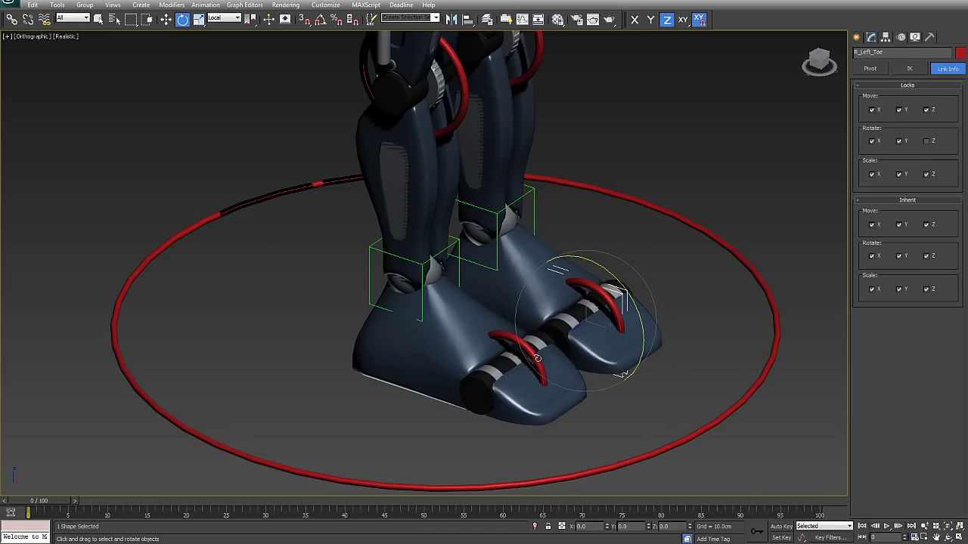
Step: Lock X and Y rotation on the right toe control
click(537, 361)
click(872, 141)
click(899, 142)
Step: Lock X and Y rotation on the R_Right_Elbow control and test its Z rotation, cancelling the trial bend
middle_drag(608, 159, 506, 389)
click(505, 351)
click(504, 347)
click(293, 294)
click(873, 141)
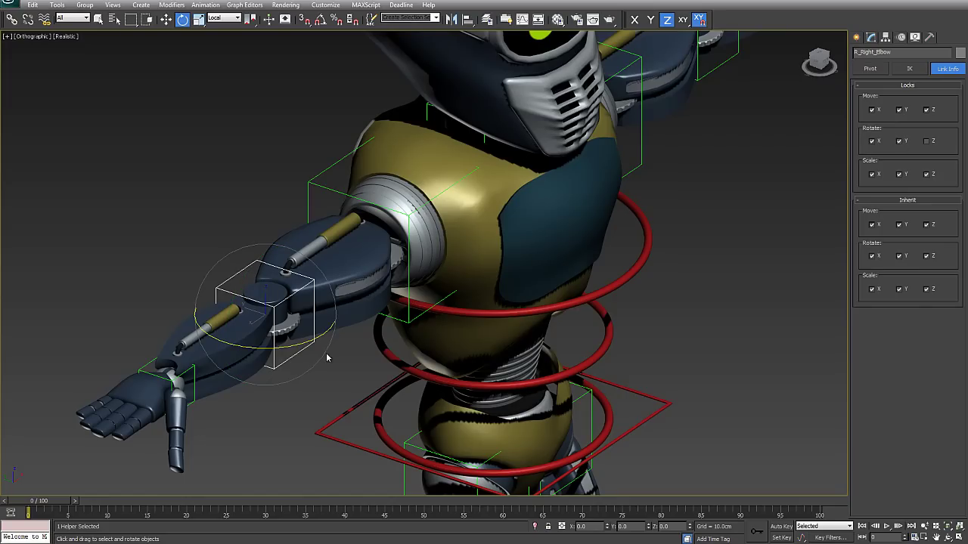
drag(284, 349, 356, 367)
right_click(355, 367)
Step: Select the R_Right_Wrist control and check its rotation axes and lock settings
middle_drag(360, 371, 505, 269)
click(342, 301)
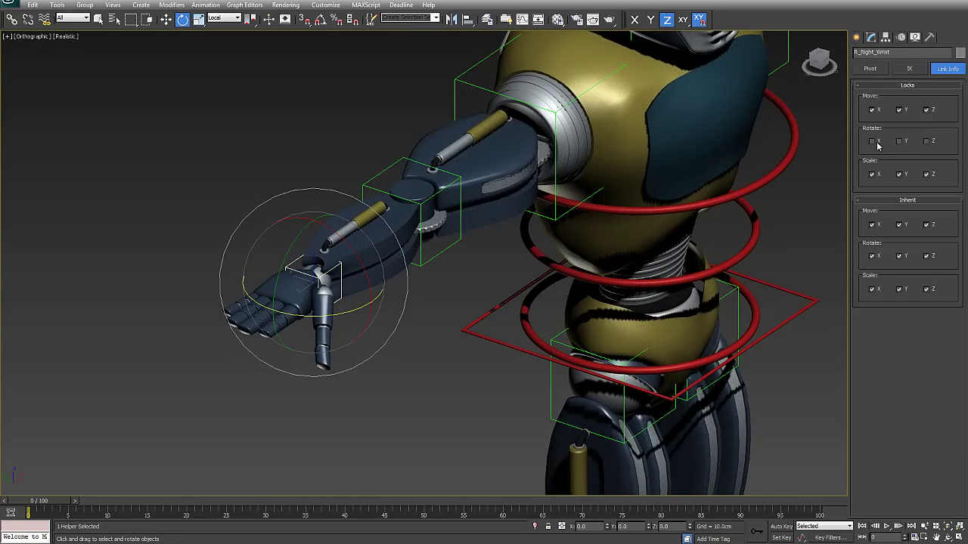
middle_drag(358, 337, 394, 286)
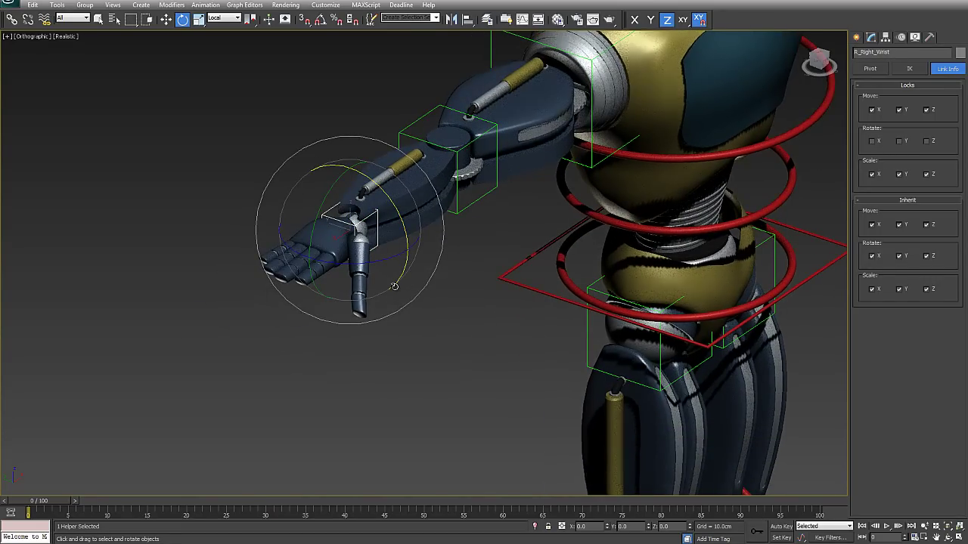
Step: In the Top view, select the base segments of the right hand's four fingers and thumb together
key(t)
middle_drag(251, 298, 411, 330)
scroll(388, 296, up, 6)
scroll(500, 351, up, 3)
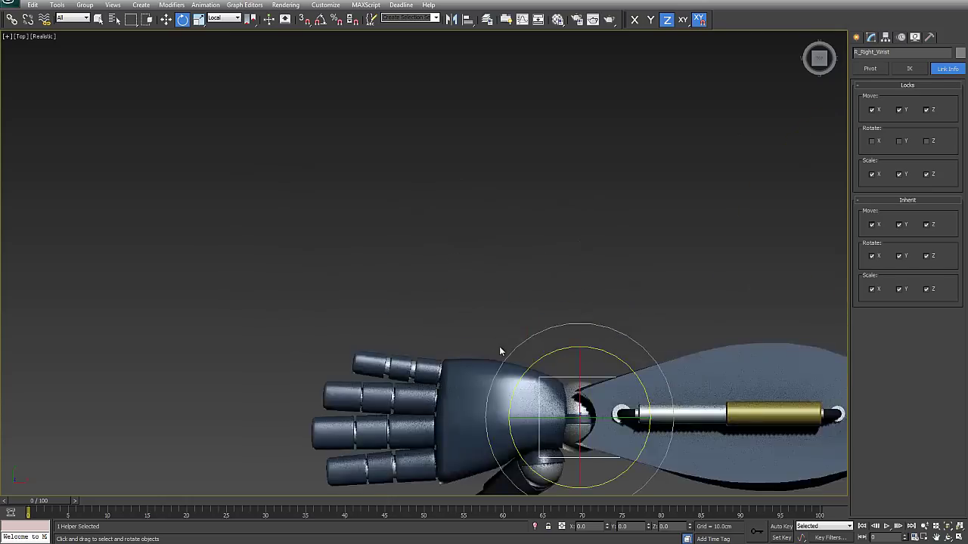
middle_drag(499, 352, 452, 211)
click(439, 215)
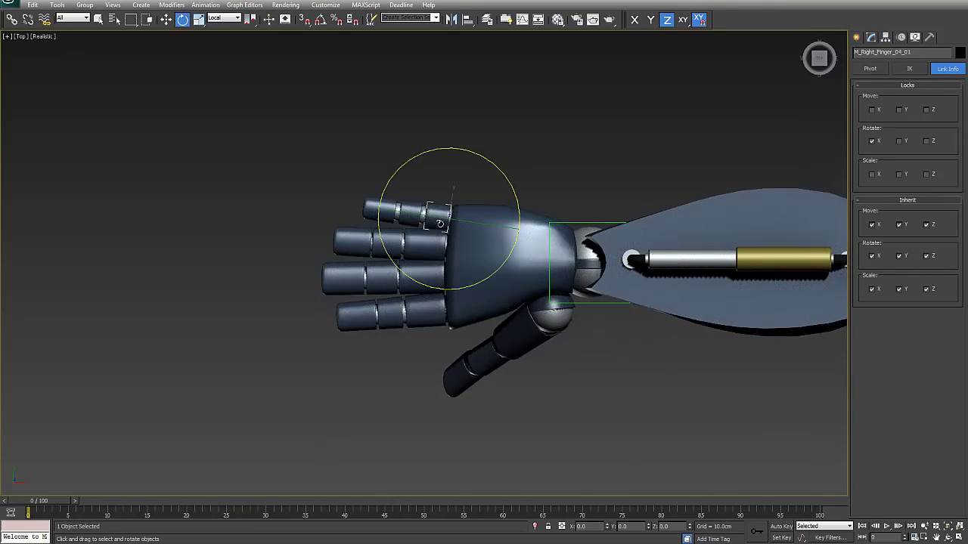
ctrl+click(421, 251)
ctrl+click(425, 279)
ctrl+click(429, 307)
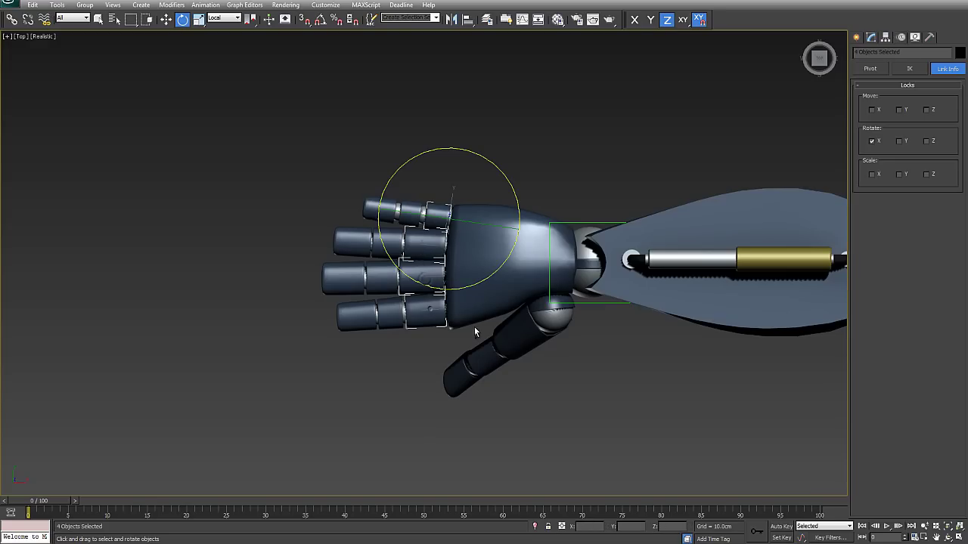
ctrl+click(529, 332)
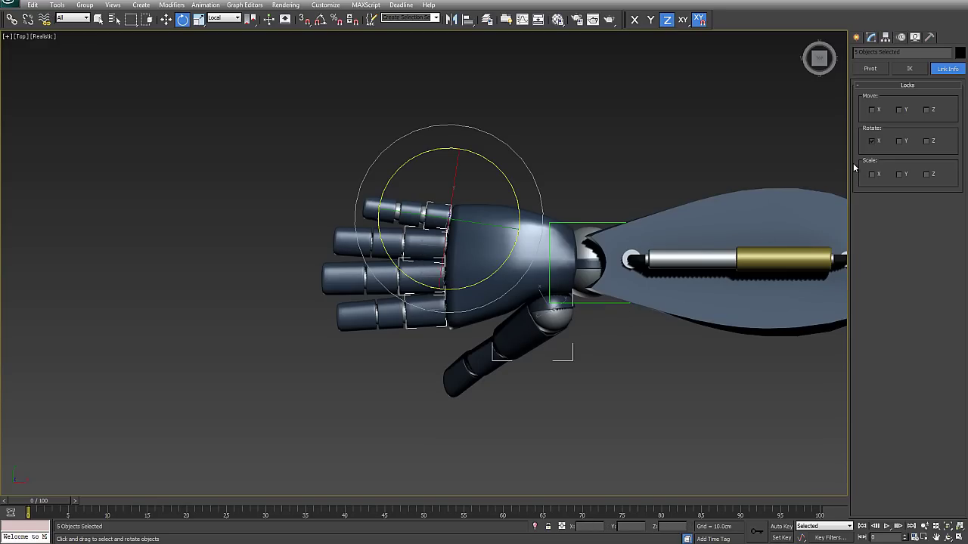
Step: Lock movement and scaling on the X, Y and Z axes for the selected finger and thumb base segments
click(899, 111)
click(928, 111)
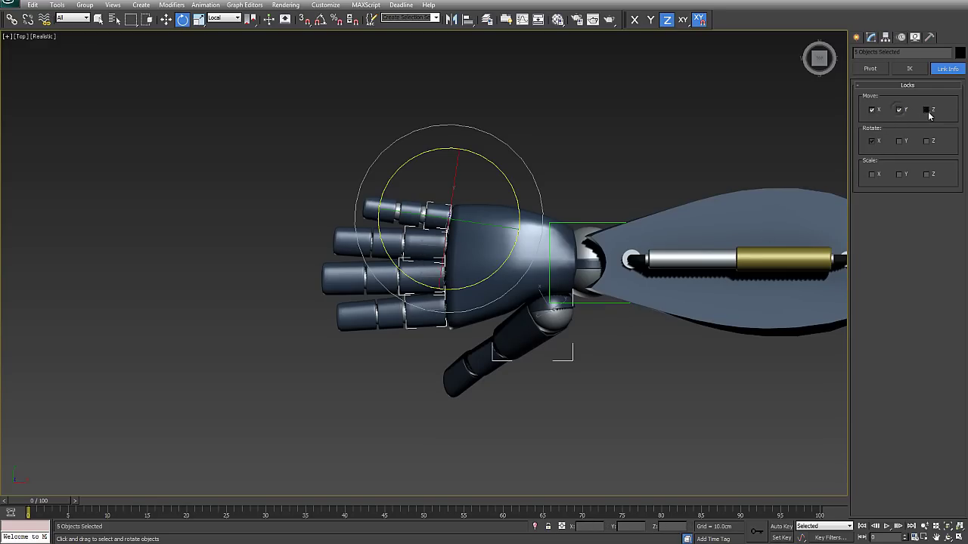
click(898, 174)
click(927, 174)
Step: Select all finger and thumb segments of the right hand and lock their movement and scaling on all axes
click(634, 364)
drag(281, 151, 543, 428)
click(873, 175)
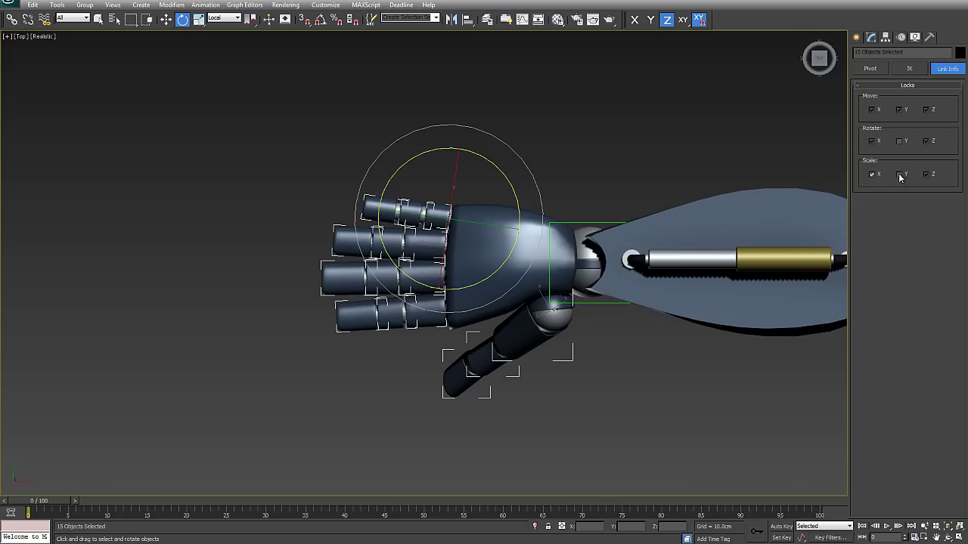
click(928, 177)
click(900, 110)
Step: Select the base segments of the right hand's thumb and four fingers together and lock their rotation on X
click(603, 398)
click(522, 335)
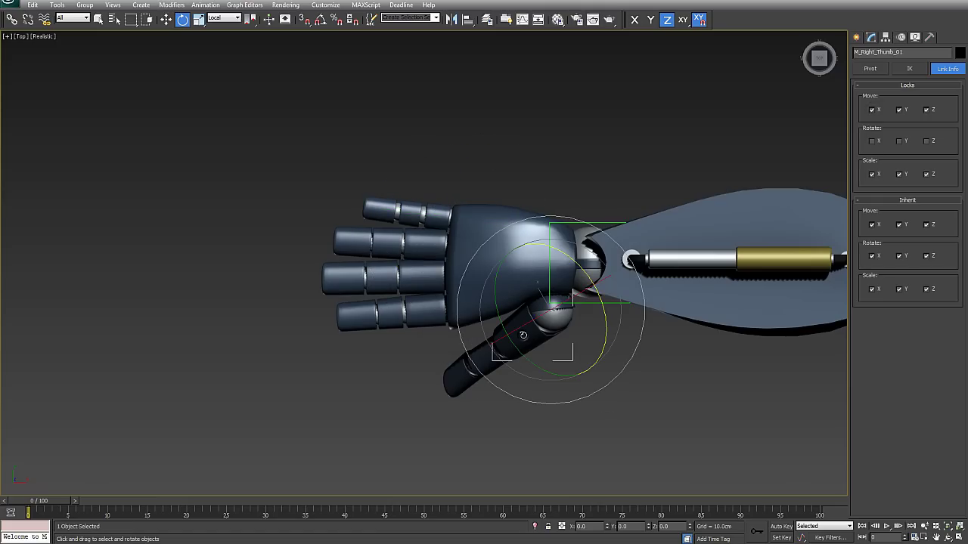
ctrl+click(419, 315)
ctrl+click(424, 271)
ctrl+click(426, 241)
ctrl+click(432, 209)
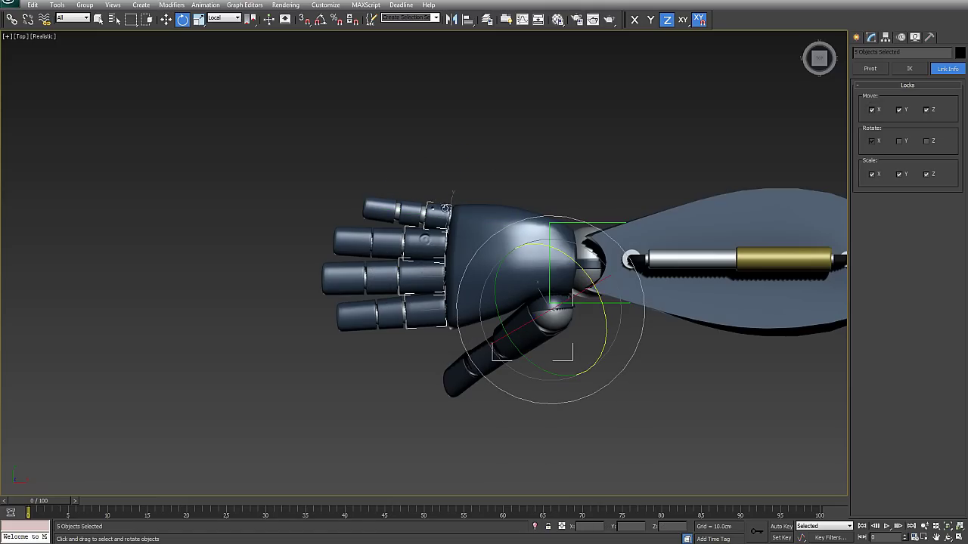
click(871, 142)
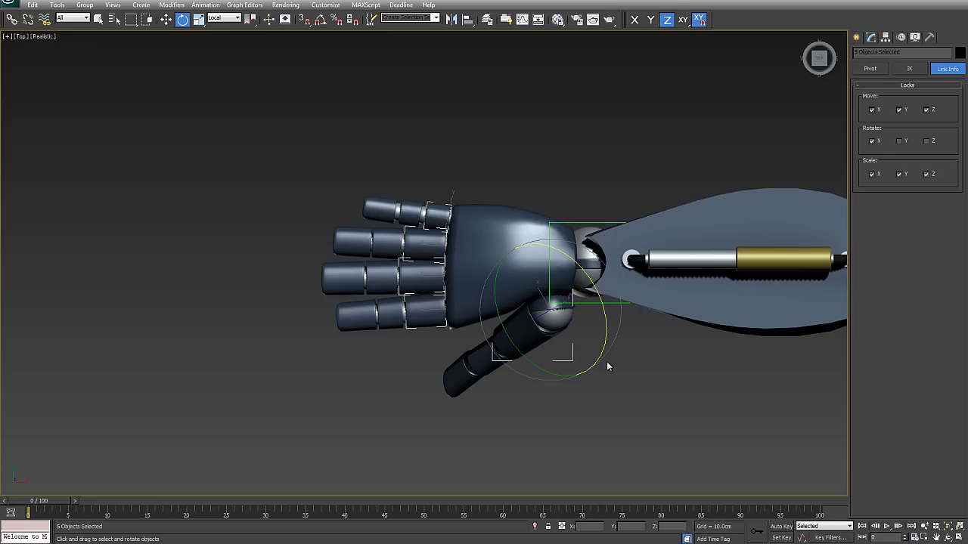
Step: Test the free rotation axes on the selected base segments and on the little finger's base segment alone
drag(541, 369, 540, 370)
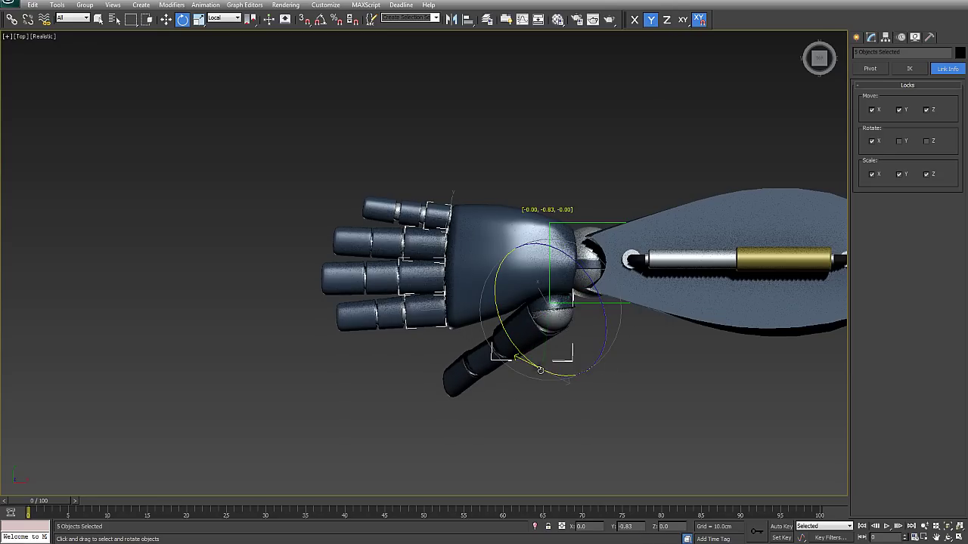
click(596, 397)
click(442, 213)
mouse_move(519, 207)
mouse_down()
mouse_move(511, 168)
mouse_move(523, 202)
mouse_move(530, 174)
mouse_move(536, 213)
mouse_move(525, 179)
mouse_move(530, 198)
mouse_up()
mouse_move(496, 225)
mouse_down()
mouse_move(408, 205)
mouse_move(505, 212)
mouse_up()
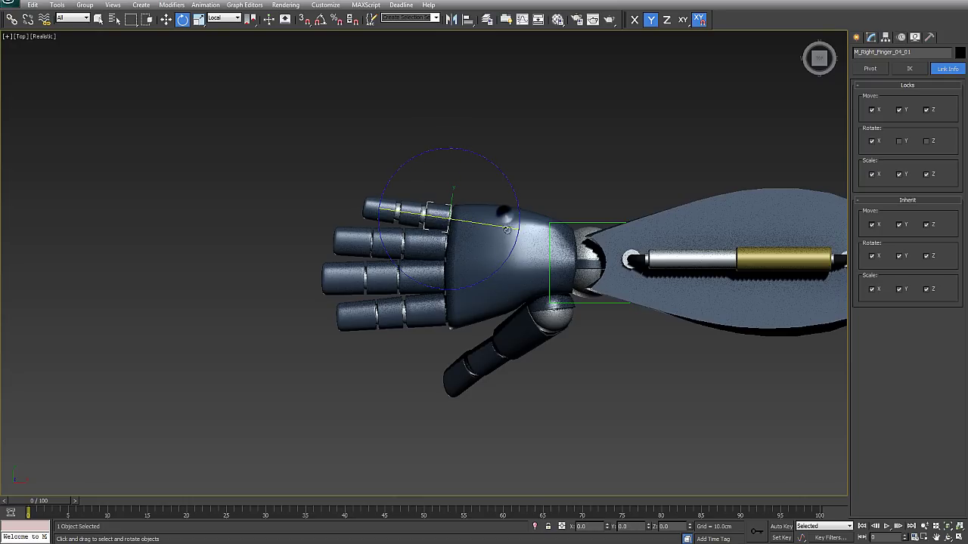
Step: Check the rotation locks of each finger's base segment and of the little finger's middle segment
click(270, 190)
click(436, 211)
click(438, 244)
click(433, 276)
click(438, 304)
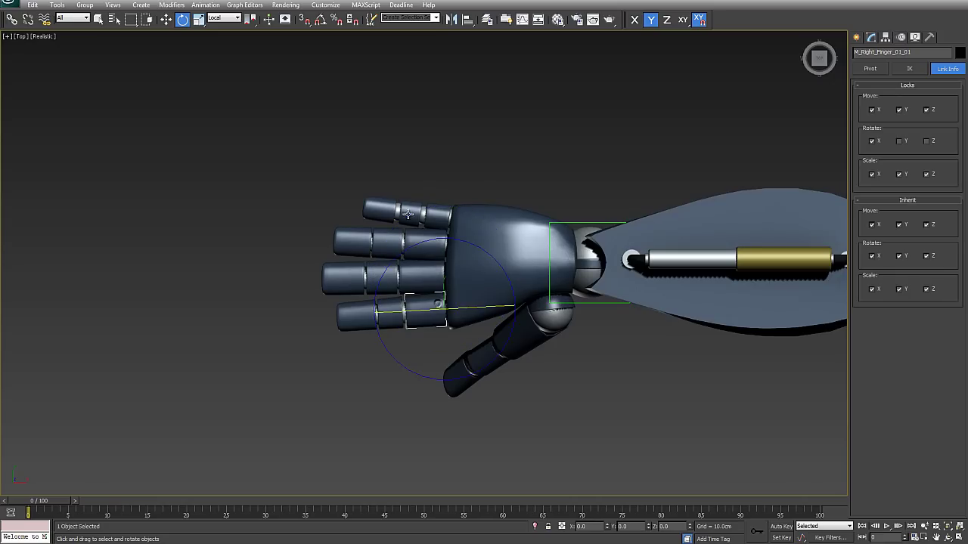
click(409, 212)
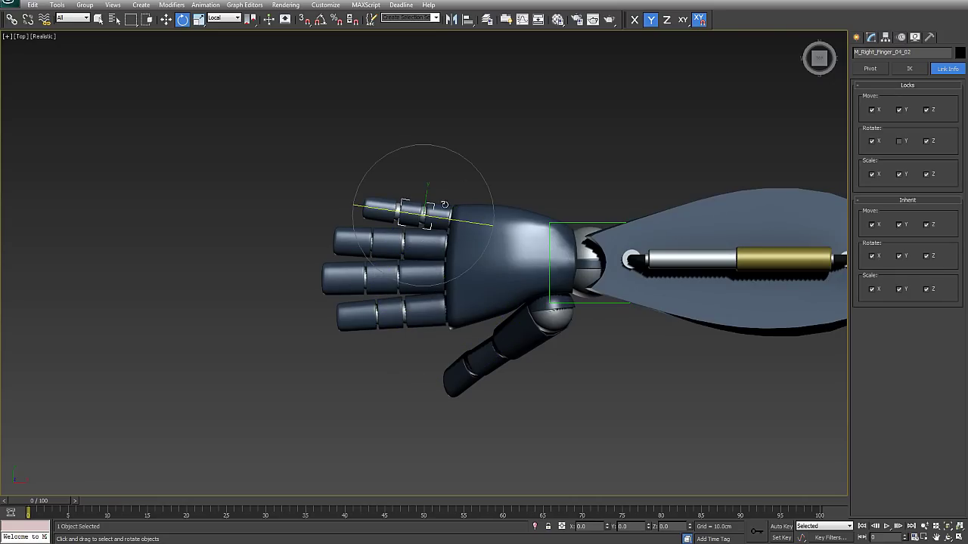
Step: Select the middle and tip segments of all four right fingers and the thumb, and lock their rotation on X and Z
drag(328, 188, 399, 236)
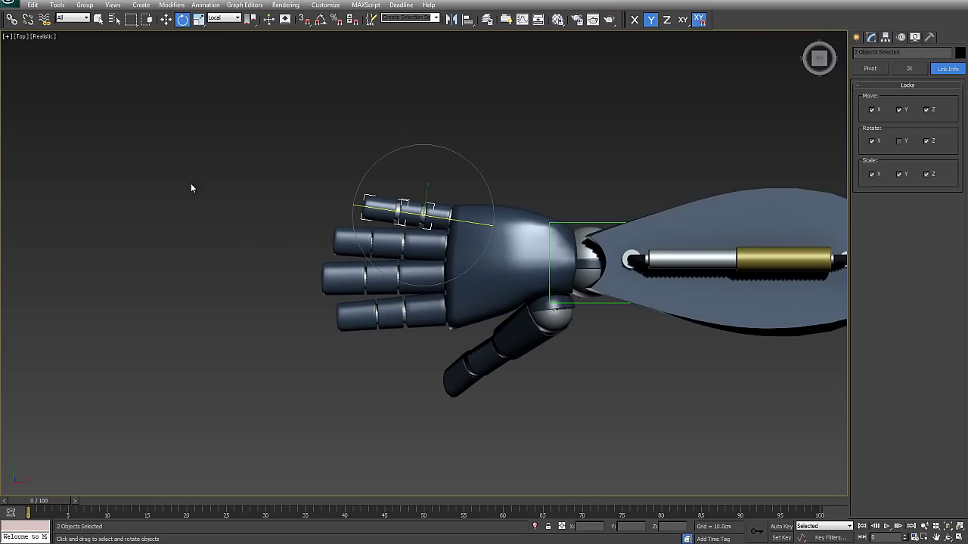
ctrl+drag(386, 256, 387, 257)
ctrl+drag(364, 296, 392, 328)
key(ctrl+z)
ctrl+drag(283, 312, 389, 343)
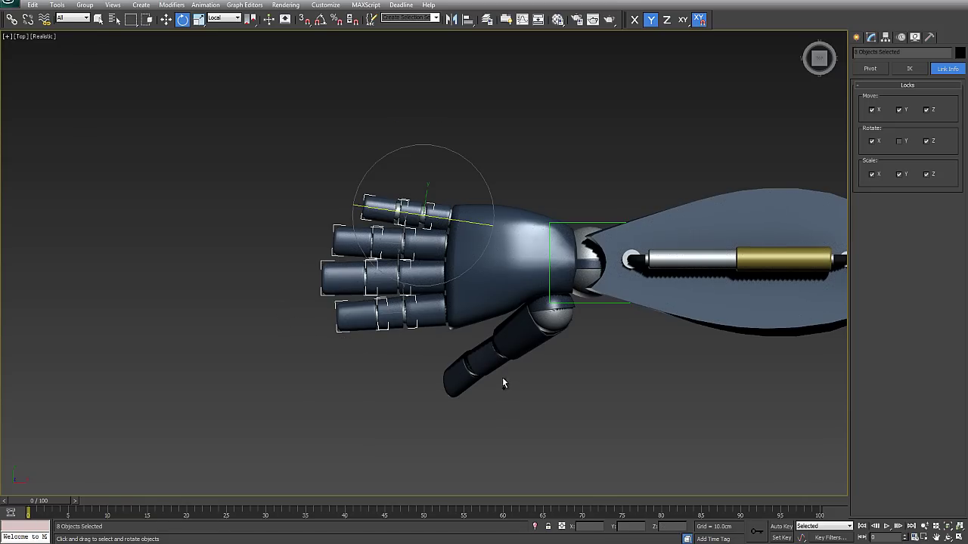
ctrl+drag(427, 409, 430, 408)
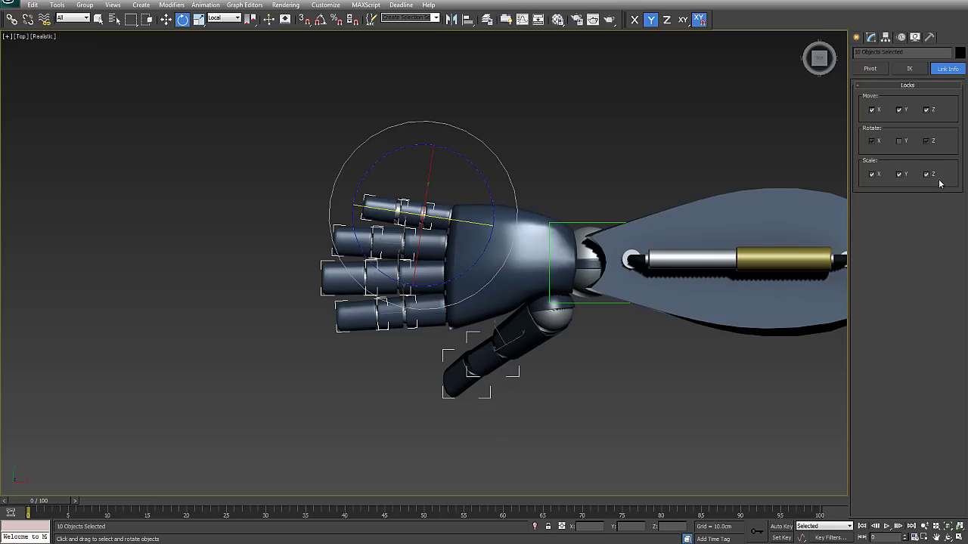
click(872, 141)
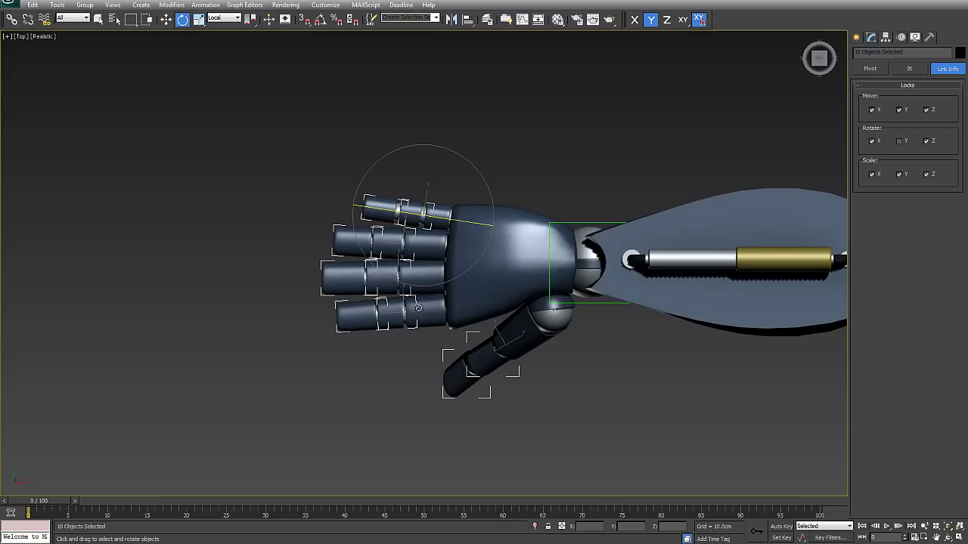
Step: Test the rotation of the selected outer finger and thumb segments and inspect the thumb's orientation
drag(470, 223, 427, 212)
right_click(427, 212)
click(521, 389)
click(467, 363)
click(618, 405)
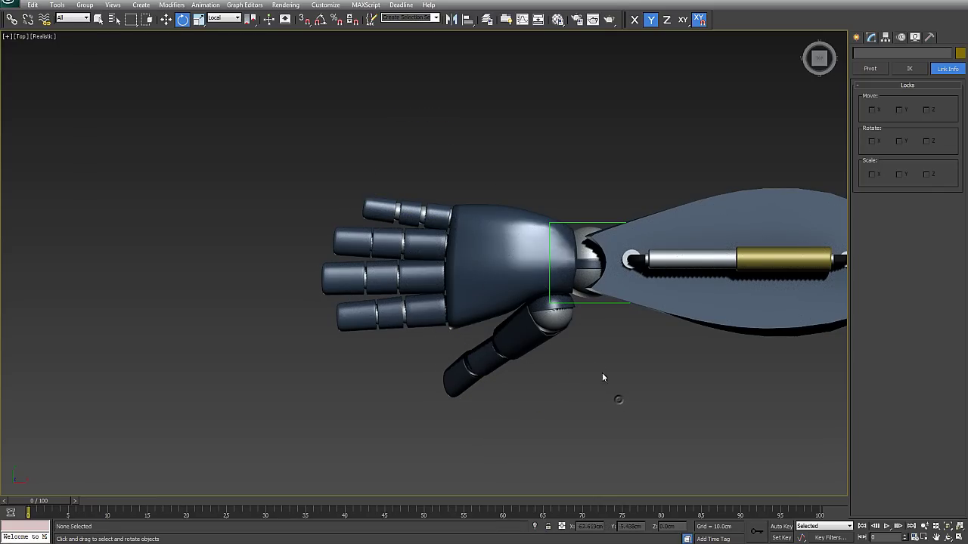
alt+middle_drag(602, 380, 587, 302)
key(t)
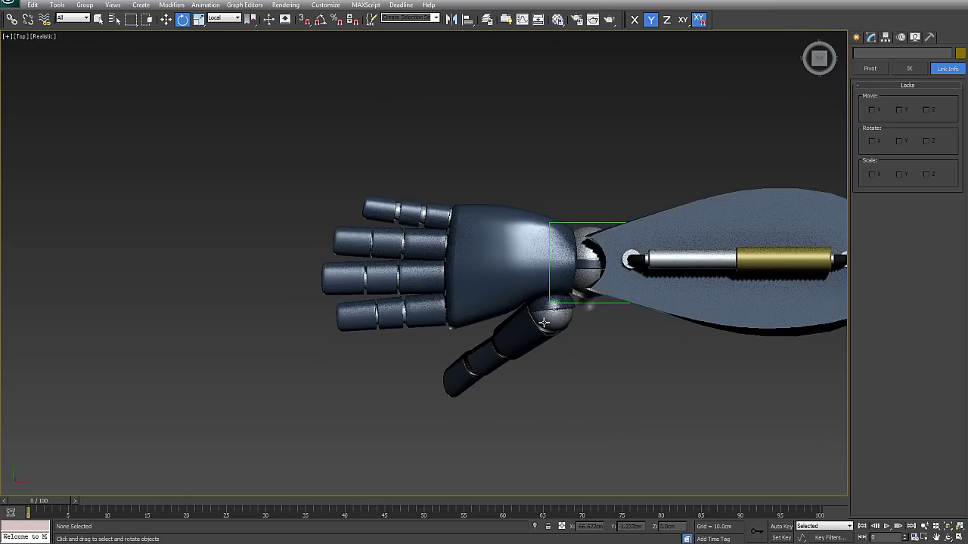
Step: Lock rotation on Y and unlock it on Z for the right thumb's middle and tip segments
click(484, 360)
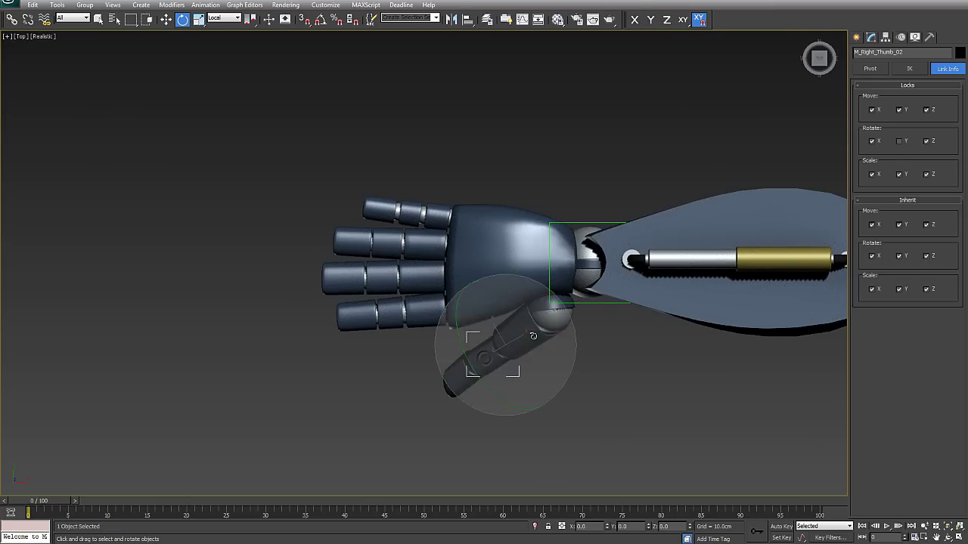
click(487, 367)
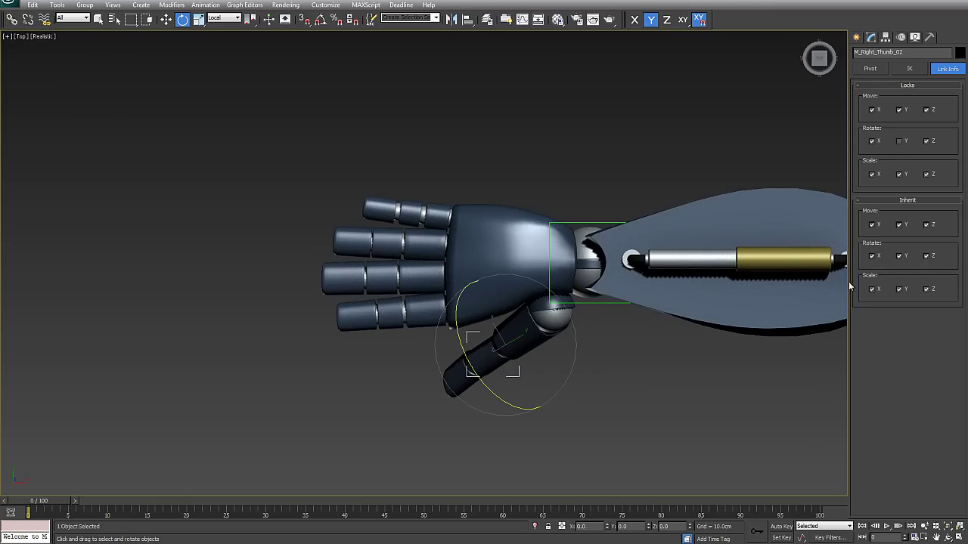
click(900, 143)
click(927, 142)
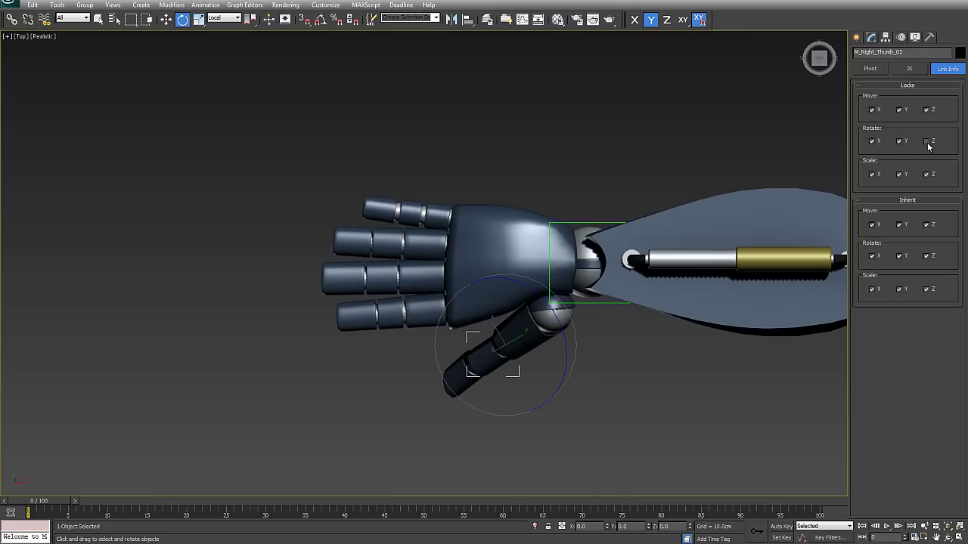
click(461, 395)
click(900, 141)
click(926, 142)
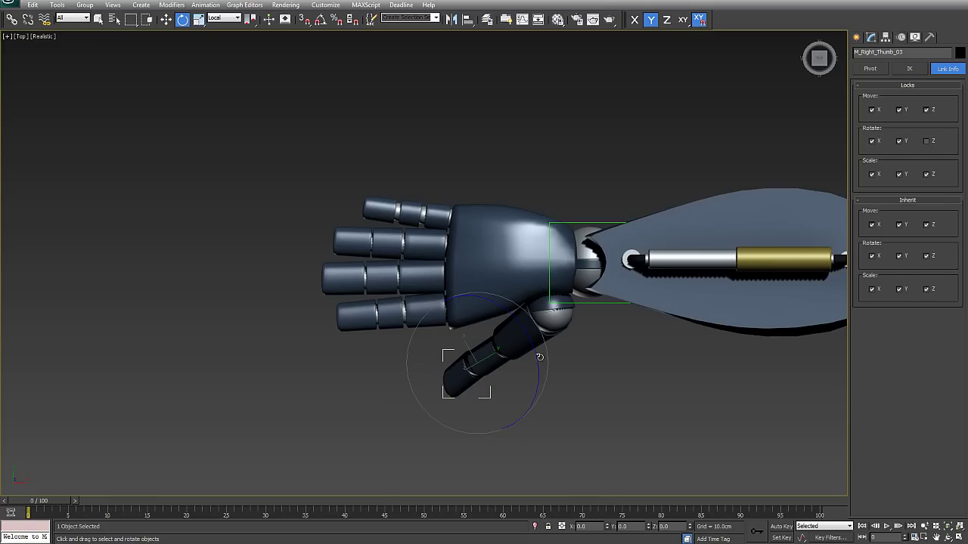
Step: Test how the right thumb's outer segments bend with their new rotation locks
drag(540, 358, 562, 427)
right_click(561, 427)
alt+middle_drag(562, 428, 535, 356)
mouse_move(533, 351)
mouse_down()
mouse_move(527, 375)
mouse_move(536, 365)
mouse_up()
right_click(510, 390)
key(Page_Up)
right_click(536, 366)
Step: Unlock rotation on X for M_Right_Thumb_01 and test rotating the thumb's base about that axis
click(536, 313)
alt+middle_drag(535, 366, 564, 396)
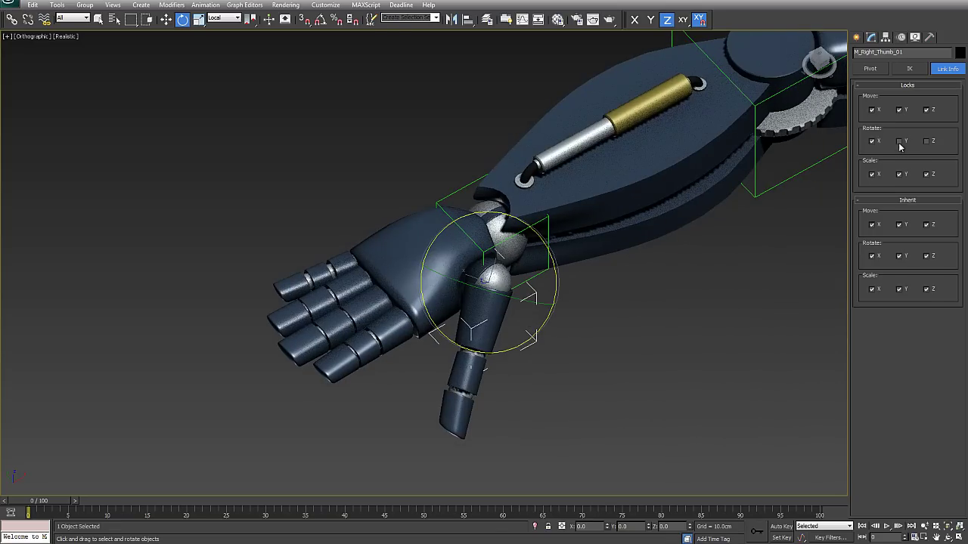
click(872, 141)
drag(531, 278, 499, 280)
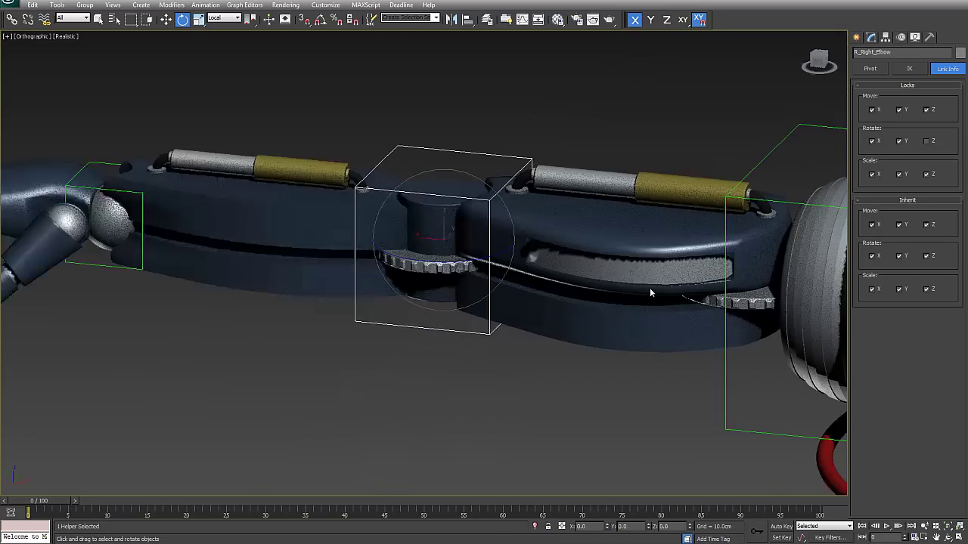
Step: Test the R_Neck control's rotation on X and Z, and lock its rotation on Z
middle_drag(665, 333, 335, 296)
scroll(335, 296, down, 5)
scroll(525, 298, up, 2)
mouse_move(524, 298)
alt+middle_down()
mouse_move(472, 309)
mouse_move(527, 304)
alt+middle_up()
middle_drag(382, 262, 577, 307)
click(338, 177)
alt+middle_drag(338, 177, 372, 204)
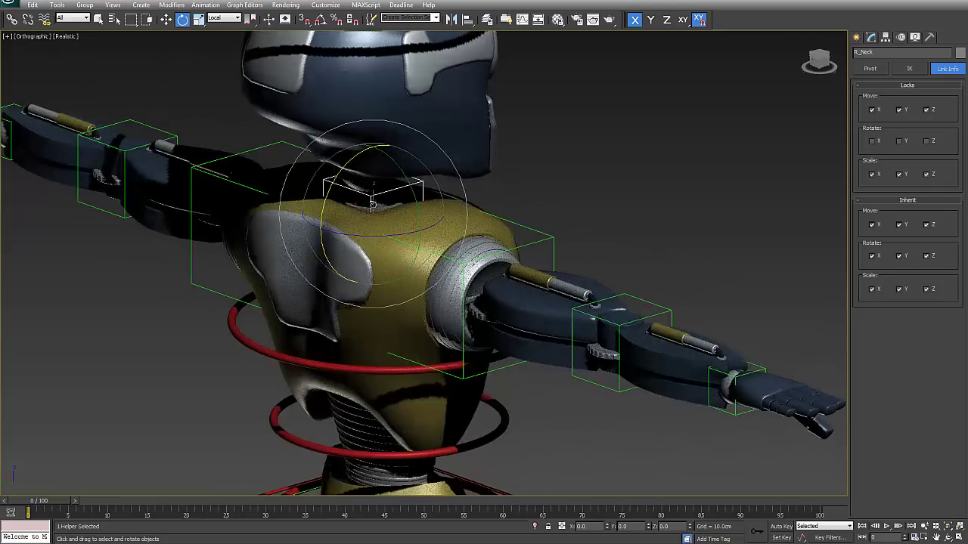
mouse_move(329, 190)
mouse_down()
mouse_move(318, 218)
mouse_move(356, 133)
mouse_move(326, 190)
mouse_up()
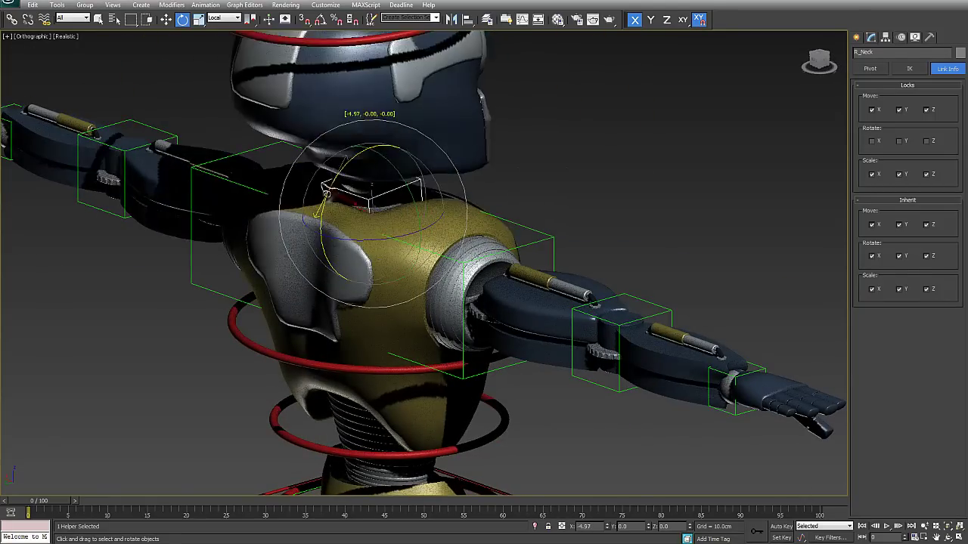
right_click(328, 192)
drag(409, 209, 420, 227)
right_click(420, 206)
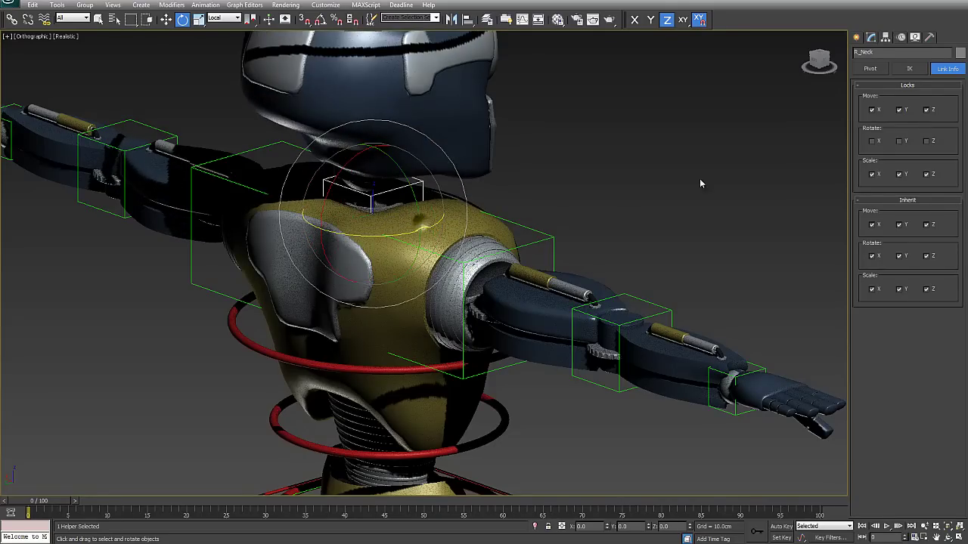
click(927, 141)
Step: Select the R_Head control and test its rotation
alt+middle_drag(590, 201, 507, 302)
click(452, 116)
drag(392, 249, 393, 310)
right_click(393, 311)
scroll(392, 311, down, 8)
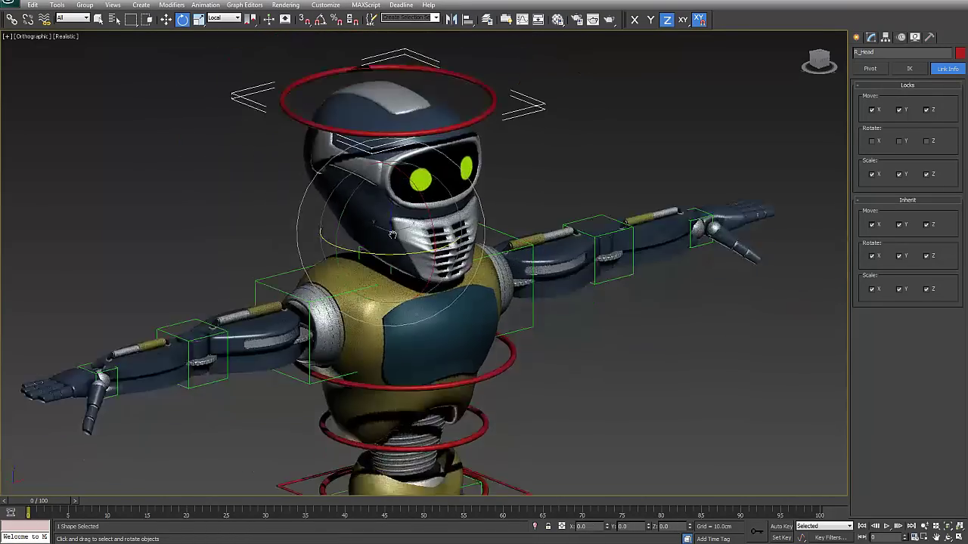
Step: Select the R_CoG control at the pelvis and check its move, rotate and scale locks
scroll(464, 278, up, 3)
alt+middle_drag(468, 289, 486, 268)
scroll(460, 286, down, 3)
scroll(479, 273, up, 3)
click(593, 239)
alt+middle_drag(592, 243, 450, 272)
click(634, 251)
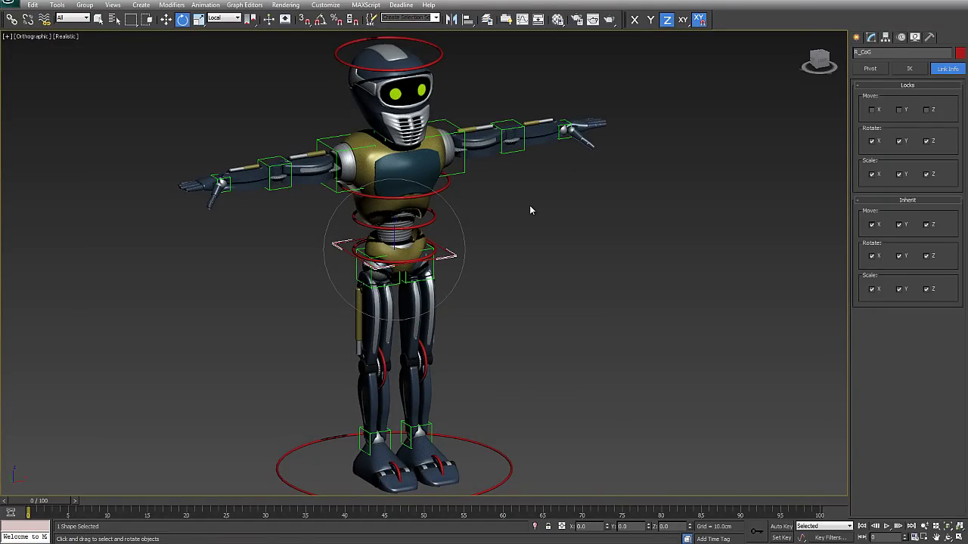
Step: Select the R_Left_Elbow control and test its rotation on Z
click(514, 151)
drag(535, 157, 479, 161)
right_click(480, 168)
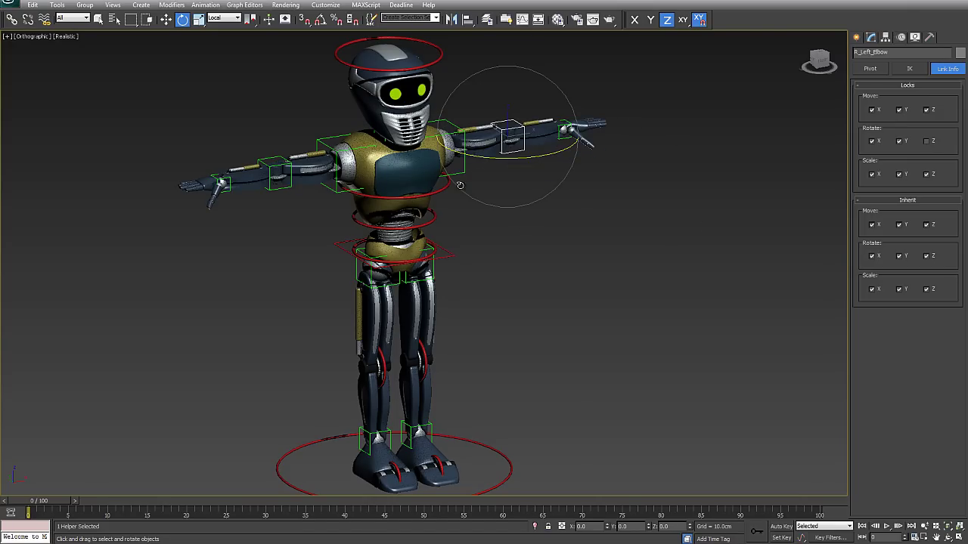
Step: Save the scene
middle_drag(543, 302, 541, 282)
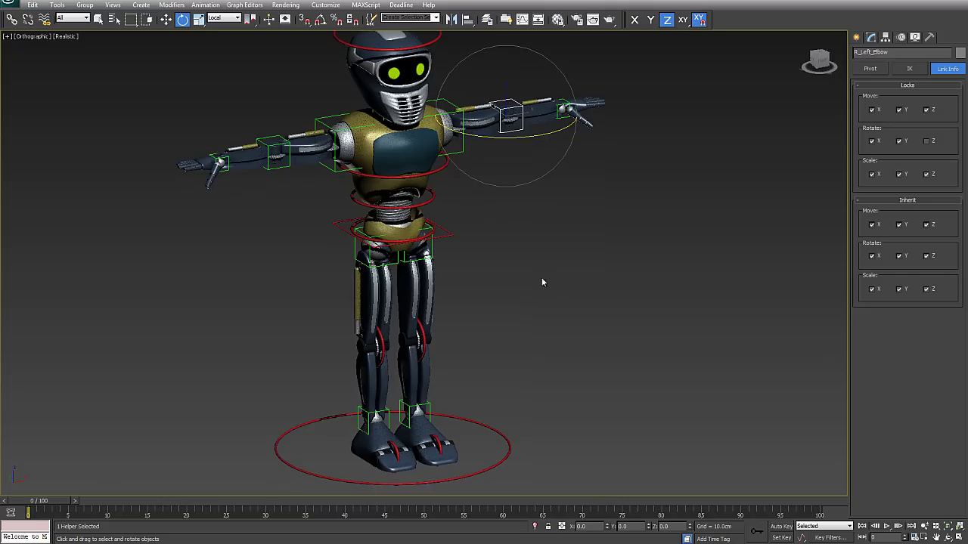
key(ctrl+s)
middle_drag(521, 283, 542, 277)
Step: Check the R_Character_Master control's locks, then clear the selection and review the whole rig
click(524, 448)
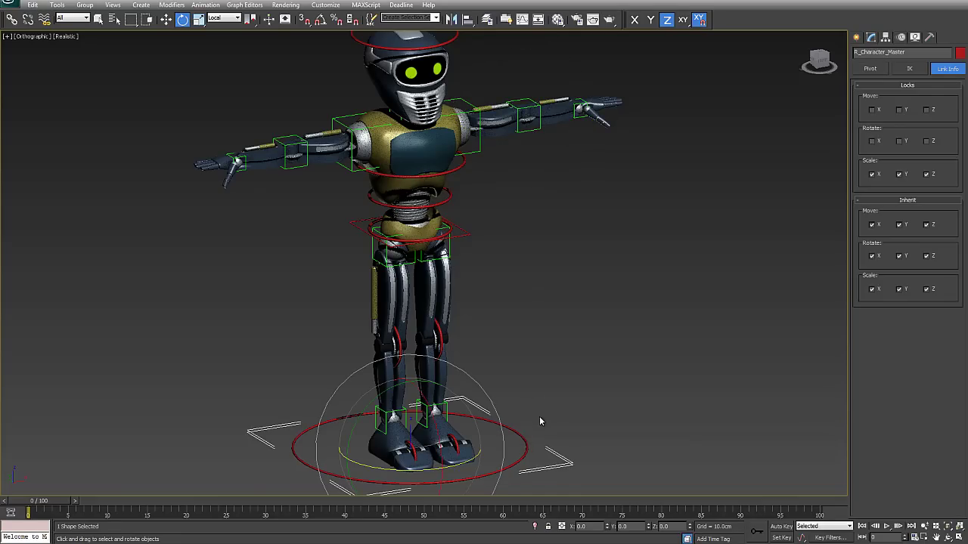
click(608, 338)
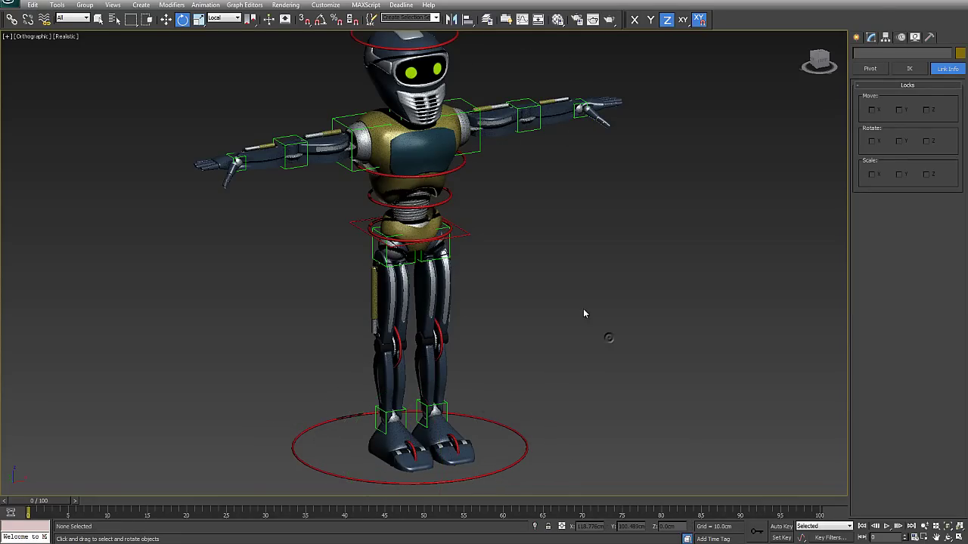
scroll(581, 313, down, 2)
alt+middle_drag(581, 310, 583, 314)
middle_drag(580, 276, 507, 334)
scroll(511, 352, up, 2)
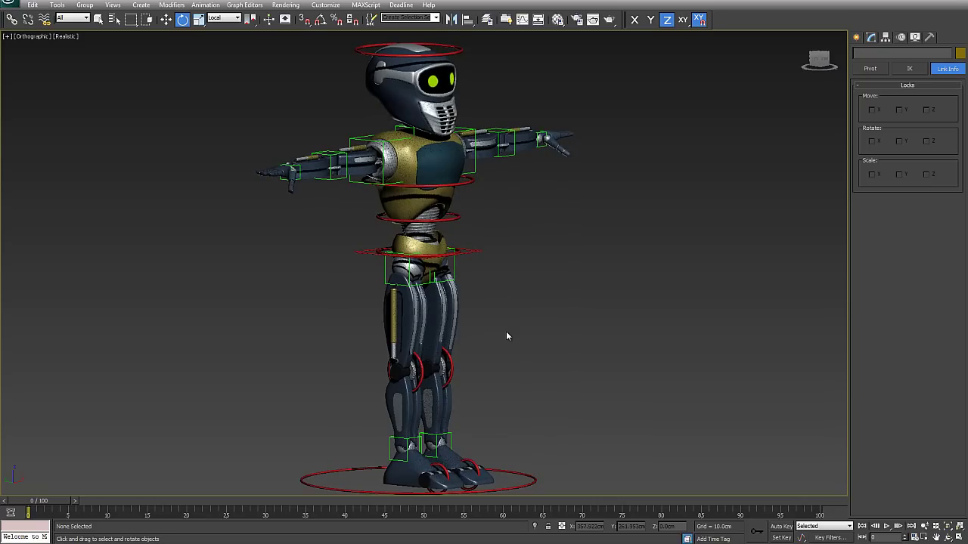